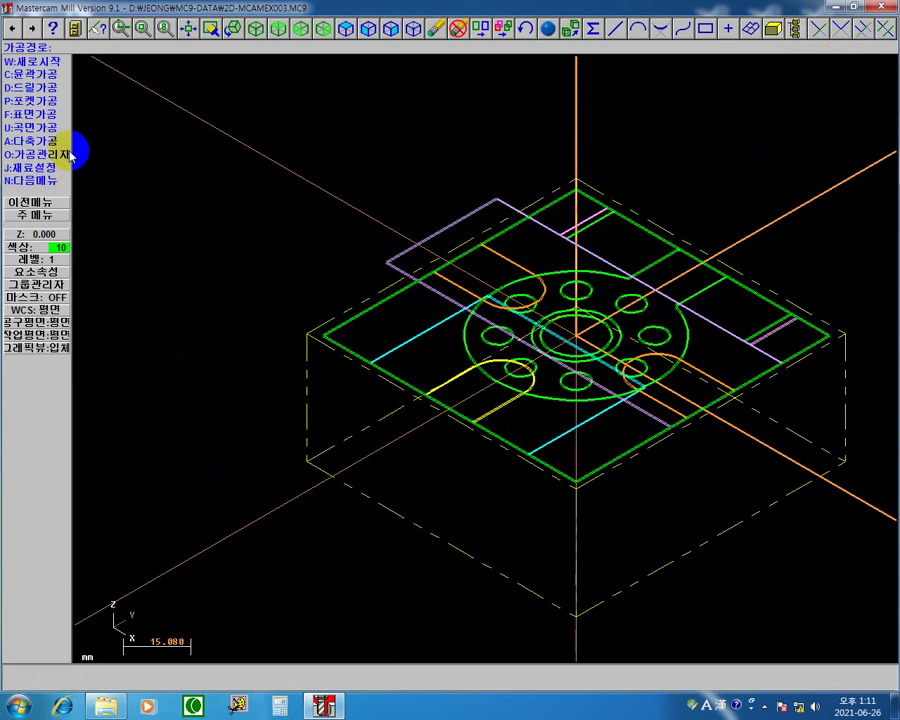
- Regenerate the facing toolpath and start a solid verification of all seven operations in the operations manager
{"action": "left_click", "coordinate": [65, 155]}
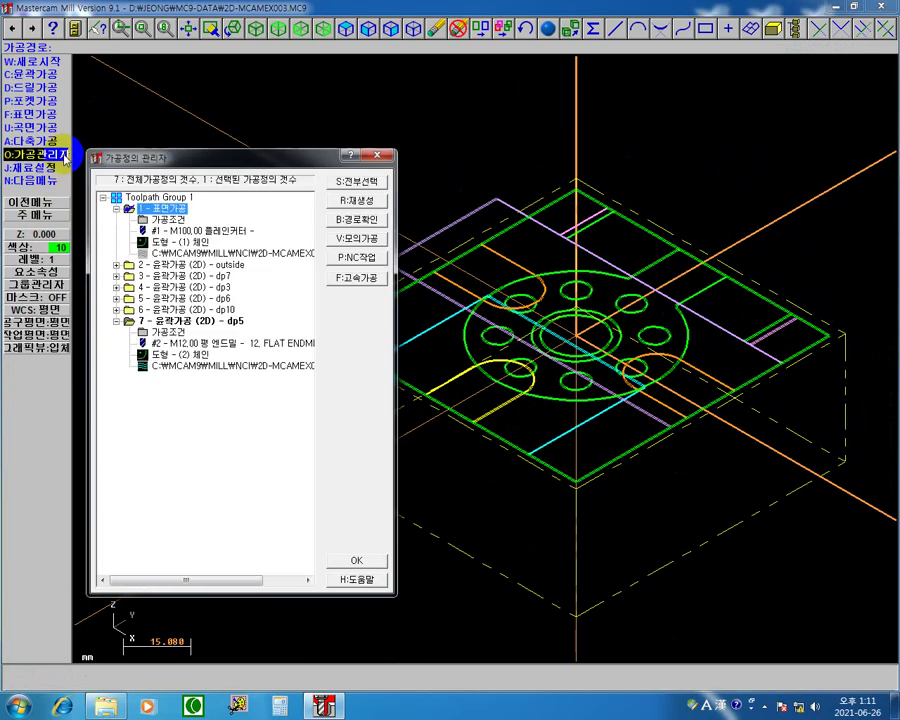
{"action": "left_click", "coordinate": [116, 209]}
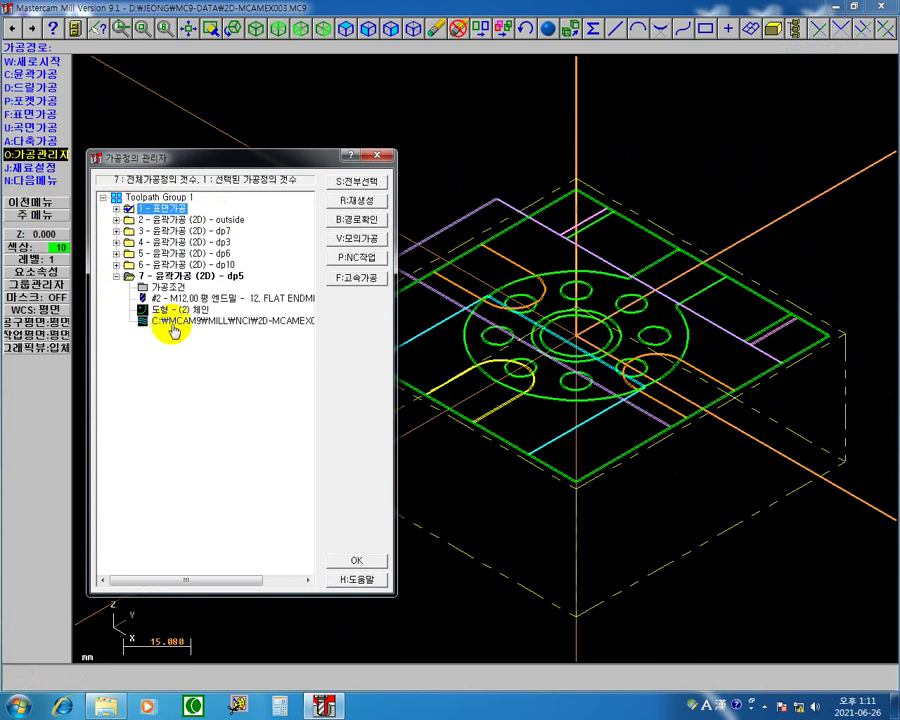
{"action": "left_click", "coordinate": [357, 203]}
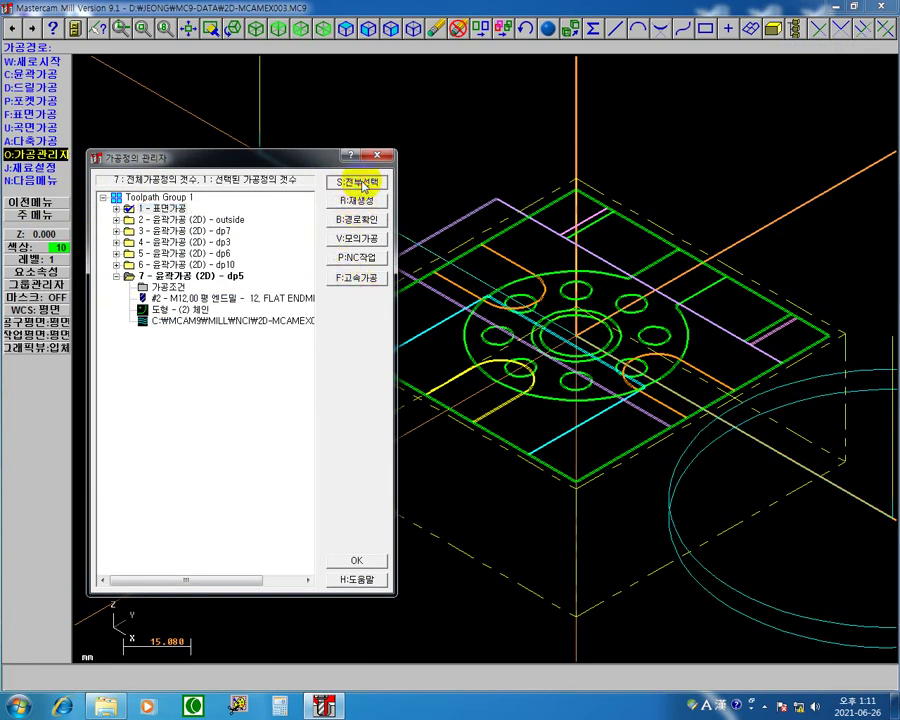
{"action": "left_click", "coordinate": [362, 184]}
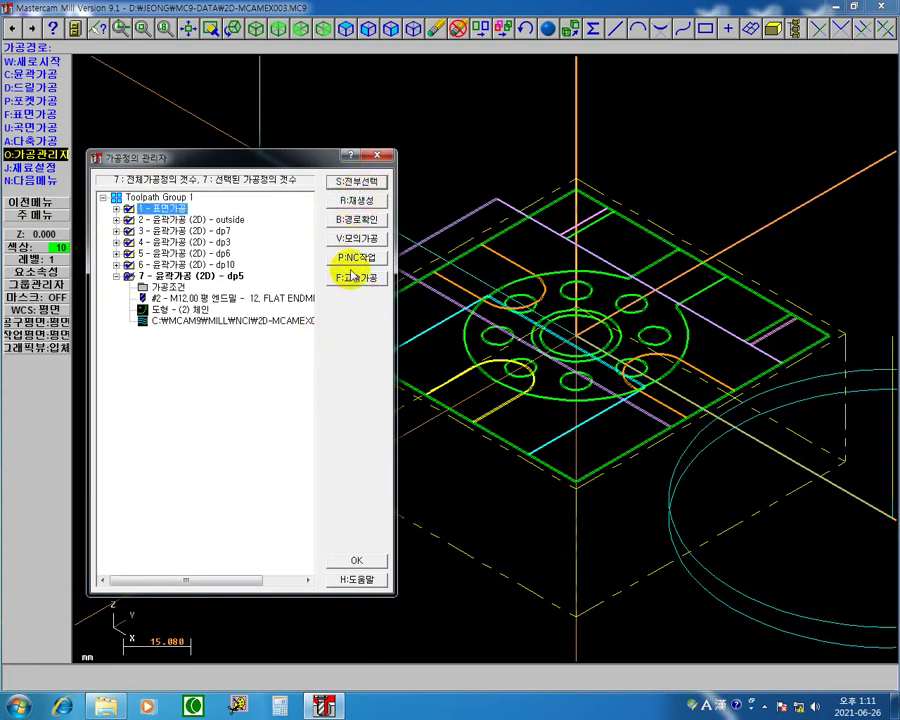
{"action": "left_click", "coordinate": [355, 240]}
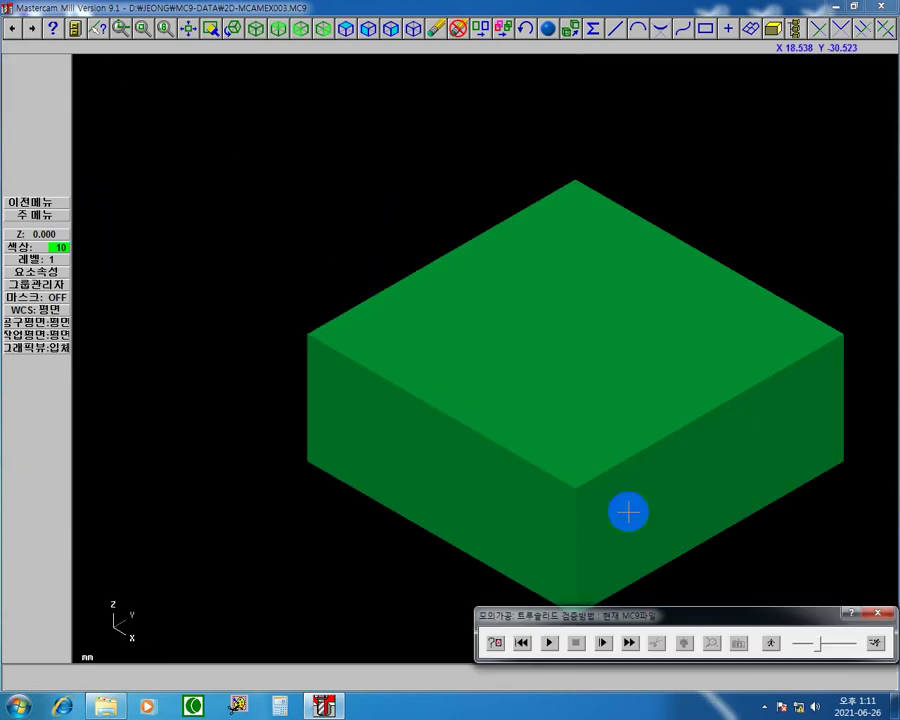
- Review the verification's stock, tool and display settings and accept them
{"action": "left_click", "coordinate": [509, 657]}
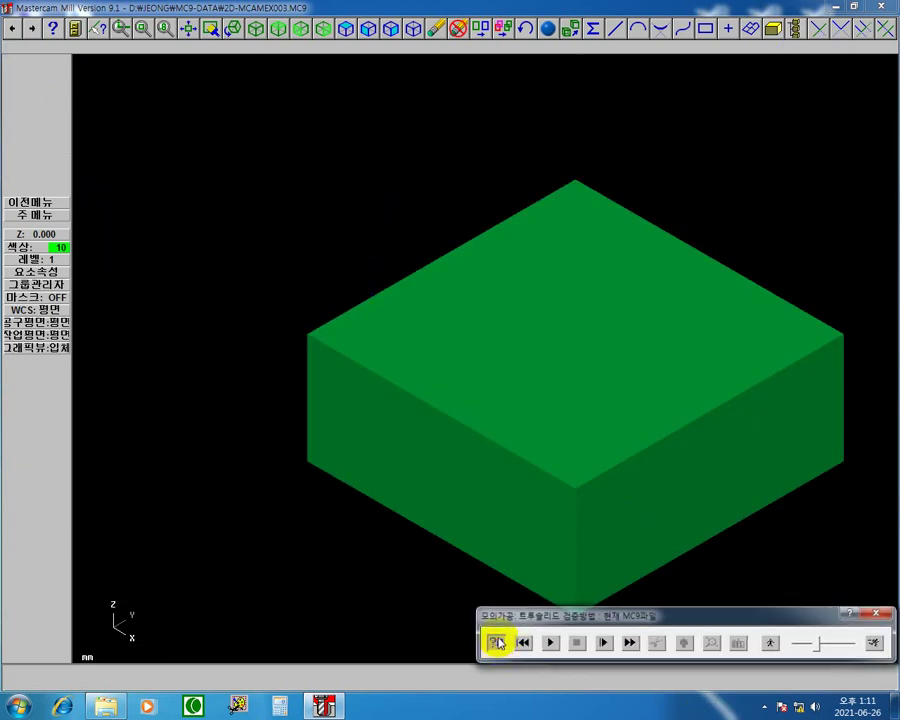
{"action": "left_click", "coordinate": [496, 643]}
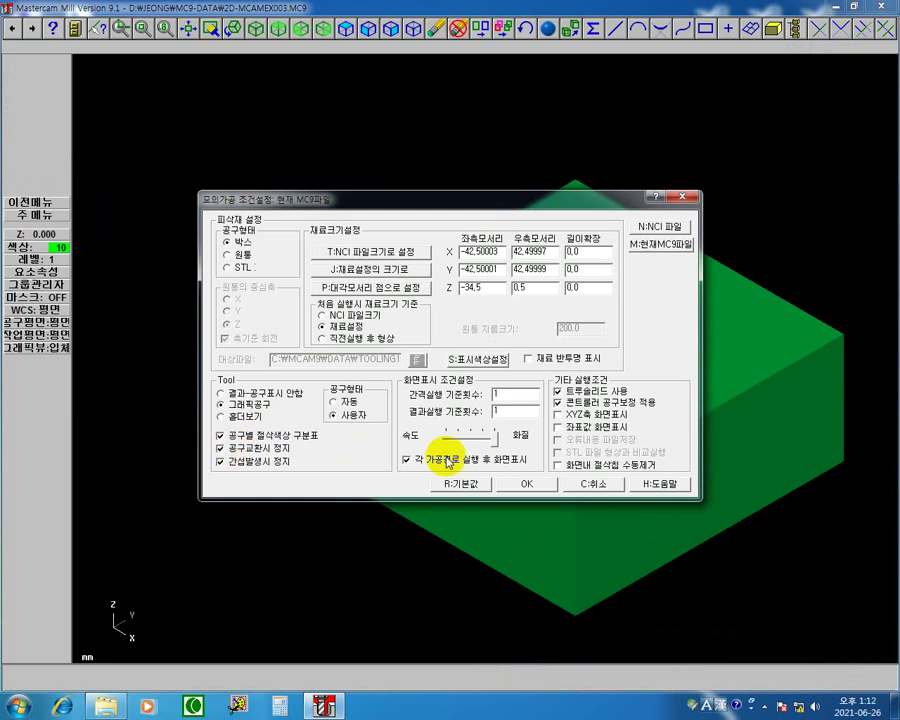
{"action": "left_click", "coordinate": [524, 483]}
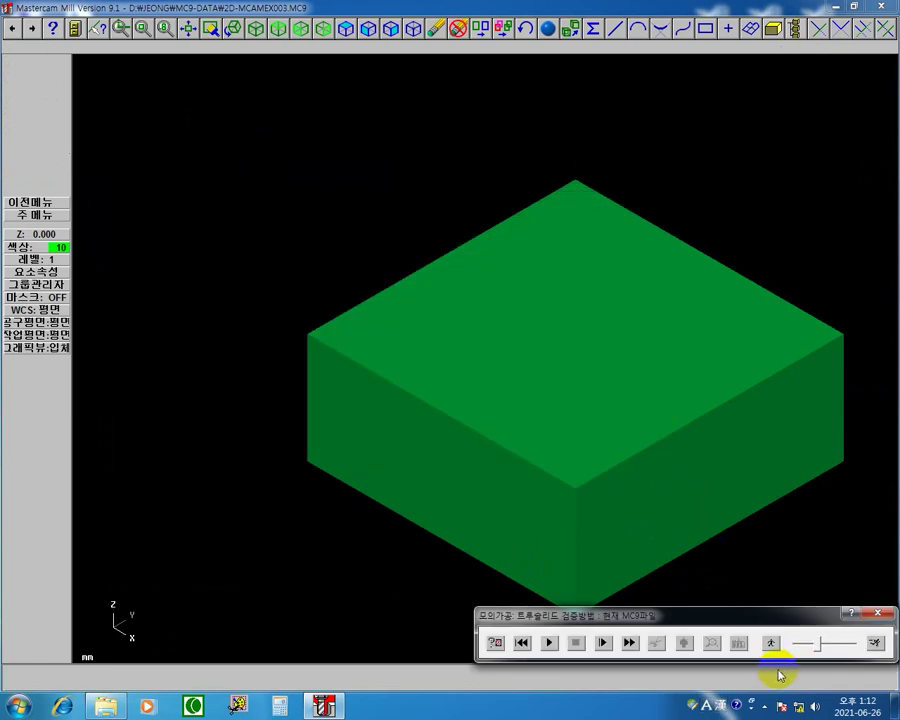
- Run the solid verification through every tool-change stop to the last operation and close the simulation
{"action": "left_click", "coordinate": [550, 643]}
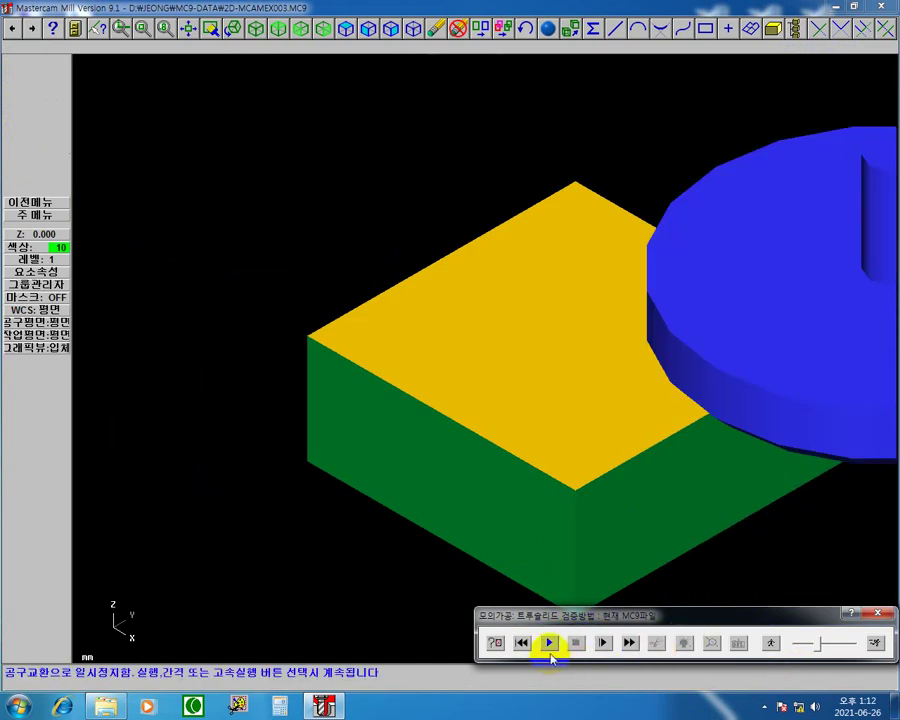
{"action": "left_click", "coordinate": [550, 643]}
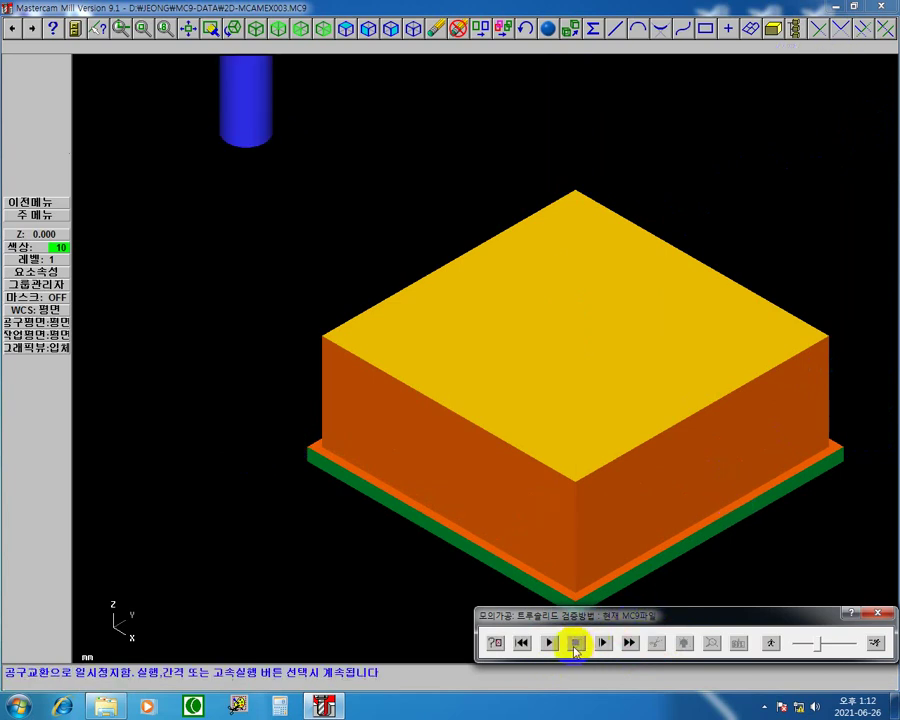
{"action": "left_click", "coordinate": [551, 643]}
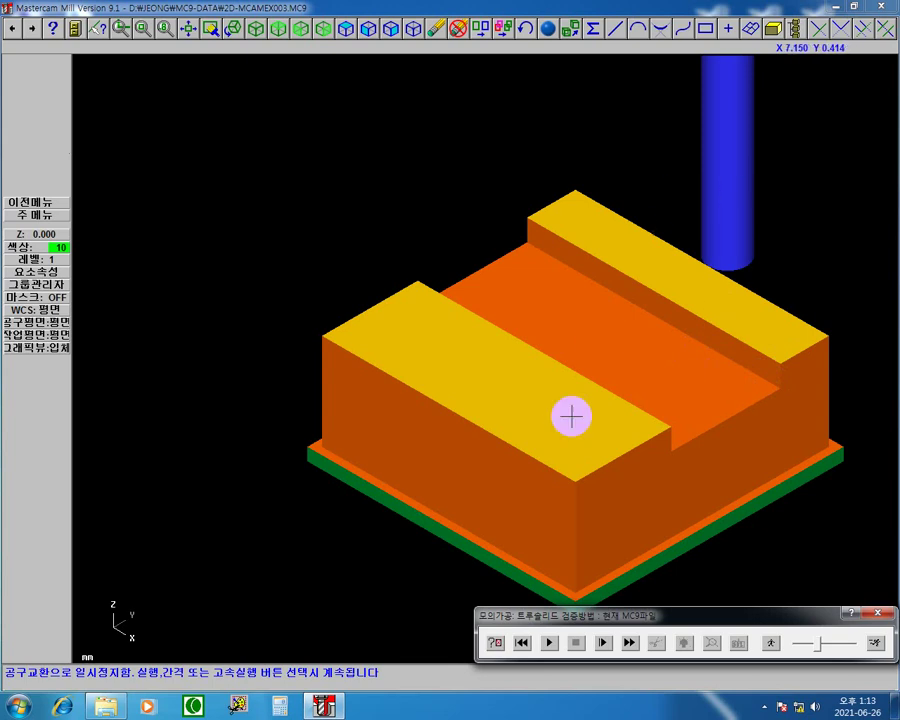
{"action": "left_click", "coordinate": [549, 643]}
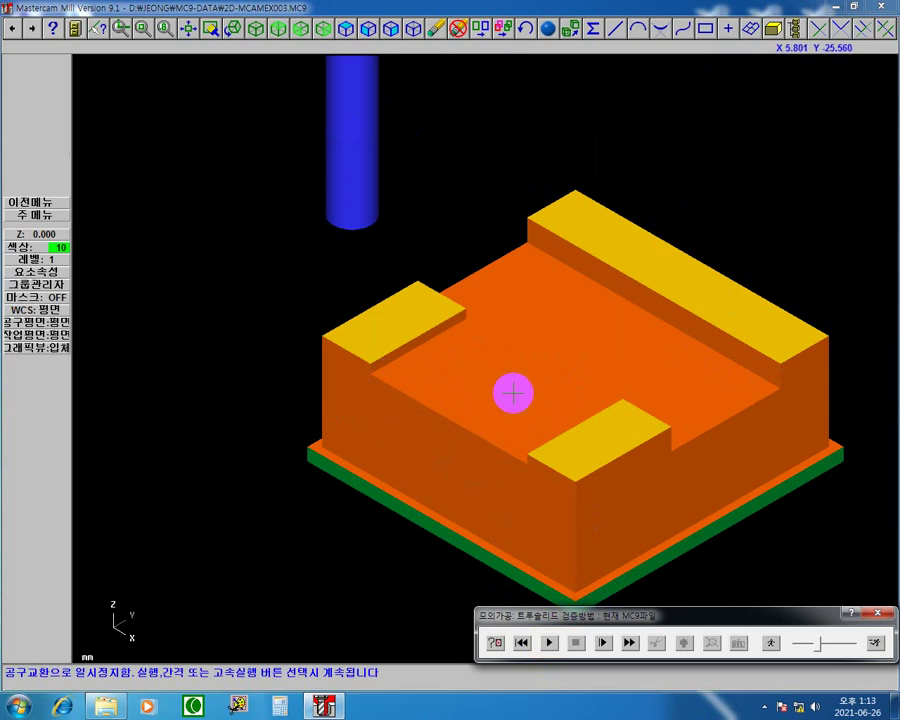
{"action": "left_click", "coordinate": [628, 643]}
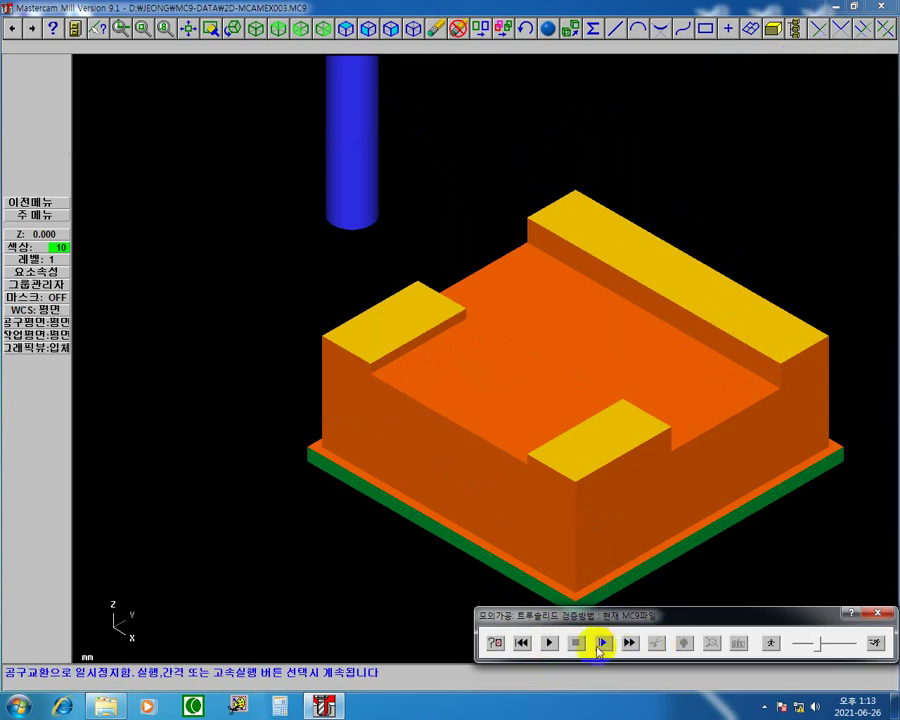
{"action": "left_click", "coordinate": [549, 643]}
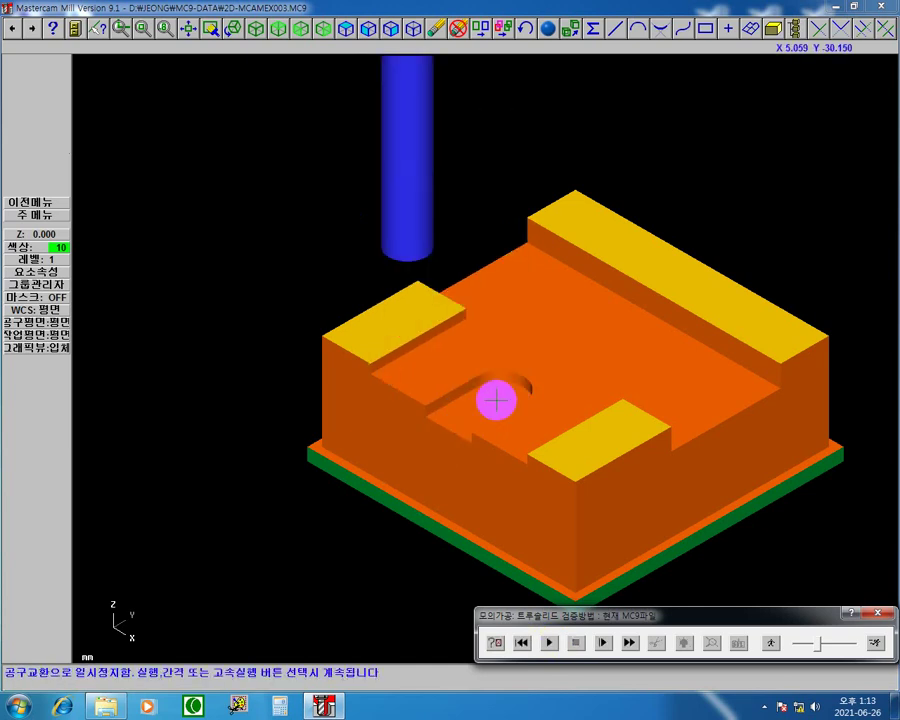
{"action": "left_click", "coordinate": [577, 643]}
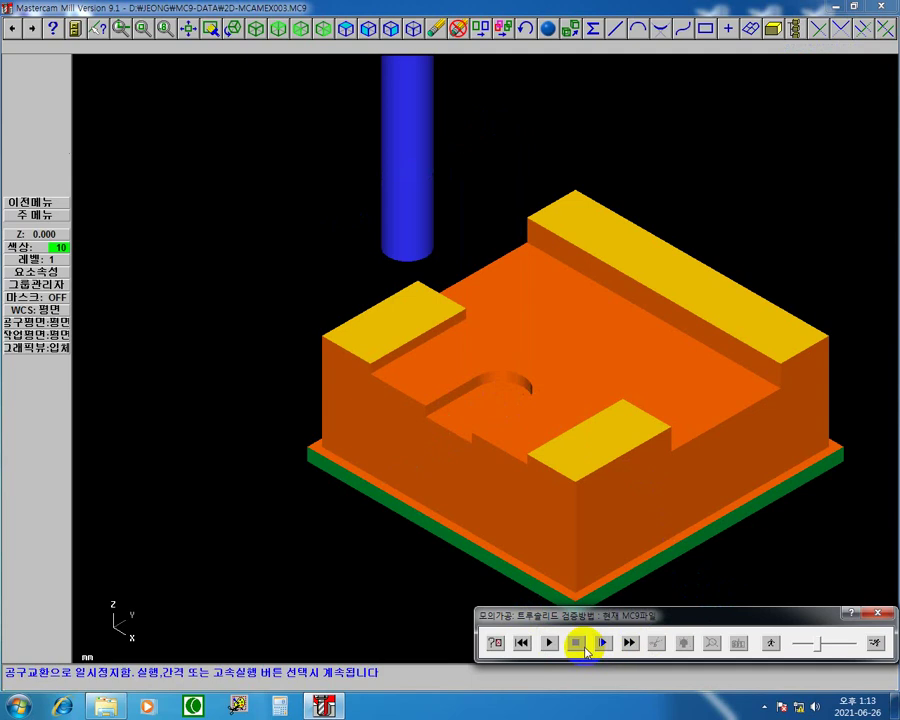
{"action": "left_click", "coordinate": [549, 644]}
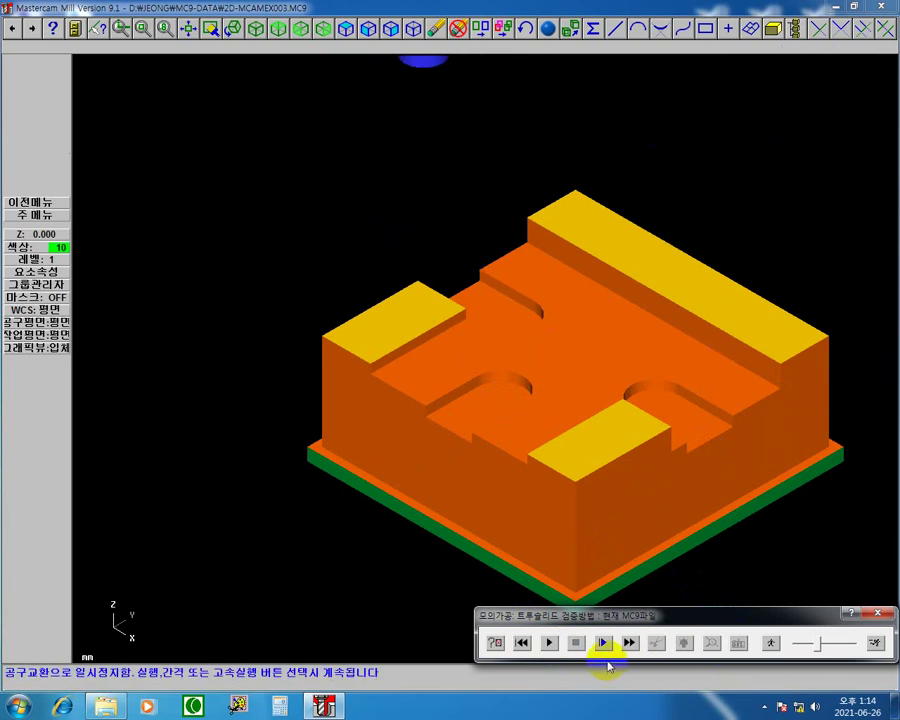
{"action": "left_click", "coordinate": [548, 643]}
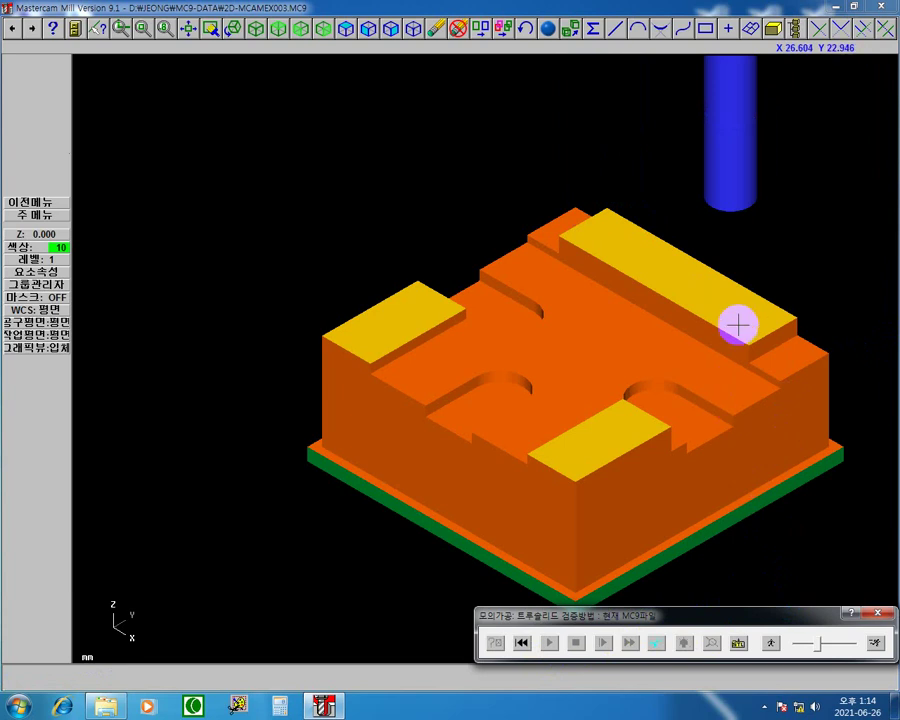
{"action": "left_click", "coordinate": [886, 614]}
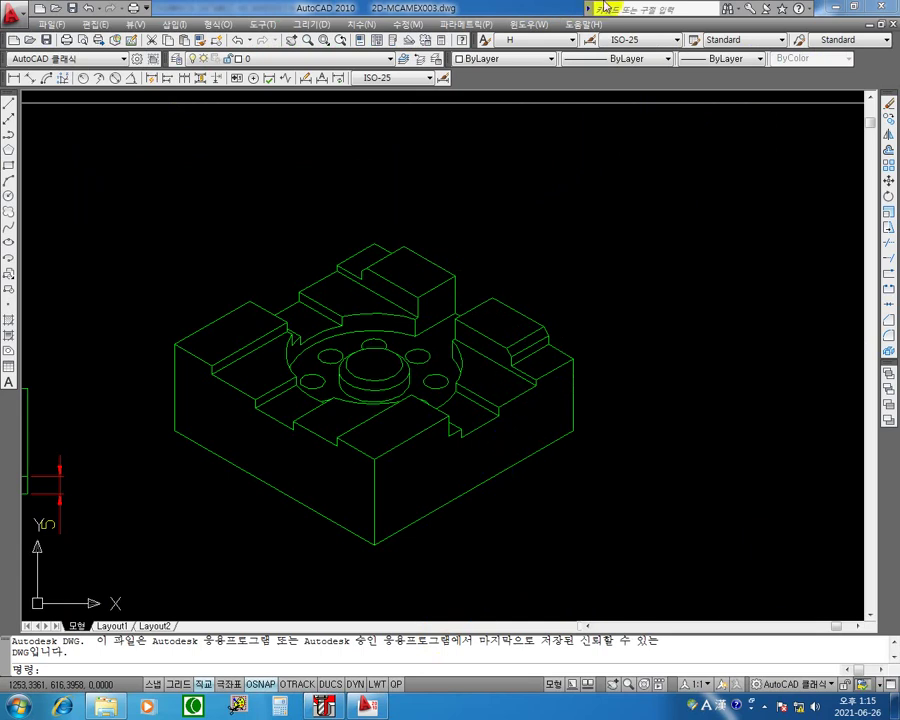
- In the AutoCAD drawing 2D-MCAMEX003.dwg, mark the wide channel of the isometric part freehand with a white screen pen
{"action": "mouse_move", "coordinate": [604, 1]}
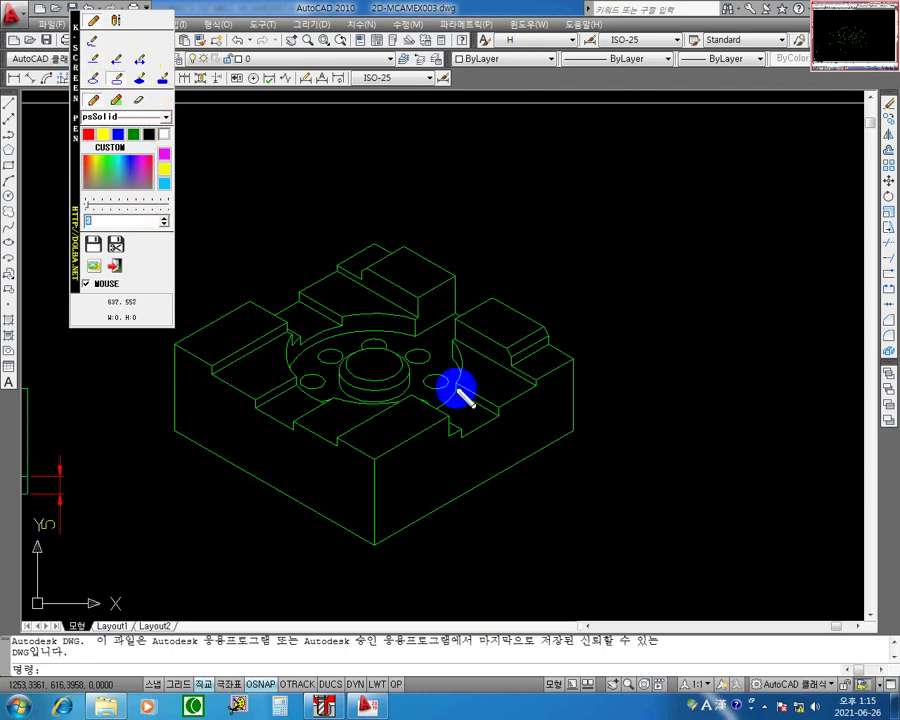
{"action": "left_click_drag", "start_coordinate": [487, 380], "coordinate": [494, 369]}
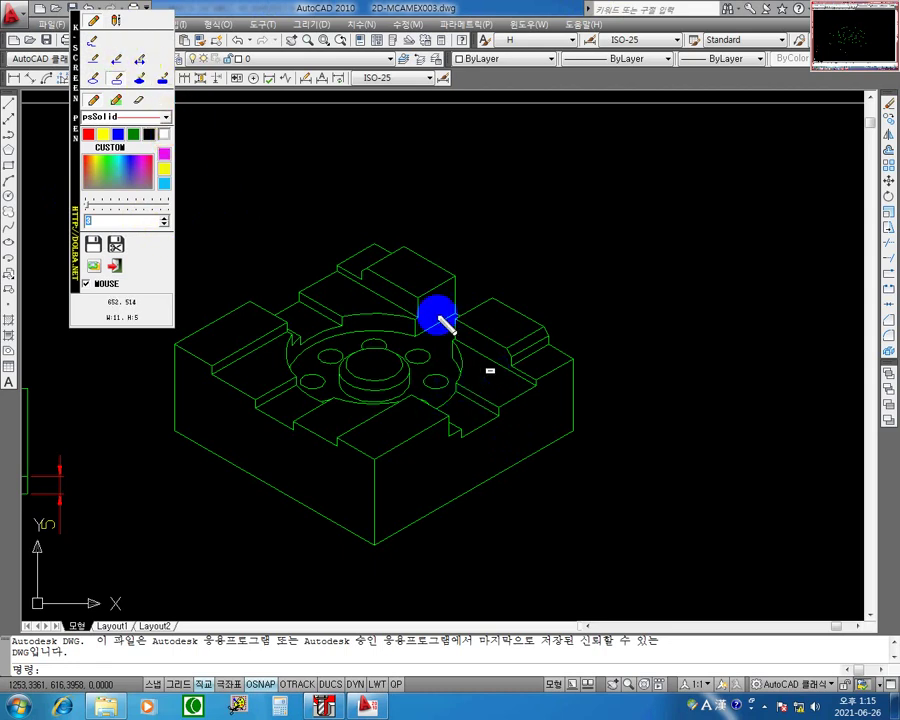
{"action": "left_click", "coordinate": [93, 43]}
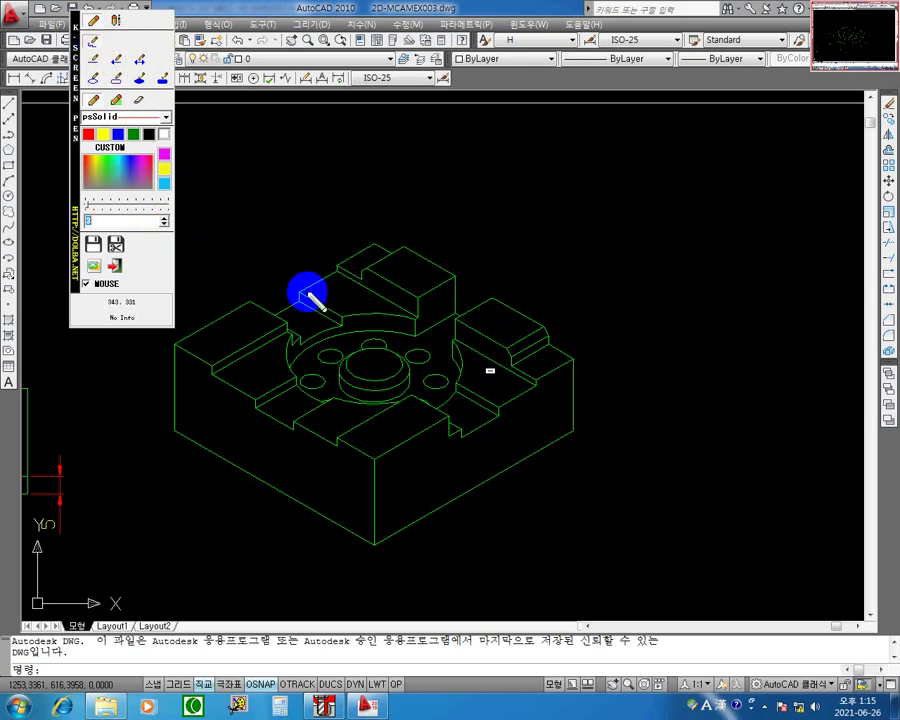
{"action": "left_click_drag", "start_coordinate": [453, 425], "coordinate": [458, 420]}
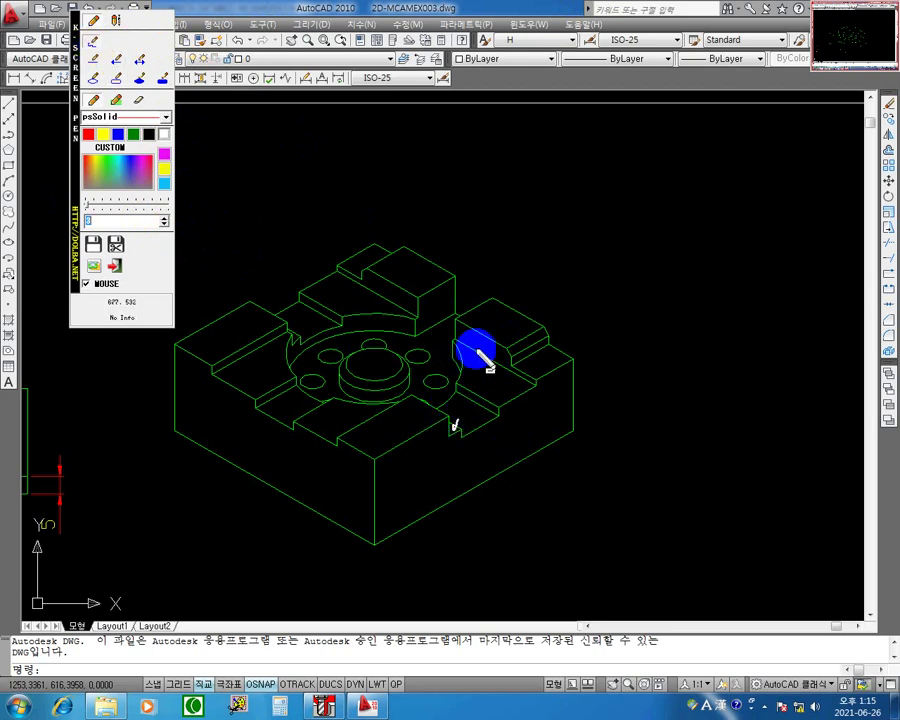
{"action": "left_click_drag", "start_coordinate": [354, 285], "coordinate": [360, 285]}
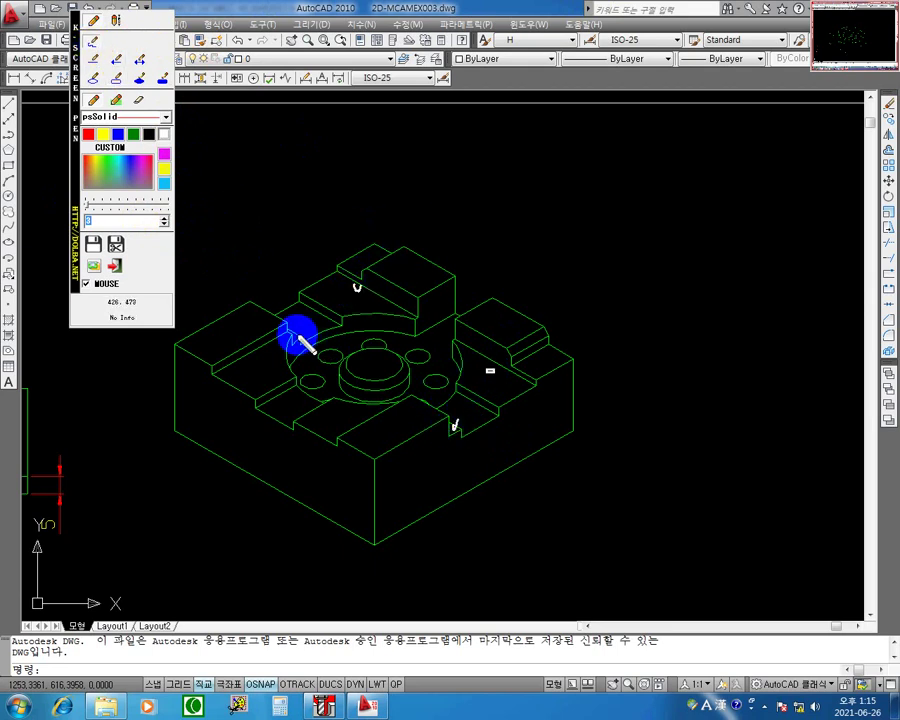
{"action": "left_click_drag", "start_coordinate": [294, 335], "coordinate": [299, 331]}
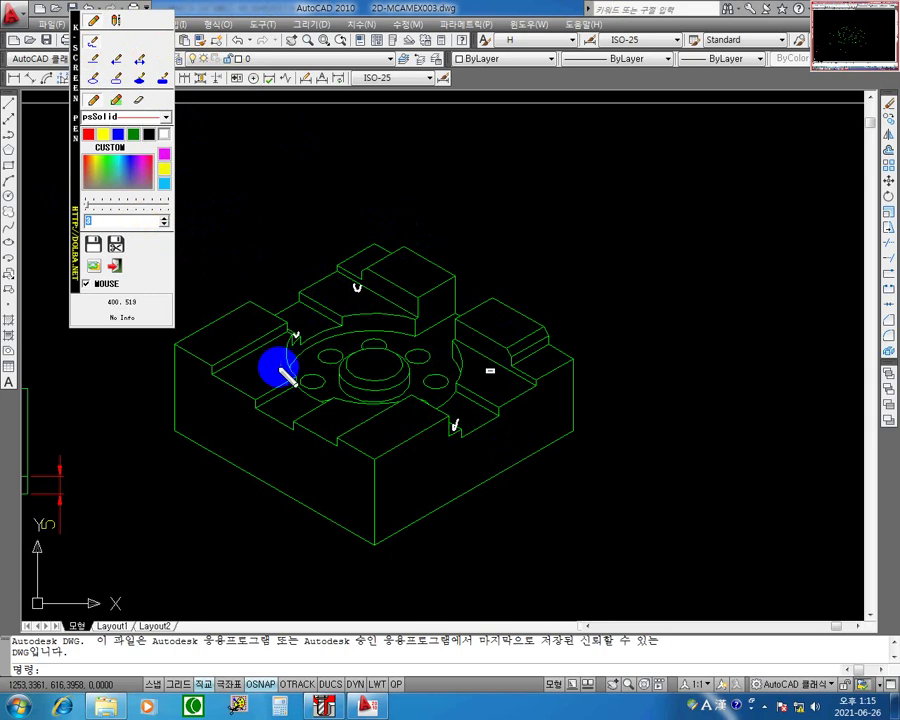
- Number the stepped faces of the isometric part 2, 3 and 4 in yellow and 5 in magenta, and clear the annotations
{"action": "left_click", "coordinate": [164, 175]}
{"action": "left_click_drag", "start_coordinate": [242, 364], "coordinate": [253, 370]}
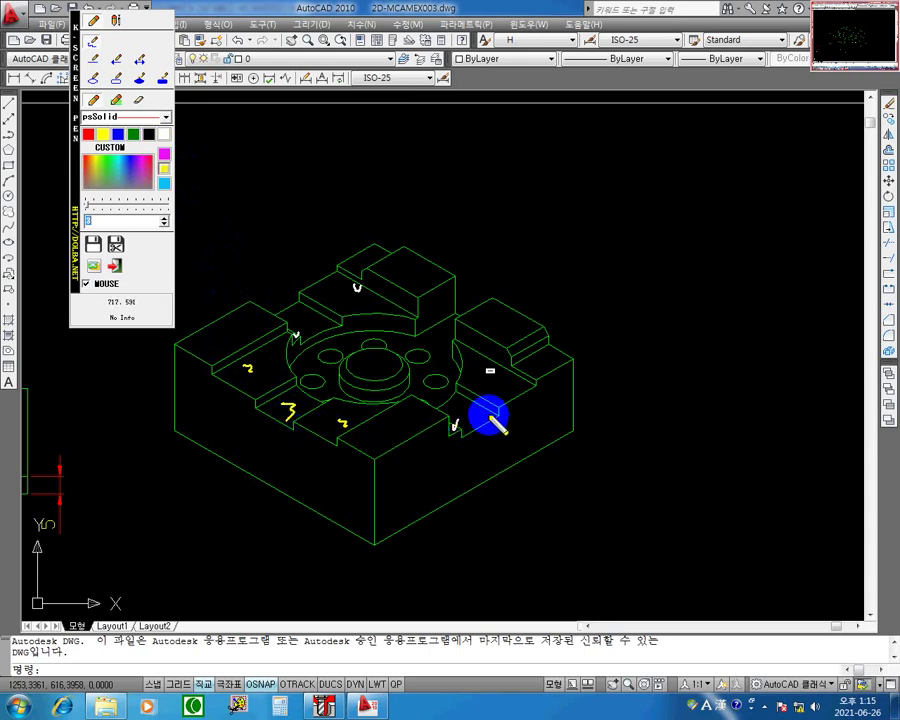
{"action": "left_click_drag", "start_coordinate": [471, 418], "coordinate": [472, 428]}
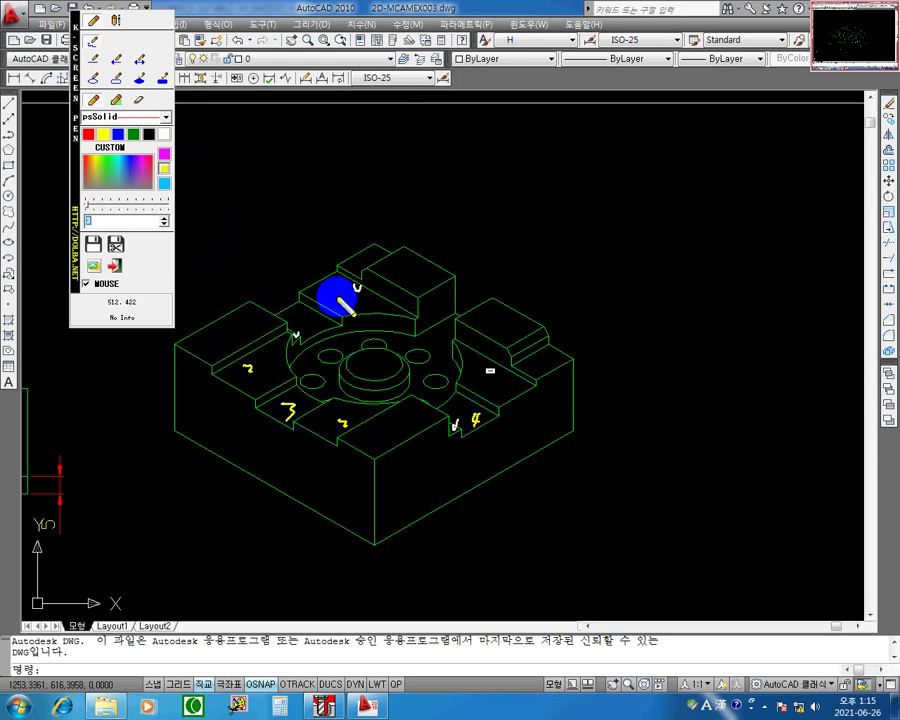
{"action": "left_click_drag", "start_coordinate": [303, 313], "coordinate": [305, 329]}
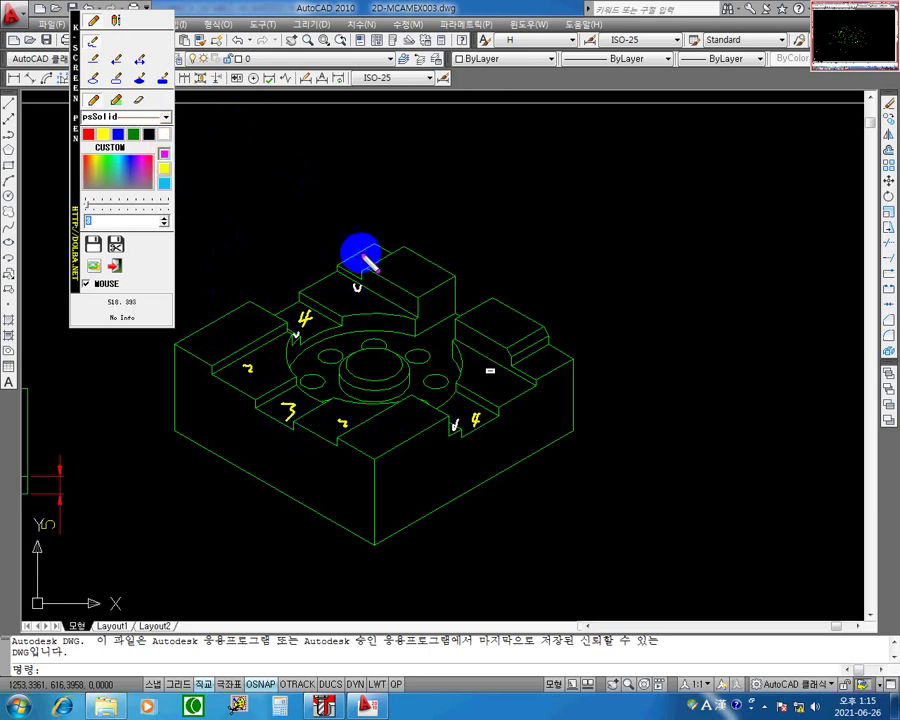
{"action": "left_click_drag", "start_coordinate": [367, 253], "coordinate": [358, 268]}
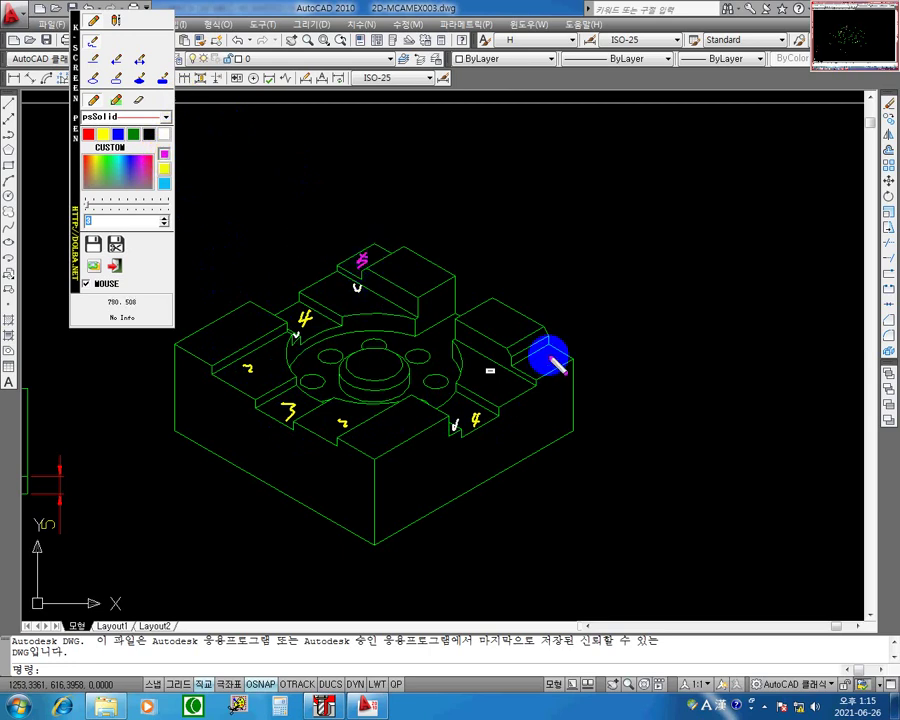
{"action": "left_click_drag", "start_coordinate": [547, 370], "coordinate": [553, 366]}
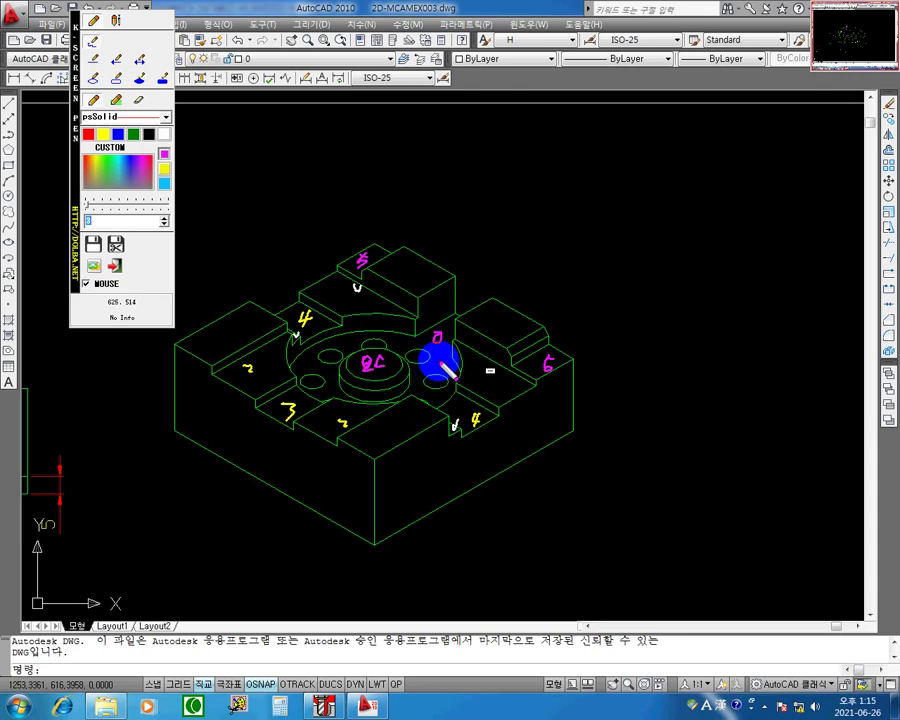
{"action": "key", "text": "Escape"}
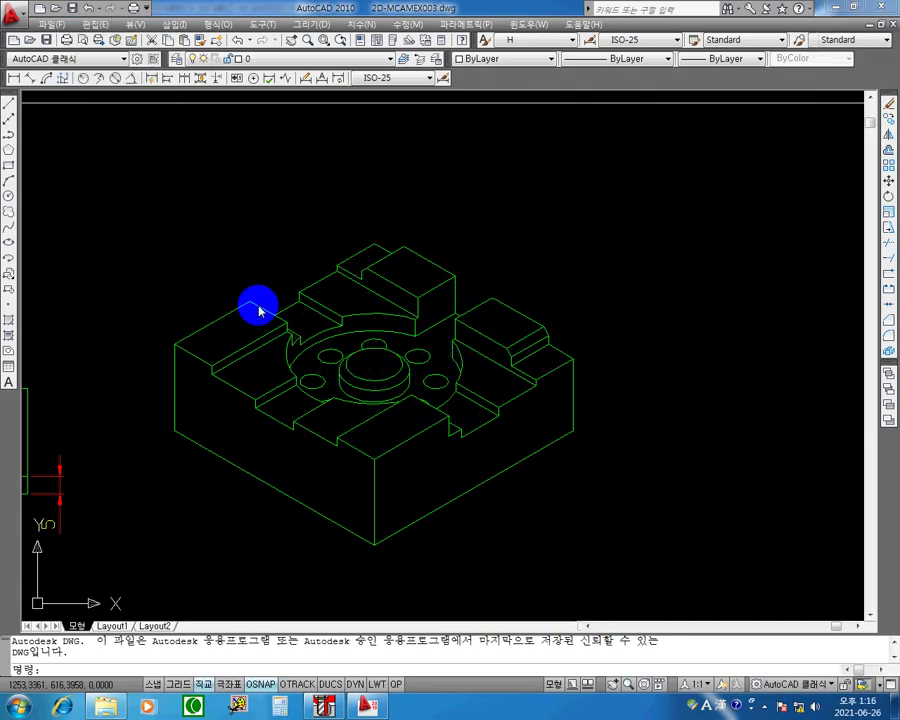
- Switch back to Mastercam and select only operation 7, the dp5 2D contour, in the repositioned operations manager
{"action": "left_click", "coordinate": [838, 7]}
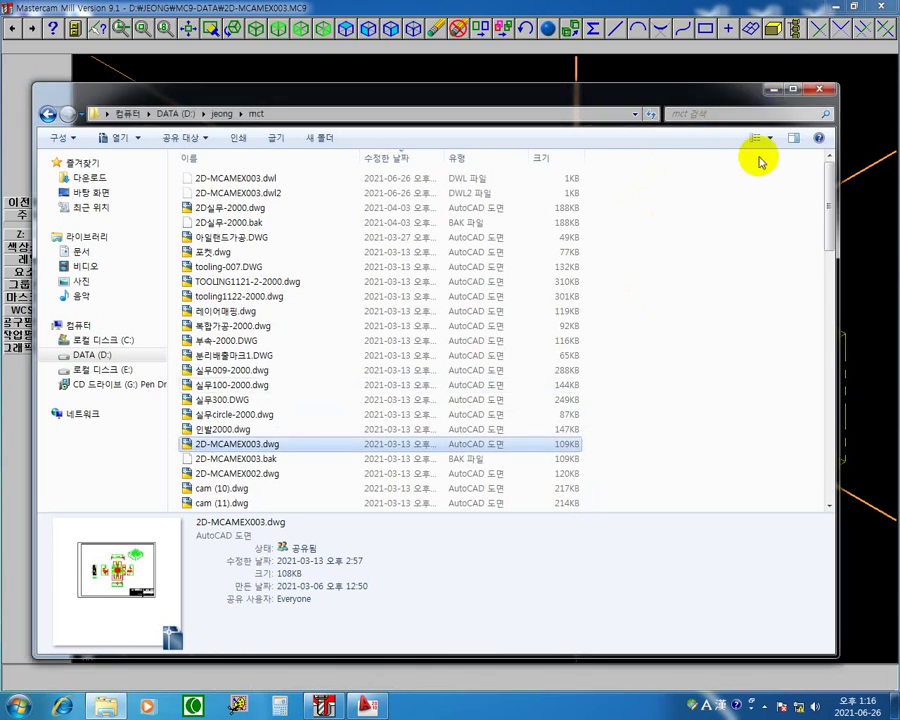
{"action": "left_click", "coordinate": [772, 91]}
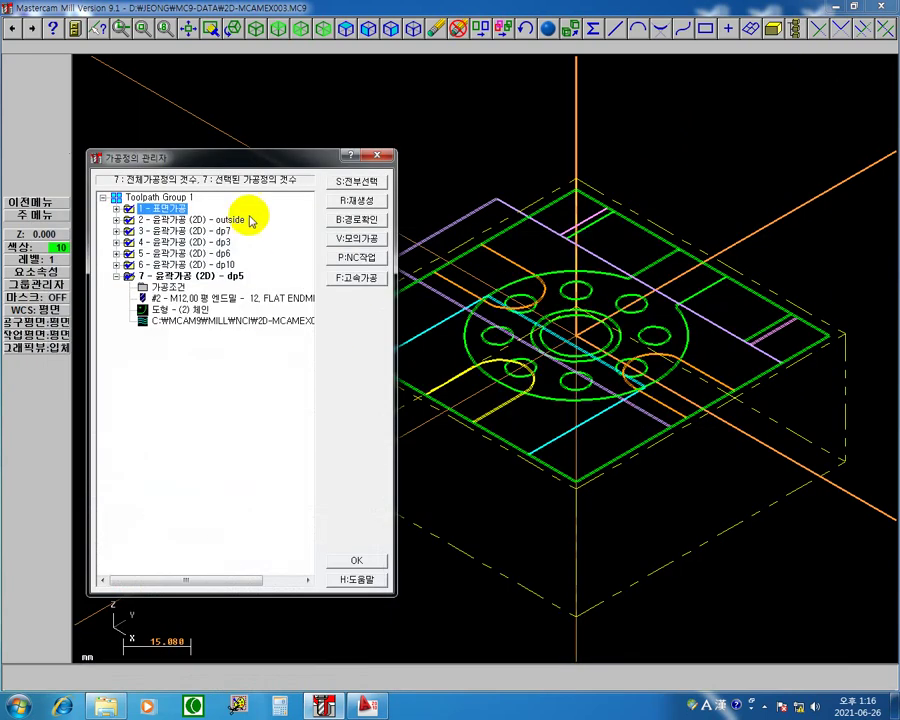
{"action": "left_click_drag", "start_coordinate": [261, 156], "coordinate": [168, 225]}
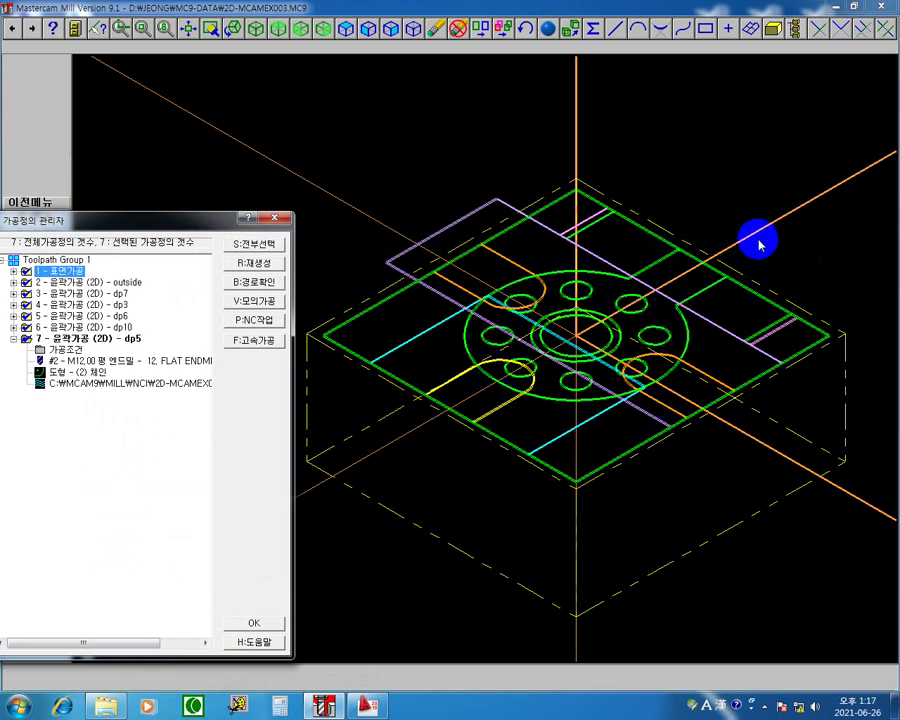
{"action": "left_click_drag", "start_coordinate": [145, 220], "coordinate": [180, 152]}
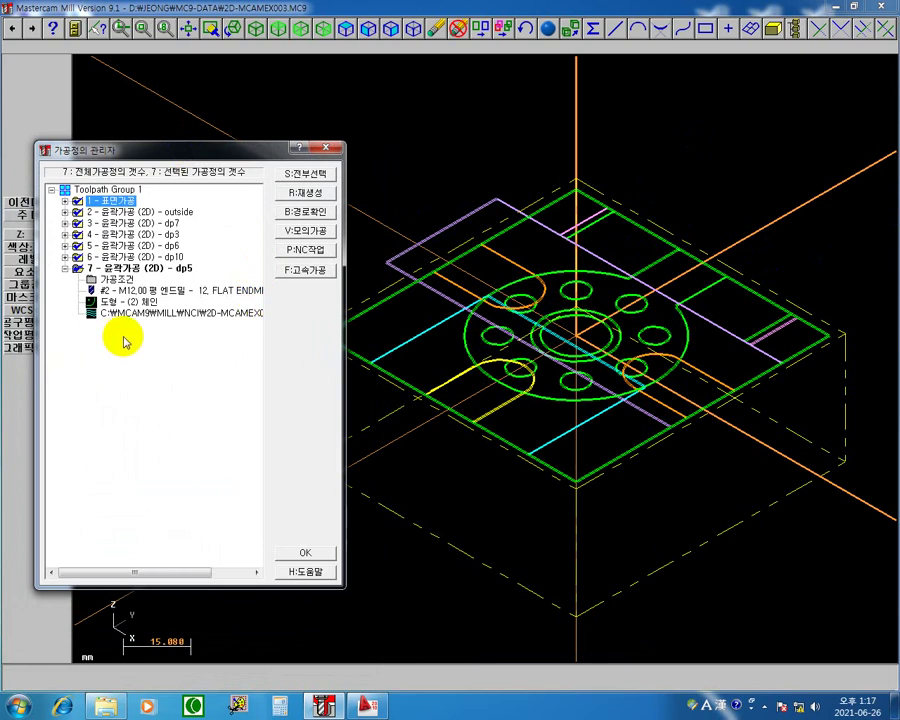
{"action": "left_click", "coordinate": [147, 269]}
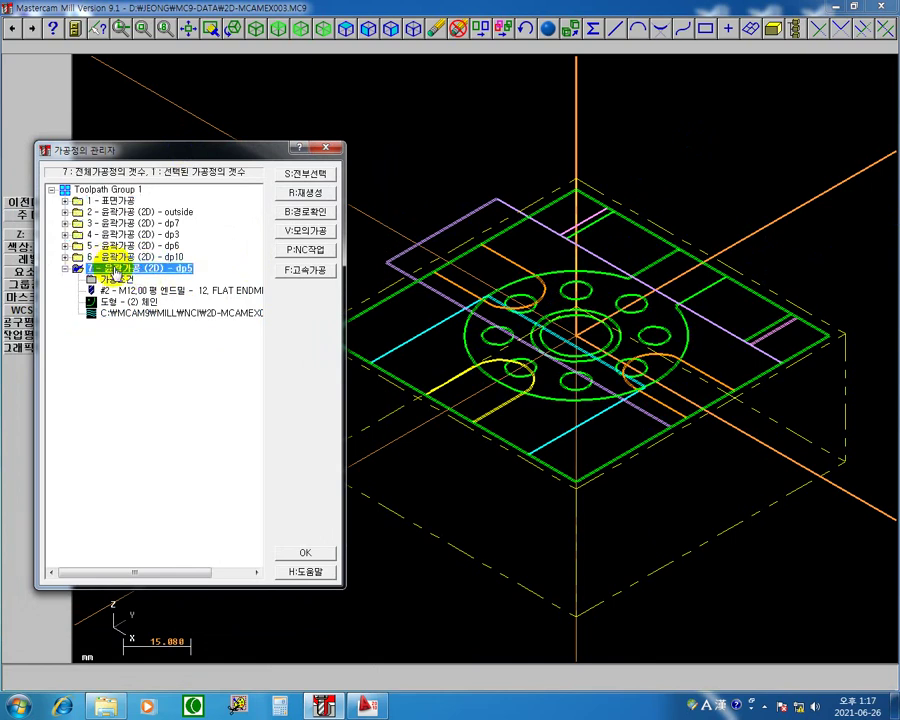
- Duplicate operation 7, the dp5 2D contour, as a new operation at the end of the list and collapse the original
{"action": "right_click", "coordinate": [115, 271]}
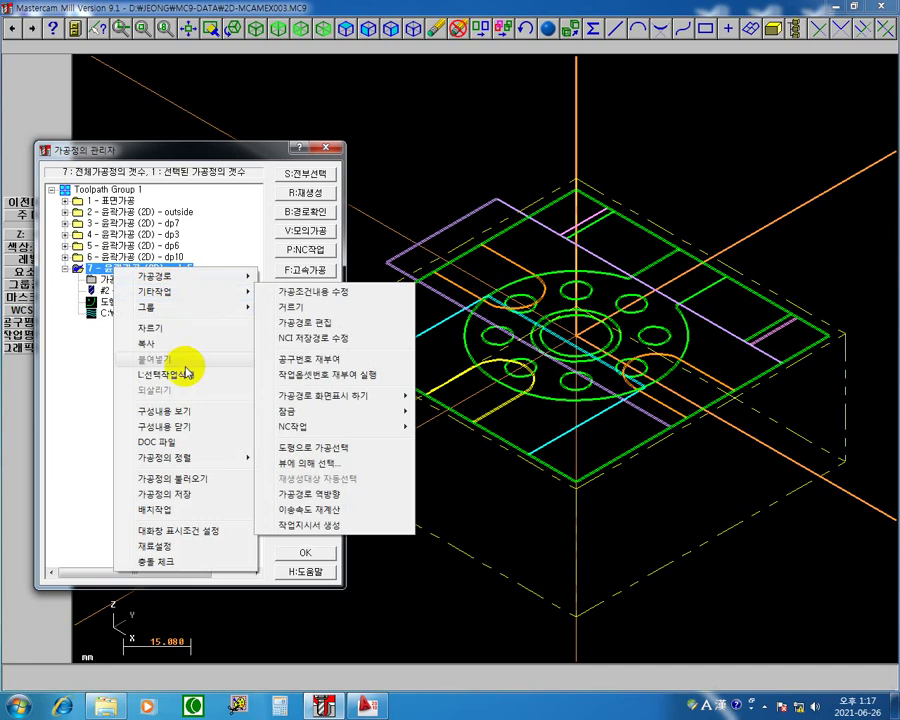
{"action": "left_click", "coordinate": [175, 352]}
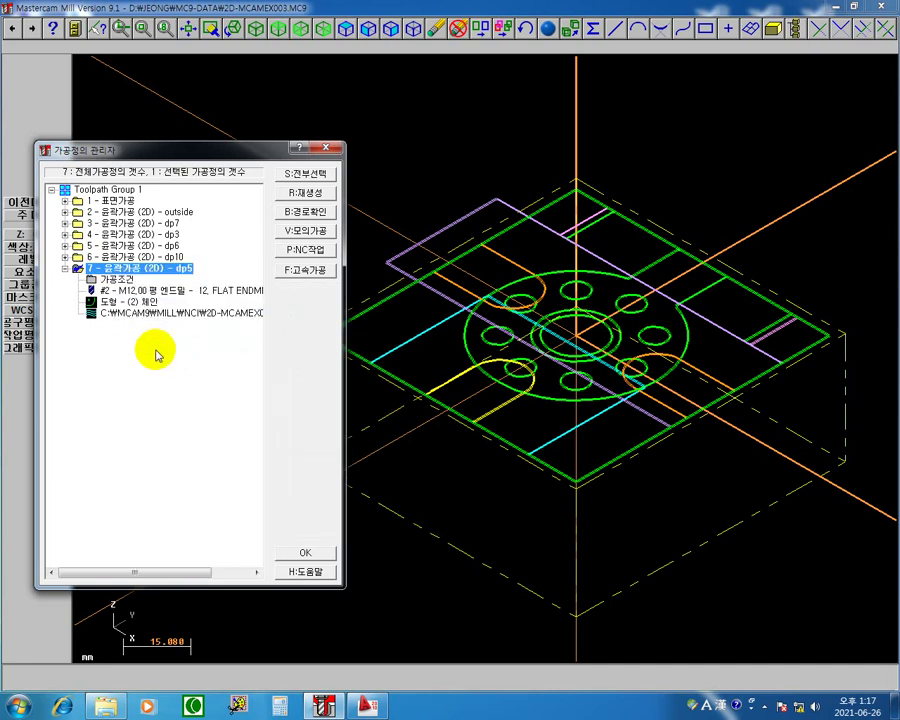
{"action": "right_click", "coordinate": [95, 362]}
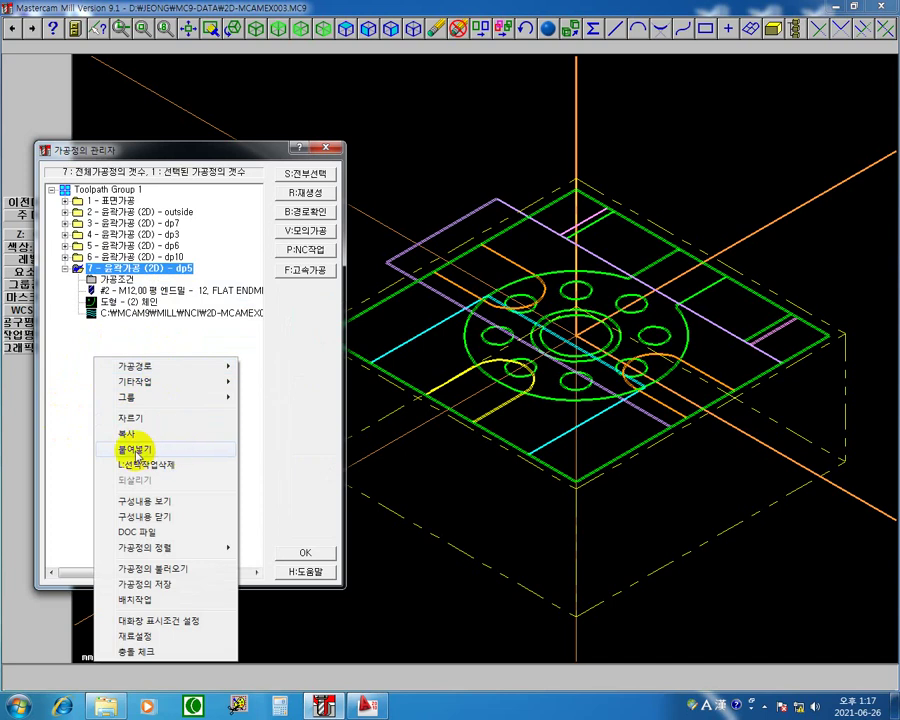
{"action": "left_click", "coordinate": [140, 448]}
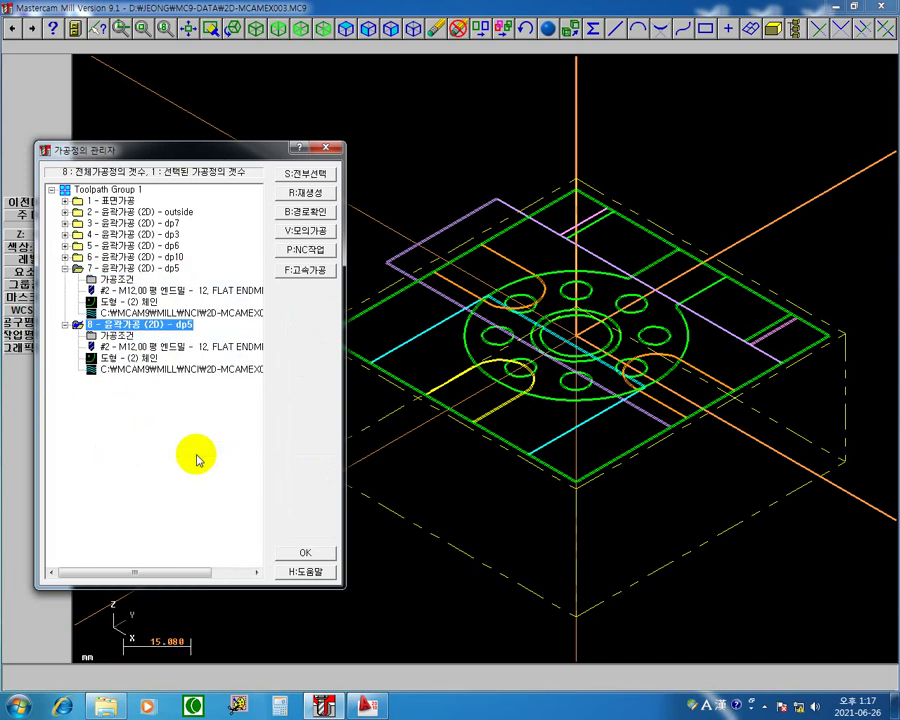
{"action": "left_click", "coordinate": [65, 268]}
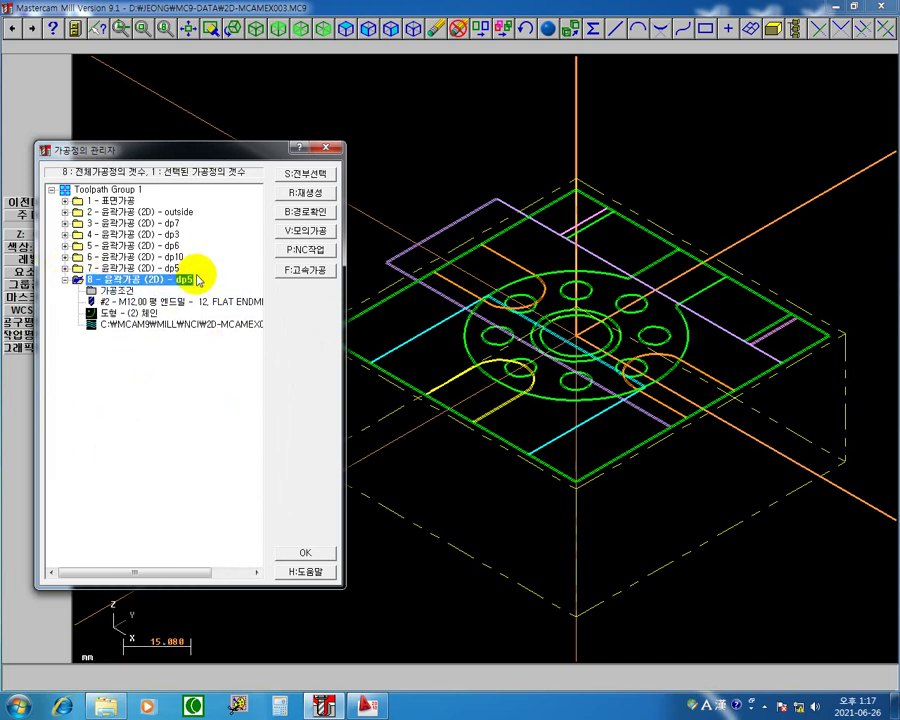
- Rechain all geometry of operation 8 to the large circle with its open 15 mm channel, starting inward from the channel's left wall
{"action": "double_click", "coordinate": [129, 313]}
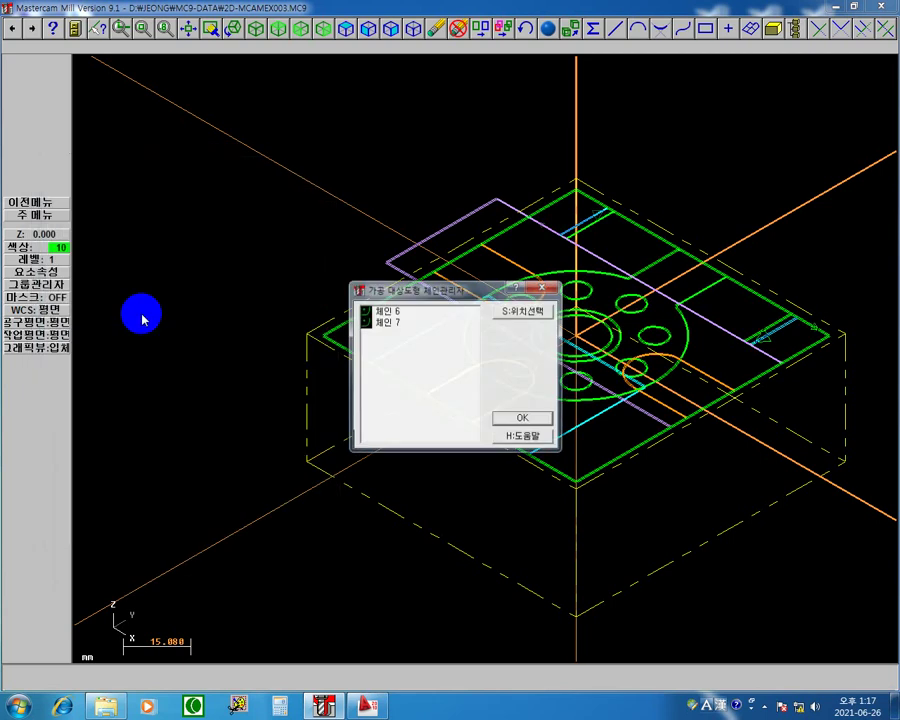
{"action": "left_click_drag", "start_coordinate": [494, 284], "coordinate": [288, 214]}
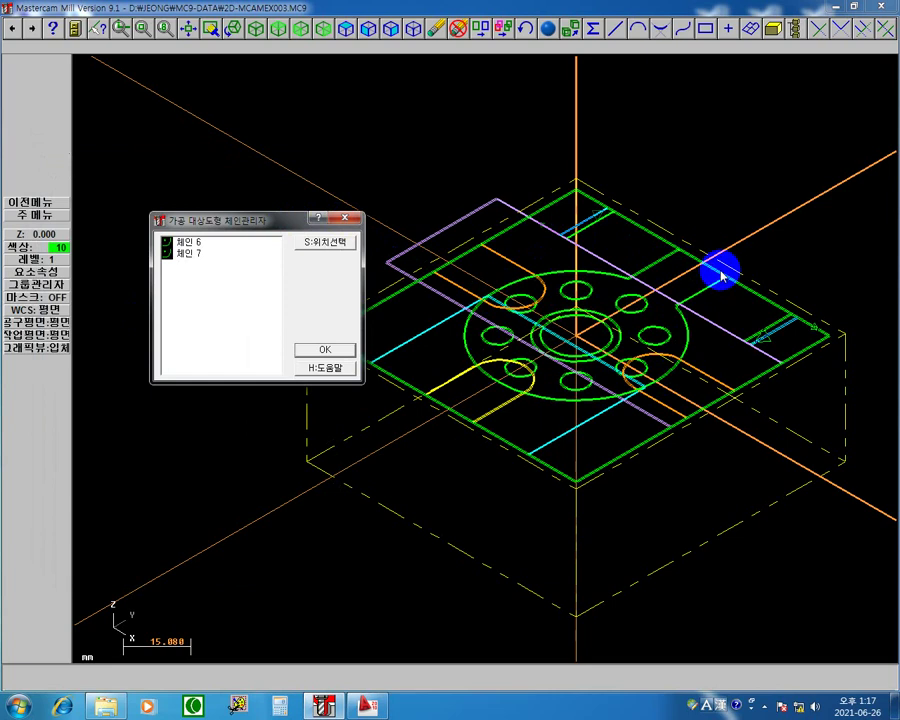
{"action": "right_click", "coordinate": [230, 257]}
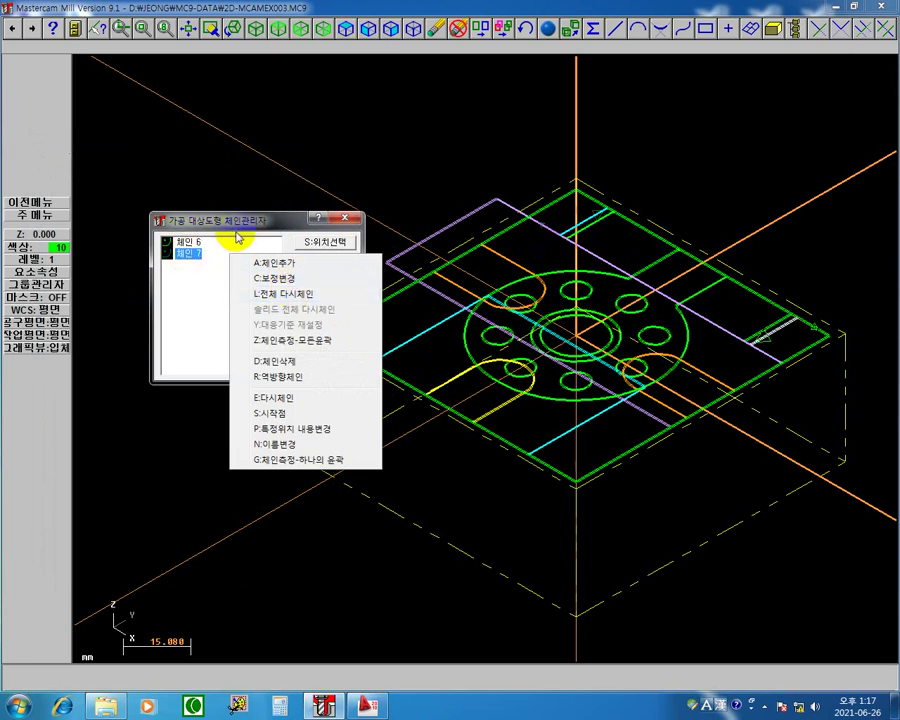
{"action": "left_click", "coordinate": [275, 295]}
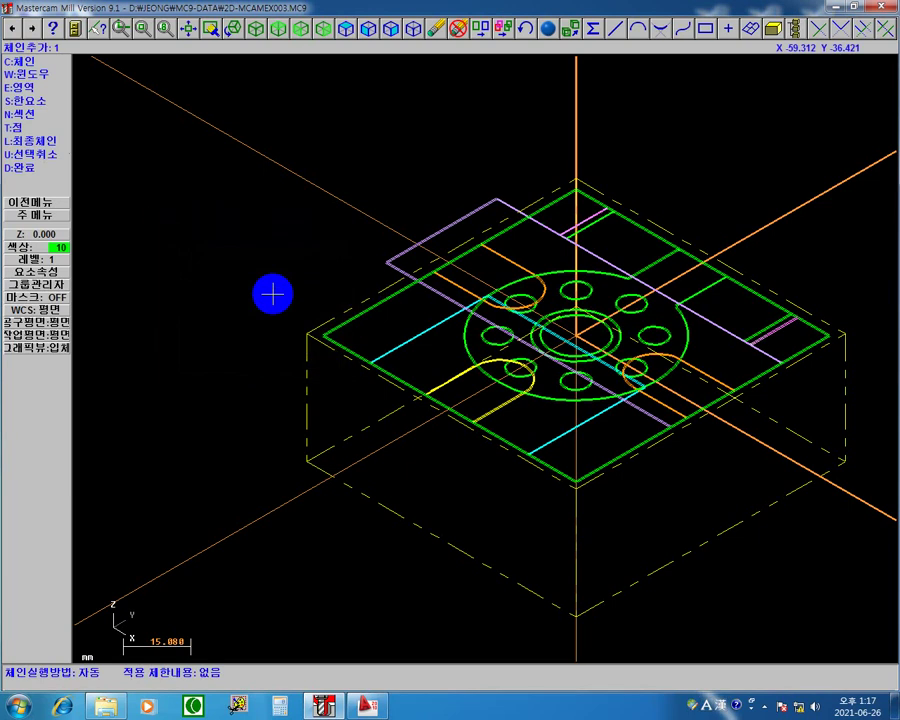
{"action": "left_click", "coordinate": [670, 259]}
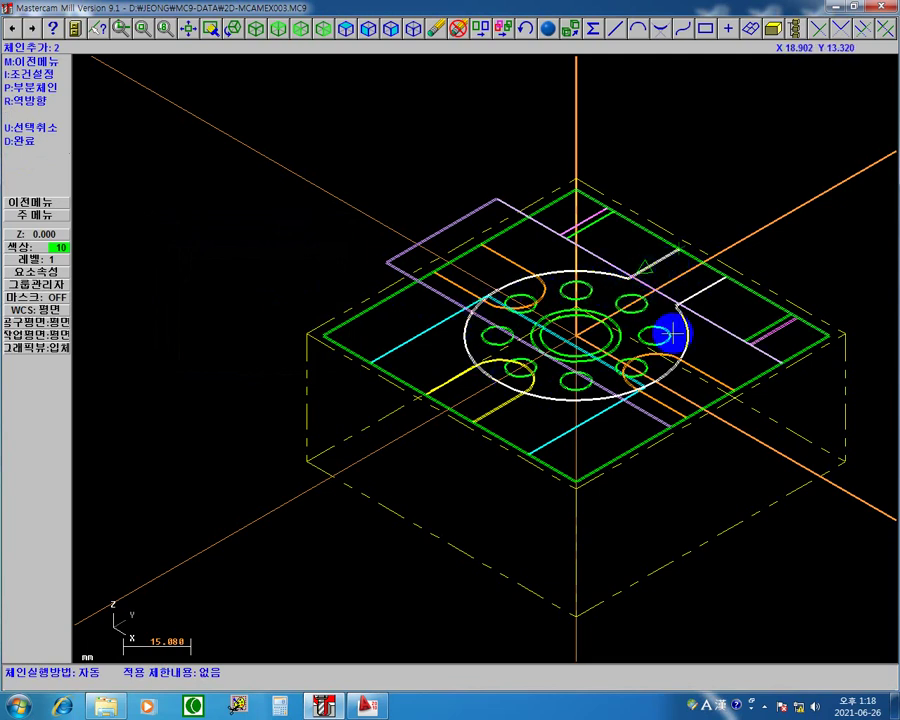
{"action": "left_click", "coordinate": [41, 101]}
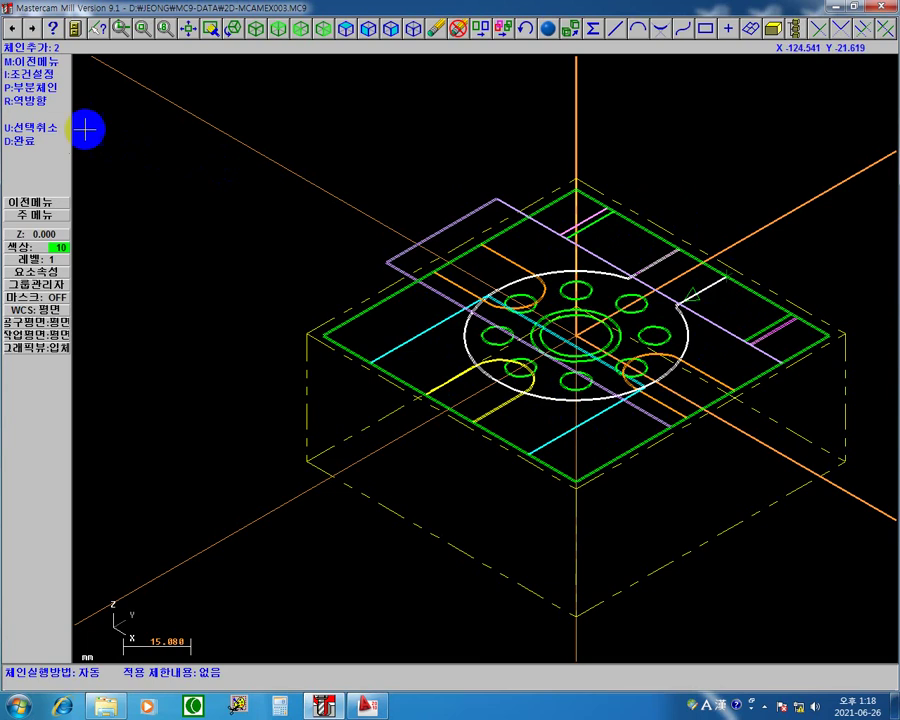
{"action": "left_click", "coordinate": [40, 102]}
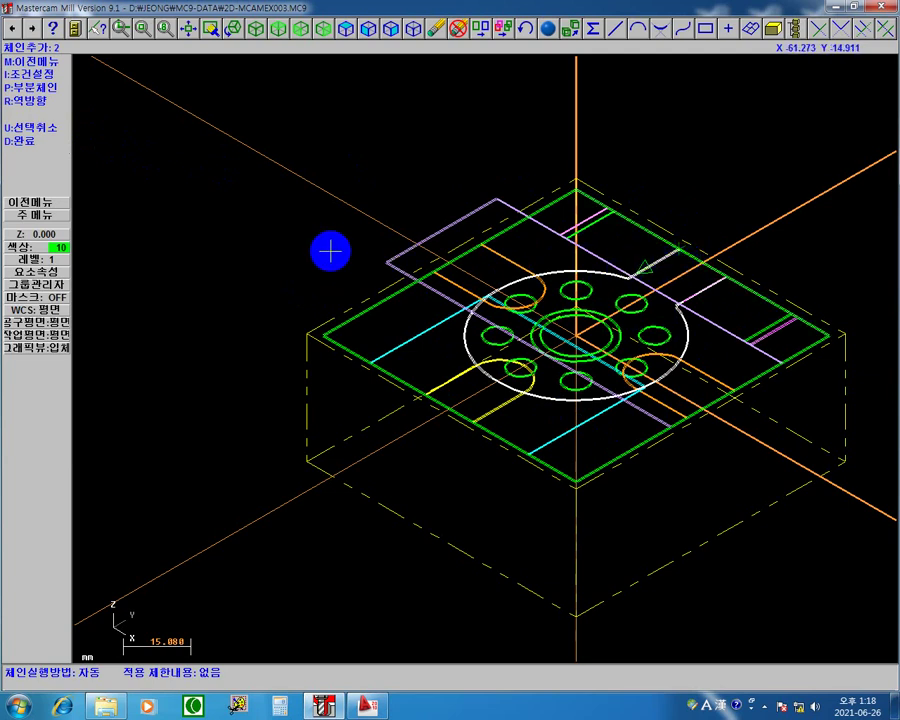
{"action": "left_click", "coordinate": [46, 149]}
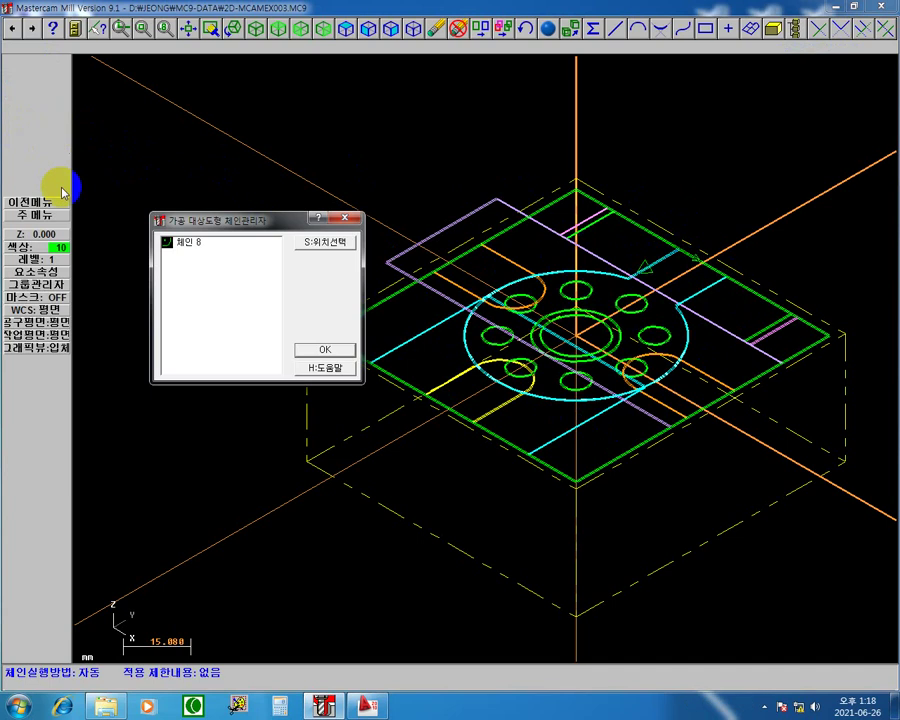
{"action": "left_click", "coordinate": [323, 351]}
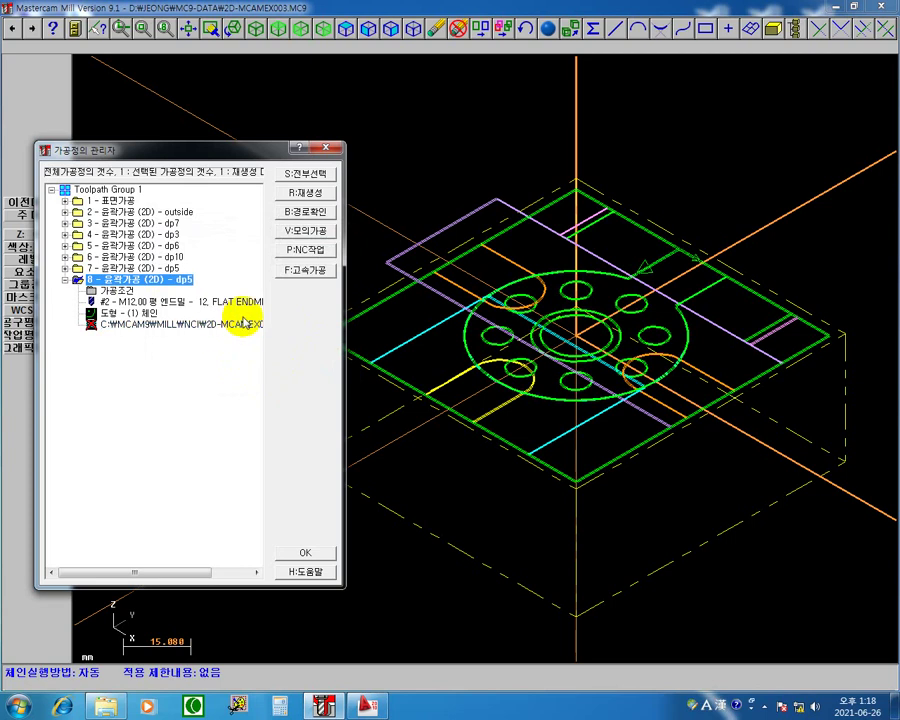
- Open operation 8's contour parameters, examine the channel and circular pocket depth dimensions in the AutoCAD drawing, and return to Mastercam
{"action": "left_click", "coordinate": [121, 297]}
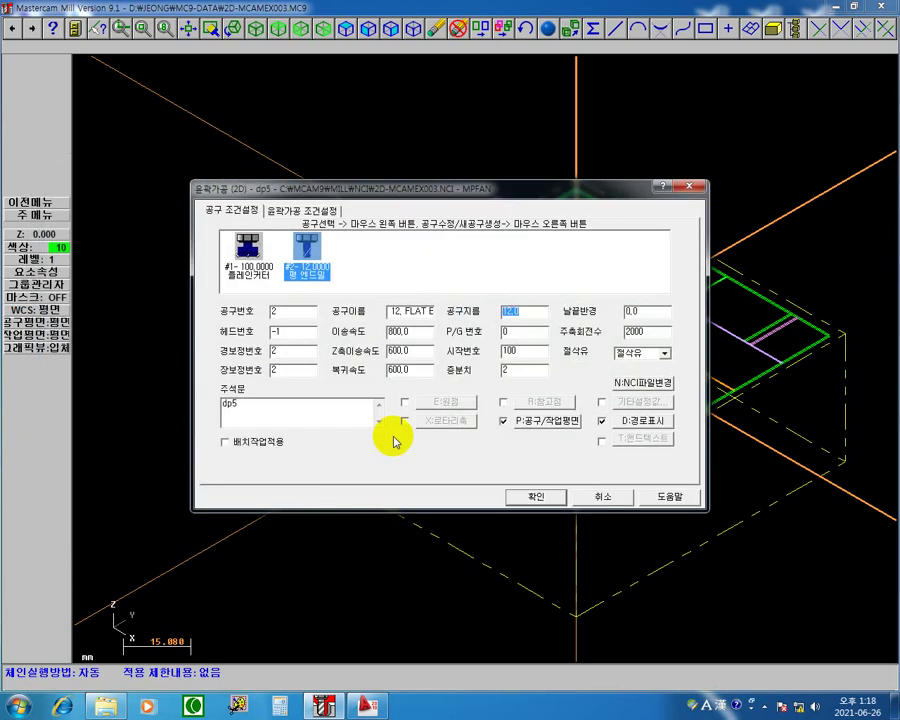
{"action": "left_click", "coordinate": [367, 706]}
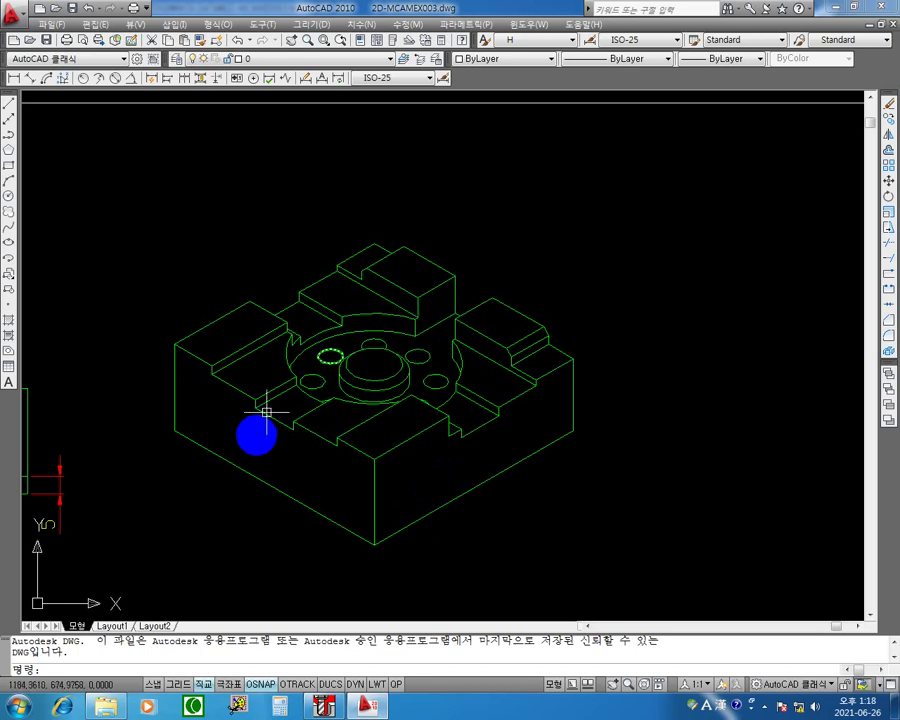
{"action": "mouse_move", "coordinate": [327, 436]}
{"action": "middle_mouse_down"}
{"action": "mouse_move", "coordinate": [387, 416]}
{"action": "mouse_move", "coordinate": [556, 412]}
{"action": "middle_mouse_up"}
{"action": "scroll", "coordinate": [466, 492], "scroll_direction": "down", "scroll_amount": 6}
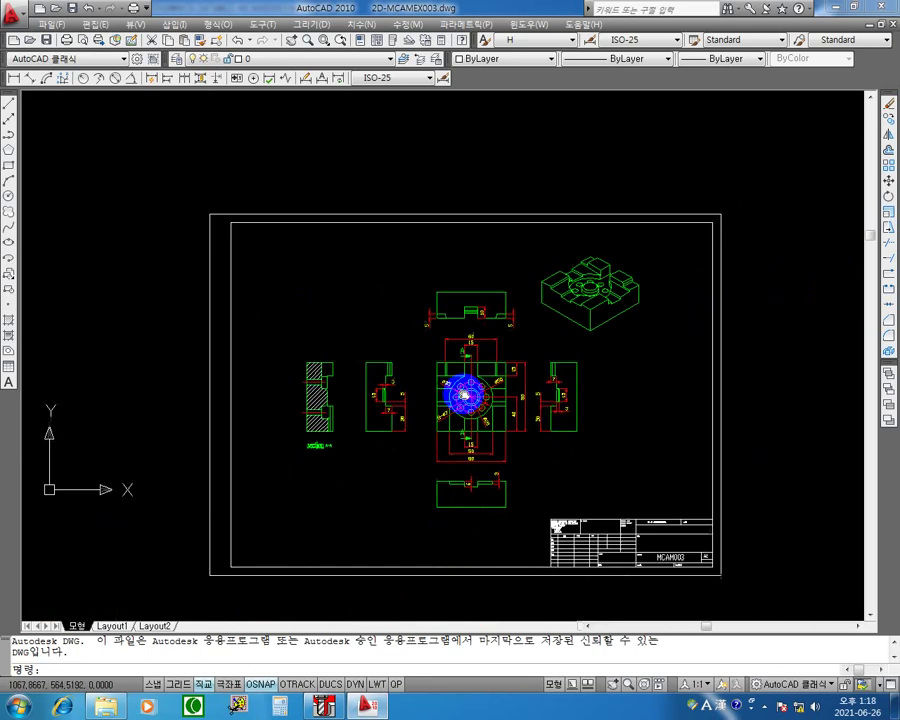
{"action": "scroll", "coordinate": [445, 418], "scroll_direction": "up", "scroll_amount": 8}
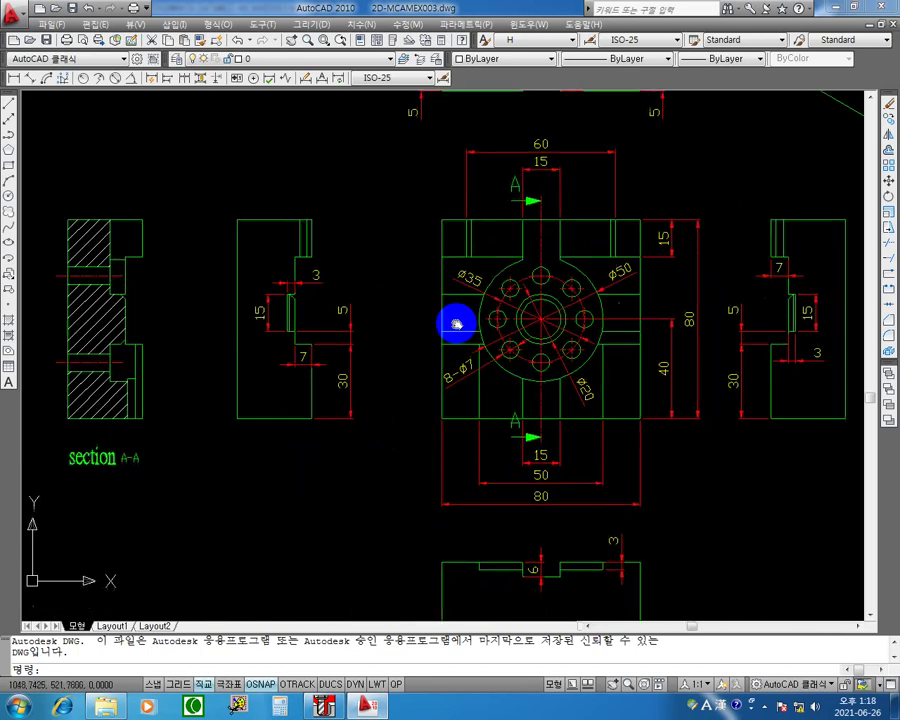
{"action": "middle_click_drag", "start_coordinate": [468, 424], "coordinate": [401, 594]}
{"action": "scroll", "coordinate": [486, 266], "scroll_direction": "up", "scroll_amount": 5}
{"action": "mouse_move", "coordinate": [486, 266]}
{"action": "middle_mouse_down"}
{"action": "mouse_move", "coordinate": [516, 326]}
{"action": "mouse_move", "coordinate": [548, 309]}
{"action": "middle_mouse_up"}
{"action": "scroll", "coordinate": [590, 309], "scroll_direction": "down", "scroll_amount": 8}
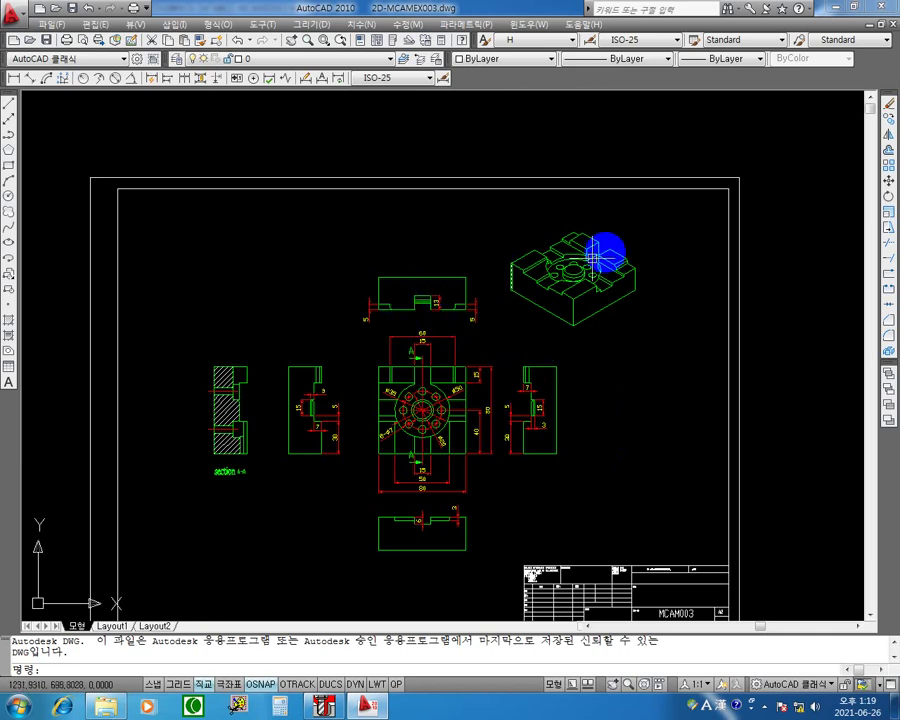
{"action": "scroll", "coordinate": [447, 307], "scroll_direction": "up", "scroll_amount": 3}
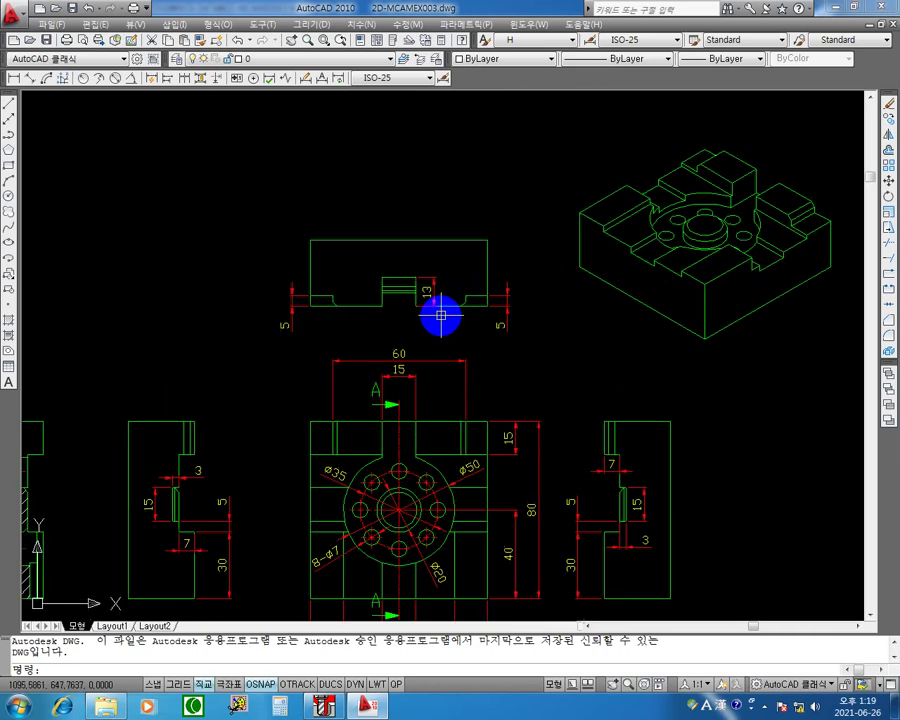
{"action": "scroll", "coordinate": [440, 297], "scroll_direction": "down", "scroll_amount": 3}
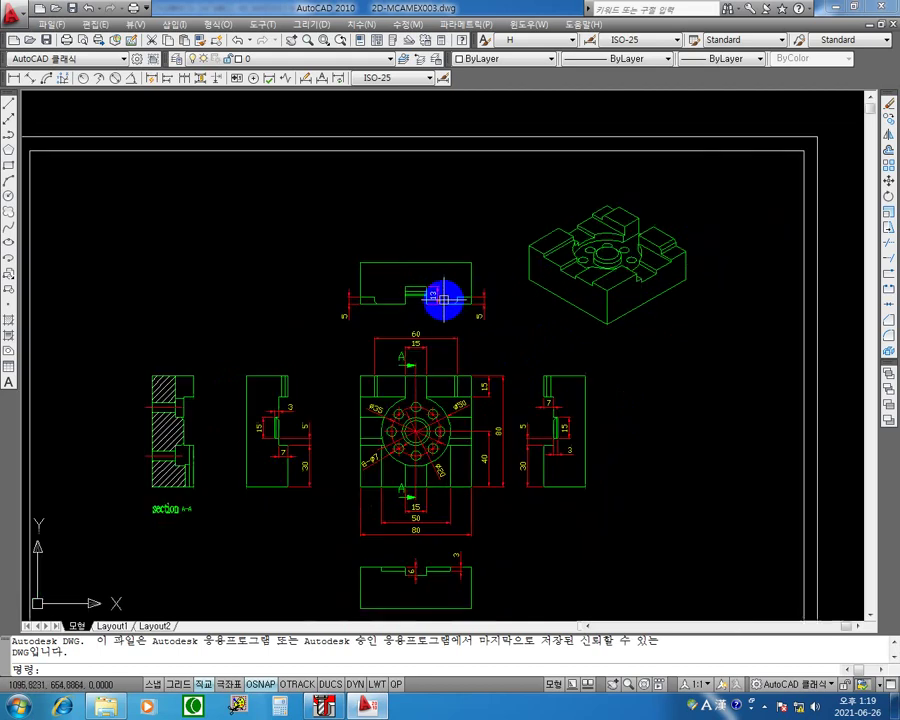
{"action": "left_click", "coordinate": [833, 7]}
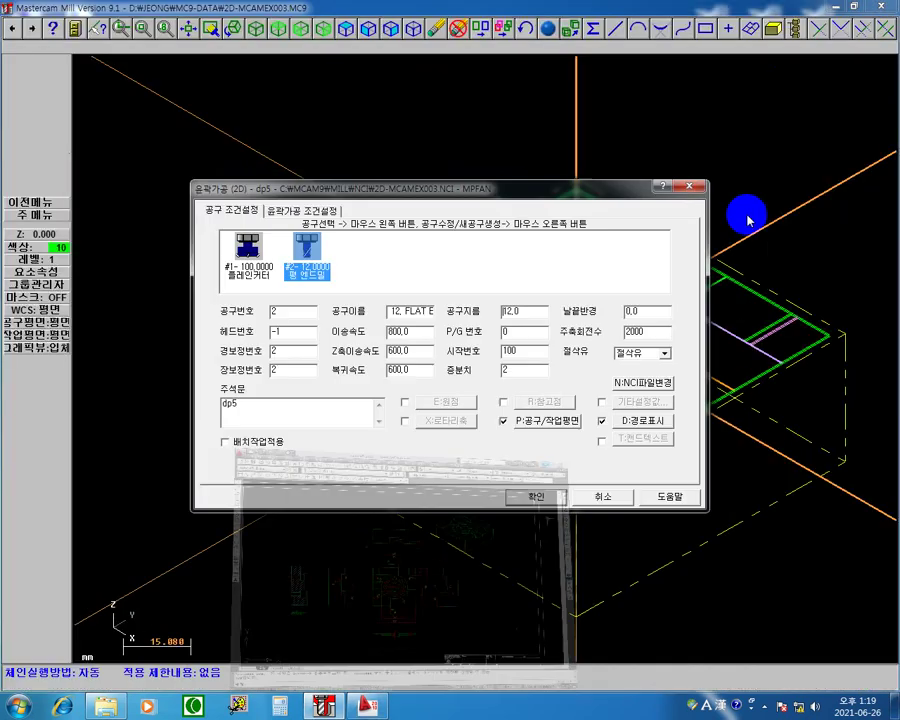
- Set operation 8's absolute contour depth to -13 and regenerate its toolpath
{"action": "left_click", "coordinate": [318, 212]}
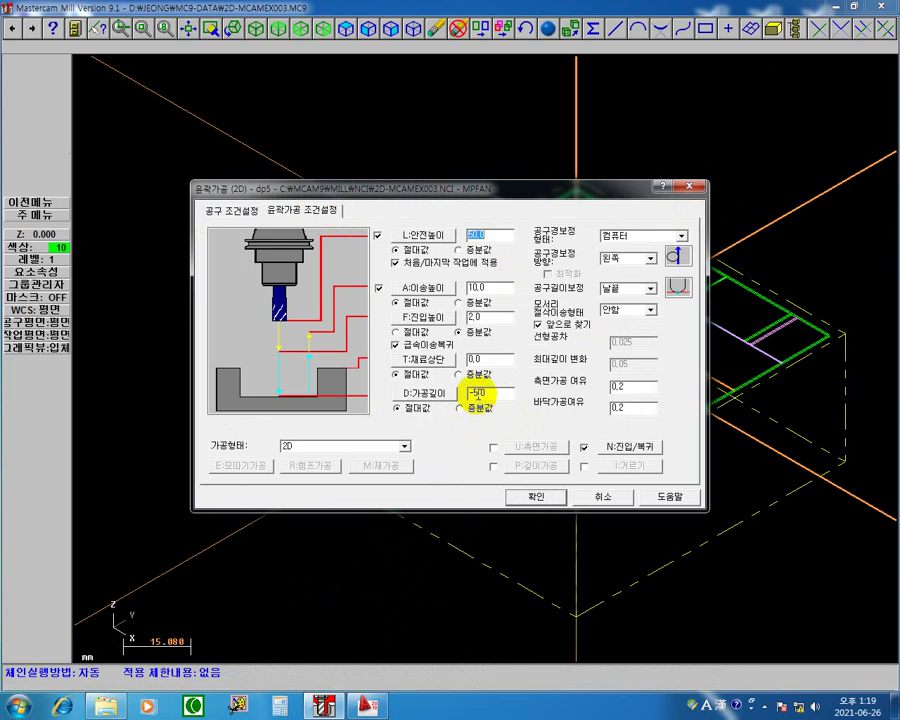
{"action": "left_click_drag", "start_coordinate": [470, 392], "coordinate": [507, 386]}
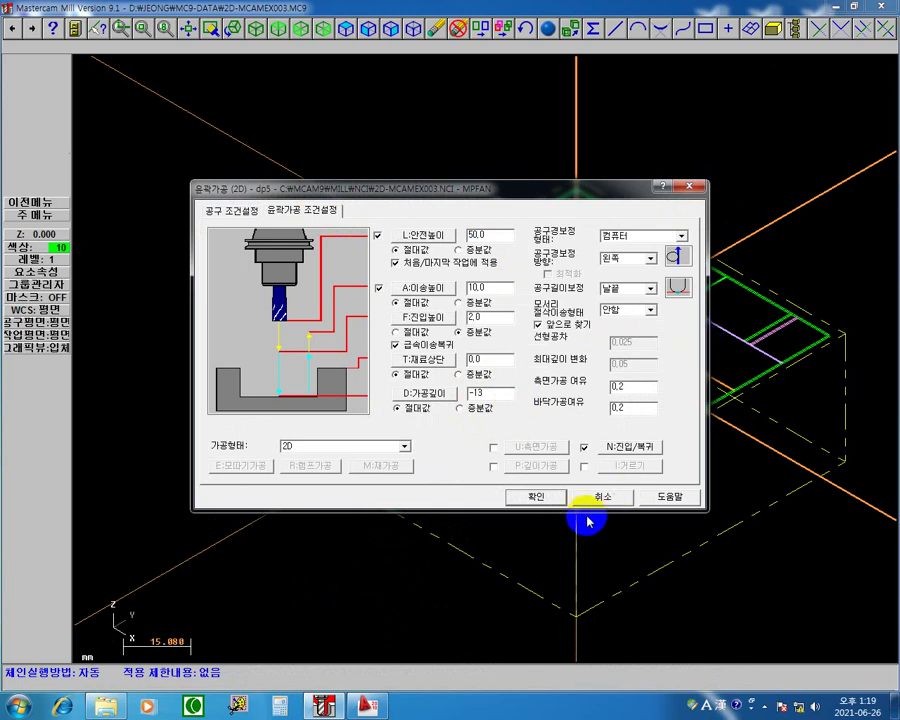
{"action": "left_click", "coordinate": [537, 497]}
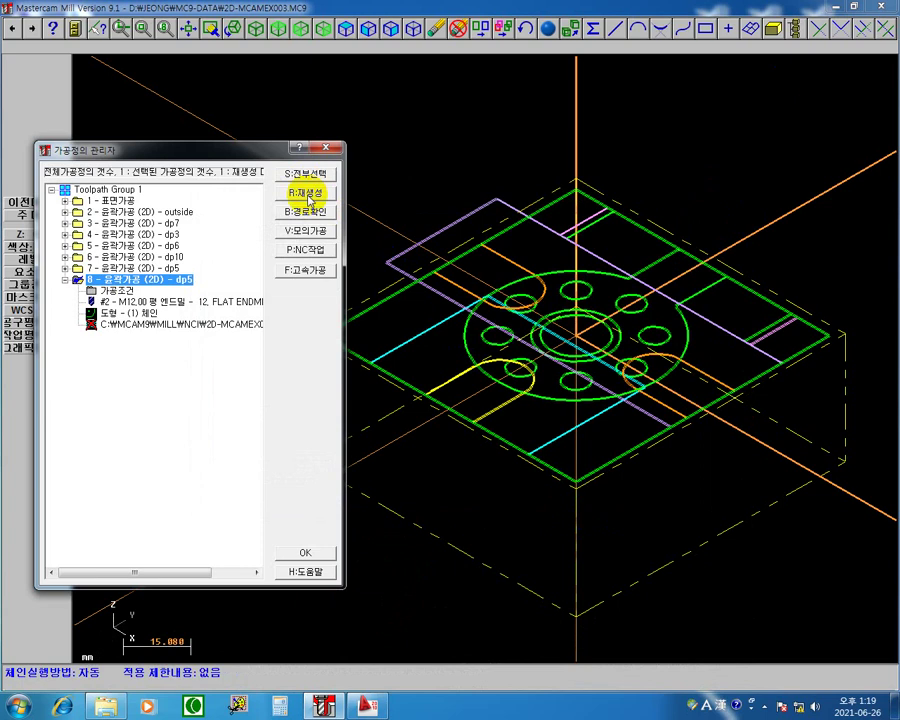
{"action": "left_click", "coordinate": [306, 193]}
{"action": "right_click", "coordinate": [683, 190]}
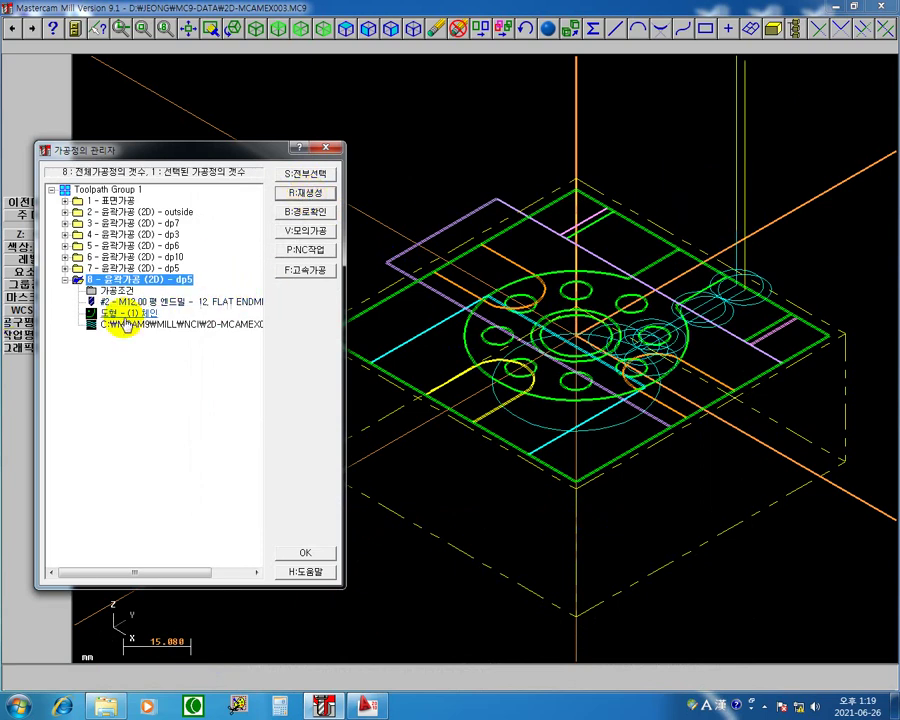
- Open the backplot of operation 8's toolpath and show it from the top
{"action": "left_click", "coordinate": [318, 218]}
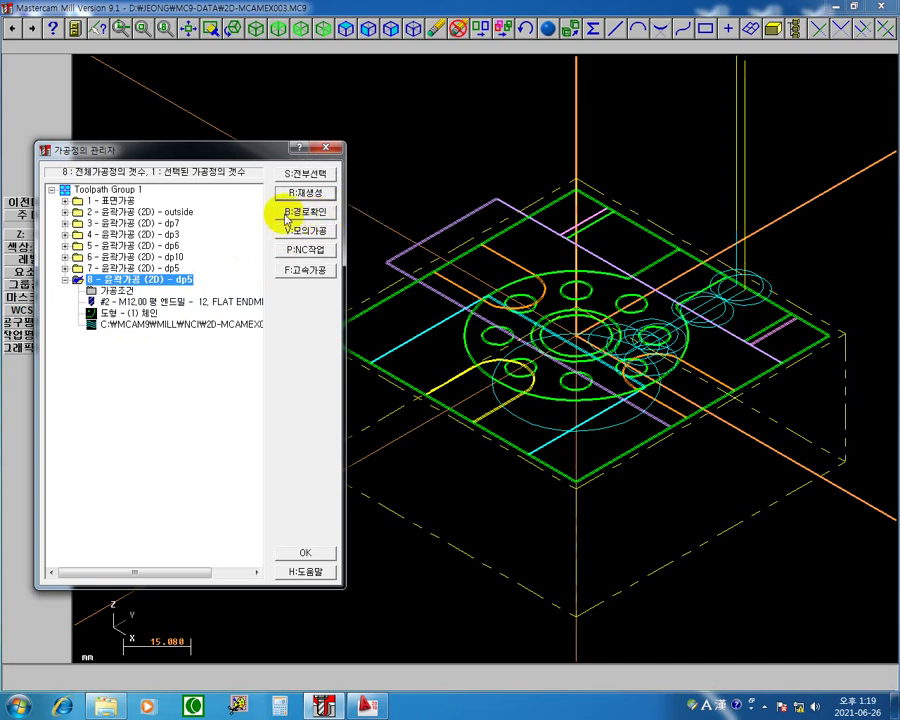
{"action": "left_click", "coordinate": [137, 326]}
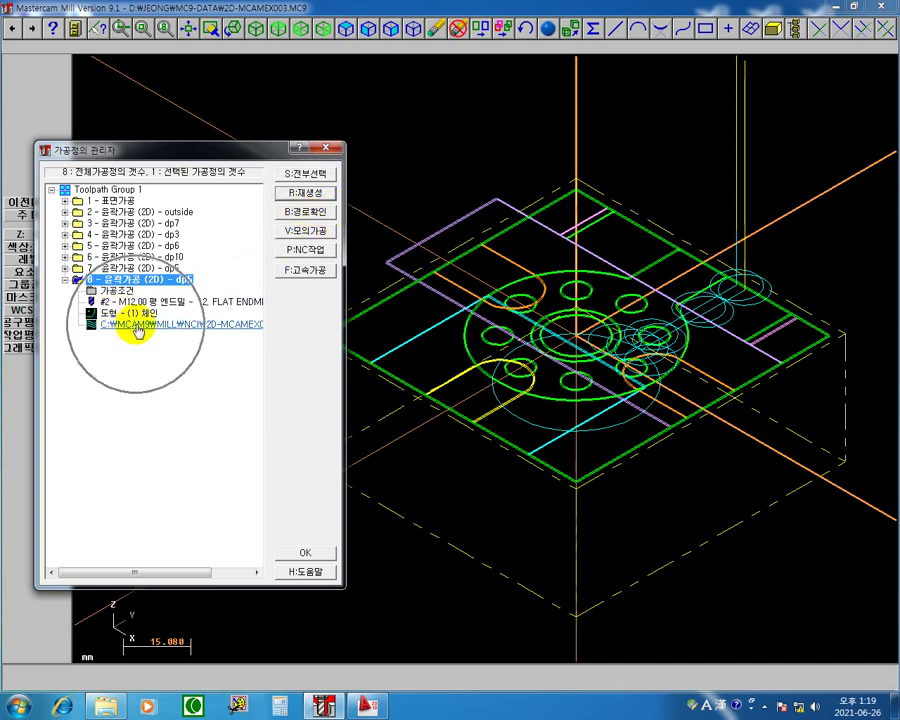
{"action": "left_click", "coordinate": [137, 326]}
{"action": "key", "text": "b"}
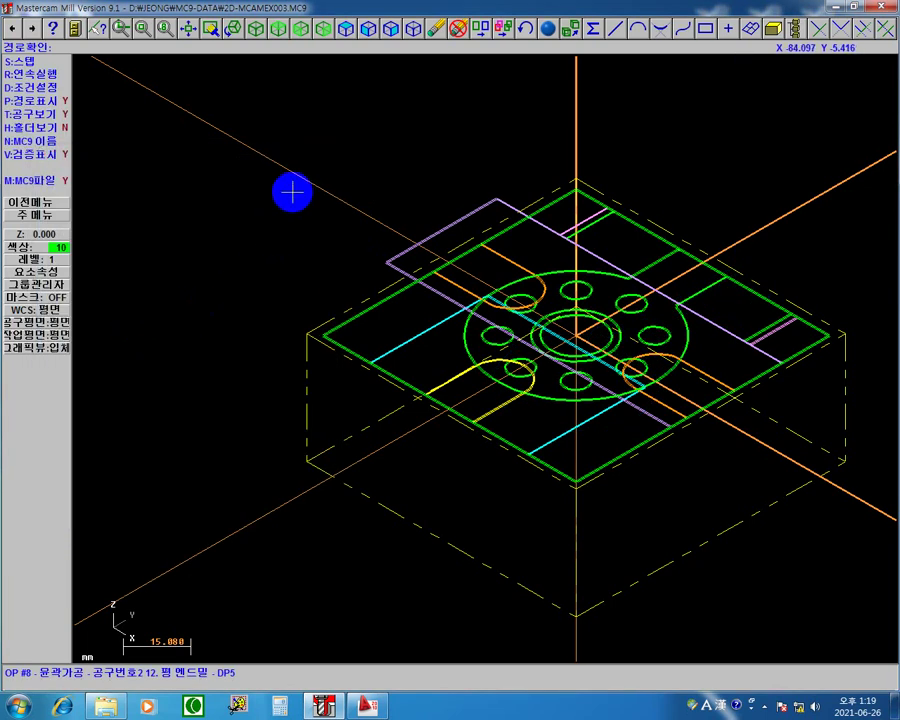
{"action": "left_click", "coordinate": [277, 30]}
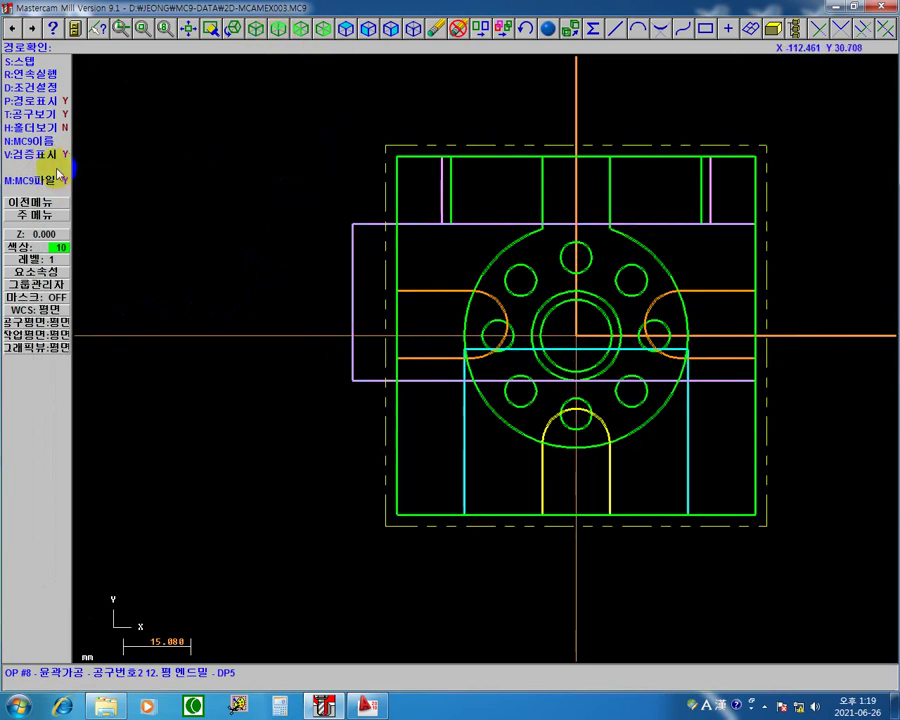
{"action": "middle_click_drag", "start_coordinate": [537, 243], "coordinate": [516, 273]}
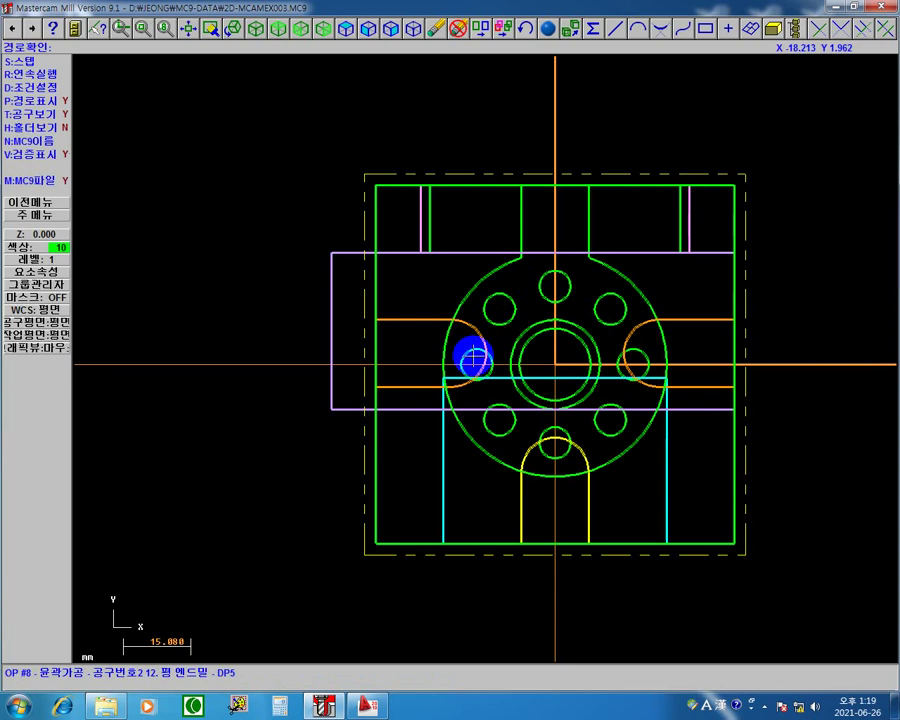
{"action": "key", "text": "s"}
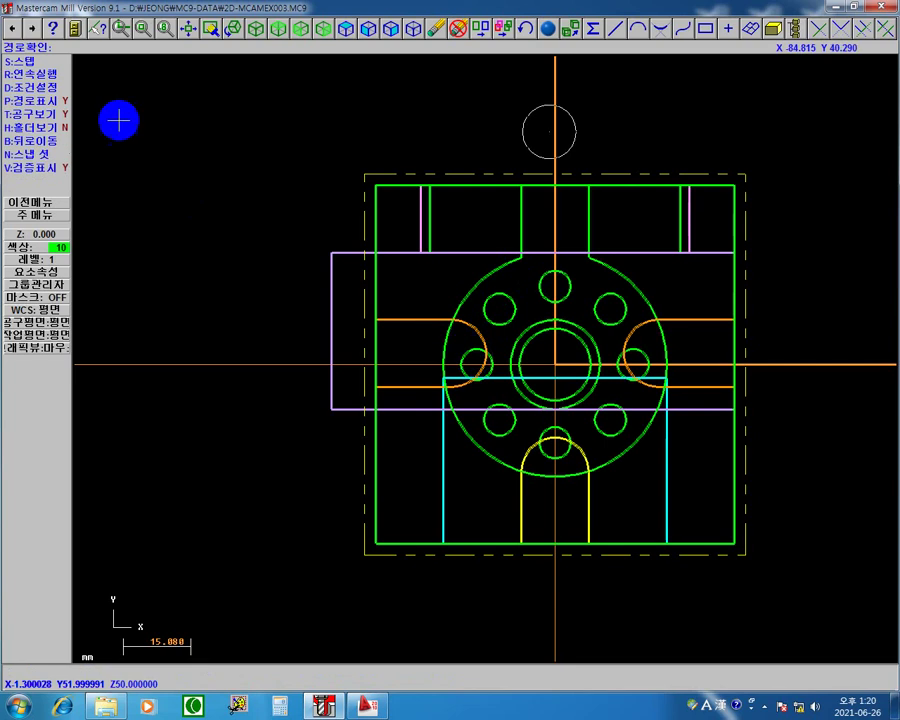
- Step through operation 8's toolpath down the channel, around the circular pocket and back out, and return to the operations list
{"action": "left_click", "coordinate": [49, 64]}
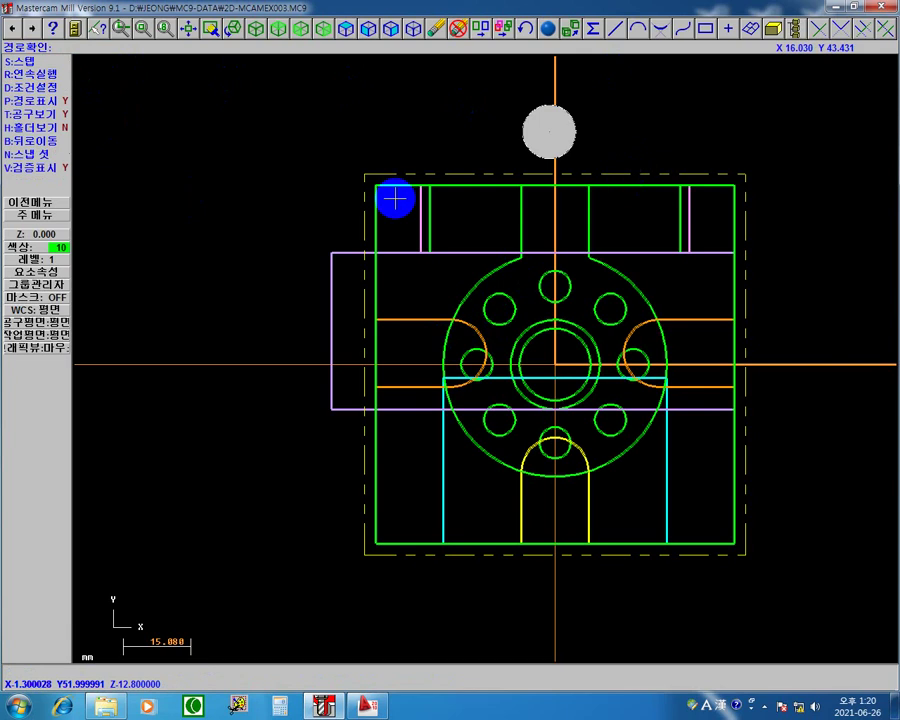
{"action": "left_click", "coordinate": [40, 66]}
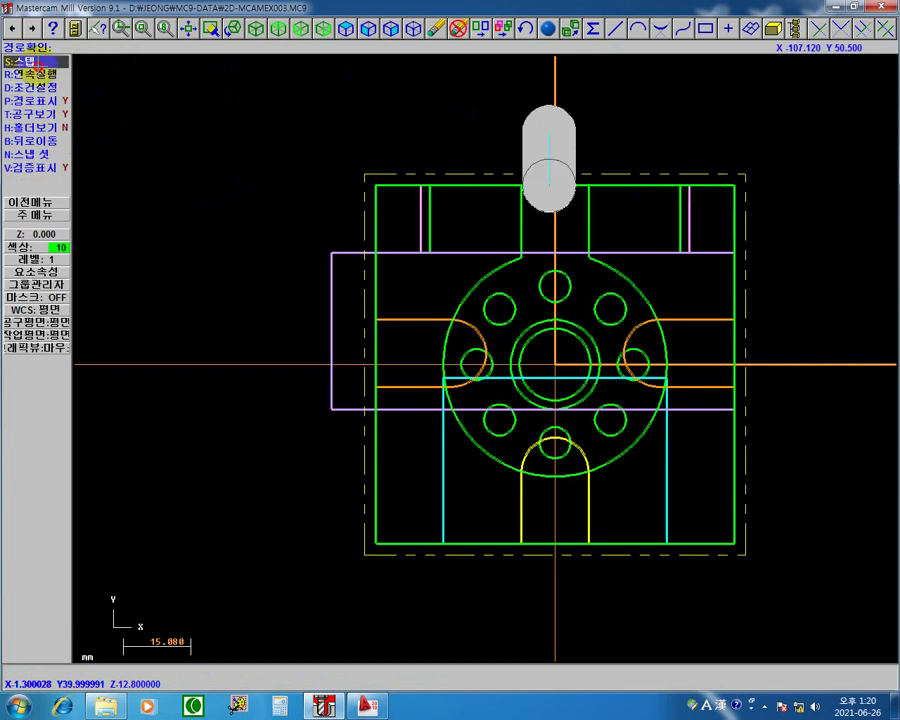
{"action": "left_click", "coordinate": [37, 66]}
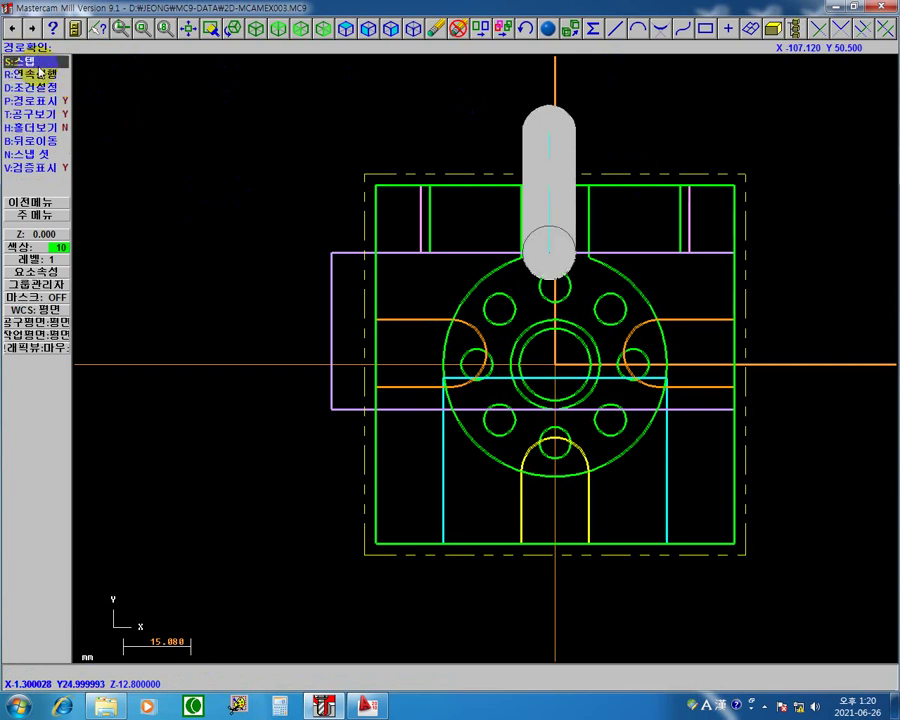
{"action": "left_click", "coordinate": [38, 66]}
{"action": "left_click", "coordinate": [38, 66]}
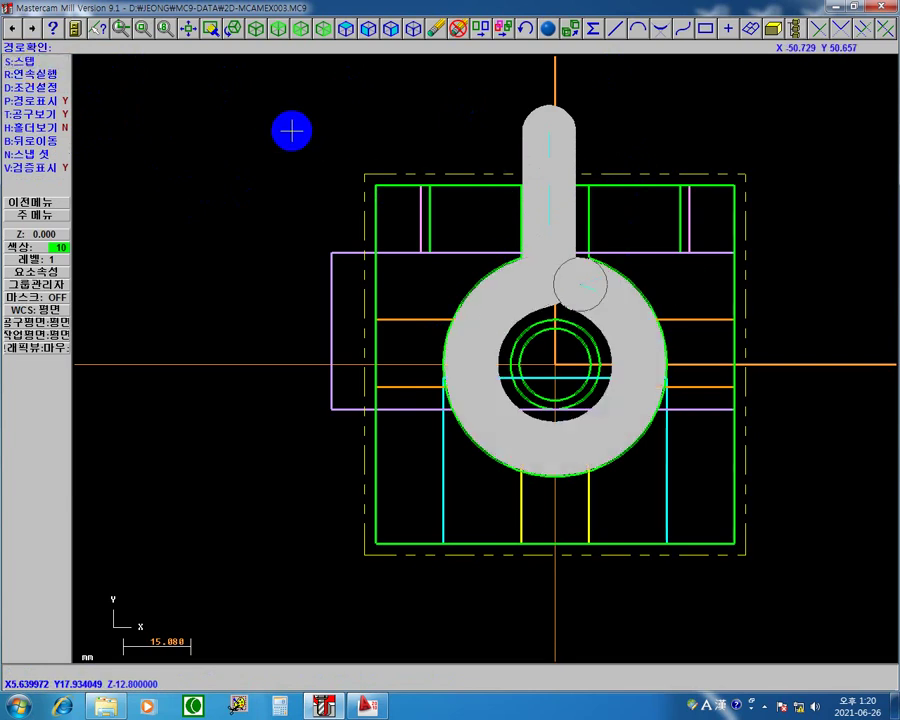
{"action": "left_click", "coordinate": [30, 64]}
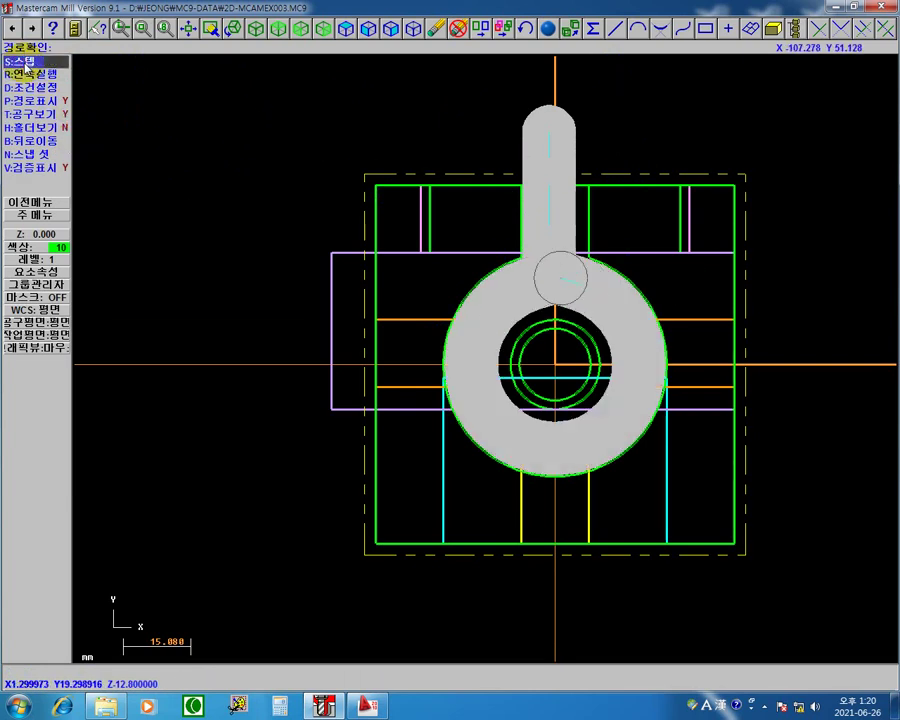
{"action": "left_click", "coordinate": [30, 64]}
{"action": "left_click", "coordinate": [29, 64]}
{"action": "left_click", "coordinate": [29, 64]}
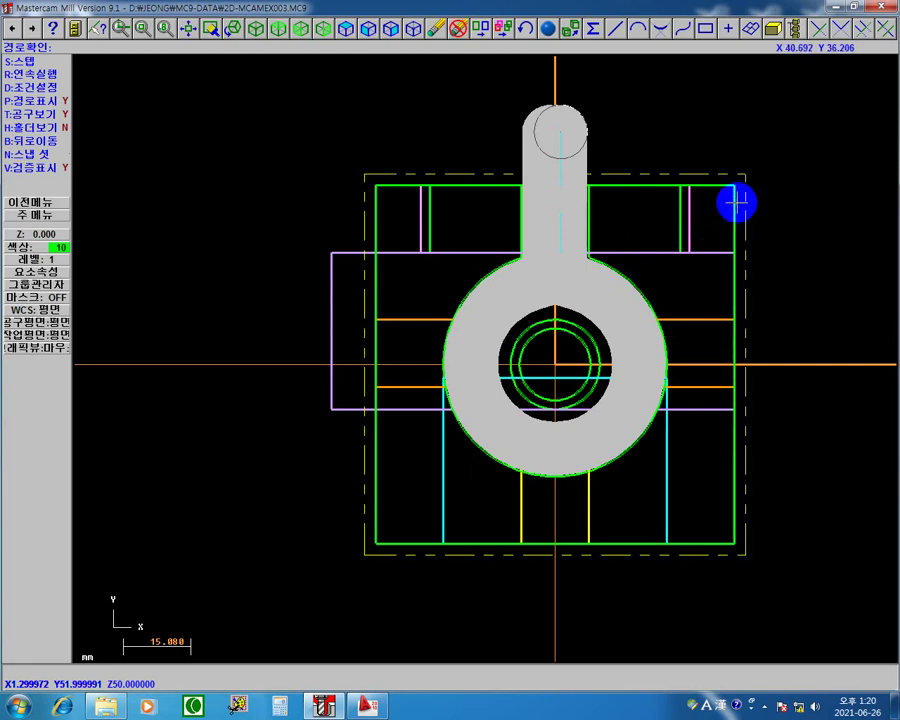
{"action": "left_click", "coordinate": [48, 218]}
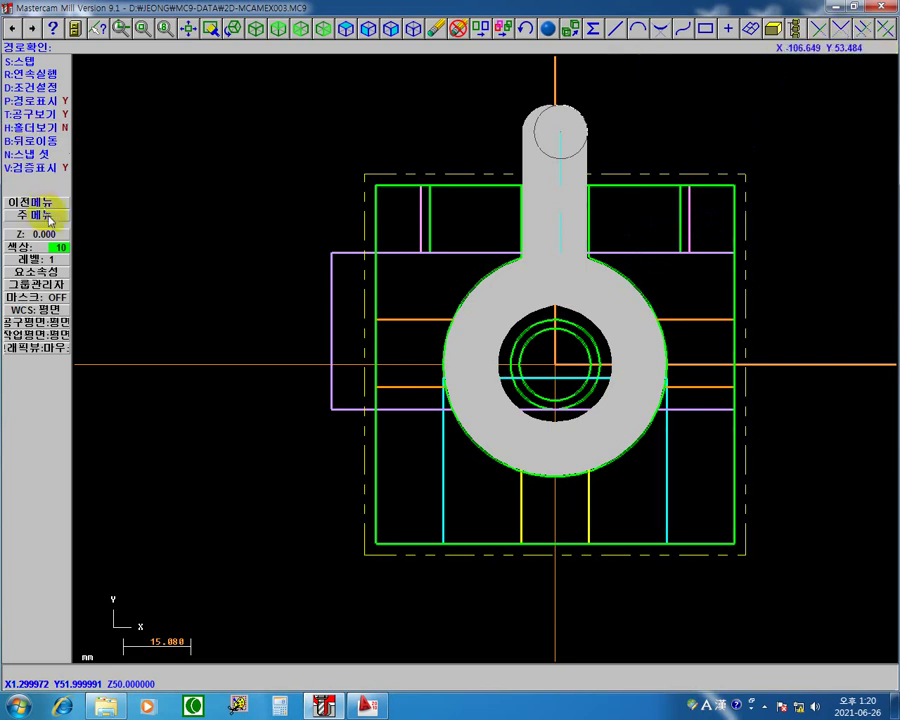
{"action": "left_click", "coordinate": [475, 388]}
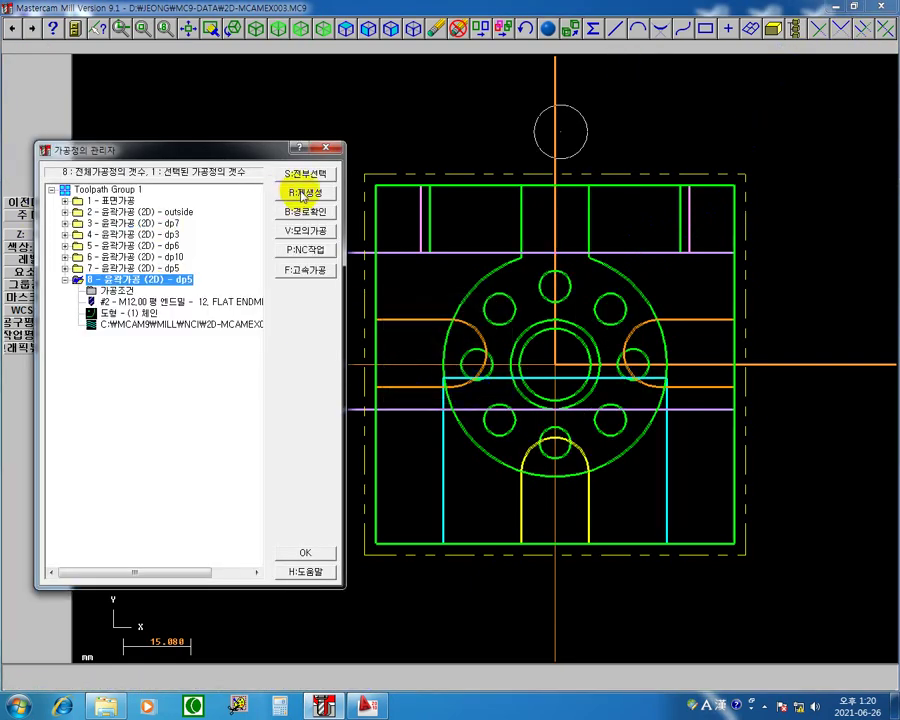
- Open solid verification for all eight operations in isometric view and set the simulation to maximum speed
{"action": "left_click", "coordinate": [312, 175]}
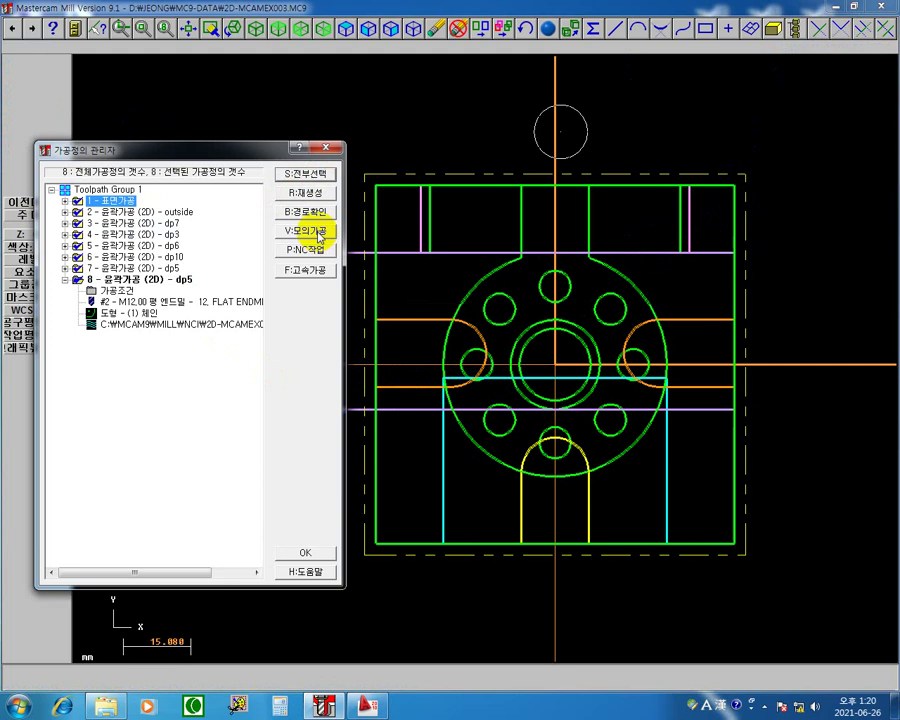
{"action": "left_click", "coordinate": [318, 233]}
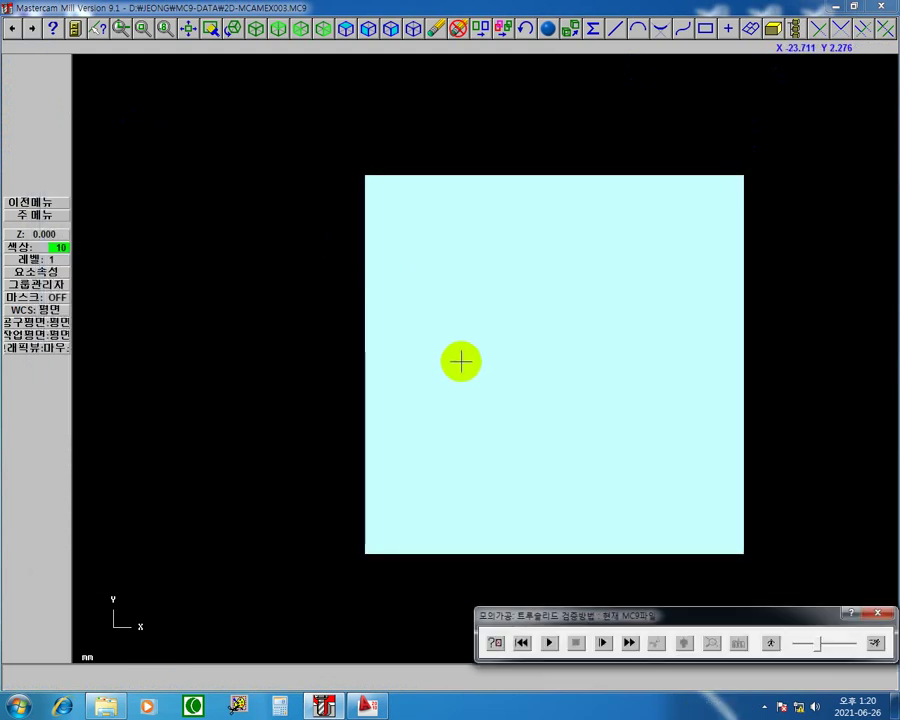
{"action": "left_click", "coordinate": [232, 28]}
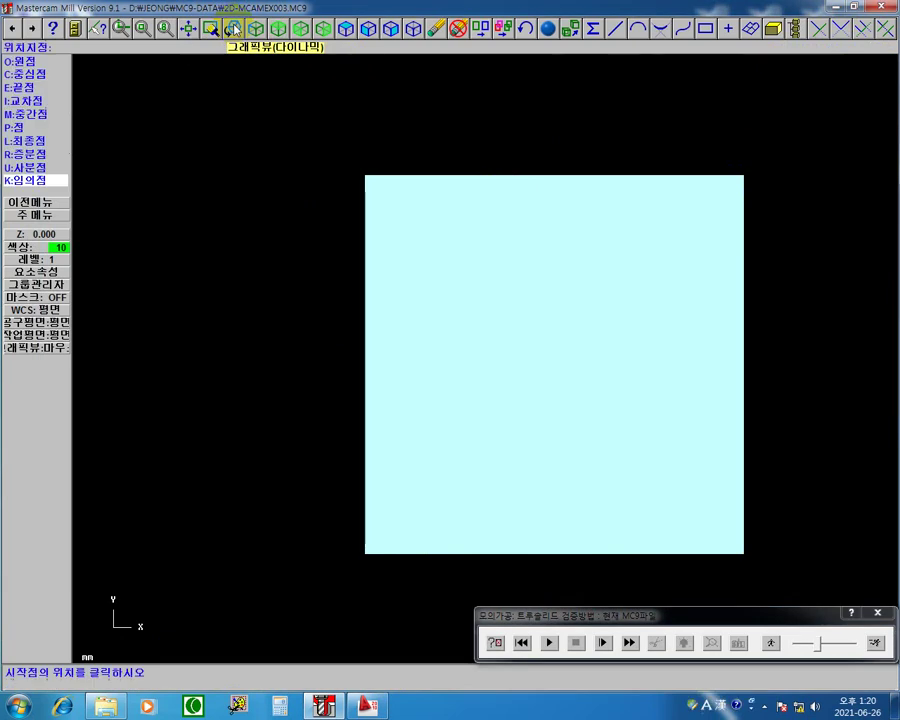
{"action": "key", "text": "Escape"}
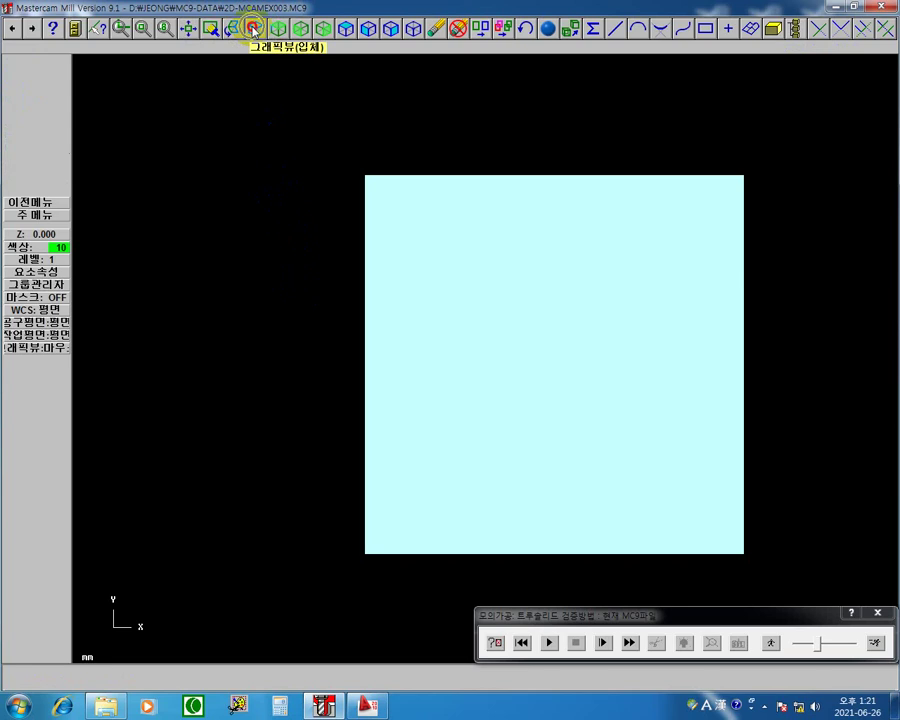
{"action": "left_click", "coordinate": [255, 28]}
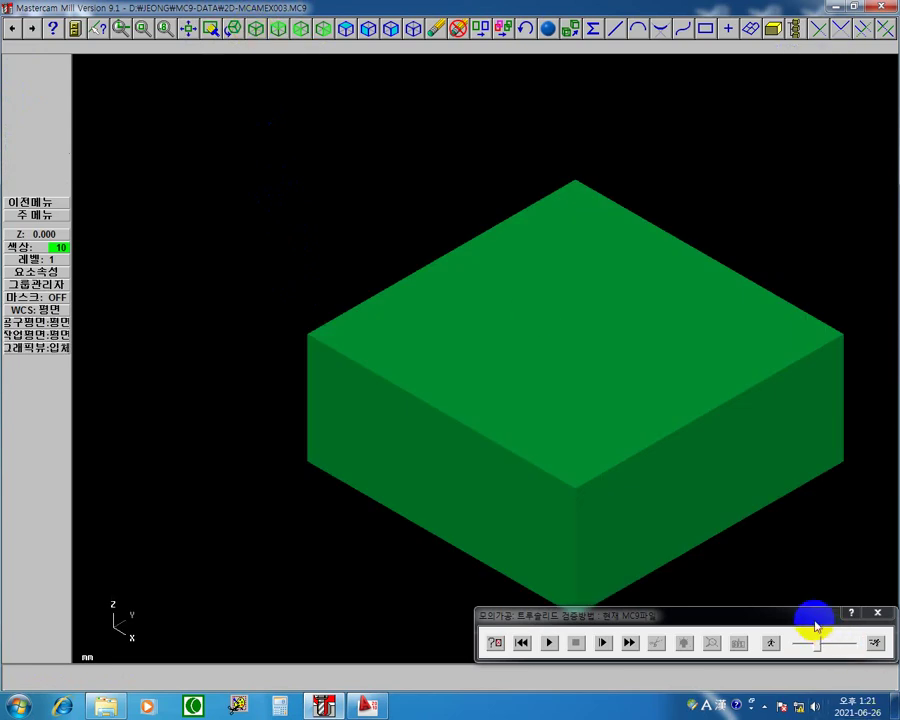
{"action": "left_click_drag", "start_coordinate": [811, 617], "coordinate": [404, 601]}
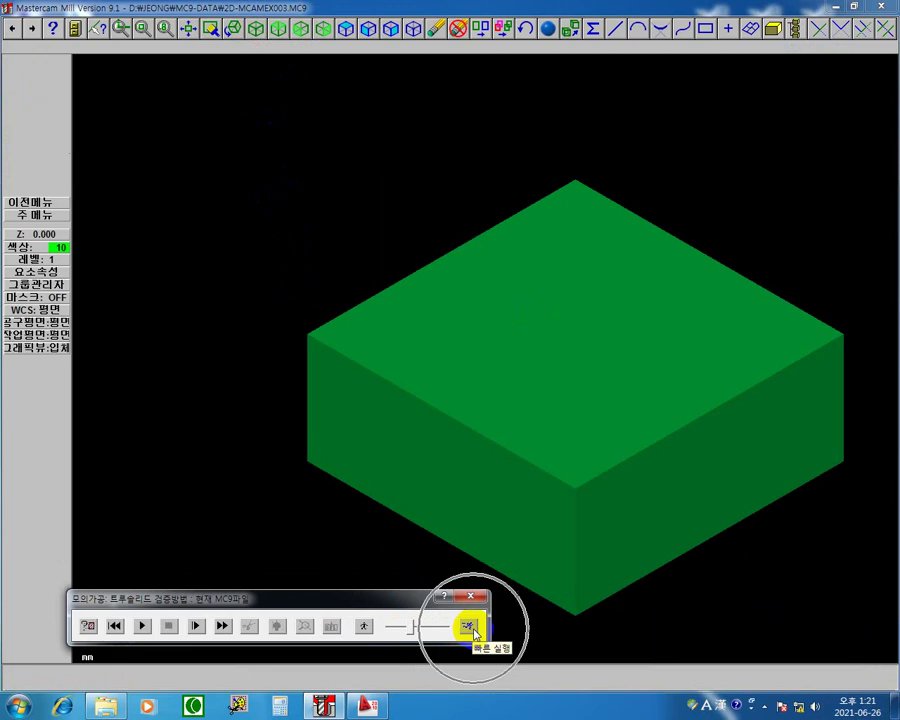
{"action": "left_click_drag", "start_coordinate": [411, 630], "coordinate": [466, 624]}
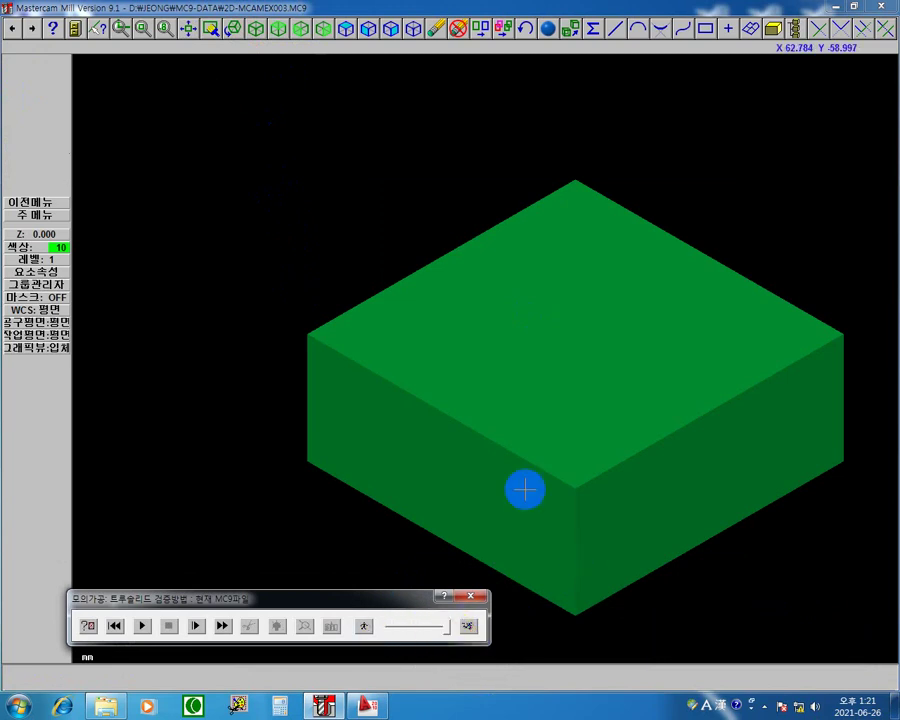
- Run the machining simulation through all operations, reducing it to minimum speed for operation 8's channel and circular pocket cut
{"action": "left_click", "coordinate": [145, 628]}
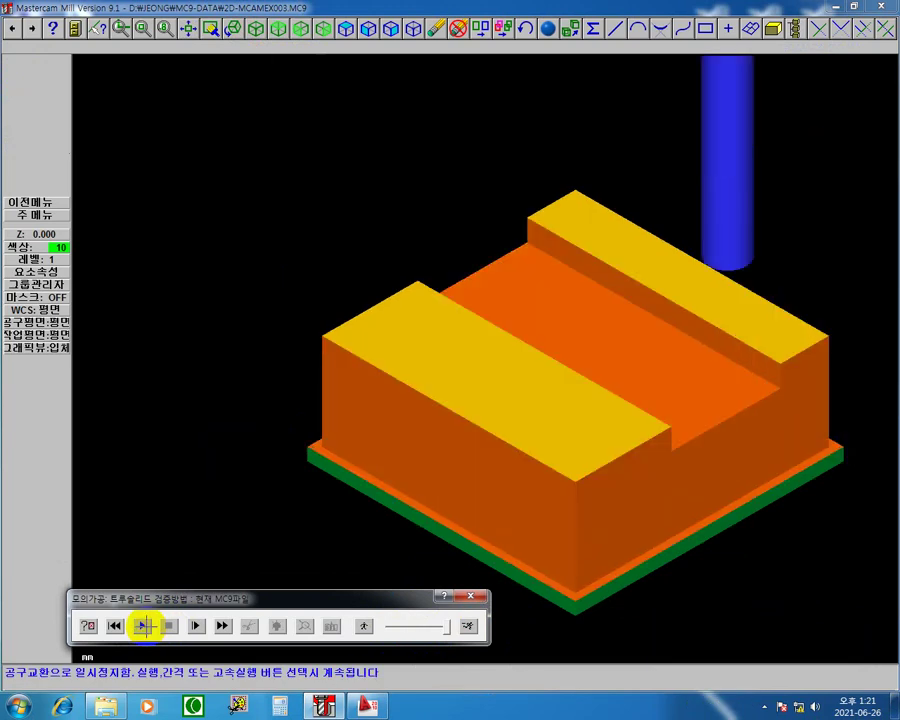
{"action": "left_click", "coordinate": [145, 627]}
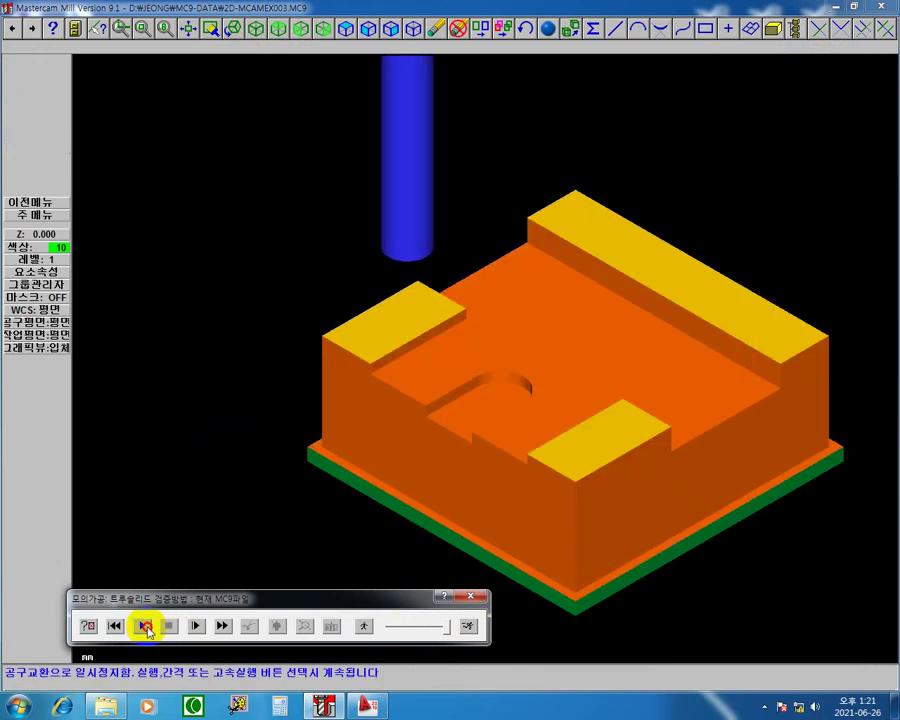
{"action": "left_click", "coordinate": [145, 627]}
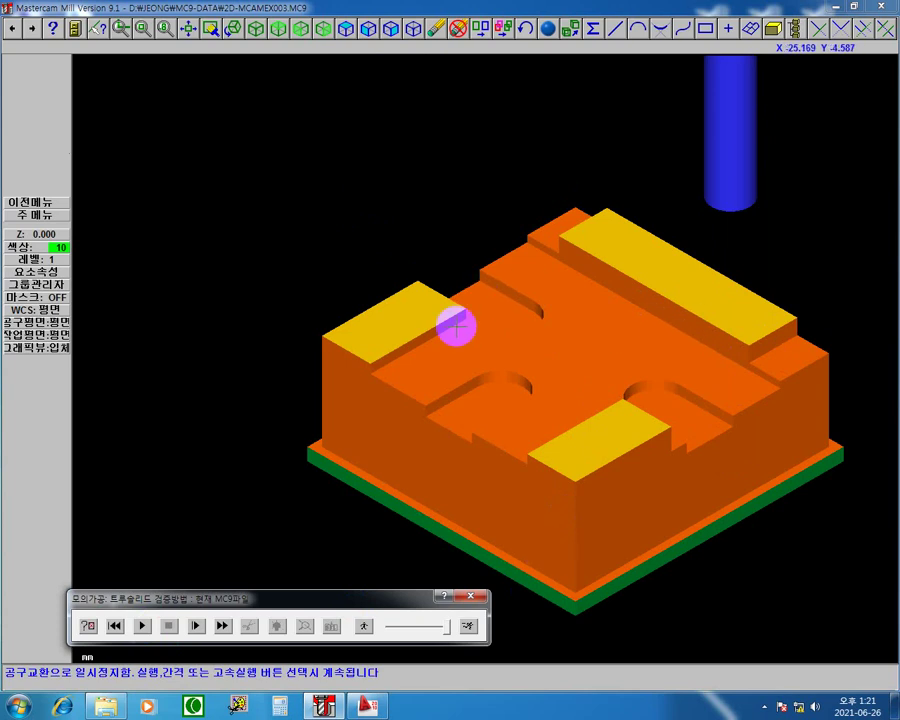
{"action": "left_click", "coordinate": [366, 628]}
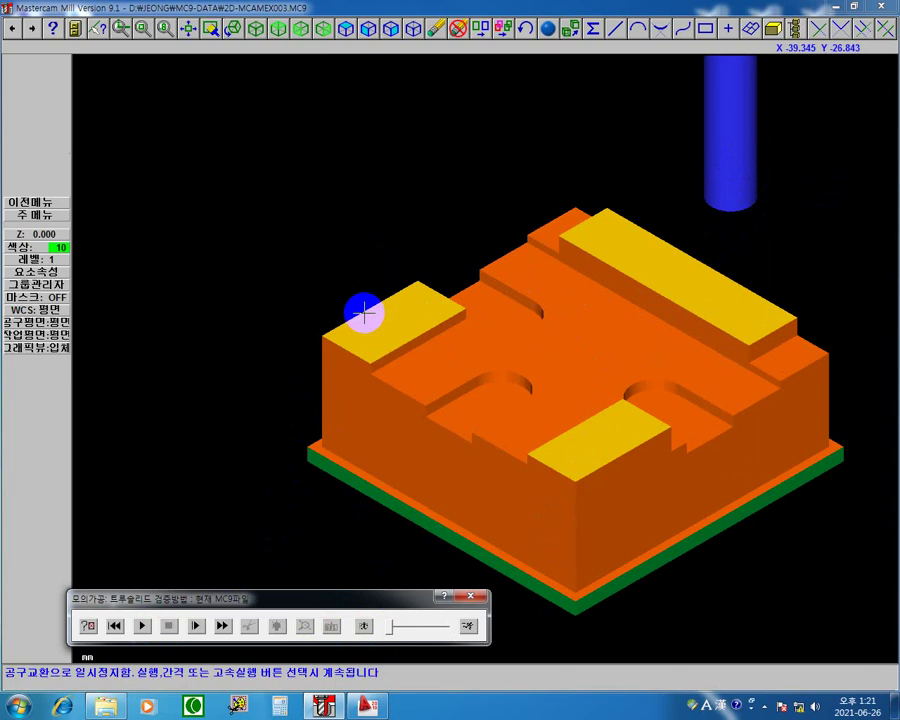
{"action": "left_click", "coordinate": [143, 627]}
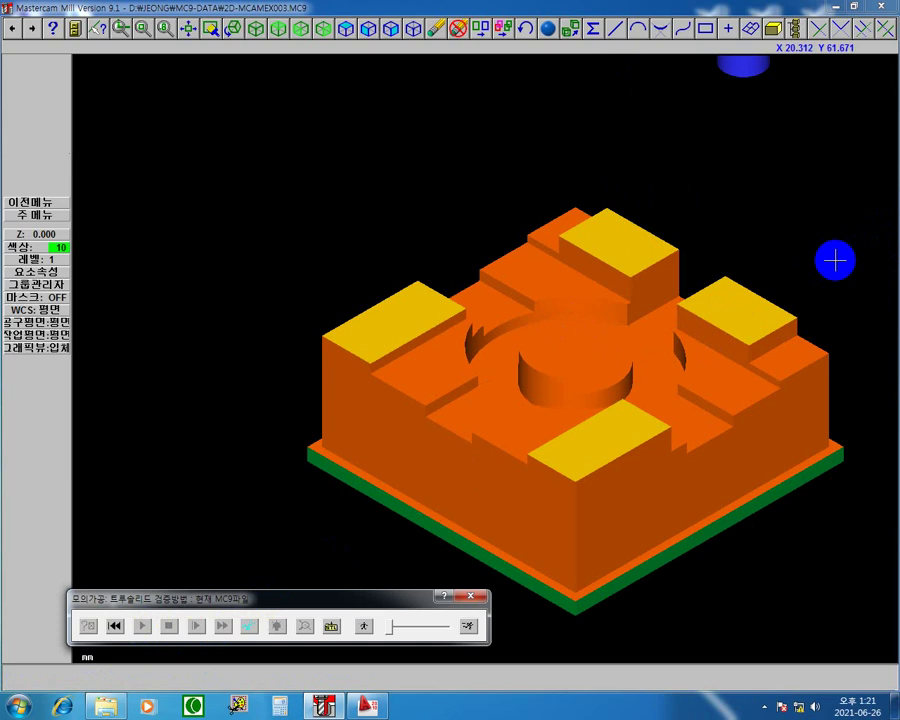
- Switch to K Screen Pen and draw a magenta arrow along the channel toward the circular pocket
{"action": "right_click", "coordinate": [837, 265]}
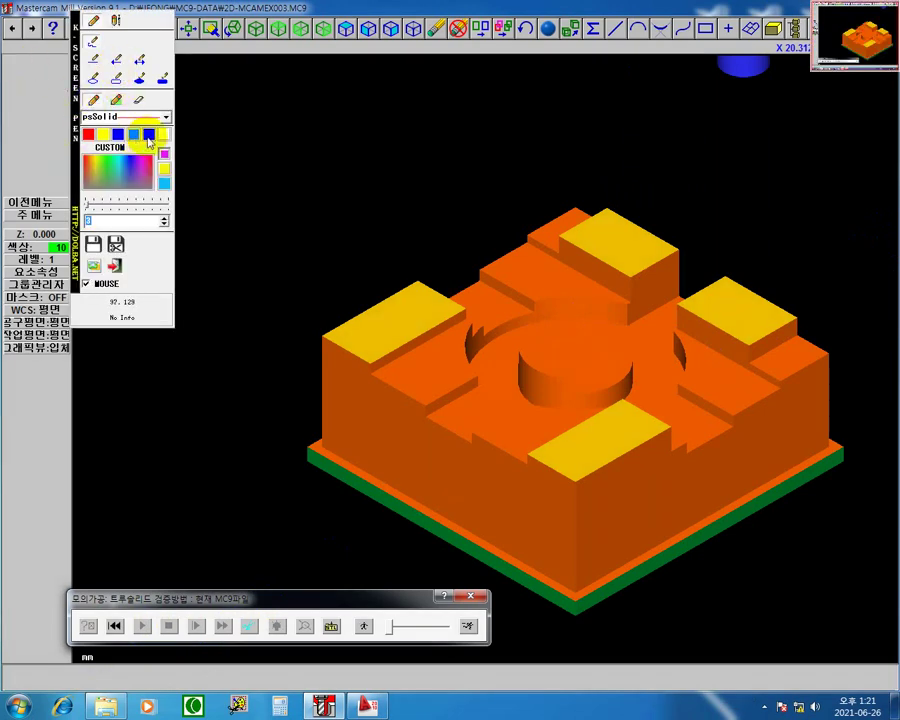
{"action": "left_click", "coordinate": [118, 61]}
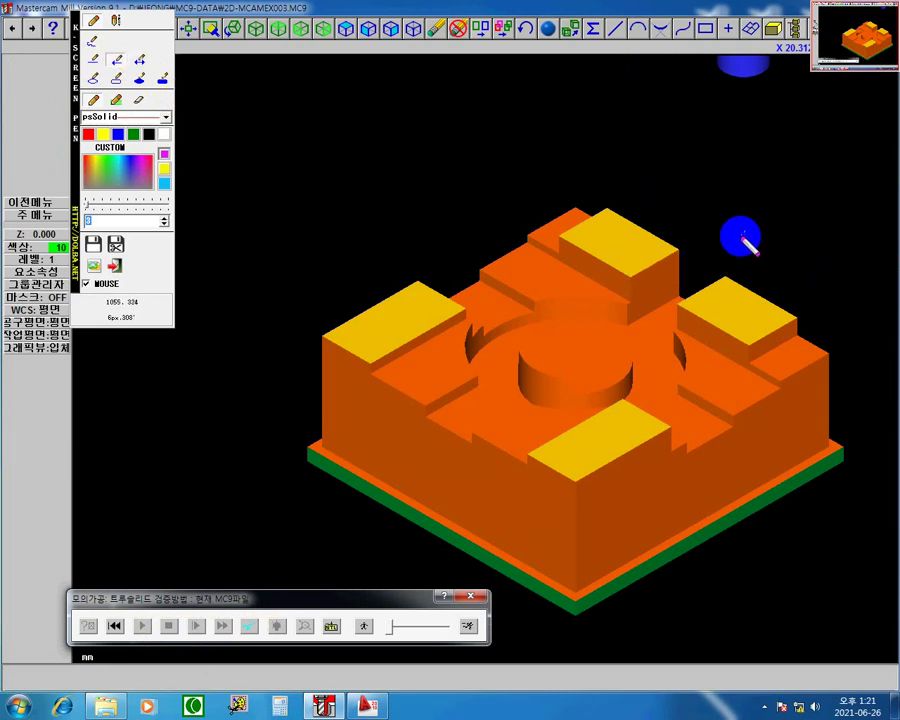
{"action": "left_click_drag", "start_coordinate": [743, 236], "coordinate": [631, 322]}
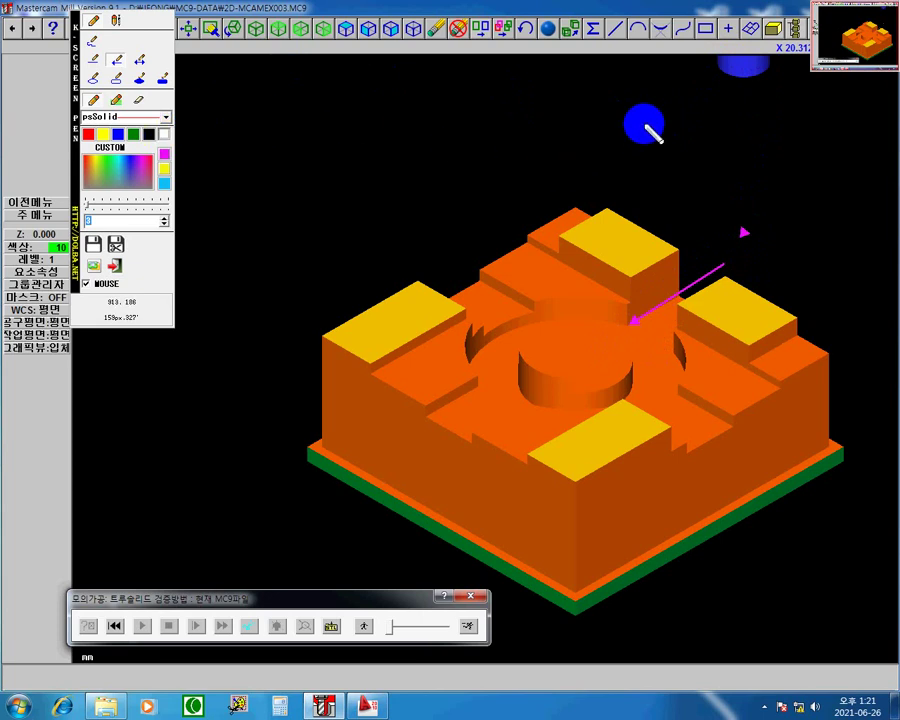
{"action": "left_click", "coordinate": [659, 114]}
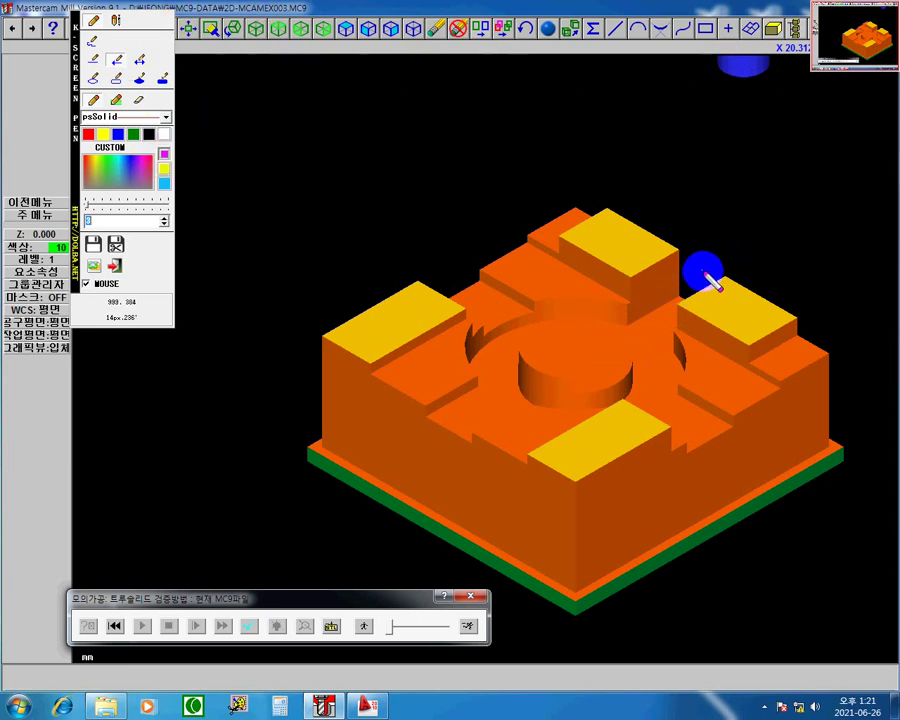
{"action": "mouse_move", "coordinate": [682, 288]}
{"action": "left_mouse_down"}
{"action": "mouse_move", "coordinate": [633, 328]}
{"action": "mouse_move", "coordinate": [638, 320]}
{"action": "left_mouse_up"}
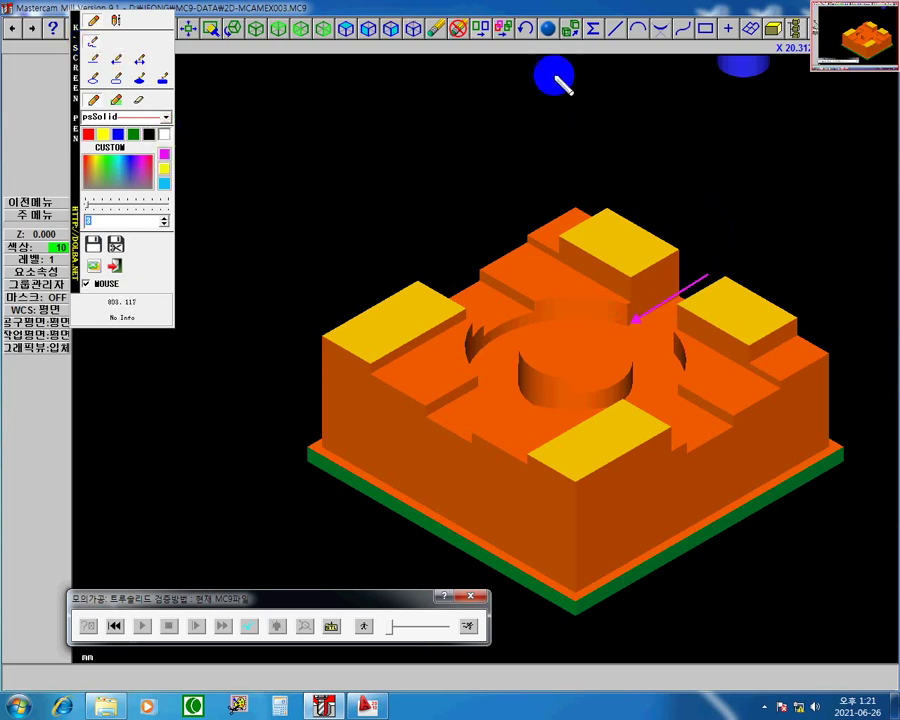
- Handwrite and underline "W:12 x h:13" in white above the part, and draw a magenta arrow from the channel's end across the pocket
{"action": "mouse_move", "coordinate": [548, 82]}
{"action": "left_mouse_down"}
{"action": "mouse_move", "coordinate": [552, 92]}
{"action": "mouse_move", "coordinate": [597, 92]}
{"action": "left_mouse_up"}
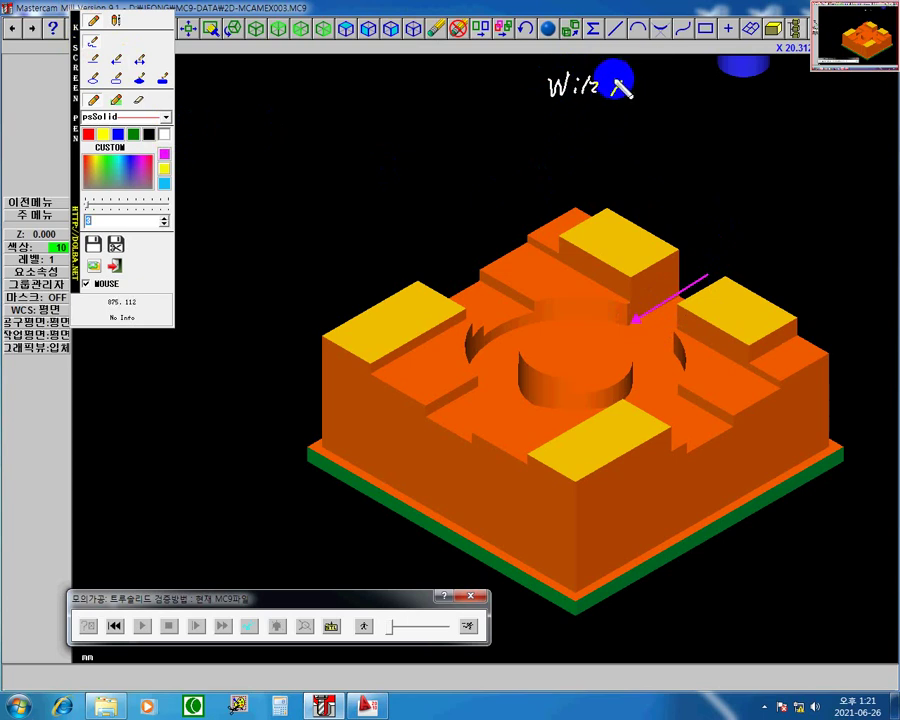
{"action": "left_click_drag", "start_coordinate": [612, 79], "coordinate": [621, 95]}
{"action": "mouse_move", "coordinate": [621, 80]}
{"action": "left_mouse_down"}
{"action": "mouse_move", "coordinate": [612, 96]}
{"action": "mouse_move", "coordinate": [658, 99]}
{"action": "left_mouse_up"}
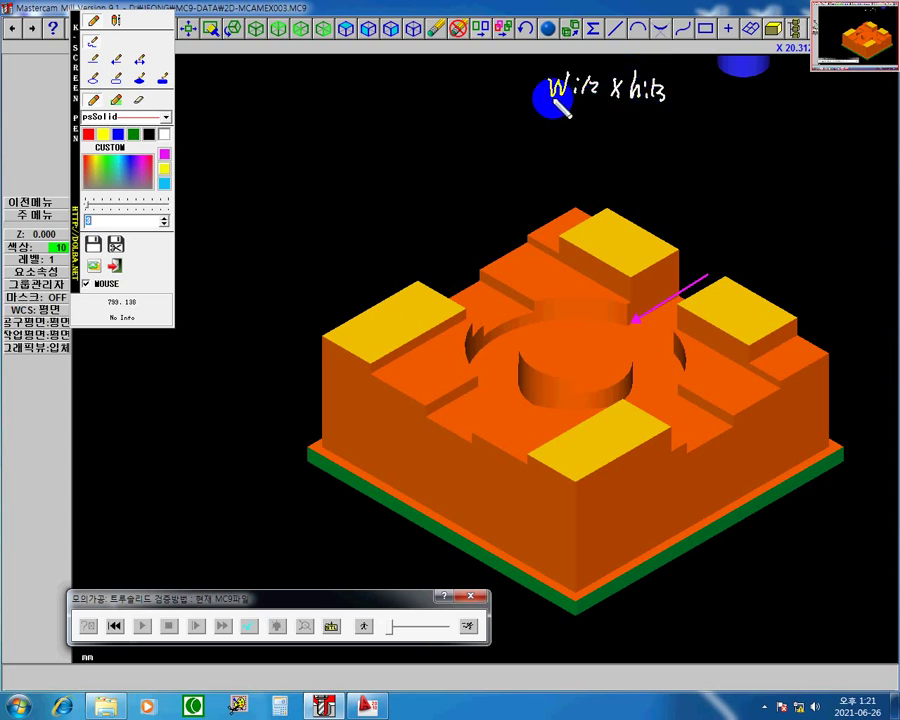
{"action": "left_click_drag", "start_coordinate": [549, 105], "coordinate": [666, 108]}
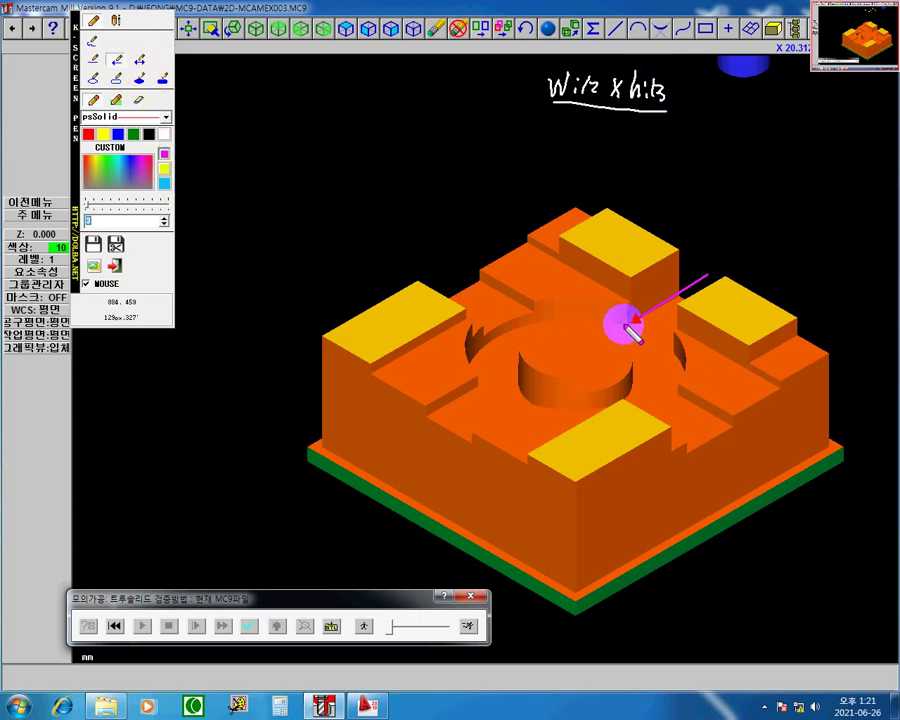
{"action": "left_click_drag", "start_coordinate": [630, 320], "coordinate": [545, 321]}
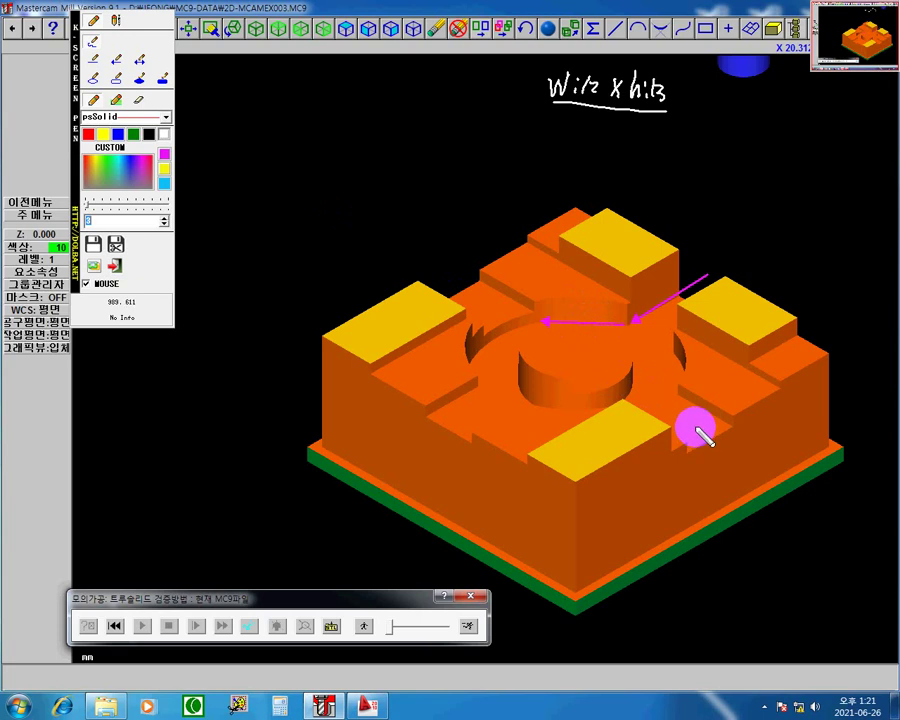
- Continue the path around the circular pocket with one magenta and two yellow arrows, labelling the magenta segments "6" and "3" in white
{"action": "left_click_drag", "start_coordinate": [590, 304], "coordinate": [580, 313]}
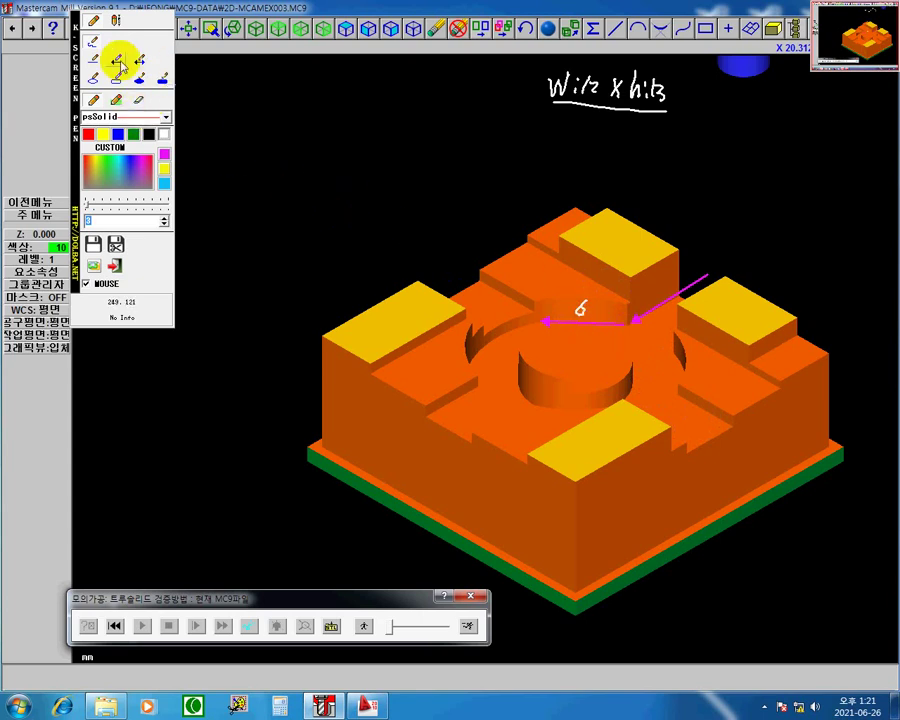
{"action": "left_click", "coordinate": [118, 64]}
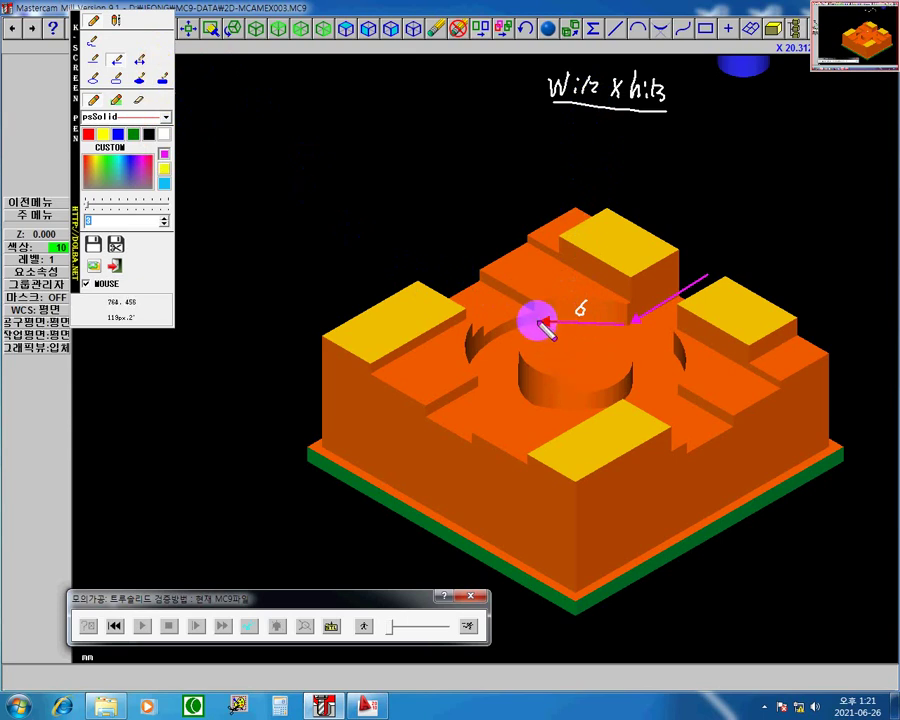
{"action": "left_click_drag", "start_coordinate": [541, 322], "coordinate": [494, 341]}
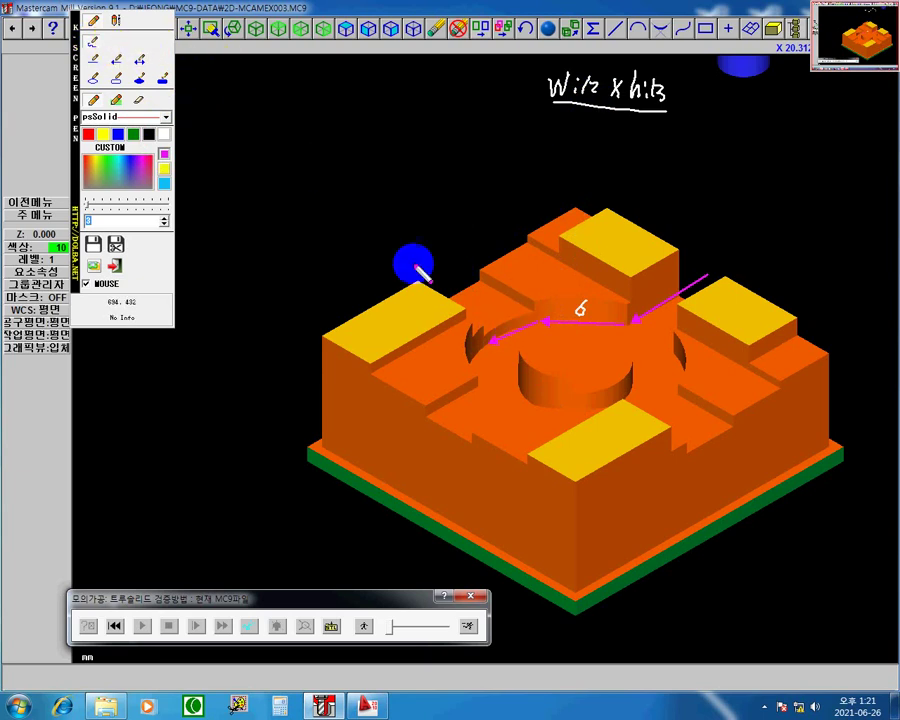
{"action": "left_click", "coordinate": [170, 134]}
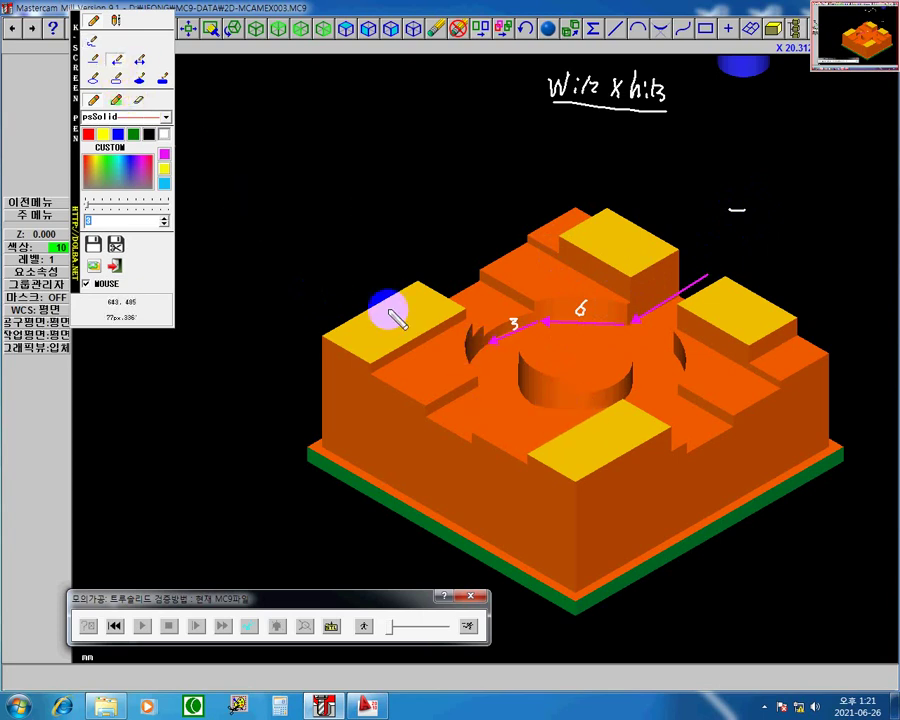
{"action": "left_click", "coordinate": [165, 168]}
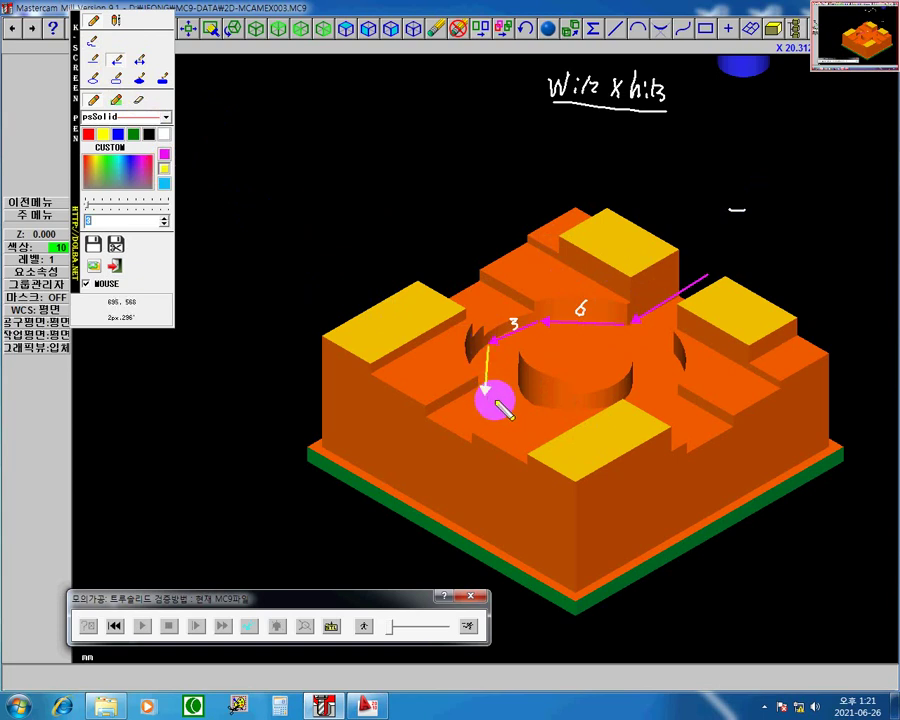
{"action": "left_click_drag", "start_coordinate": [489, 398], "coordinate": [592, 416]}
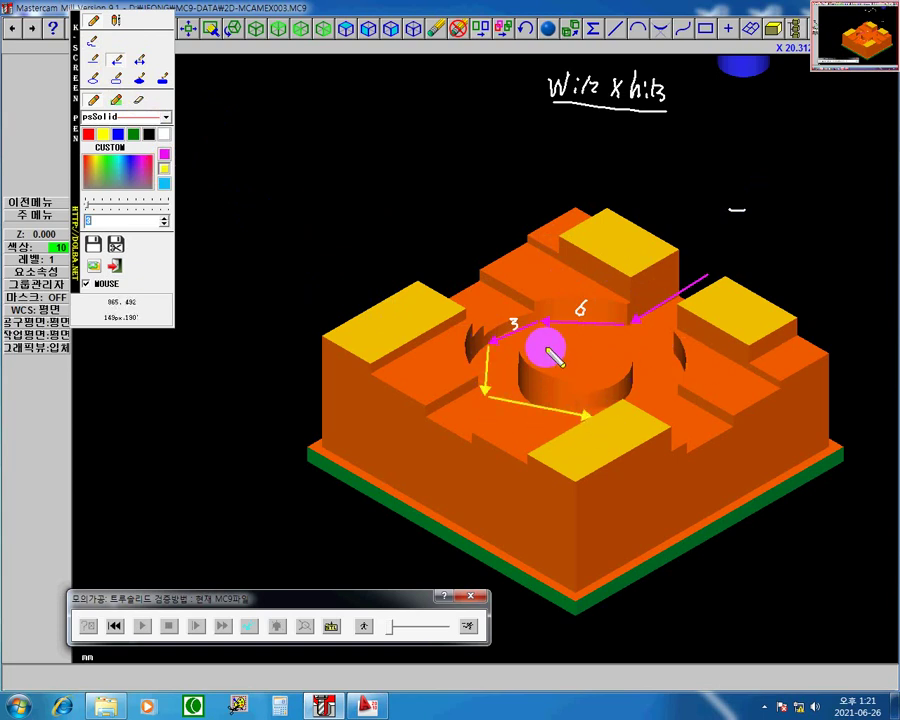
{"action": "left_click", "coordinate": [164, 156]}
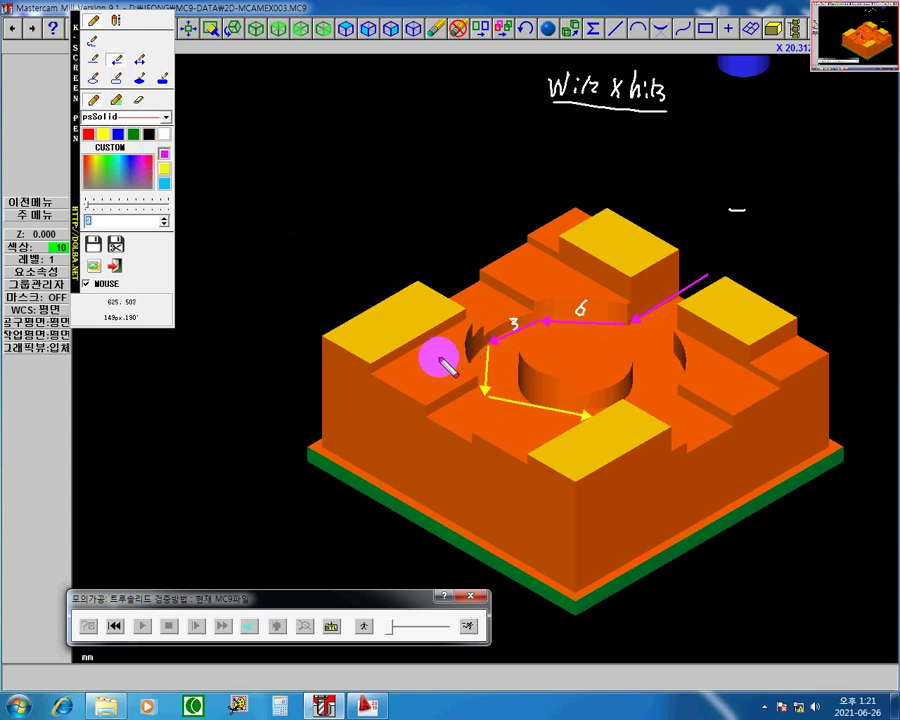
{"action": "left_click", "coordinate": [429, 356]}
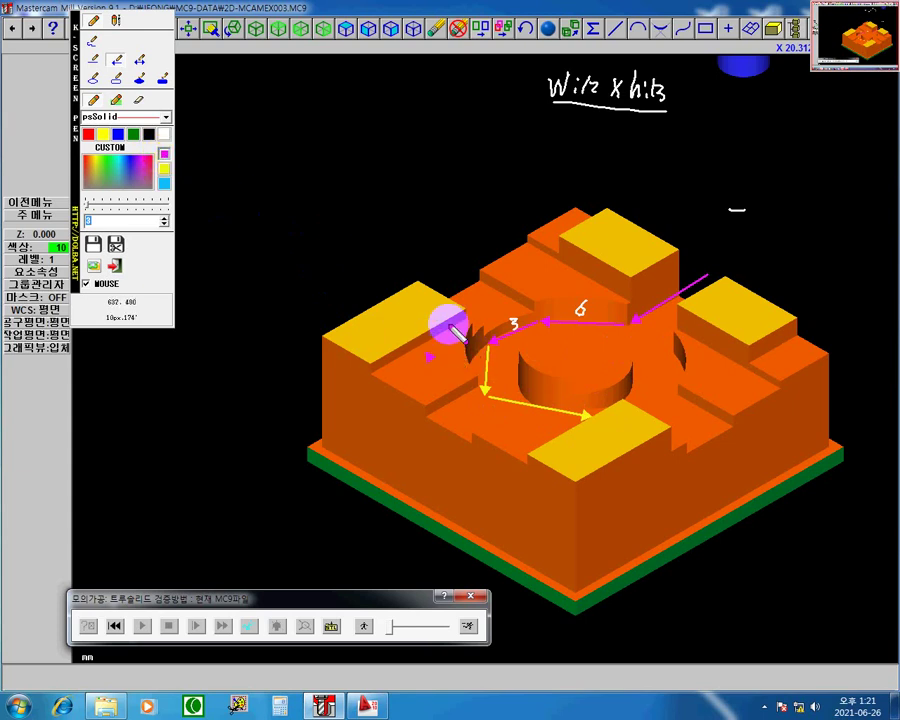
{"action": "key", "text": "ctrl+z"}
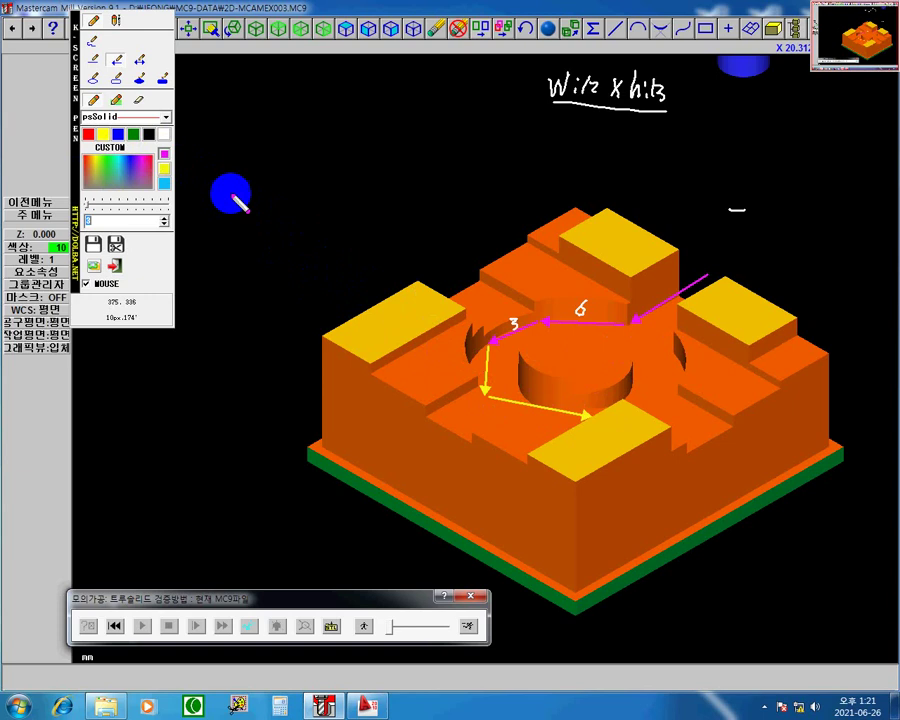
- Handwrite the depths "-3", "-6" and "-7" in white on the stepped surfaces beside the pocket arrows
{"action": "left_click", "coordinate": [97, 45]}
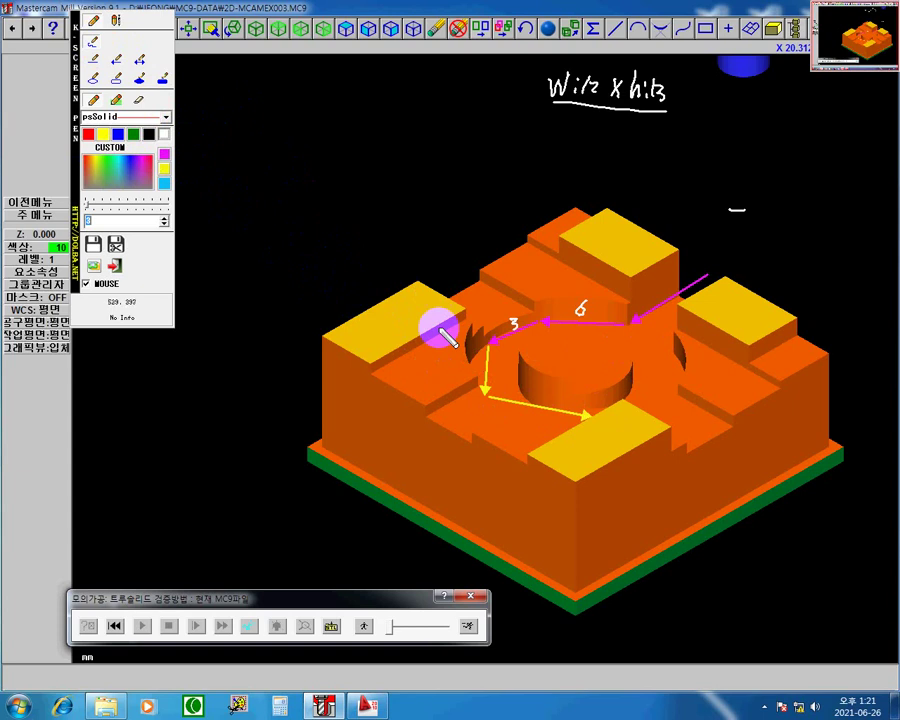
{"action": "left_click_drag", "start_coordinate": [438, 346], "coordinate": [439, 355]}
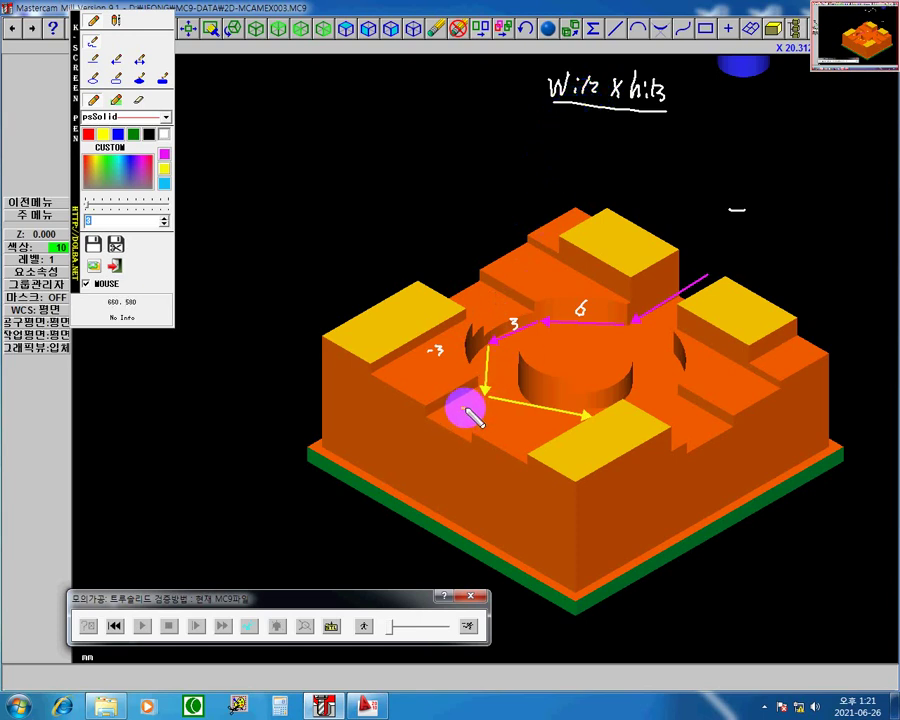
{"action": "left_click_drag", "start_coordinate": [462, 408], "coordinate": [468, 407]}
{"action": "left_click_drag", "start_coordinate": [474, 401], "coordinate": [471, 413]}
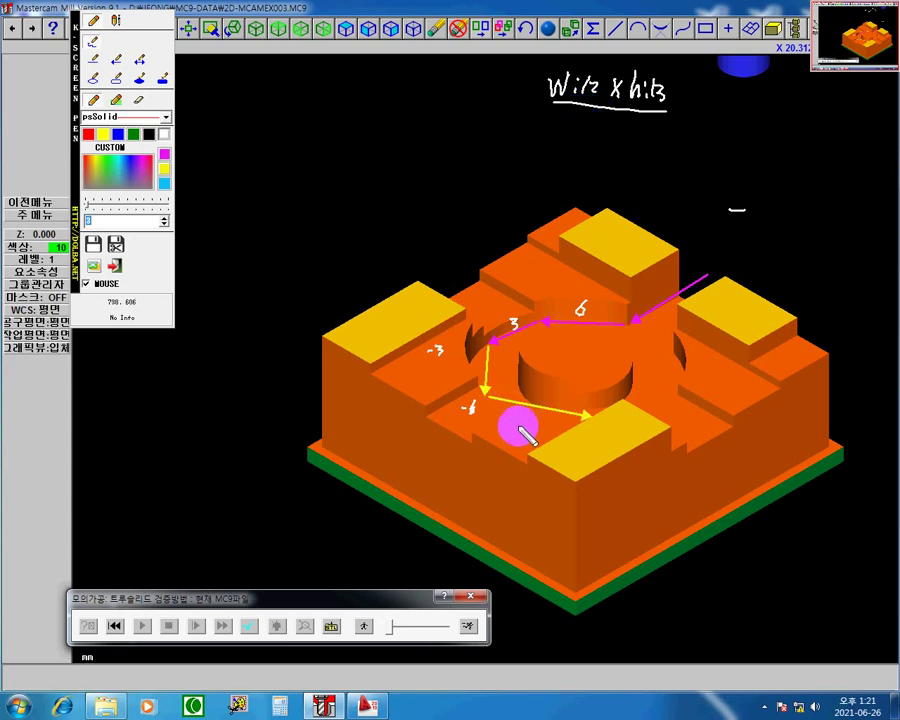
{"action": "left_click_drag", "start_coordinate": [516, 431], "coordinate": [531, 437]}
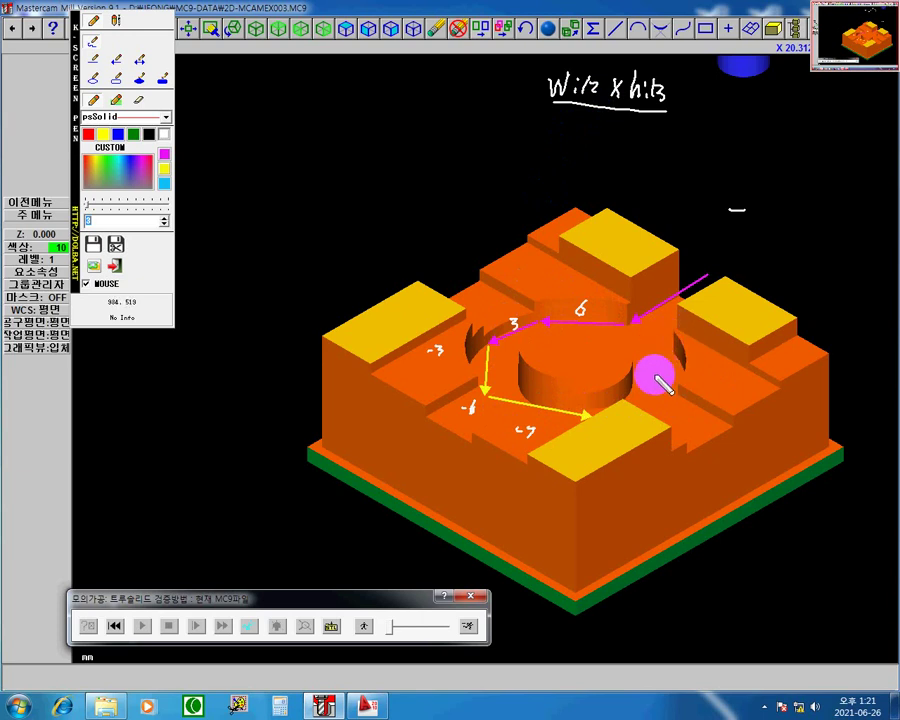
- Draw white freehand arrows from the last yellow arrow around the pocket and out over the corner block, redrawing the final one
{"action": "left_click_drag", "start_coordinate": [633, 406], "coordinate": [664, 394]}
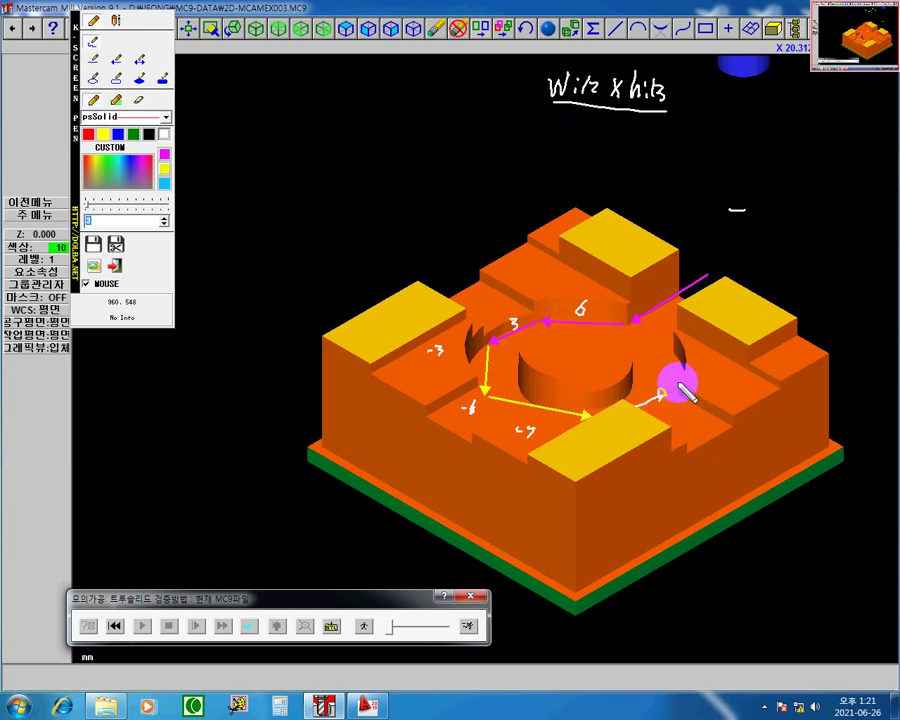
{"action": "mouse_move", "coordinate": [679, 386]}
{"action": "left_mouse_down"}
{"action": "mouse_move", "coordinate": [677, 341]}
{"action": "mouse_move", "coordinate": [684, 345]}
{"action": "mouse_move", "coordinate": [690, 323]}
{"action": "left_mouse_up"}
{"action": "mouse_move", "coordinate": [746, 302]}
{"action": "left_mouse_down"}
{"action": "mouse_move", "coordinate": [707, 305]}
{"action": "mouse_move", "coordinate": [699, 321]}
{"action": "left_mouse_up"}
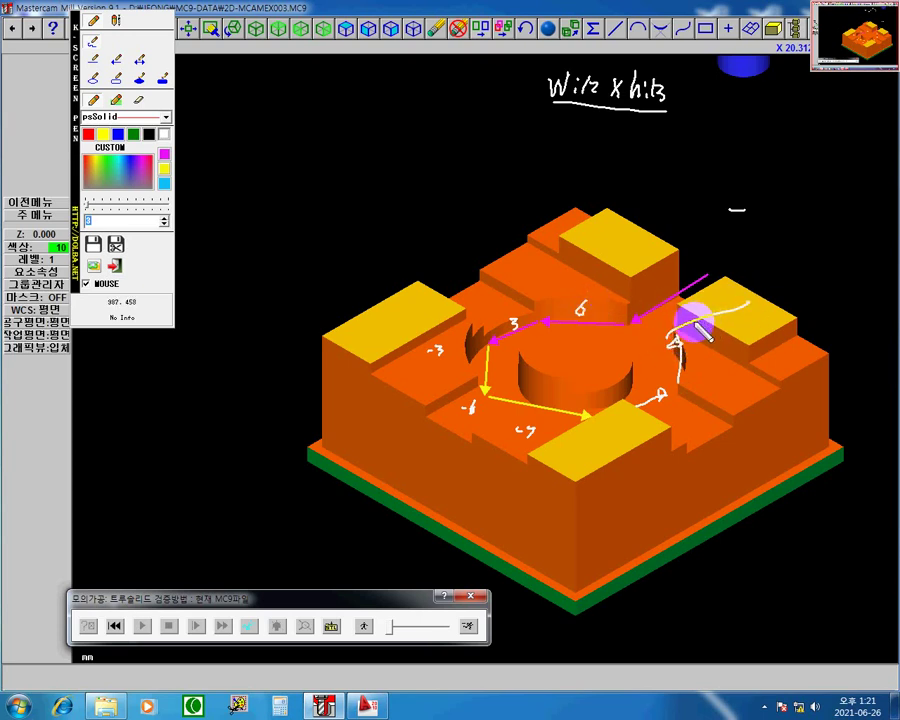
{"action": "key", "text": "ctrl+z"}
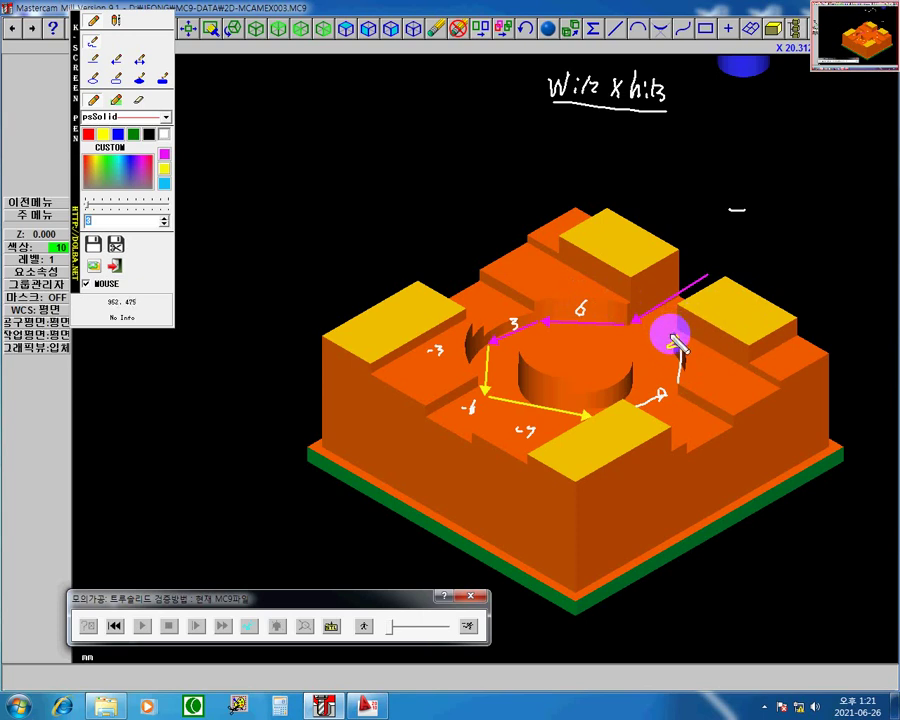
{"action": "mouse_move", "coordinate": [676, 333]}
{"action": "left_mouse_down"}
{"action": "mouse_move", "coordinate": [727, 297]}
{"action": "mouse_move", "coordinate": [724, 290]}
{"action": "left_mouse_up"}
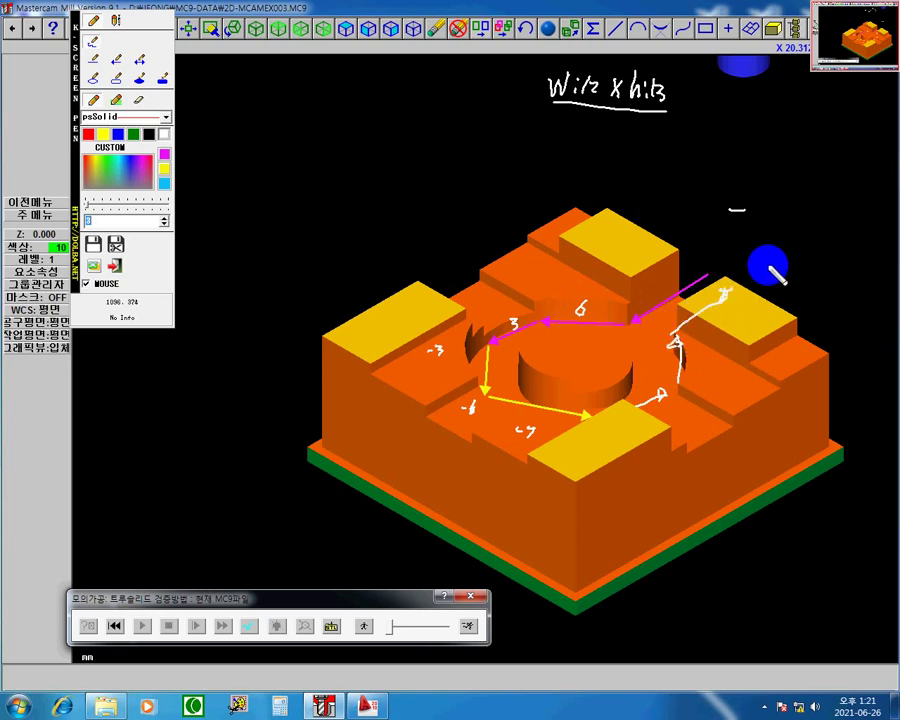
- Handwrite the notes "15-13" and "W3 x 13" in white in the empty area beside the part
{"action": "mouse_move", "coordinate": [765, 244]}
{"action": "left_mouse_down"}
{"action": "mouse_move", "coordinate": [775, 252]}
{"action": "mouse_move", "coordinate": [783, 244]}
{"action": "left_mouse_up"}
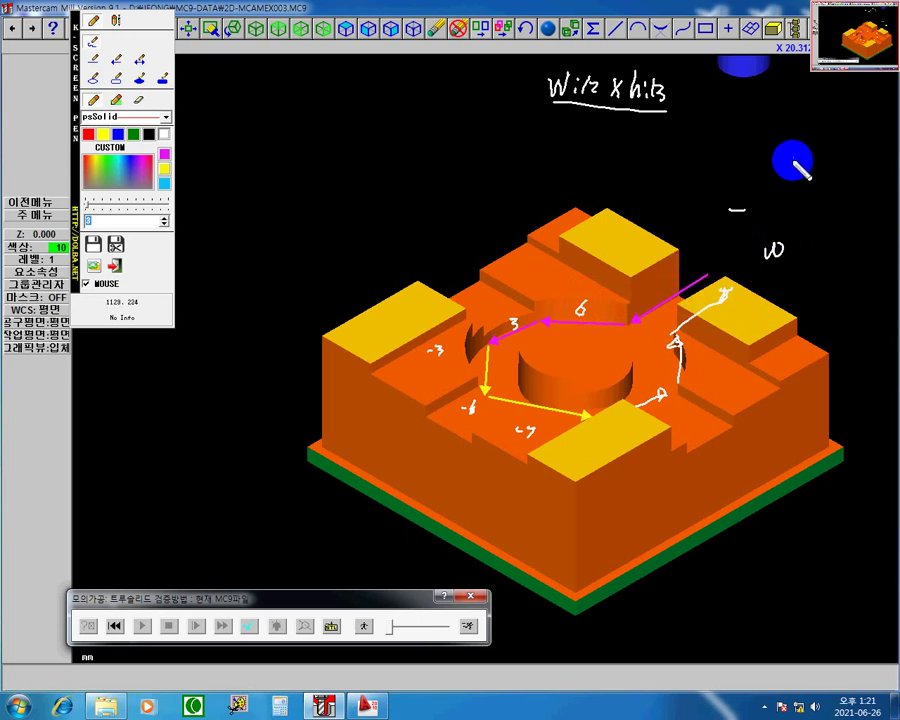
{"action": "left_click_drag", "start_coordinate": [803, 163], "coordinate": [812, 156]}
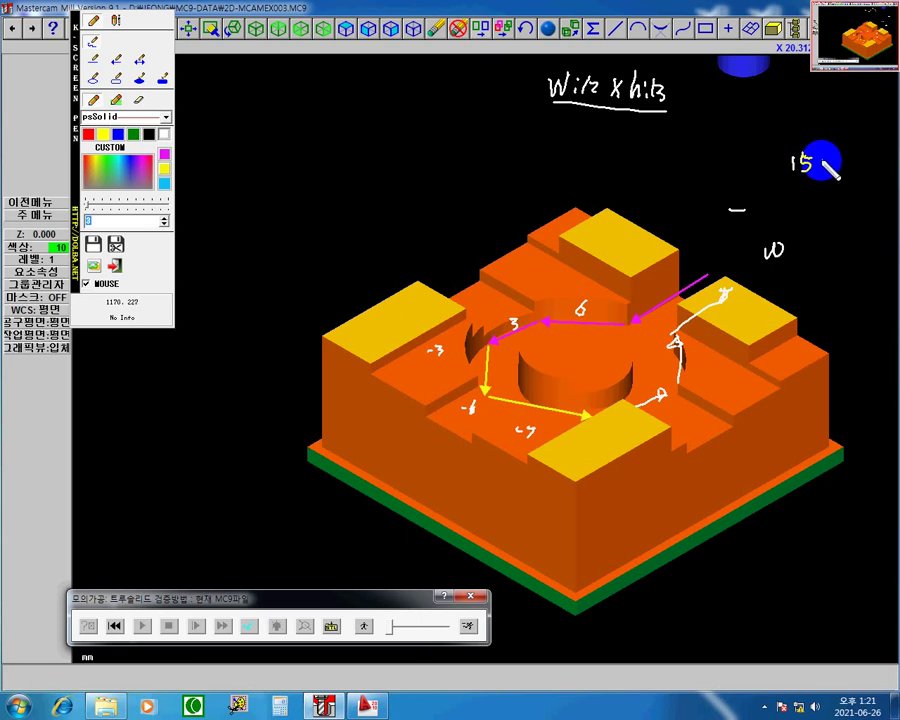
{"action": "left_click_drag", "start_coordinate": [816, 161], "coordinate": [833, 166]}
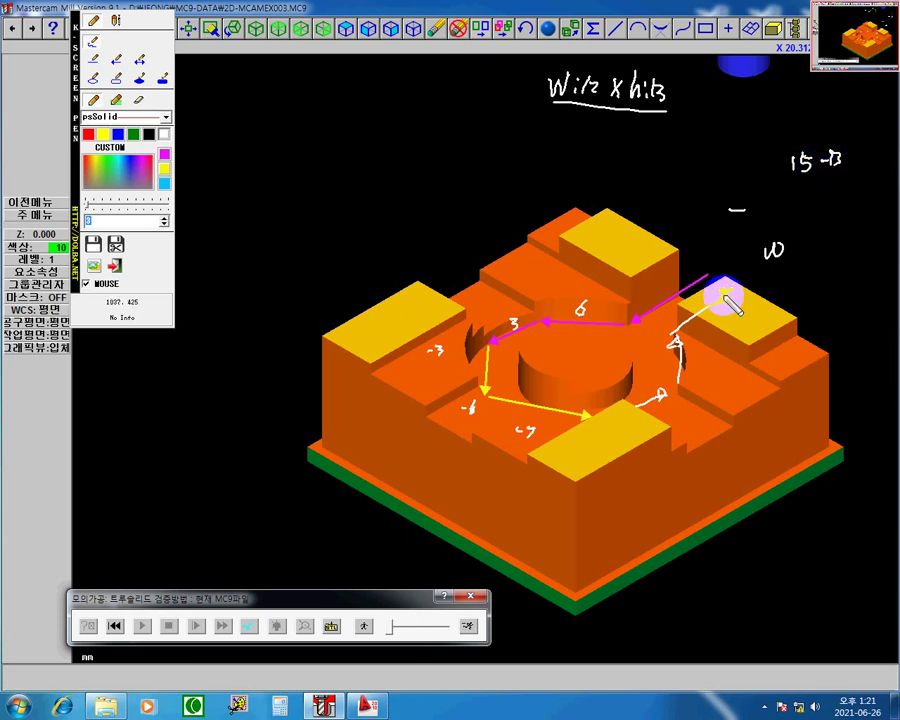
{"action": "mouse_move", "coordinate": [784, 243]}
{"action": "left_mouse_down"}
{"action": "mouse_move", "coordinate": [787, 258]}
{"action": "mouse_move", "coordinate": [818, 256]}
{"action": "left_mouse_up"}
{"action": "mouse_move", "coordinate": [818, 244]}
{"action": "left_mouse_down"}
{"action": "mouse_move", "coordinate": [808, 256]}
{"action": "mouse_move", "coordinate": [837, 258]}
{"action": "left_mouse_up"}
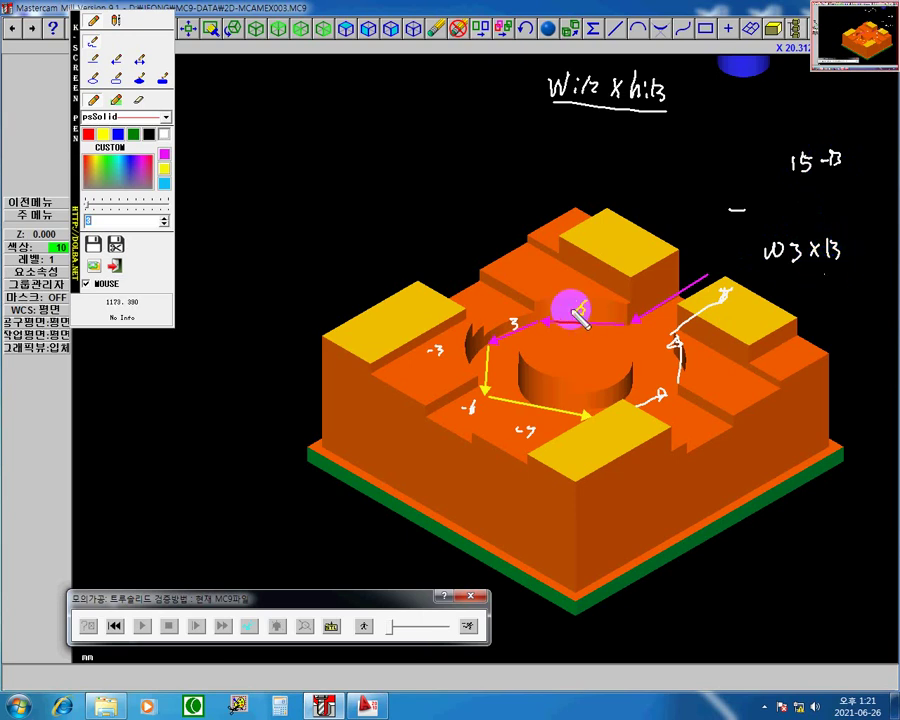
- Mark the wall by the channel and two spots along the yellow path with a white "0", and end the screen annotation
{"action": "left_click_drag", "start_coordinate": [584, 300], "coordinate": [580, 313]}
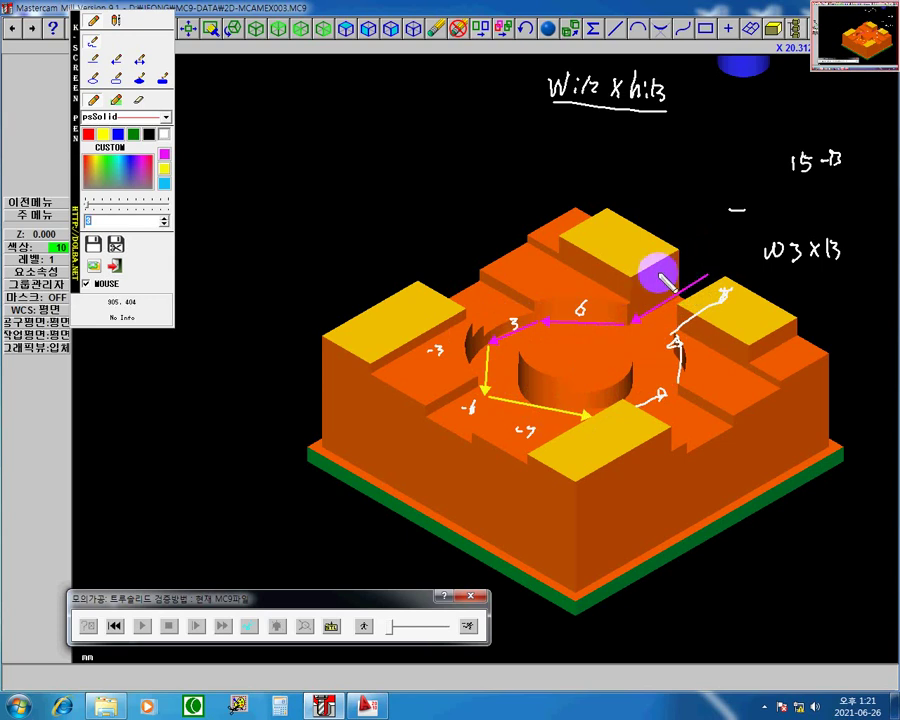
{"action": "mouse_move", "coordinate": [648, 290]}
{"action": "left_mouse_down"}
{"action": "mouse_move", "coordinate": [644, 276]}
{"action": "mouse_move", "coordinate": [646, 294]}
{"action": "mouse_move", "coordinate": [650, 286]}
{"action": "left_mouse_up"}
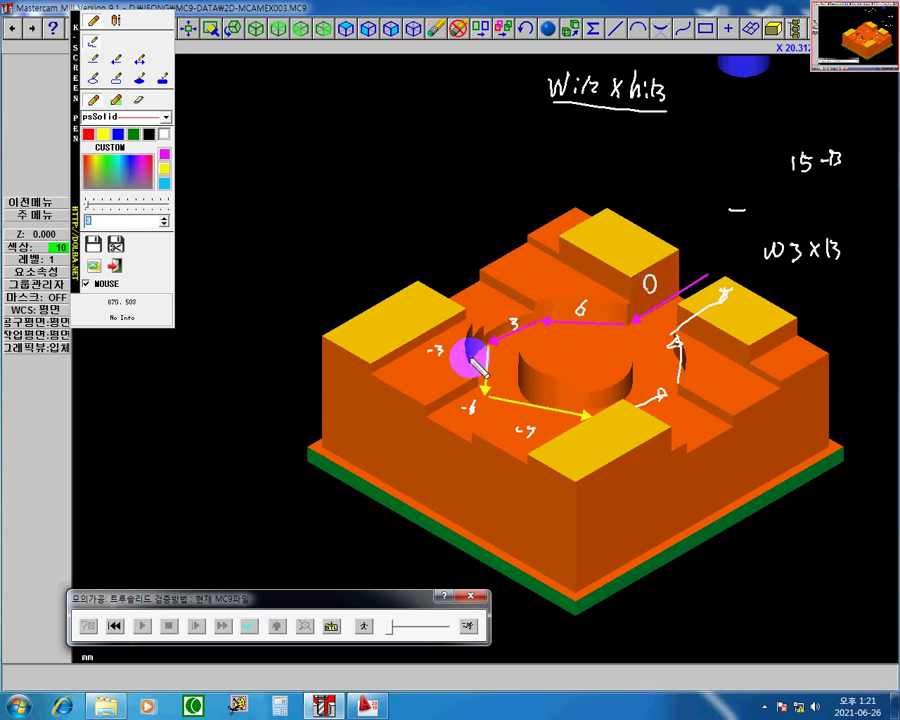
{"action": "left_click_drag", "start_coordinate": [472, 358], "coordinate": [468, 376]}
{"action": "left_click_drag", "start_coordinate": [542, 410], "coordinate": [548, 425]}
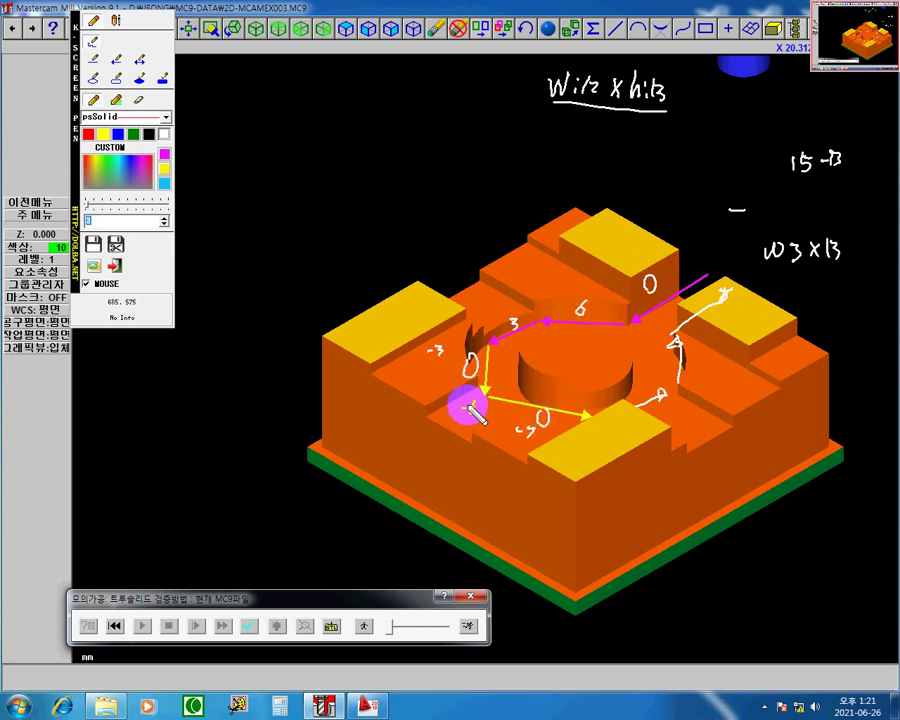
{"action": "left_click_drag", "start_coordinate": [467, 404], "coordinate": [472, 412]}
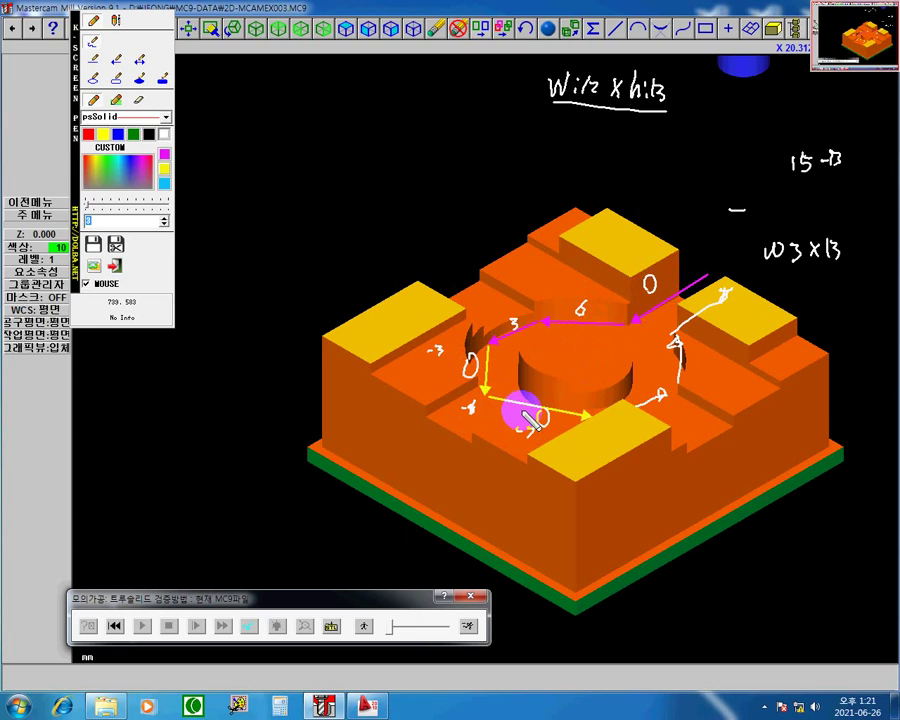
{"action": "left_click", "coordinate": [685, 353]}
{"action": "left_click", "coordinate": [584, 280]}
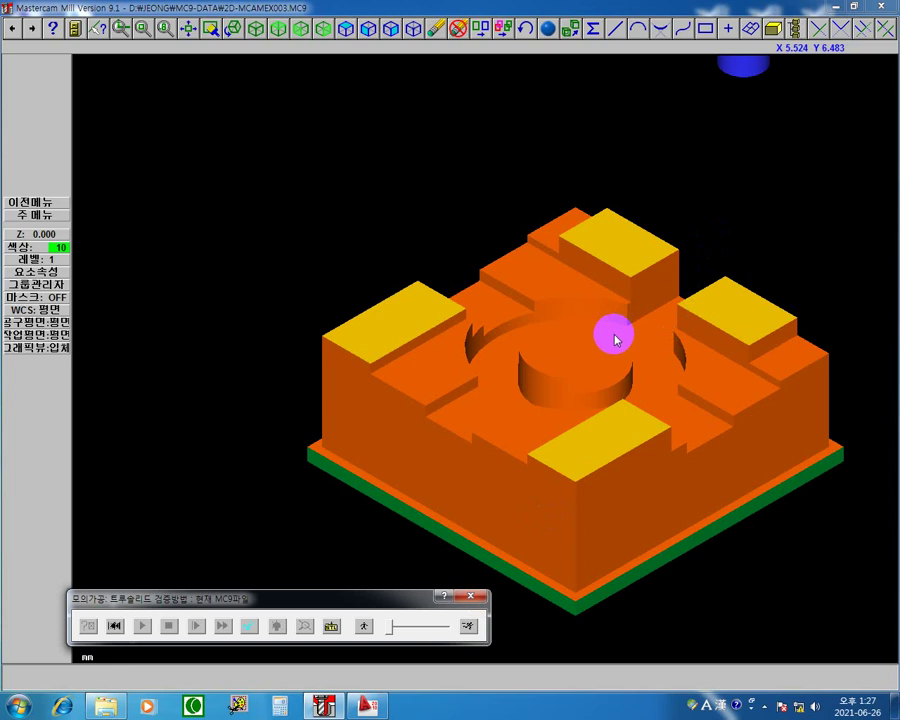
- Close the machining simulation and move contour operation 8 (dp5) directly after facing operation 1
{"action": "left_click", "coordinate": [477, 600]}
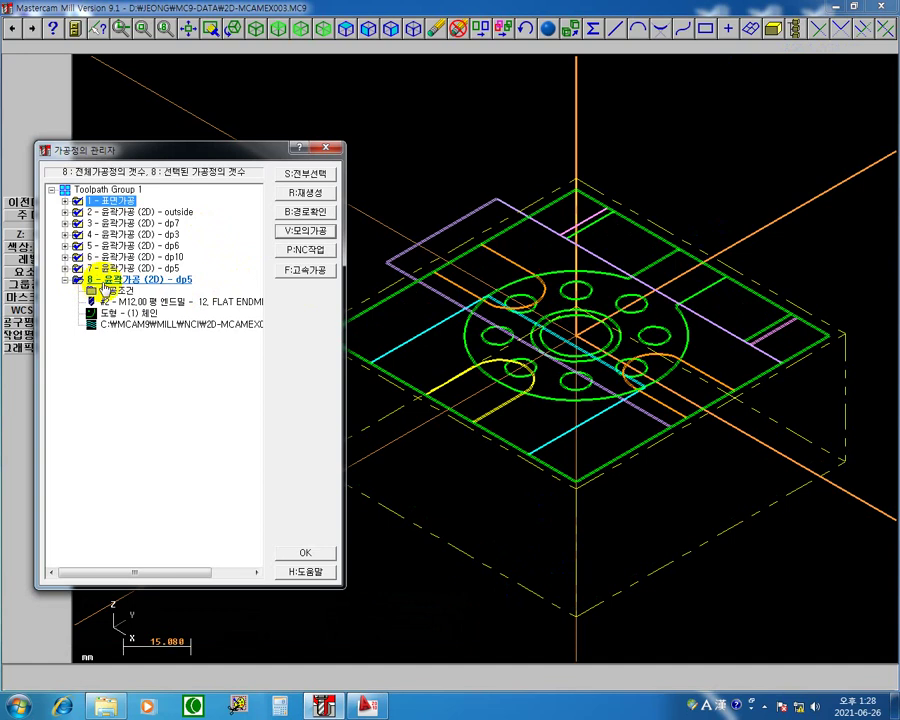
{"action": "left_click", "coordinate": [117, 280]}
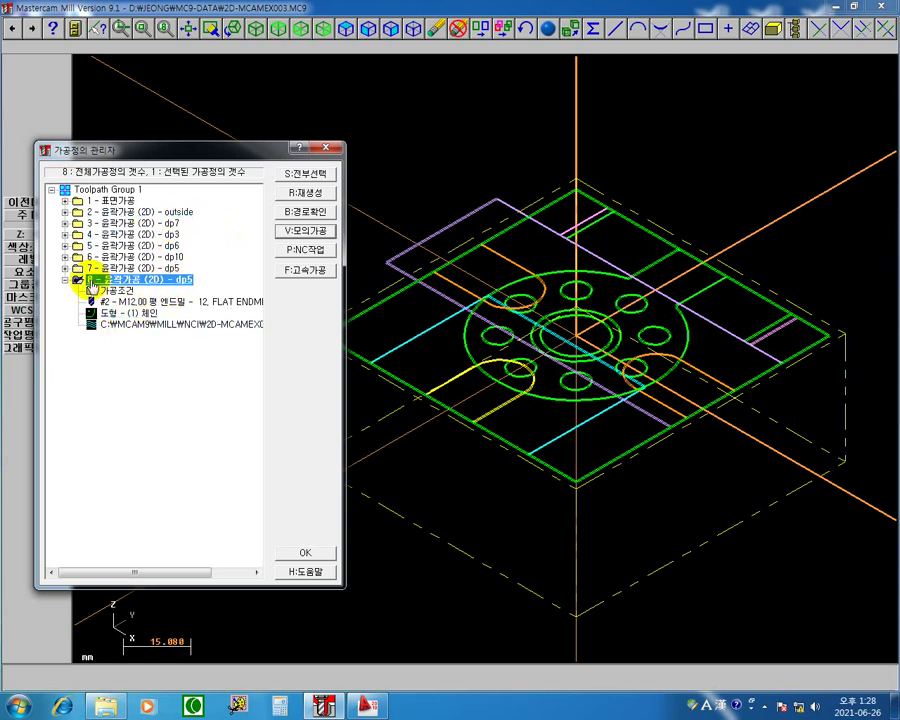
{"action": "left_click_drag", "start_coordinate": [92, 285], "coordinate": [91, 208]}
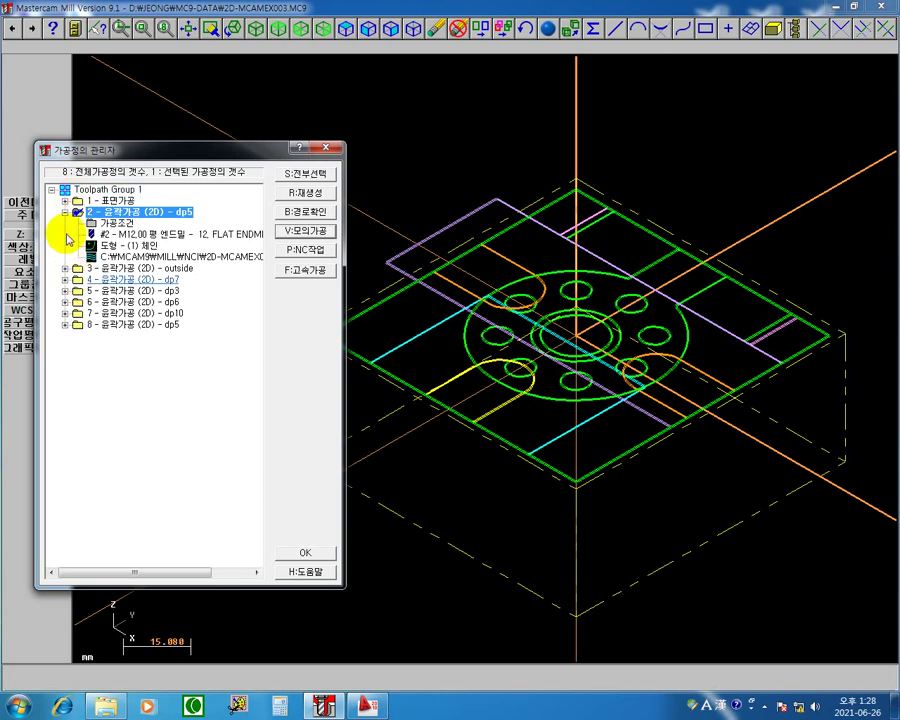
{"action": "left_click", "coordinate": [64, 213]}
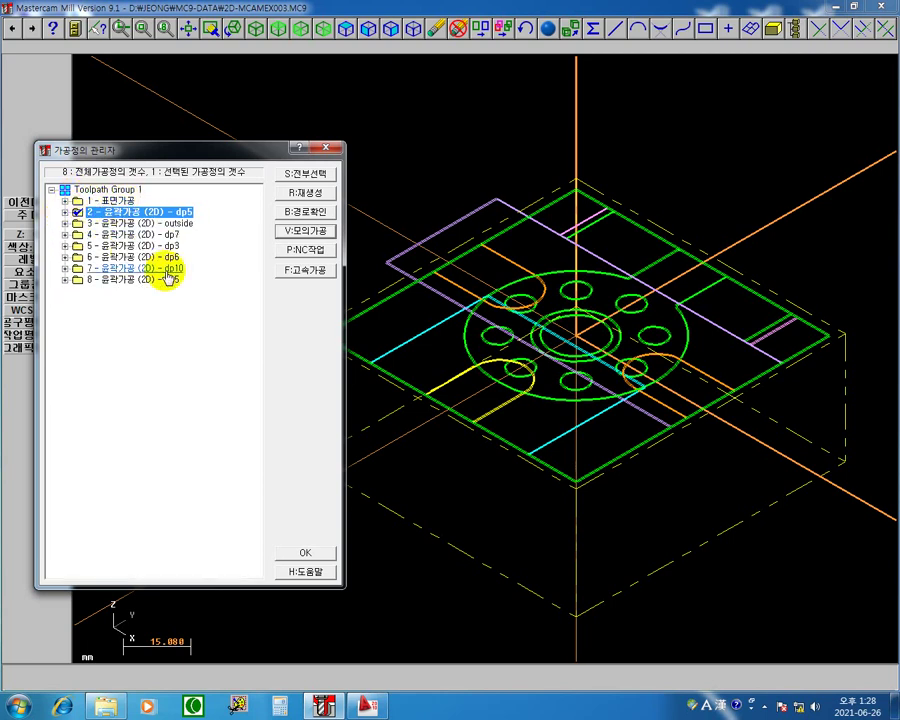
{"action": "left_click", "coordinate": [64, 213]}
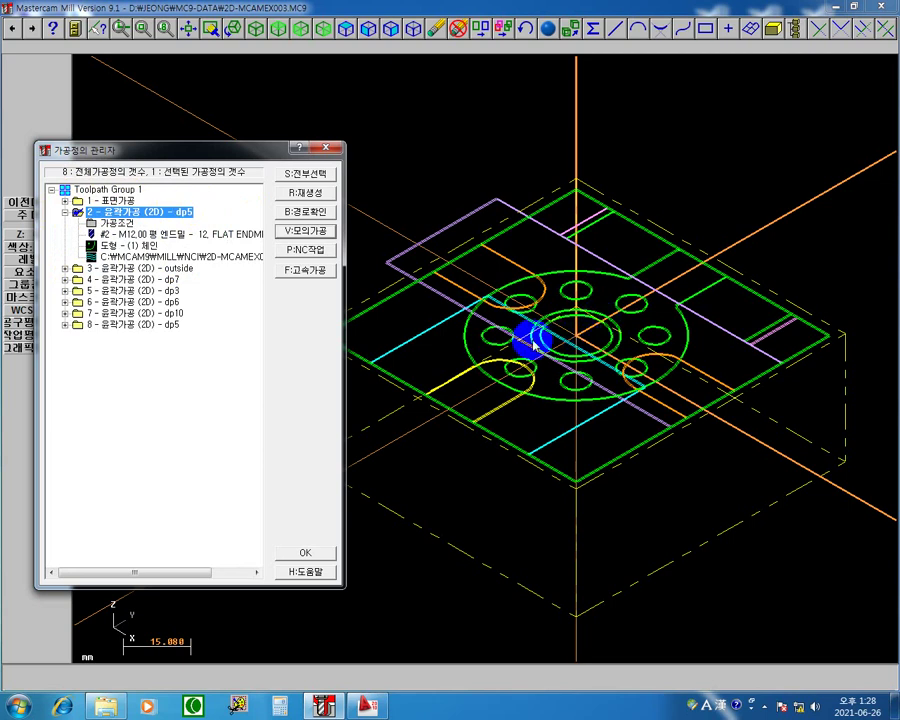
- Open the parameters of the moved contour operation and change its comment to dp13
{"action": "left_click", "coordinate": [115, 224]}
{"action": "left_click", "coordinate": [115, 226]}
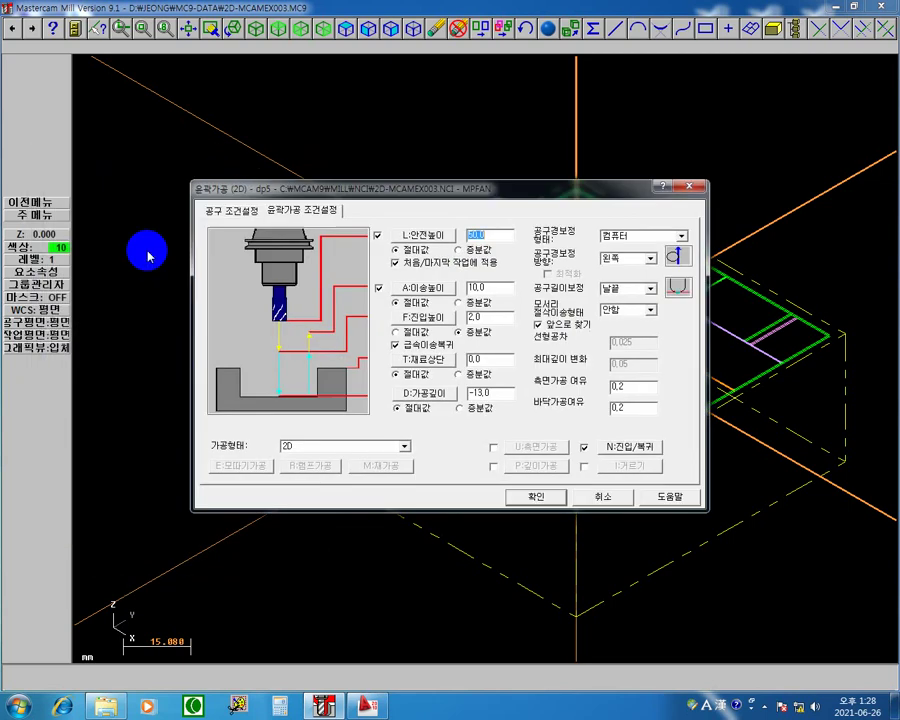
{"action": "left_click", "coordinate": [228, 213]}
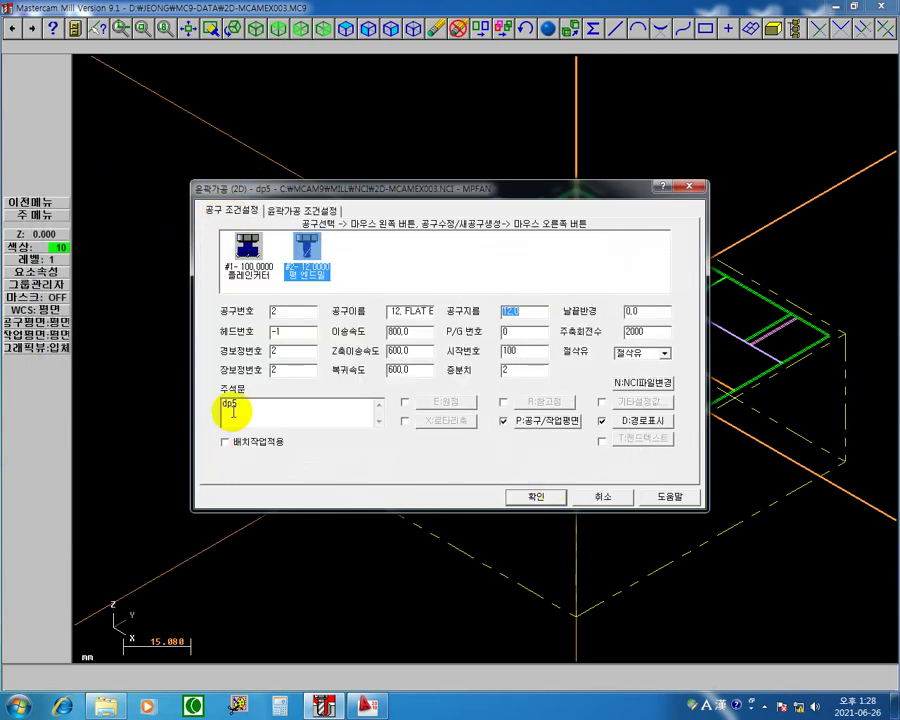
{"action": "left_click_drag", "start_coordinate": [229, 401], "coordinate": [276, 401]}
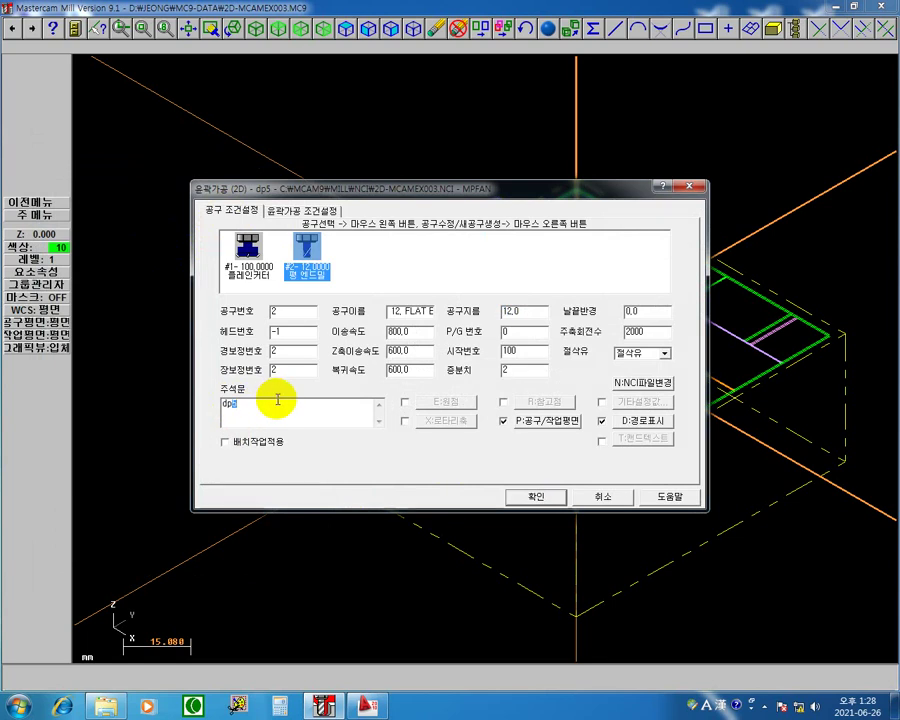
{"action": "type", "text": "13"}
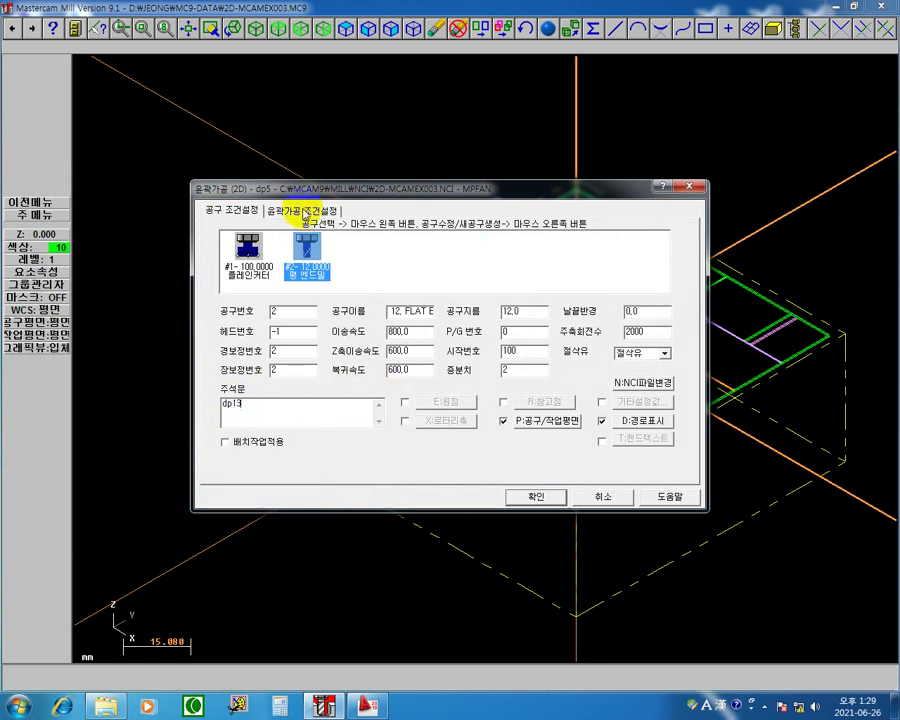
- Turn on depth cuts in the contour parameters of the operation being renamed dp13
{"action": "left_click", "coordinate": [305, 212]}
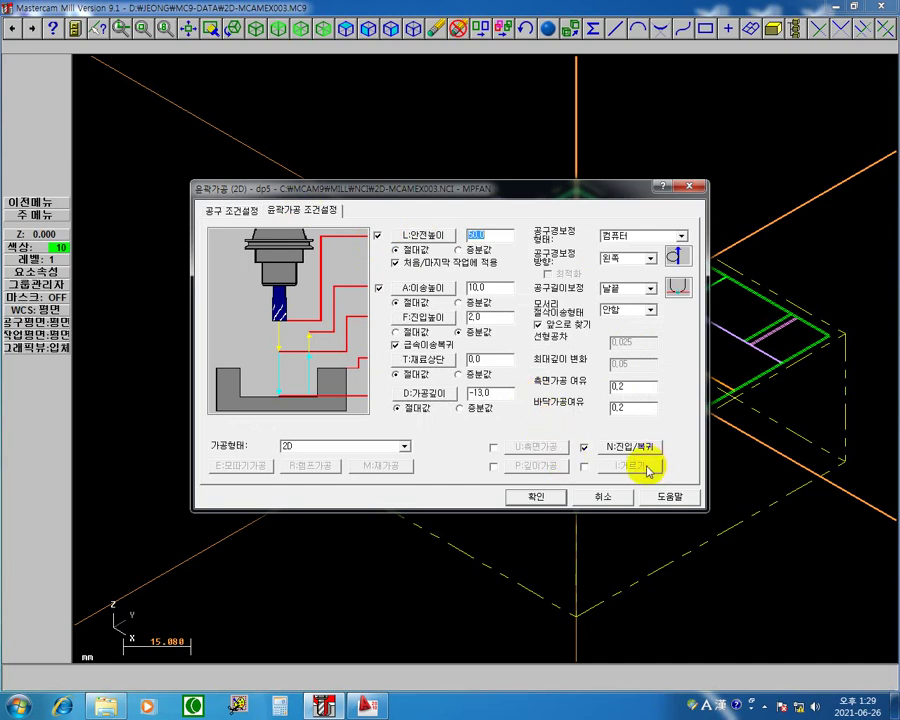
{"action": "left_click", "coordinate": [494, 467]}
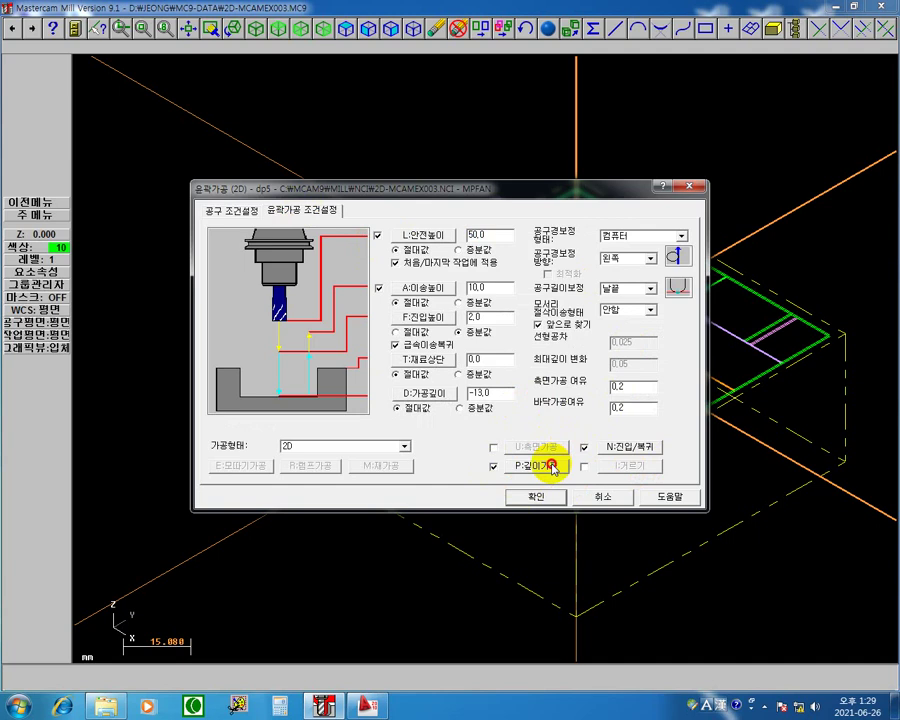
{"action": "left_click", "coordinate": [551, 467]}
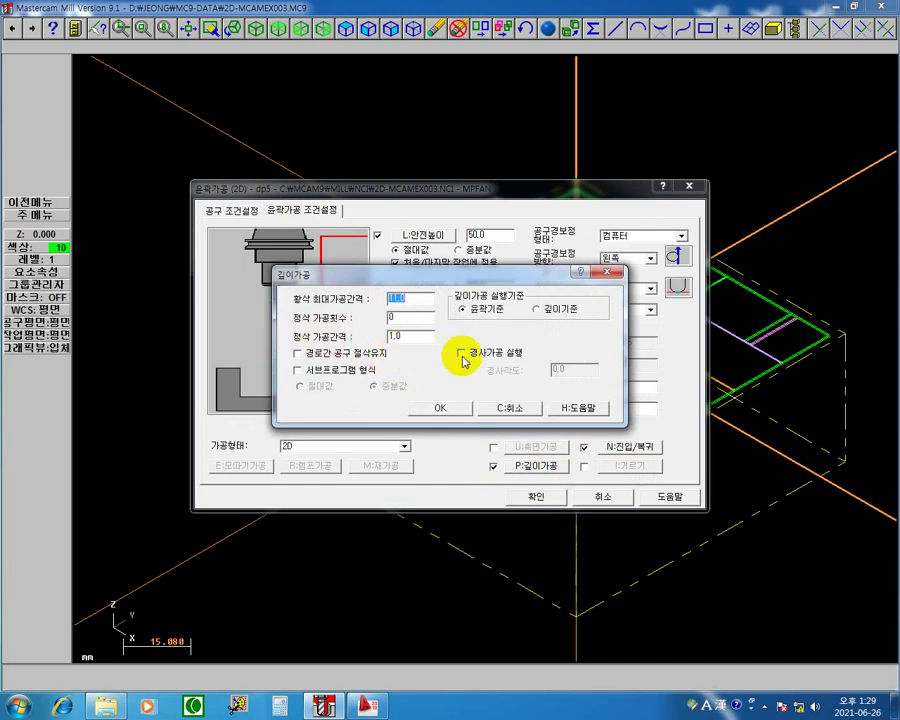
{"action": "left_click", "coordinate": [449, 145]}
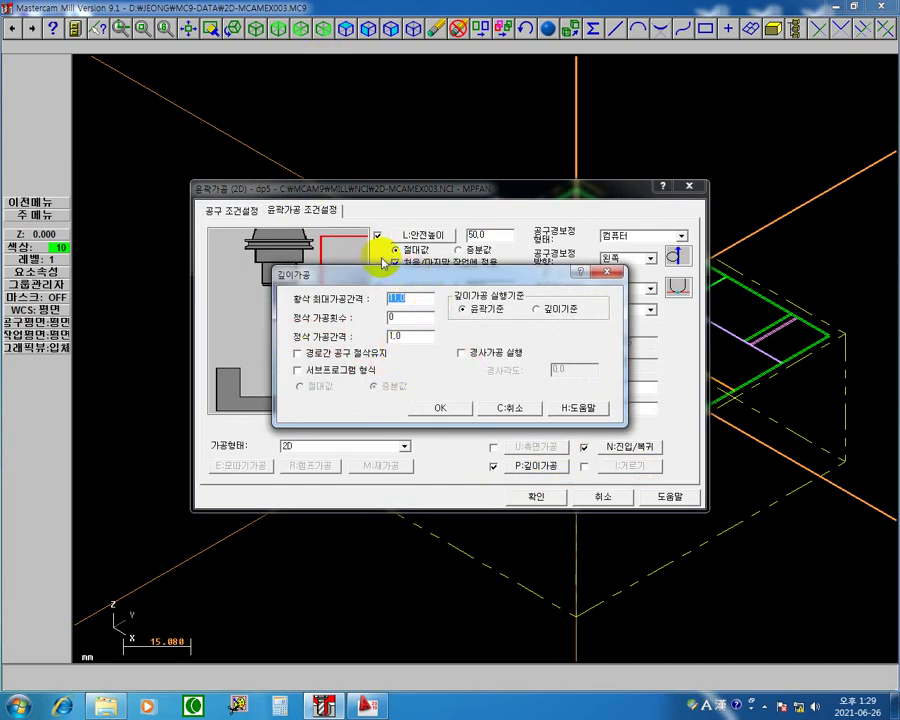
{"action": "left_click", "coordinate": [187, 324]}
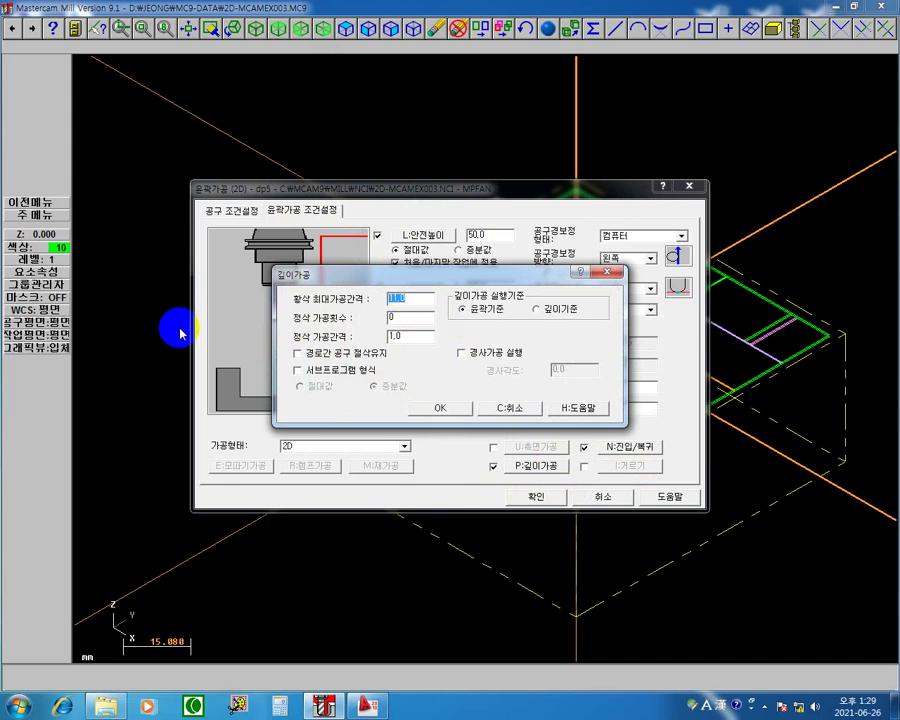
{"action": "type", "text": "3"}
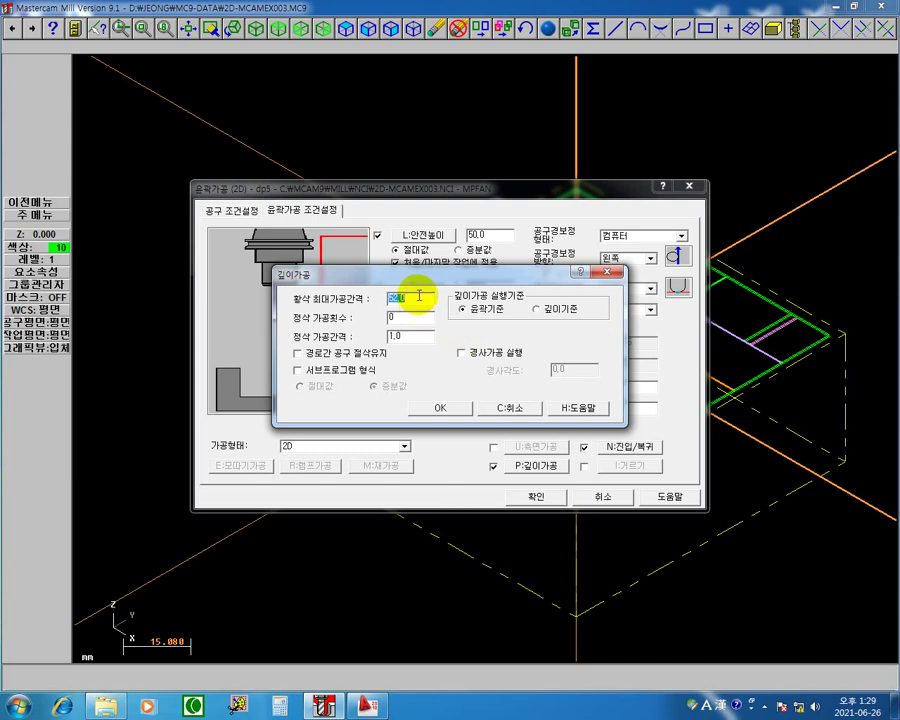
{"action": "type", "text": "4"}
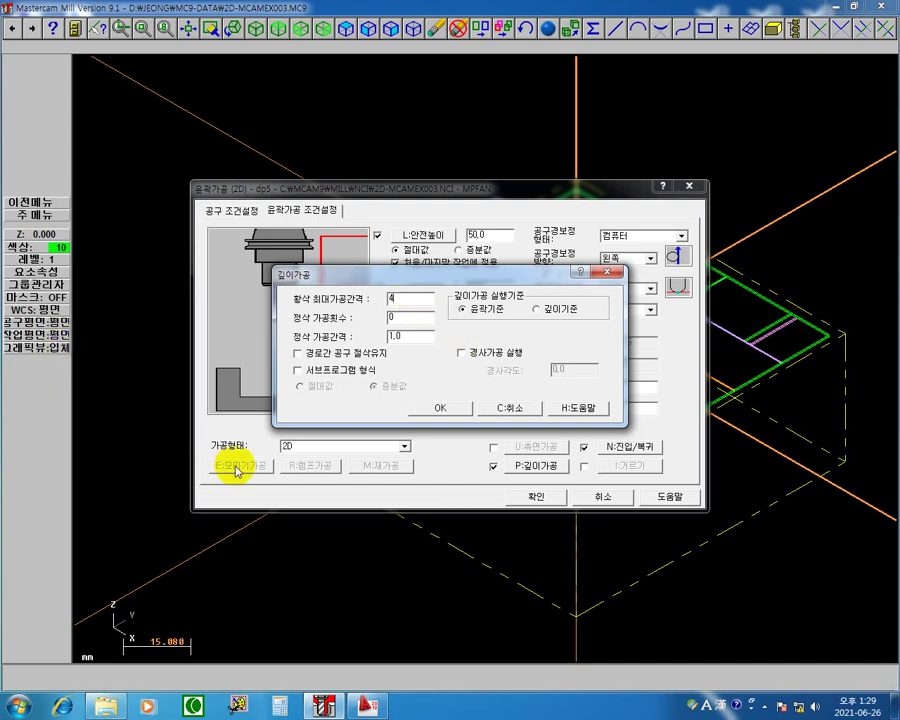
{"action": "double_click", "coordinate": [398, 298]}
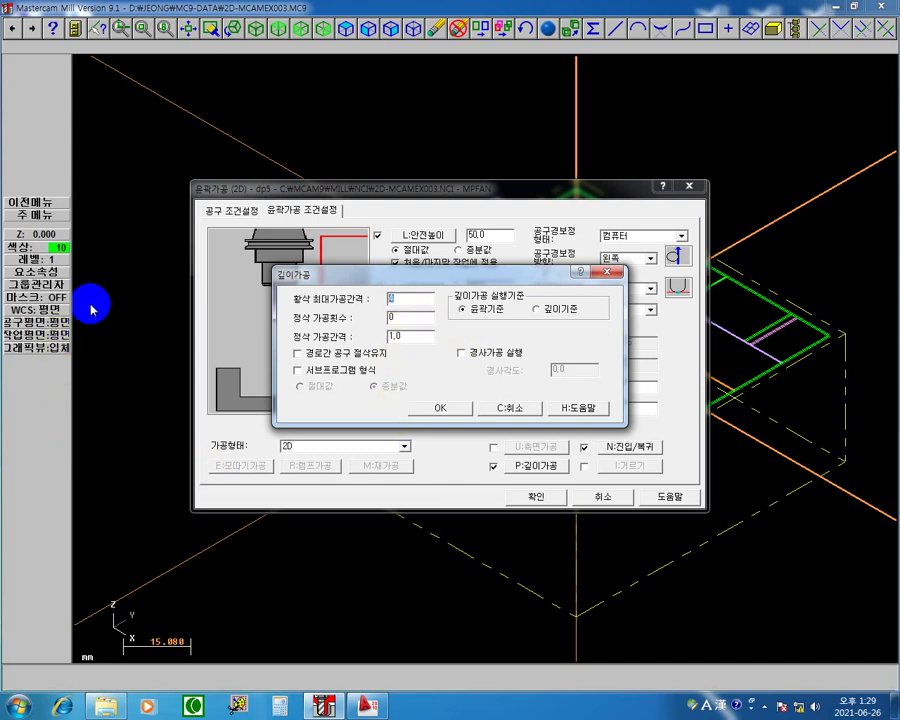
{"action": "type", "text": "3"}
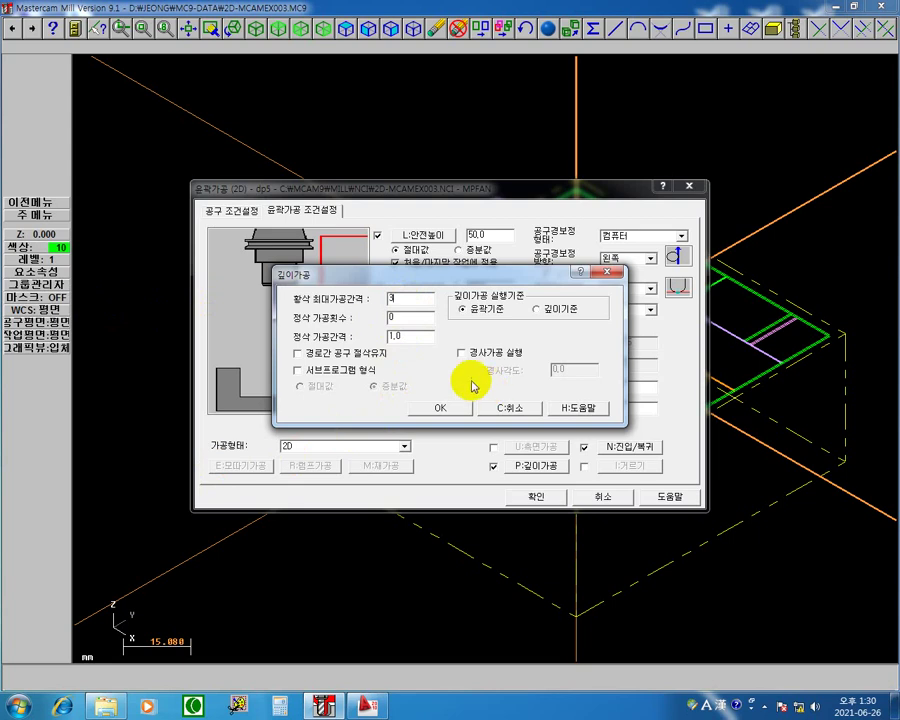
{"action": "left_click", "coordinate": [411, 298]}
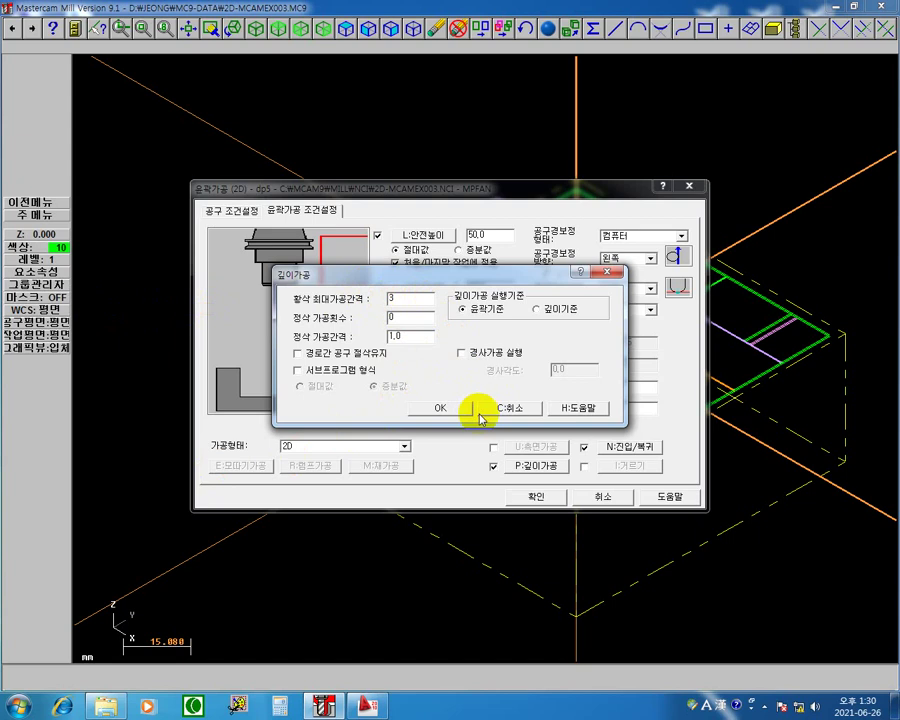
{"action": "left_click_drag", "start_coordinate": [490, 274], "coordinate": [328, 329]}
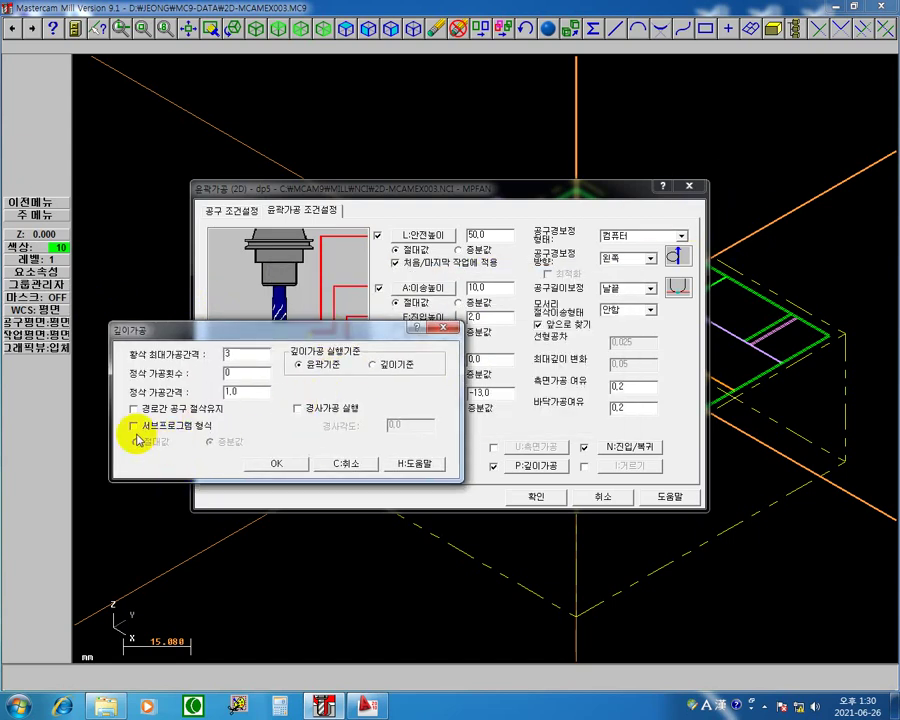
{"action": "left_click", "coordinate": [135, 407]}
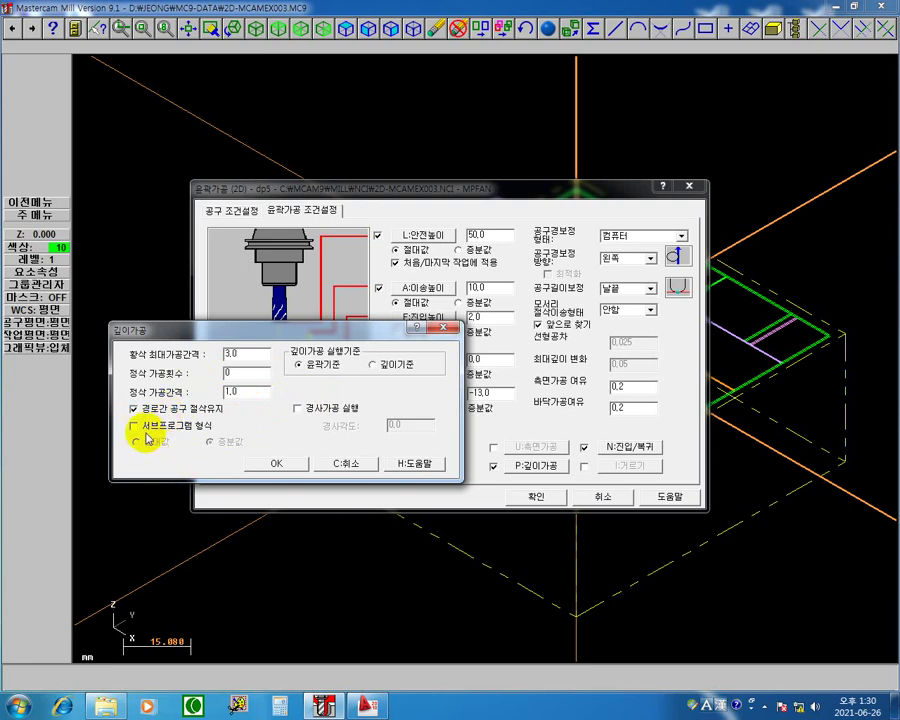
{"action": "left_click", "coordinate": [147, 411]}
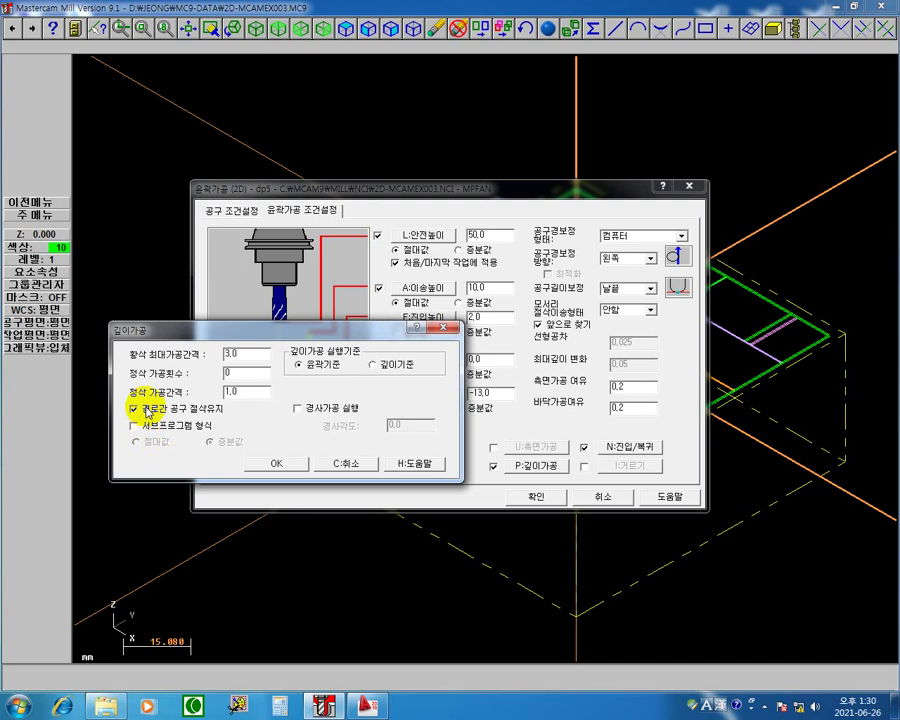
{"action": "left_click", "coordinate": [444, 327]}
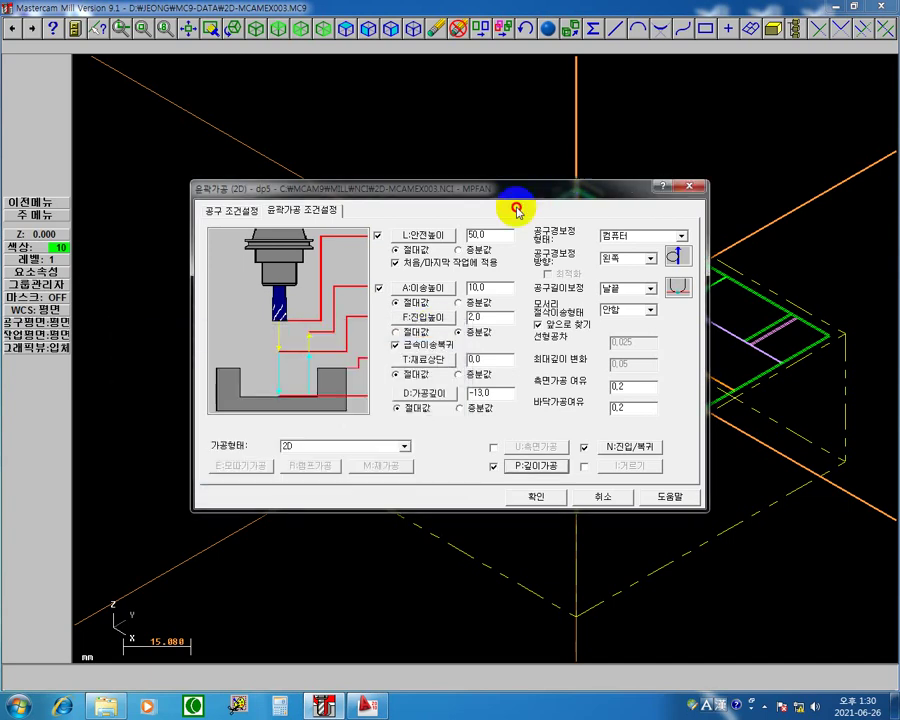
- Enable keeping the tool down between passes in the depth cut settings, accept the parameters, and regenerate the dp13 contour toolpath
{"action": "mouse_move", "coordinate": [560, 189]}
{"action": "left_mouse_down"}
{"action": "mouse_move", "coordinate": [321, 189]}
{"action": "mouse_move", "coordinate": [344, 200]}
{"action": "left_mouse_up"}
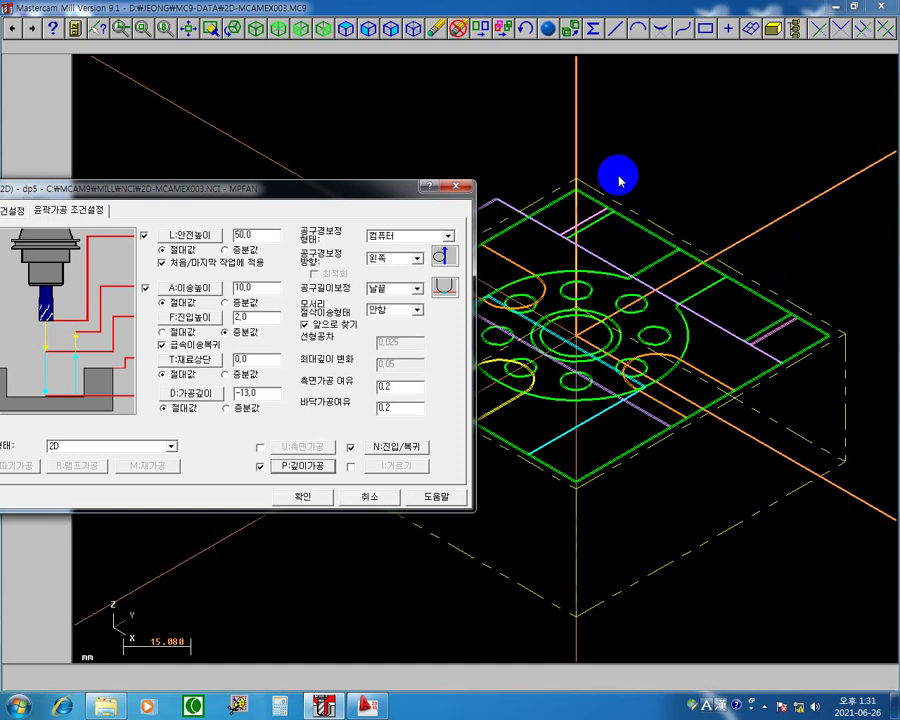
{"action": "left_click_drag", "start_coordinate": [360, 198], "coordinate": [630, 115]}
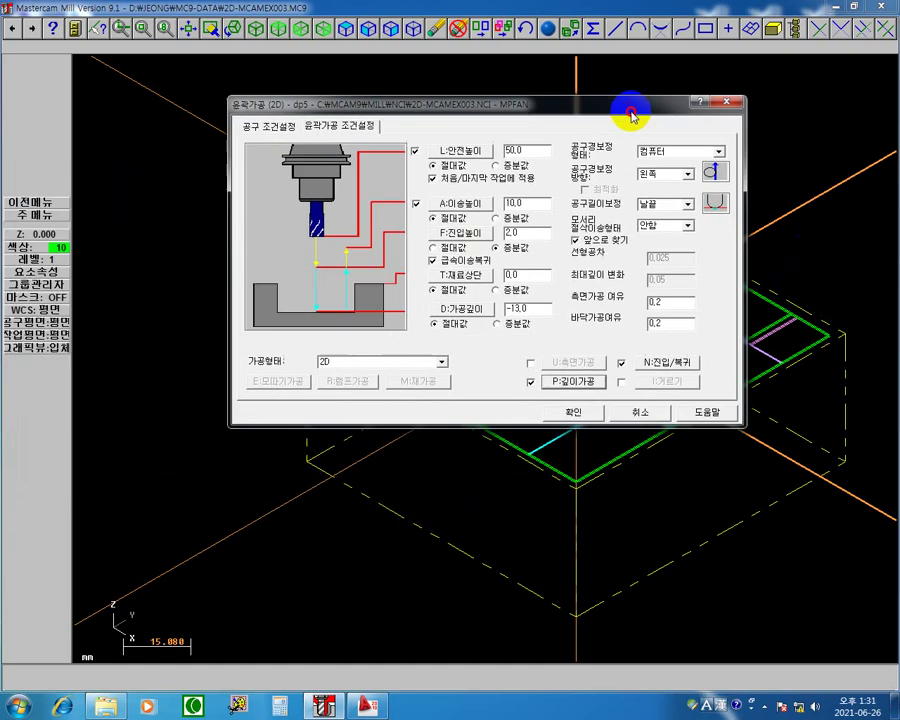
{"action": "left_click", "coordinate": [566, 380]}
{"action": "left_click", "coordinate": [376, 269]}
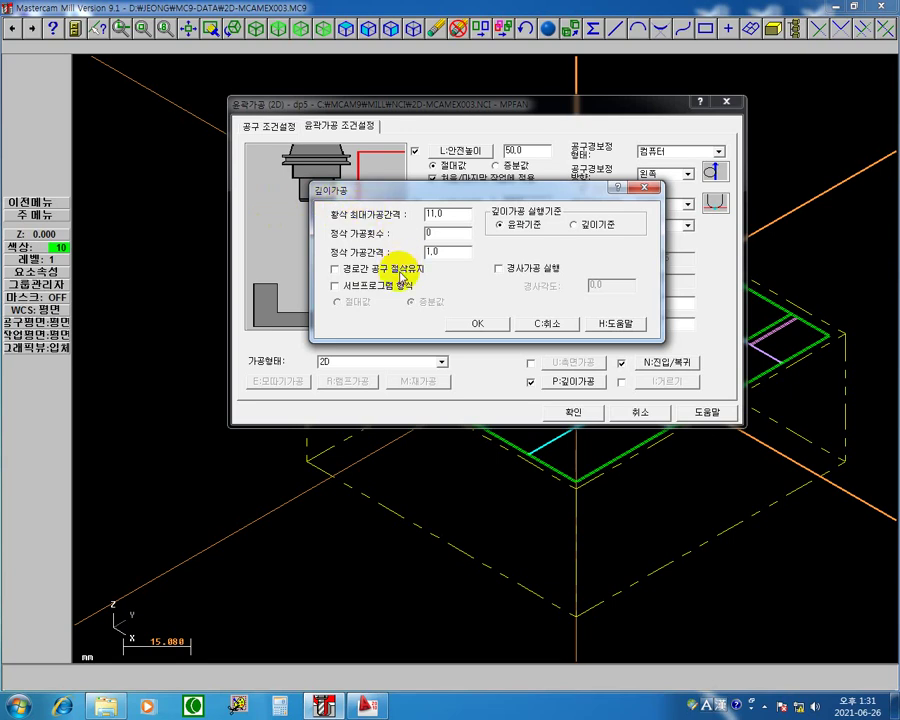
{"action": "left_click", "coordinate": [399, 271]}
{"action": "left_click", "coordinate": [484, 325]}
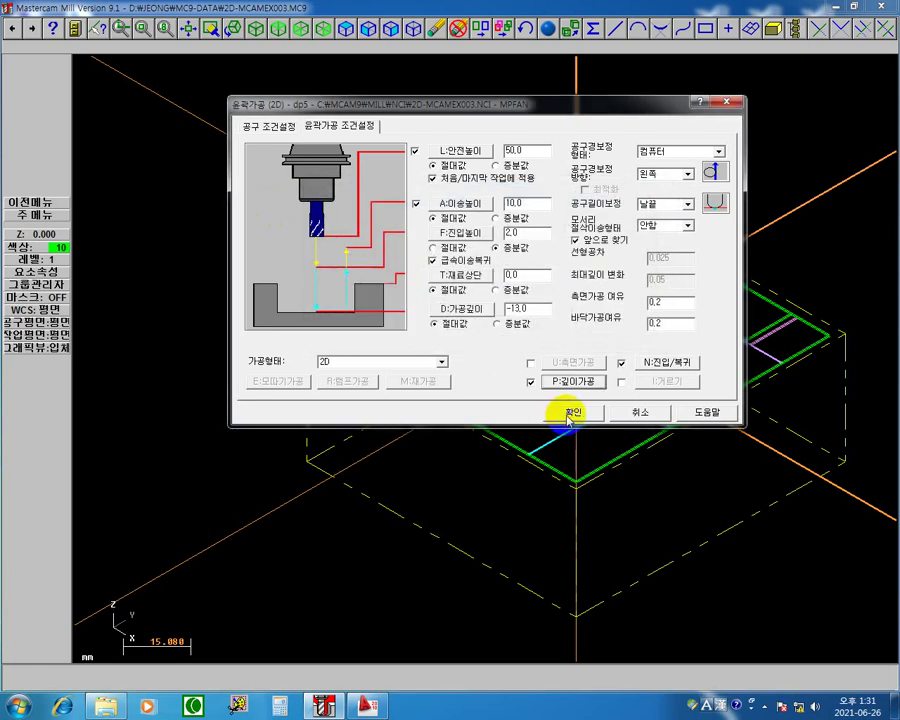
{"action": "left_click", "coordinate": [565, 414]}
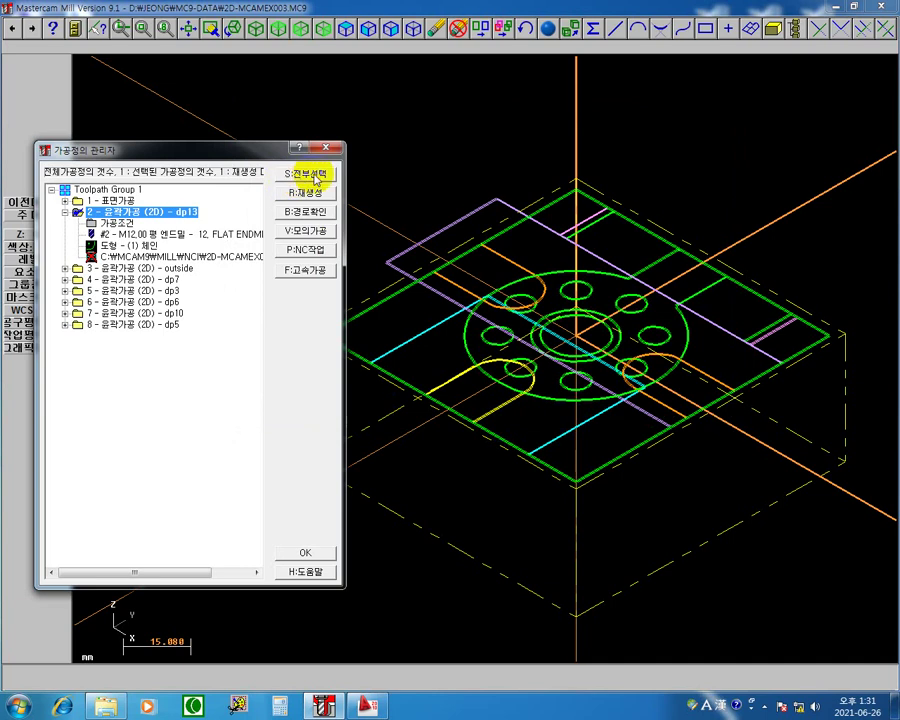
{"action": "left_click", "coordinate": [319, 198]}
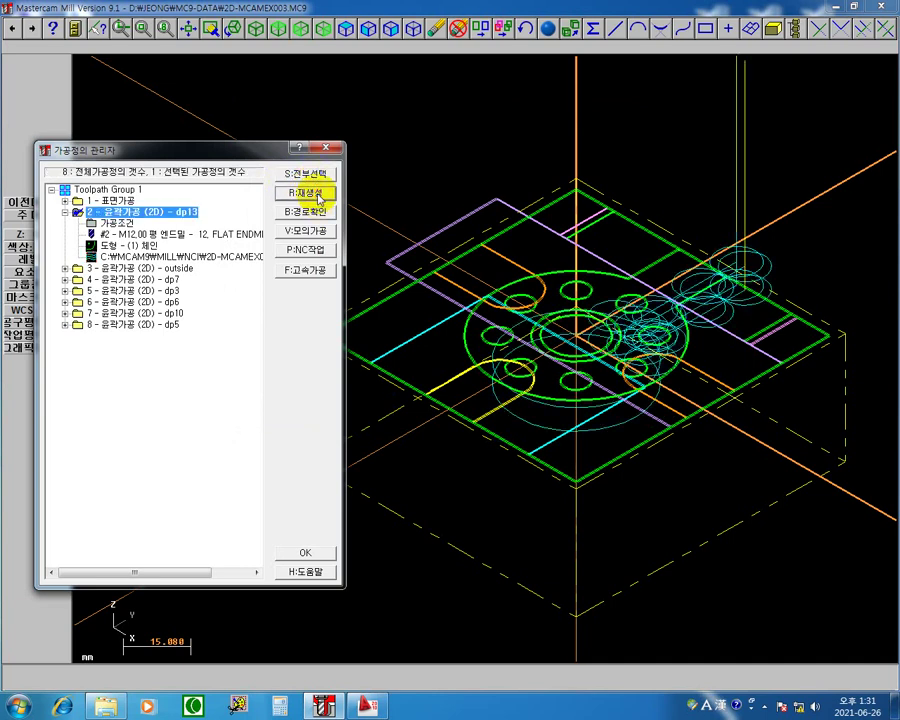
- Simulate all operations on the solid stock through the face and dp13 contour cuts, then close the simulation
{"action": "left_click", "coordinate": [316, 174]}
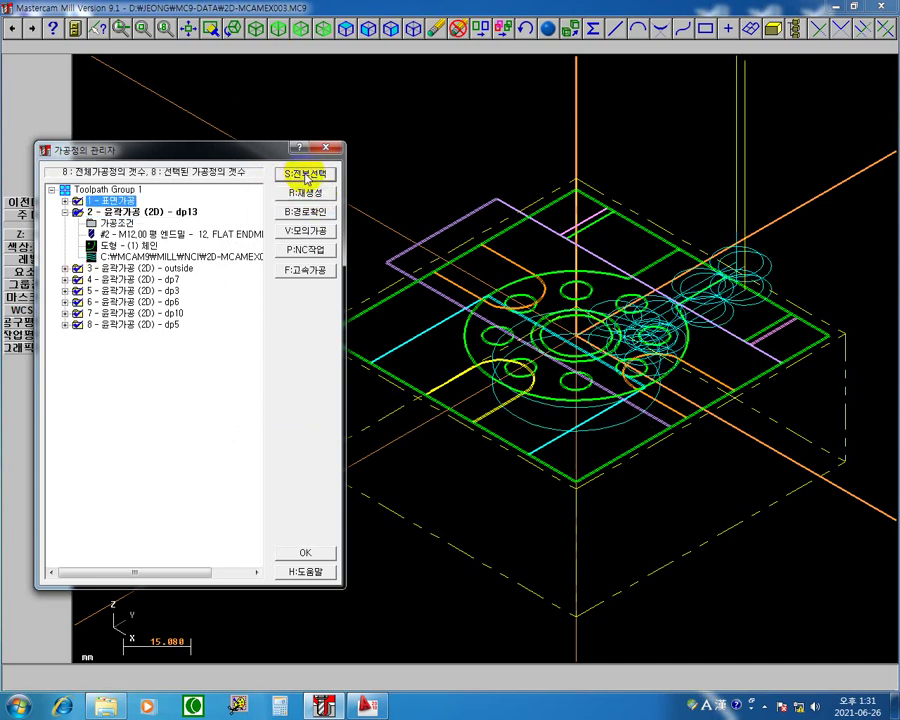
{"action": "left_click", "coordinate": [312, 233]}
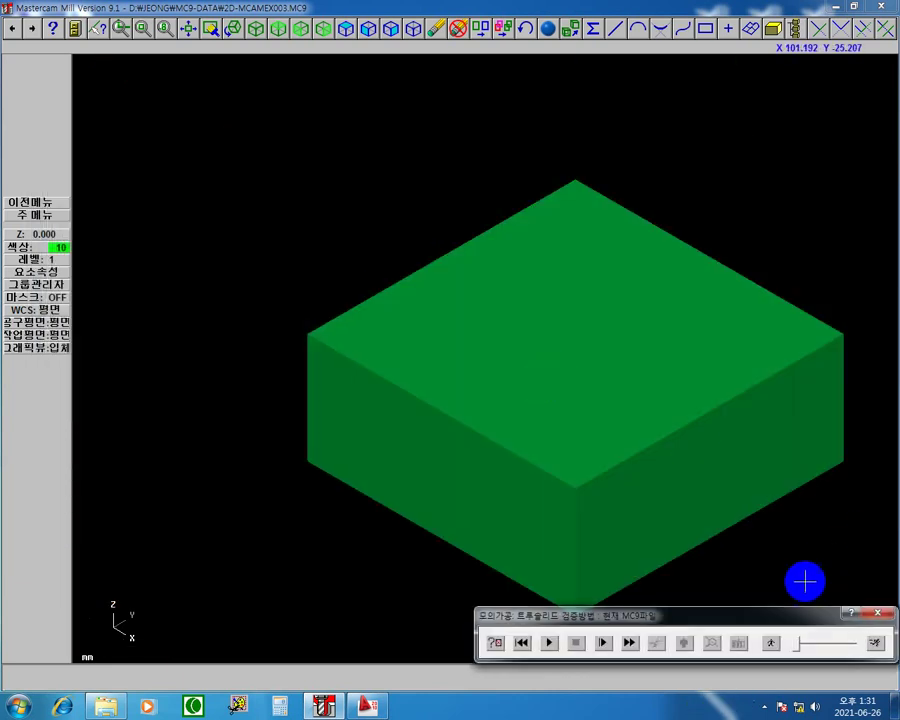
{"action": "left_click_drag", "start_coordinate": [778, 620], "coordinate": [430, 614]}
{"action": "left_click", "coordinate": [427, 608]}
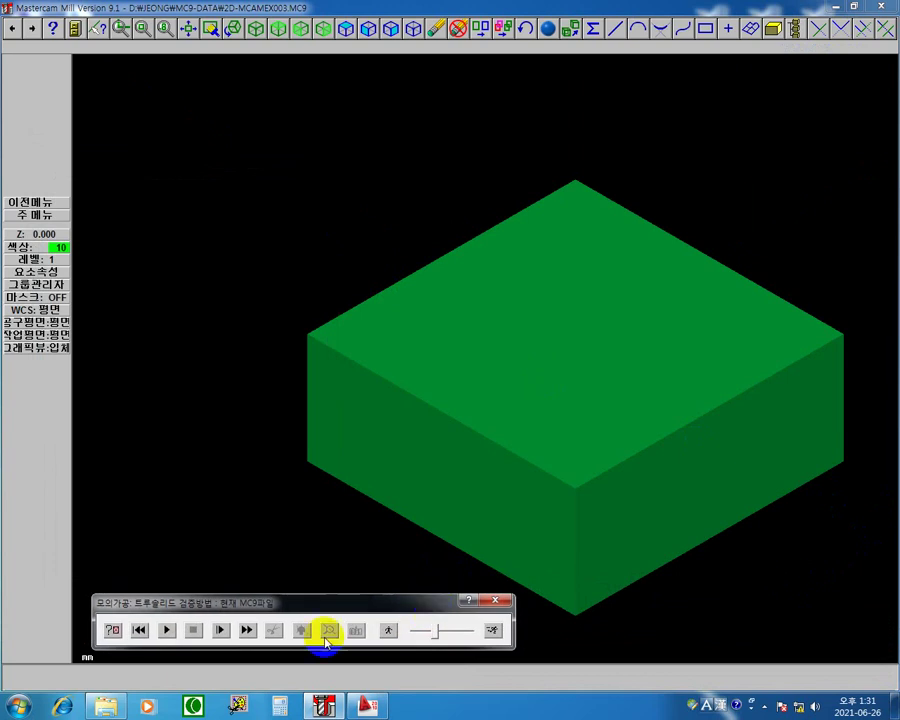
{"action": "left_click", "coordinate": [168, 630]}
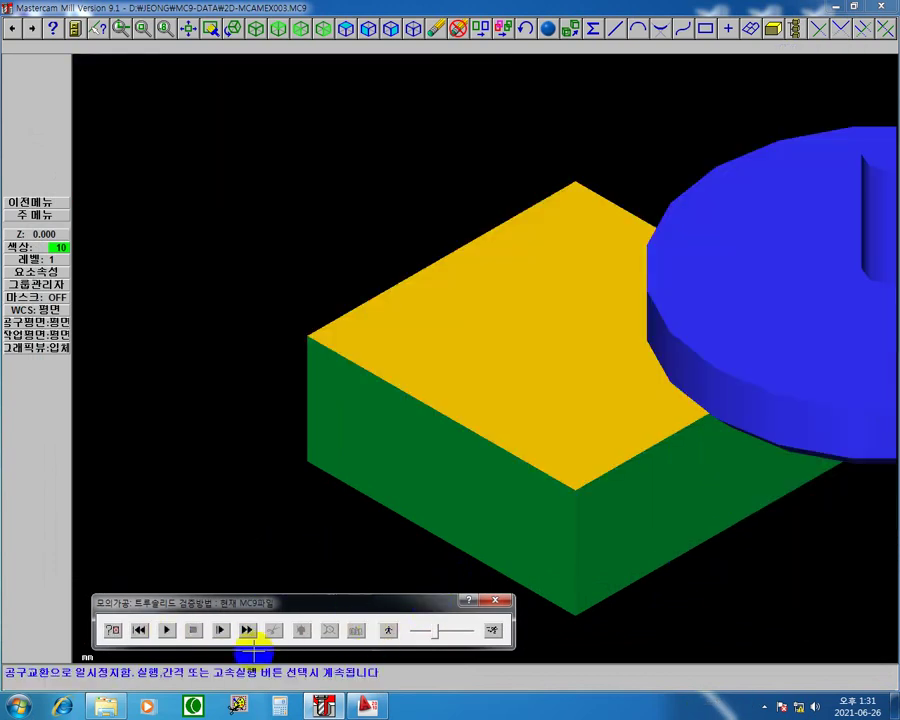
{"action": "left_click", "coordinate": [170, 632]}
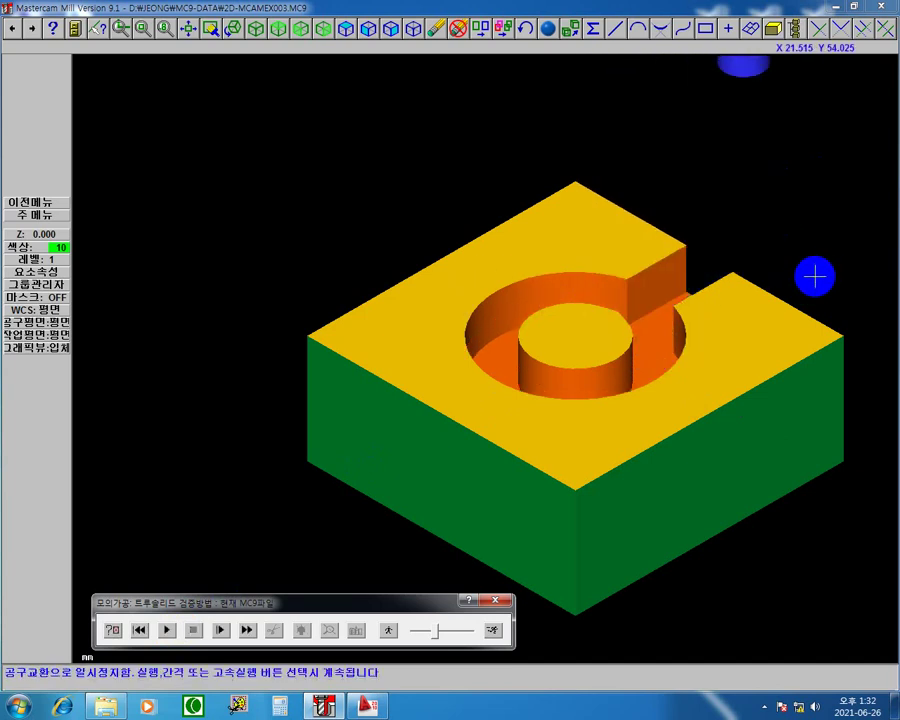
{"action": "left_click", "coordinate": [495, 604]}
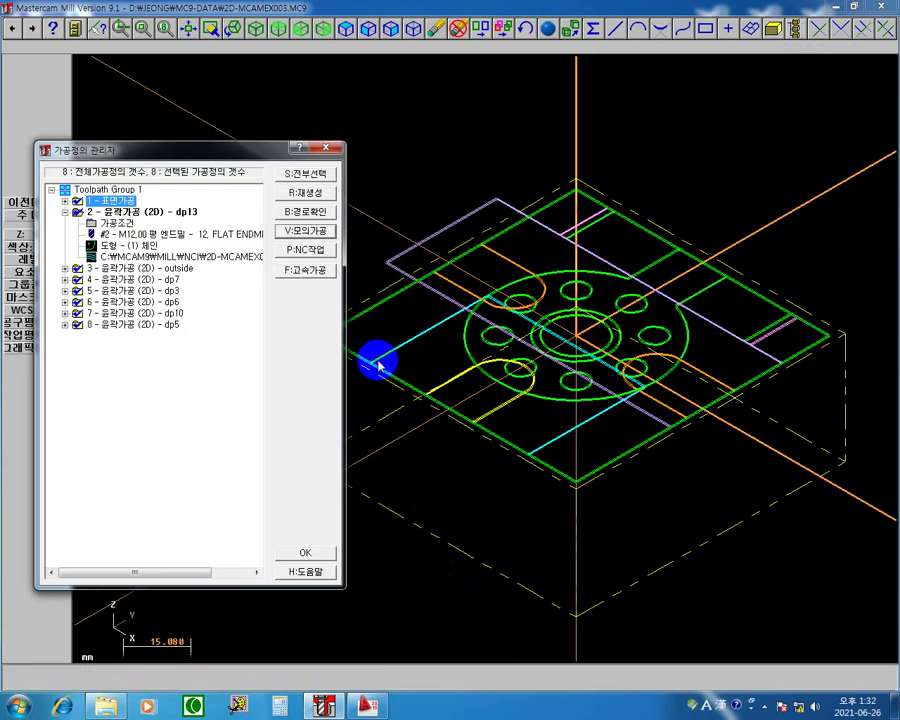
- Set the maximum rough depth step of the dp13 contour operation to 3 mm and regenerate its toolpath
{"action": "left_click", "coordinate": [120, 224]}
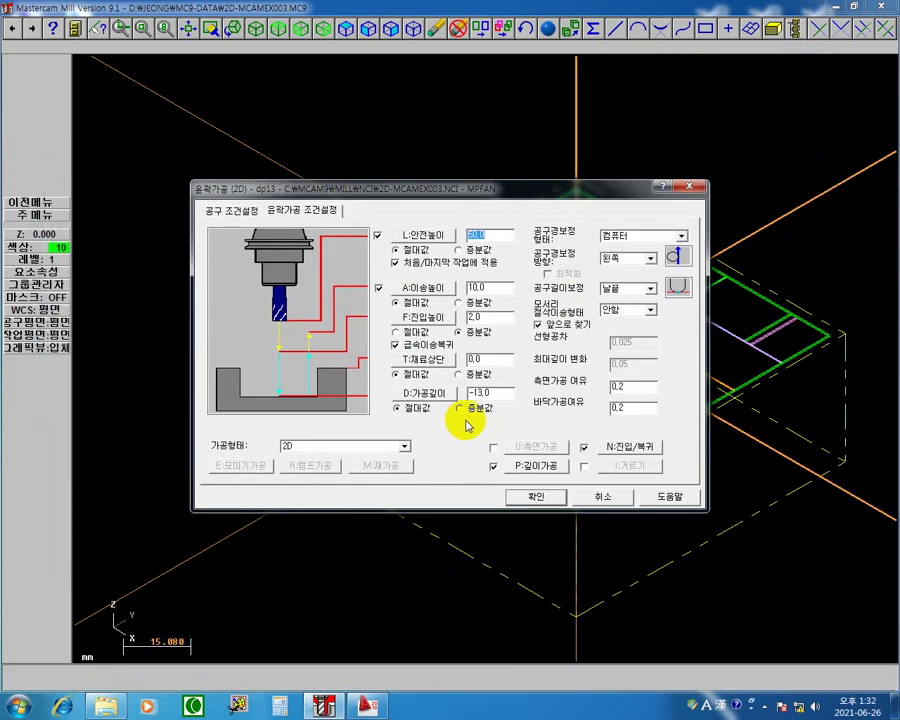
{"action": "left_click", "coordinate": [232, 211]}
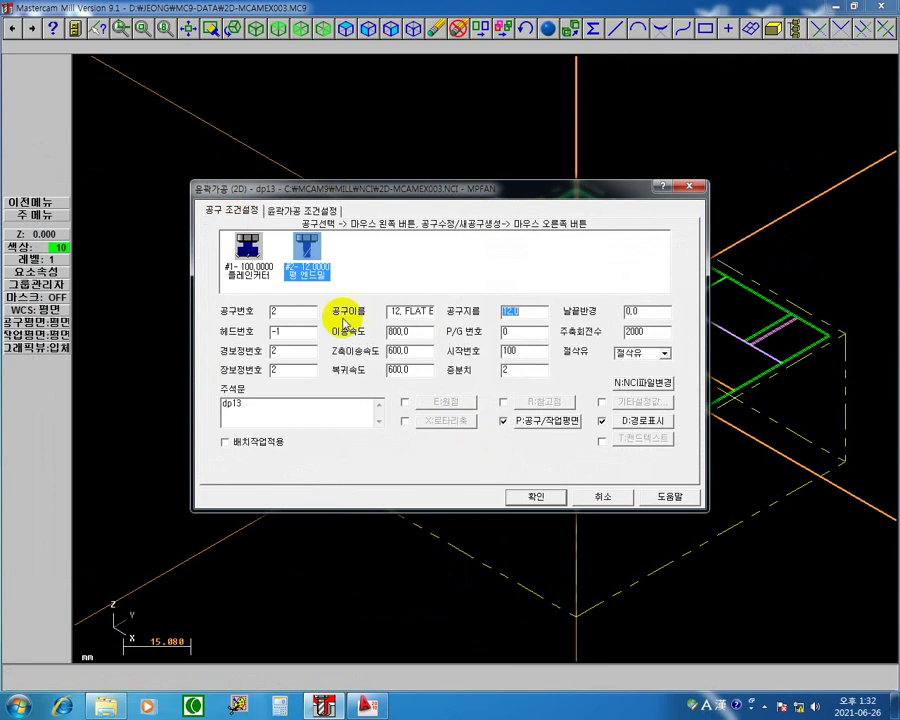
{"action": "left_click", "coordinate": [318, 210]}
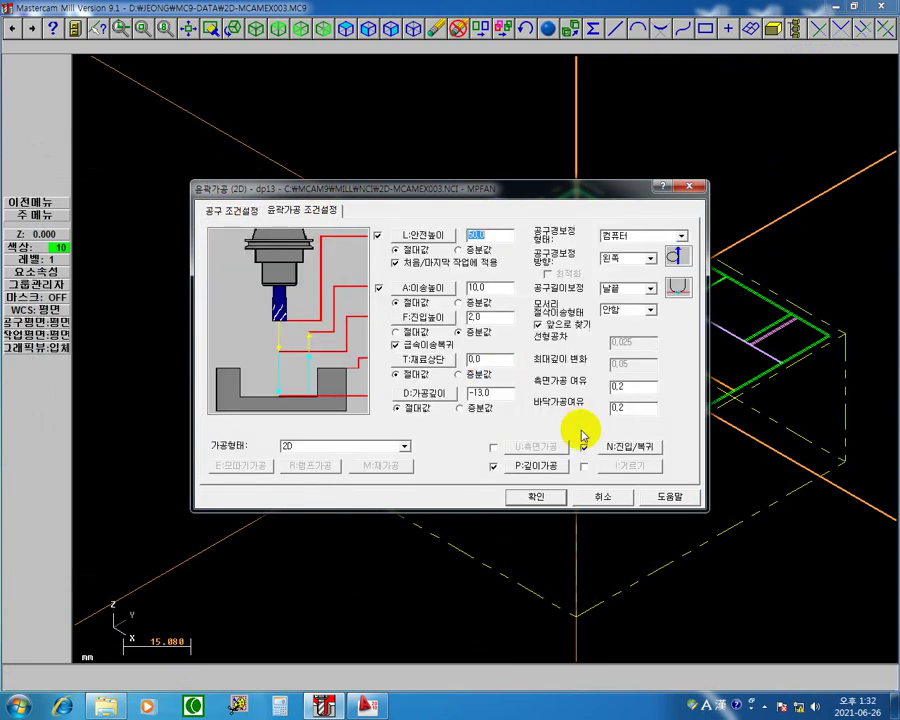
{"action": "left_click", "coordinate": [548, 466]}
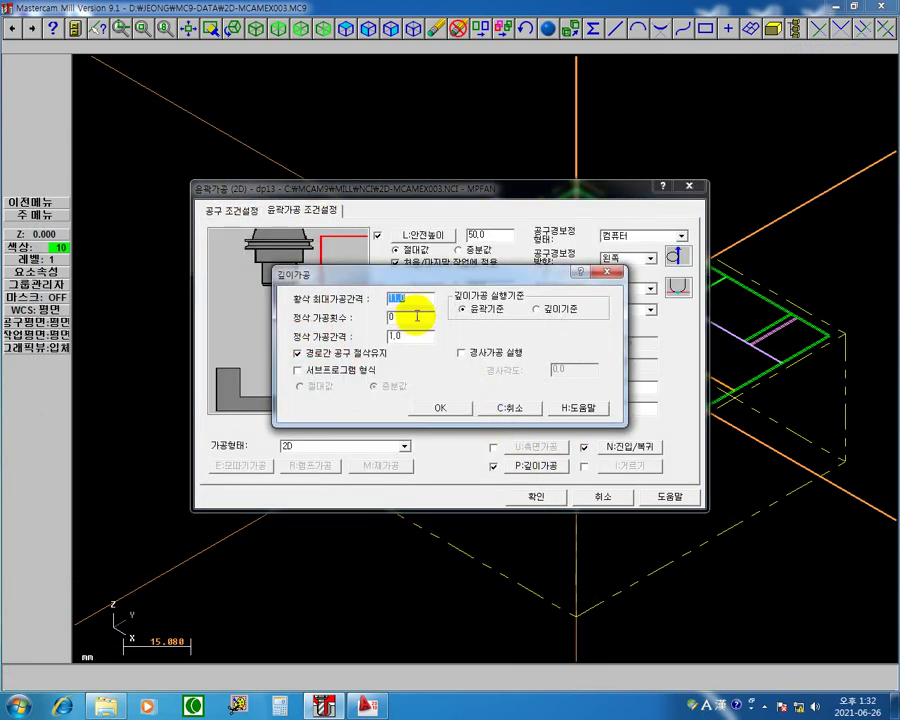
{"action": "left_click", "coordinate": [176, 306]}
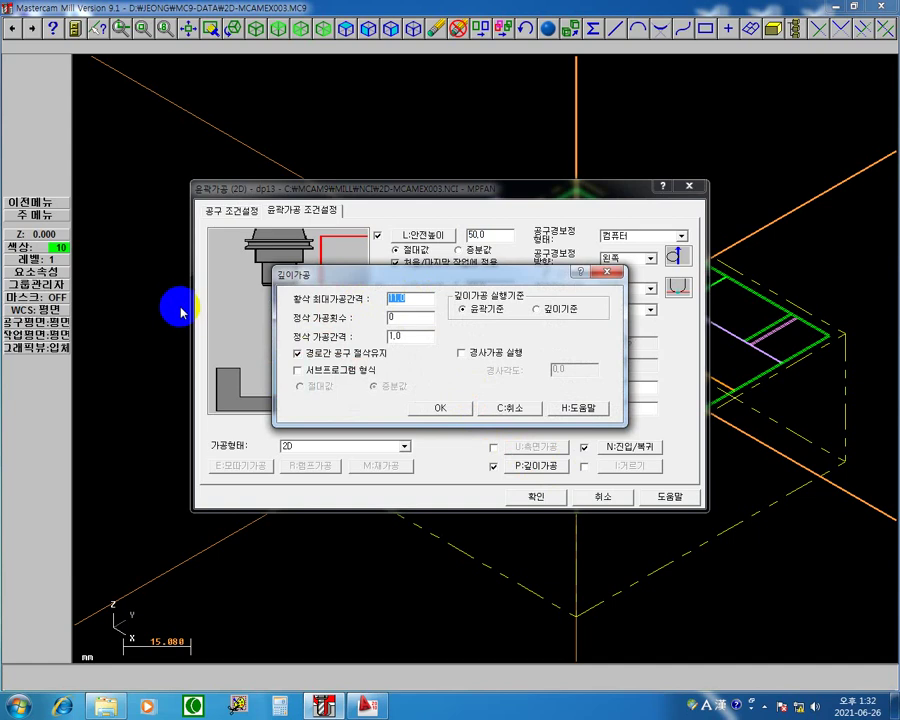
{"action": "type", "text": "3"}
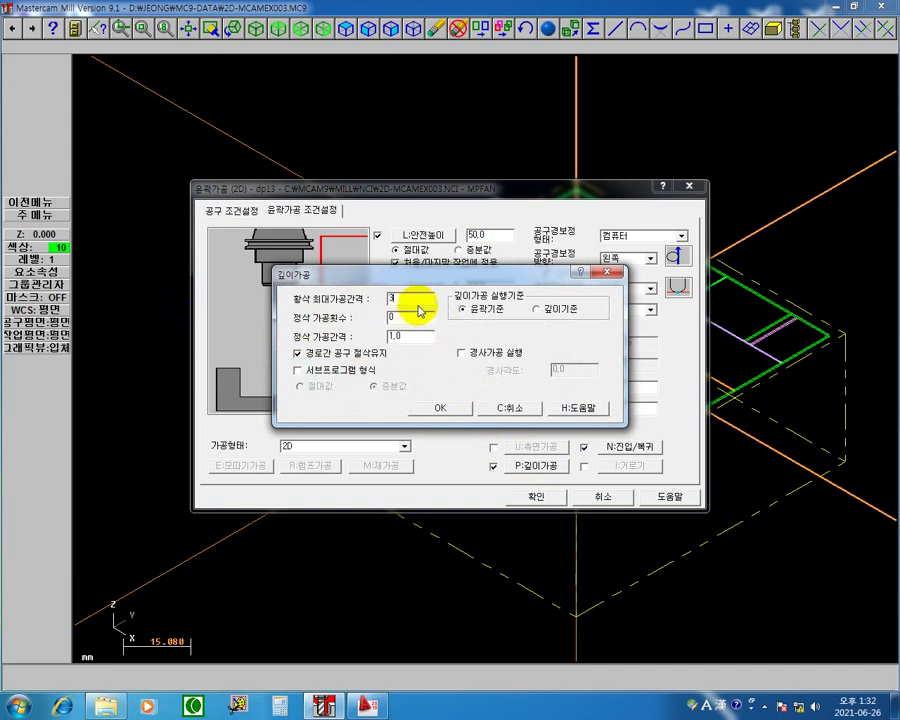
{"action": "left_click", "coordinate": [457, 410]}
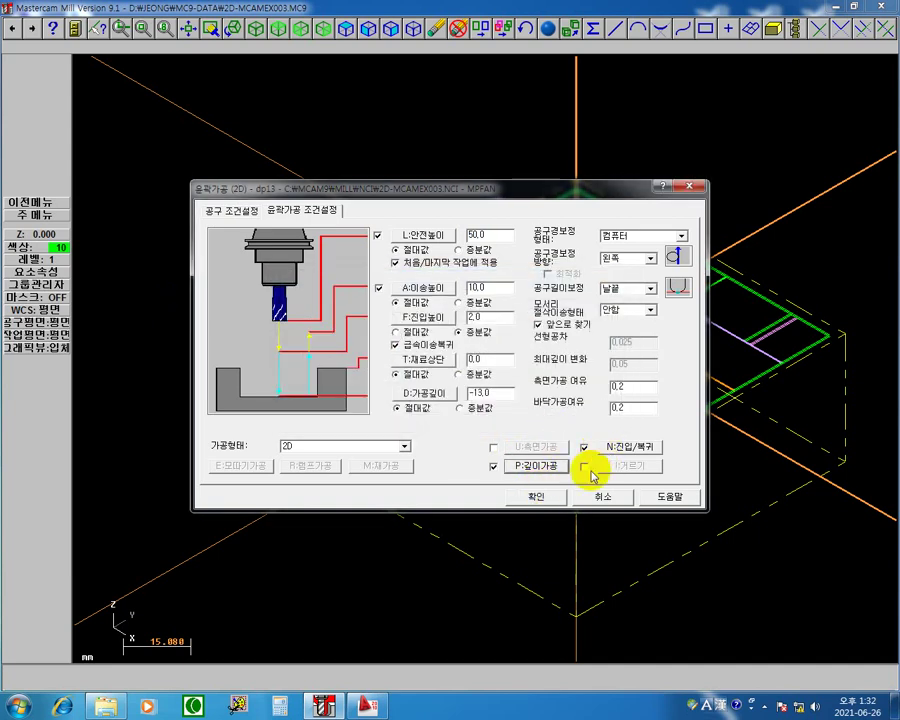
{"action": "left_click", "coordinate": [552, 490]}
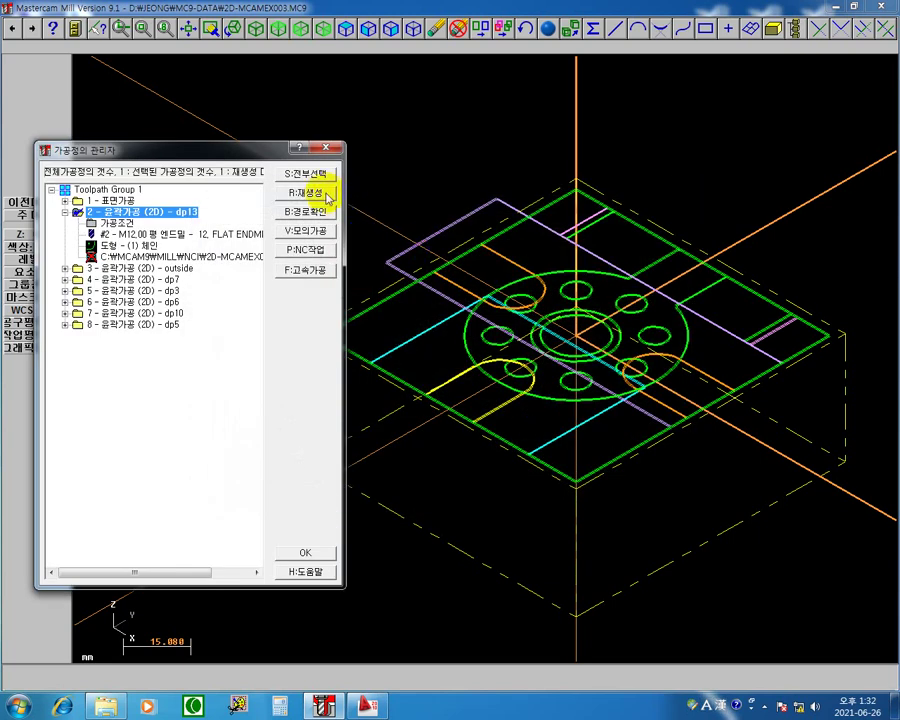
{"action": "left_click", "coordinate": [328, 196]}
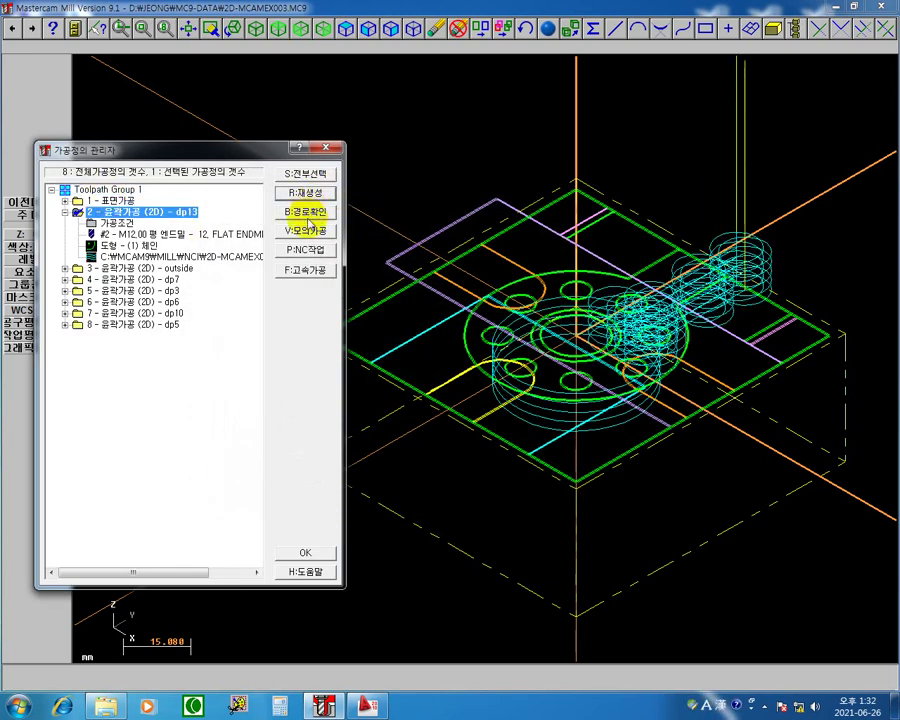
- Simulate all operations on the solid stock with the updated dp13 depth cuts, through the face and dp13 contours, then close the simulation
{"action": "left_click", "coordinate": [307, 235]}
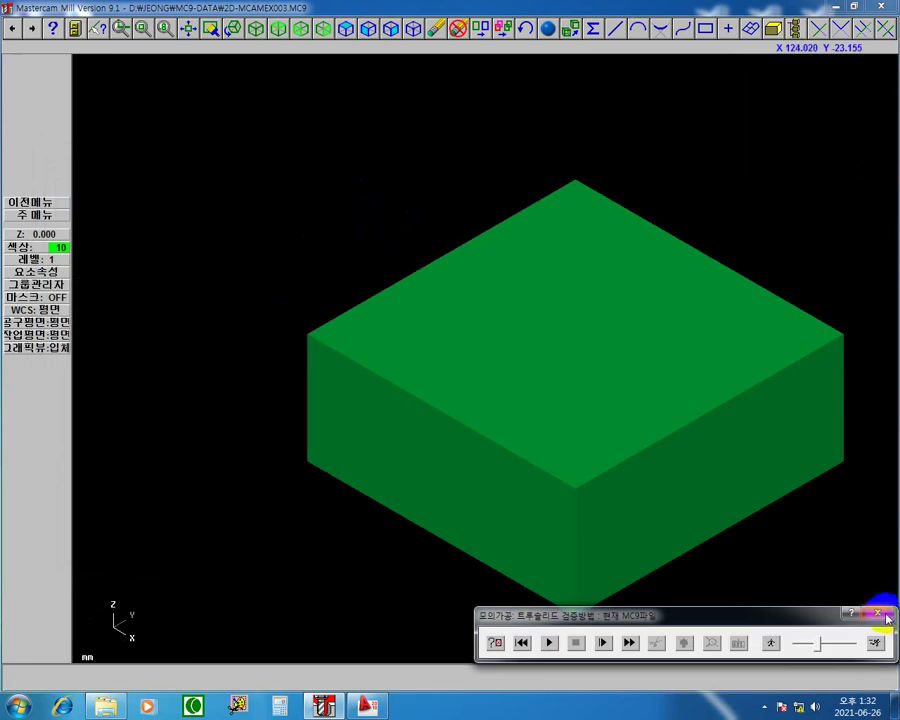
{"action": "left_click", "coordinate": [869, 613]}
{"action": "left_click", "coordinate": [306, 174]}
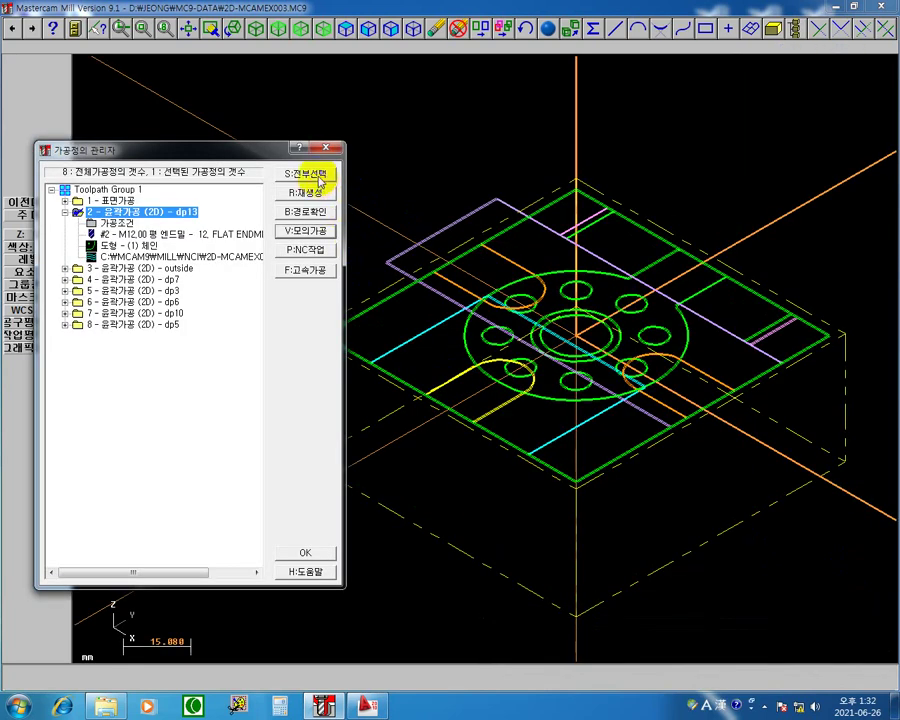
{"action": "left_click", "coordinate": [306, 232]}
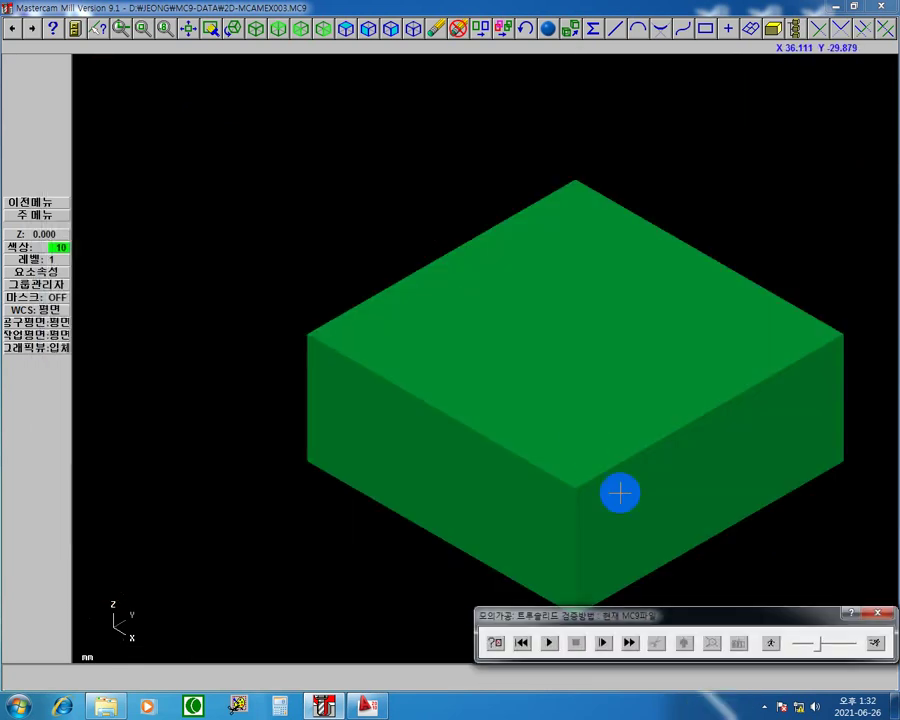
{"action": "left_click", "coordinate": [547, 644]}
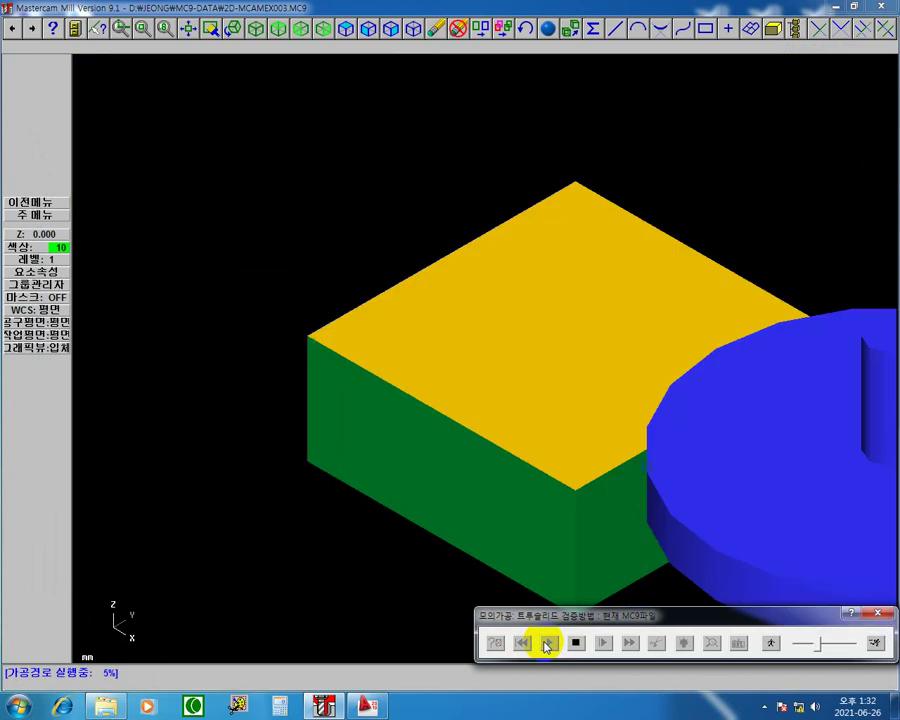
{"action": "left_click", "coordinate": [547, 644]}
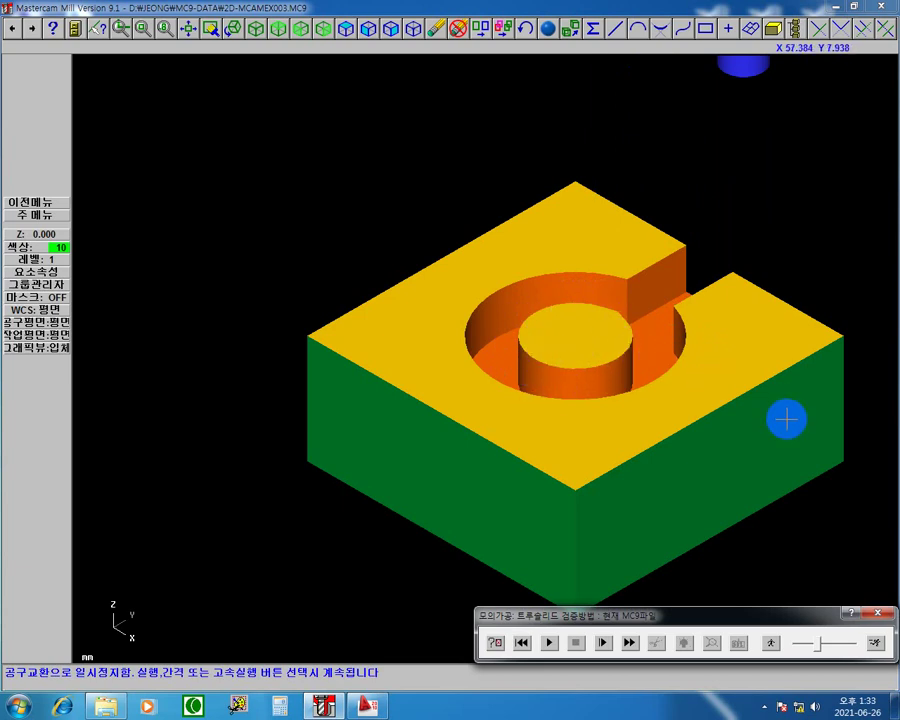
{"action": "left_click", "coordinate": [880, 618]}
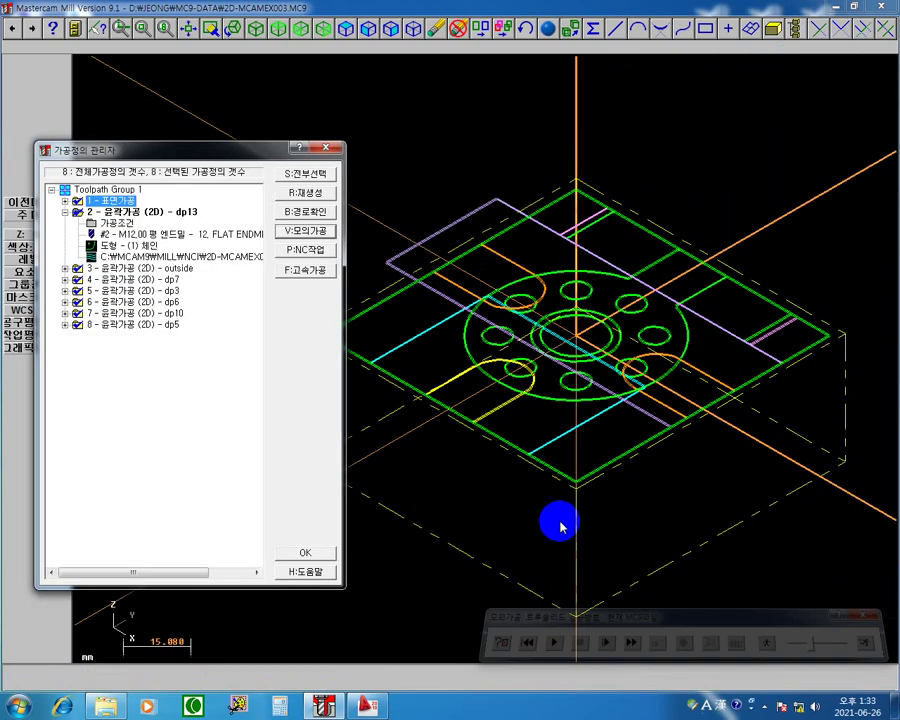
- Copy the dp13 contour operation and paste the duplicate directly below the original in the toolpath group
{"action": "left_click", "coordinate": [124, 213]}
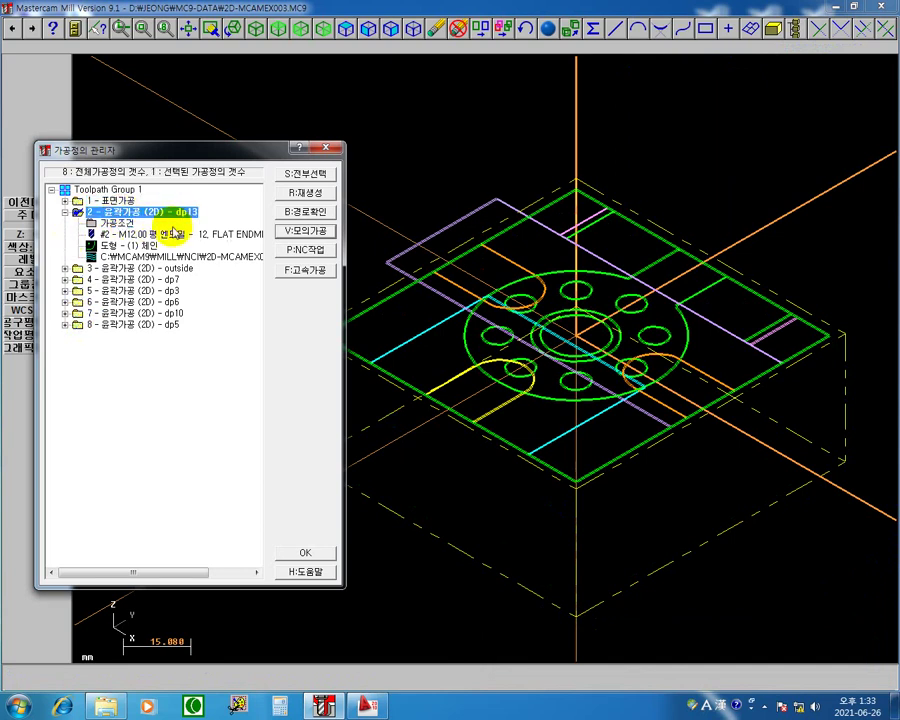
{"action": "right_click", "coordinate": [120, 222]}
{"action": "left_click", "coordinate": [150, 294]}
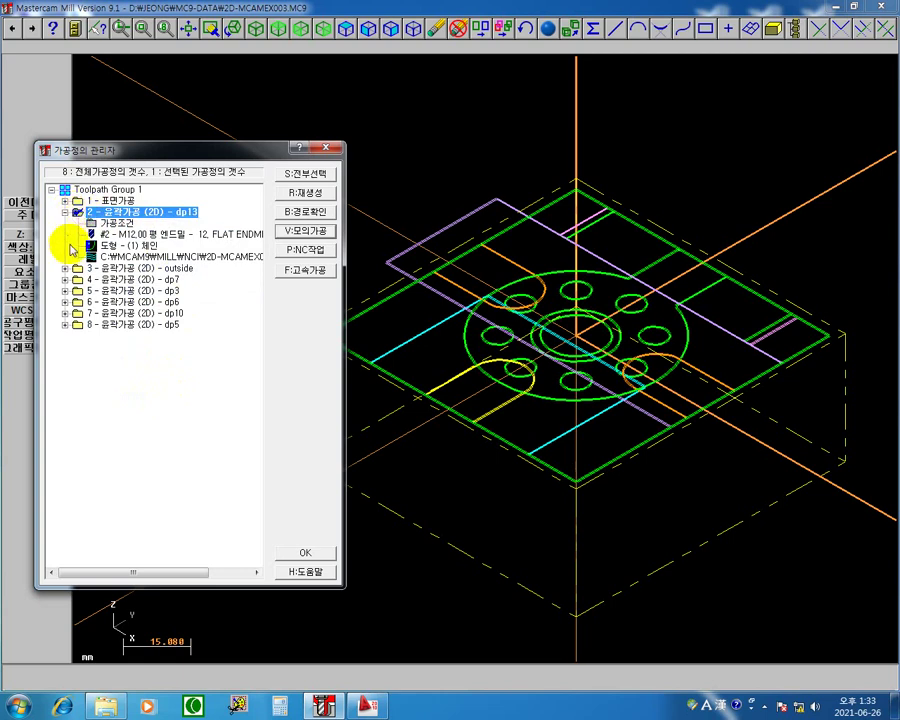
{"action": "left_click", "coordinate": [78, 325]}
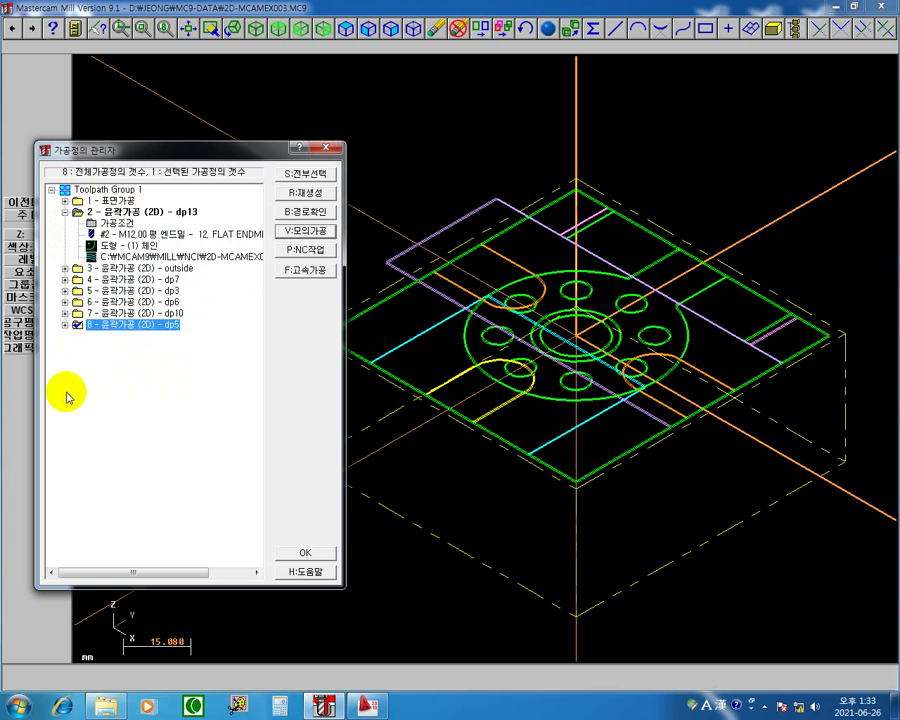
{"action": "left_click", "coordinate": [97, 212]}
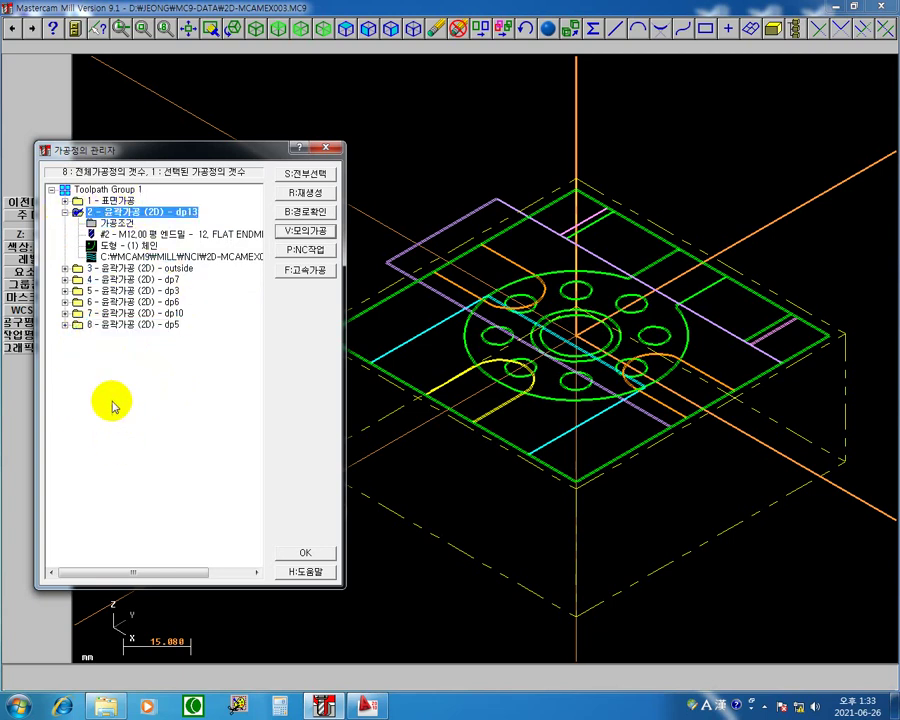
{"action": "right_click", "coordinate": [118, 365]}
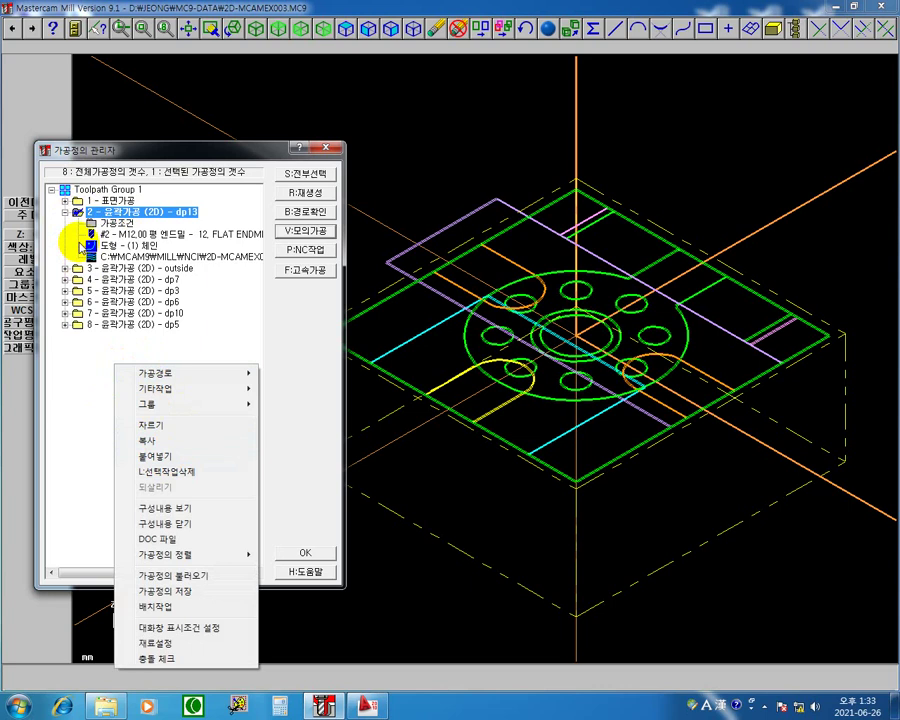
{"action": "left_click", "coordinate": [170, 457]}
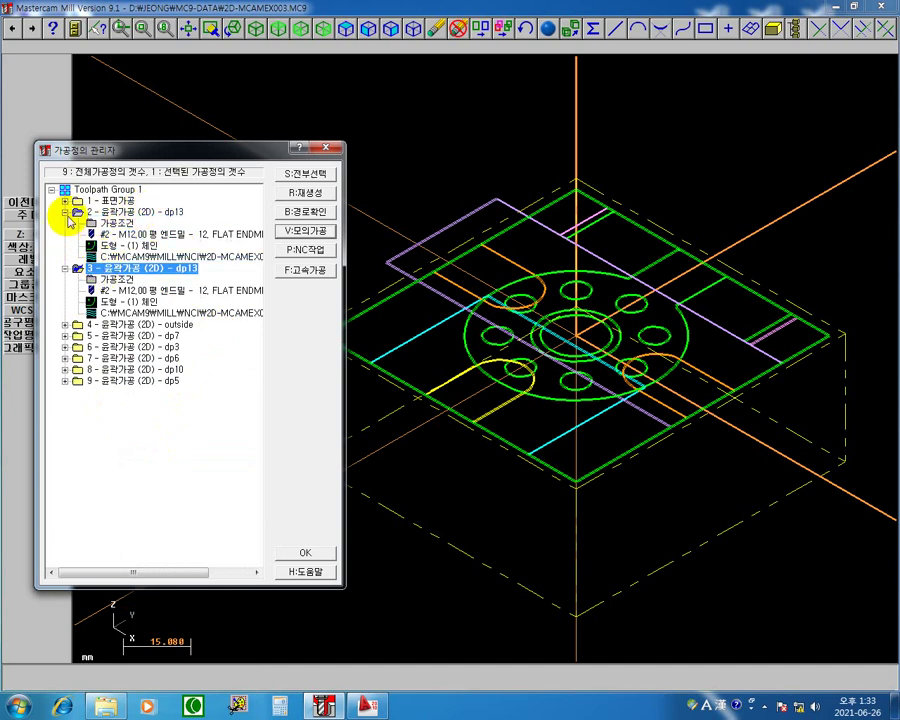
- Rechain the geometry of the duplicated dp13 operation to the larger of the two concentric circles at the part's centre
{"action": "left_click", "coordinate": [65, 212]}
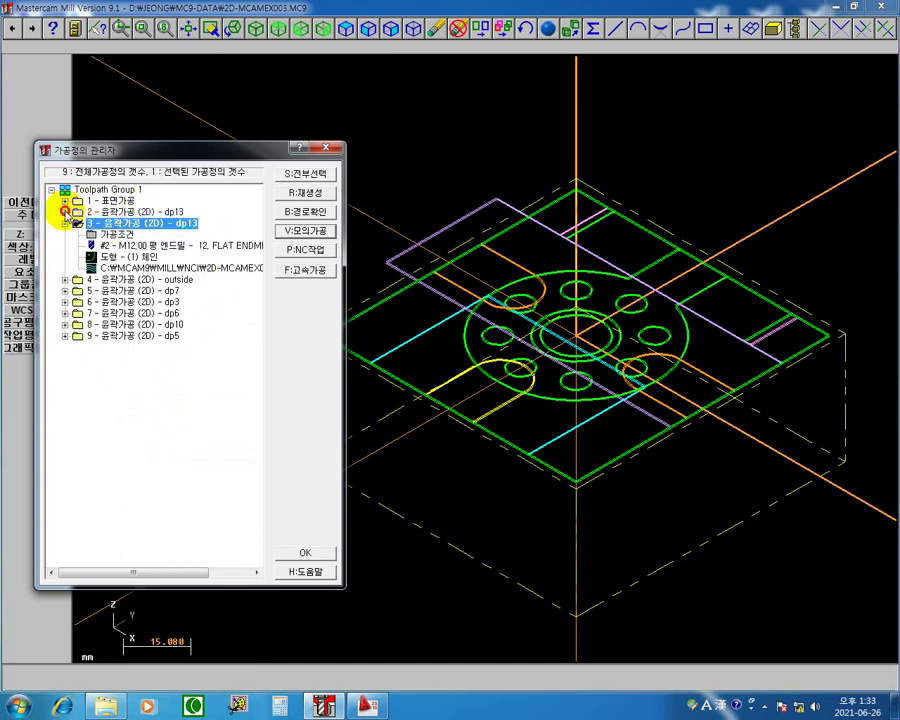
{"action": "left_click", "coordinate": [130, 257]}
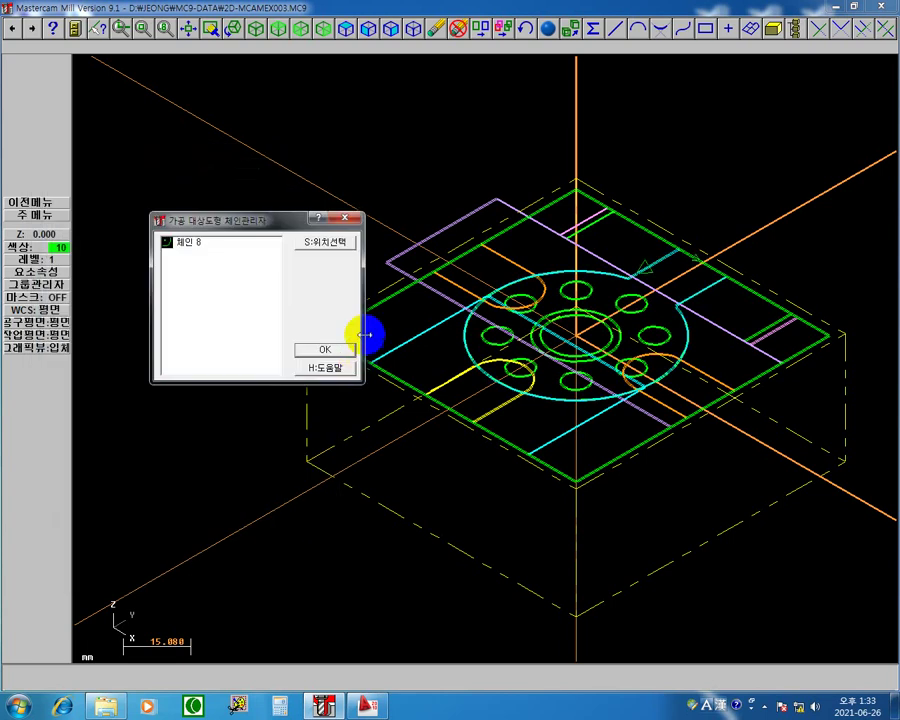
{"action": "right_click", "coordinate": [218, 264]}
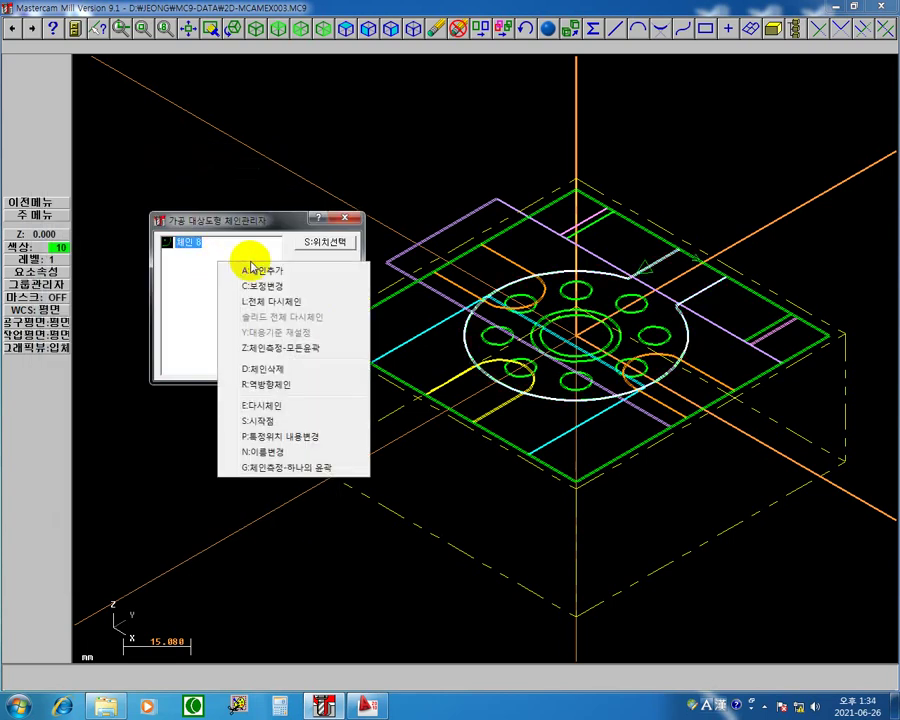
{"action": "left_click", "coordinate": [283, 302]}
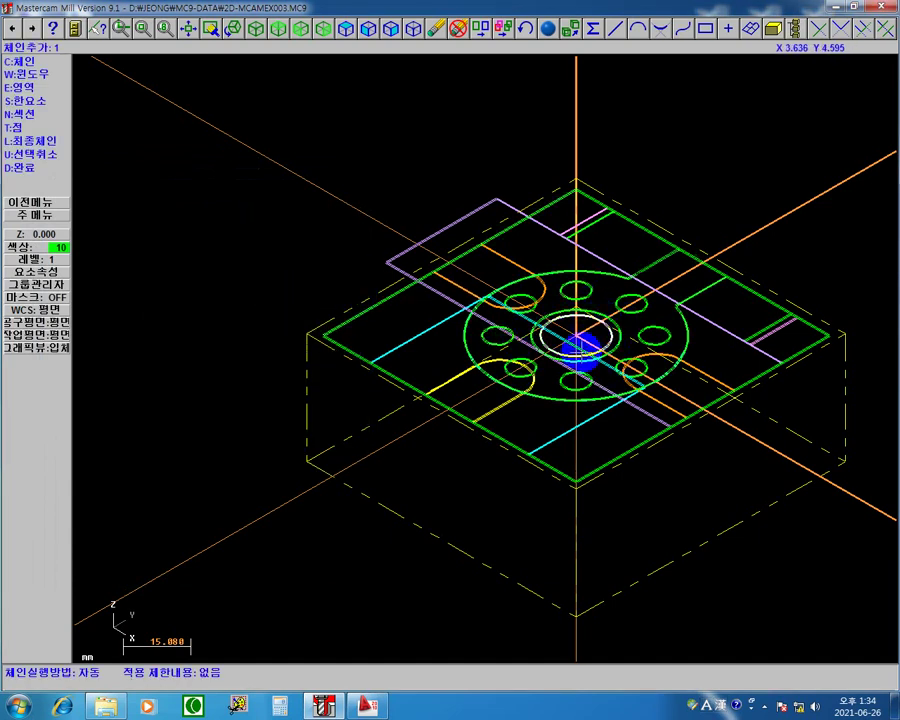
{"action": "left_click", "coordinate": [518, 368]}
{"action": "left_click", "coordinate": [615, 325]}
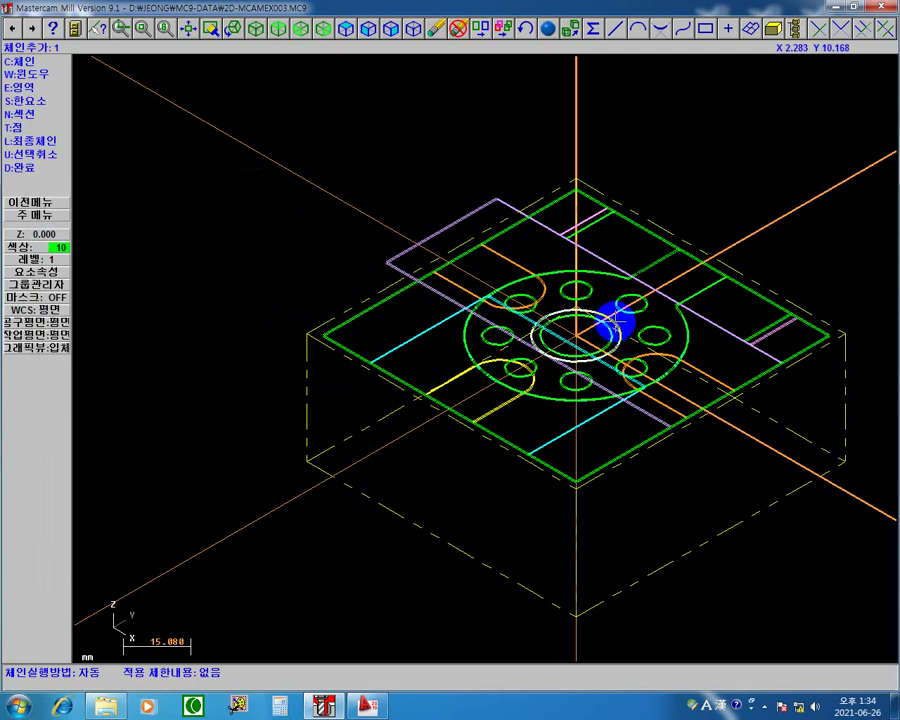
{"action": "left_click", "coordinate": [610, 292]}
{"action": "left_click", "coordinate": [608, 316]}
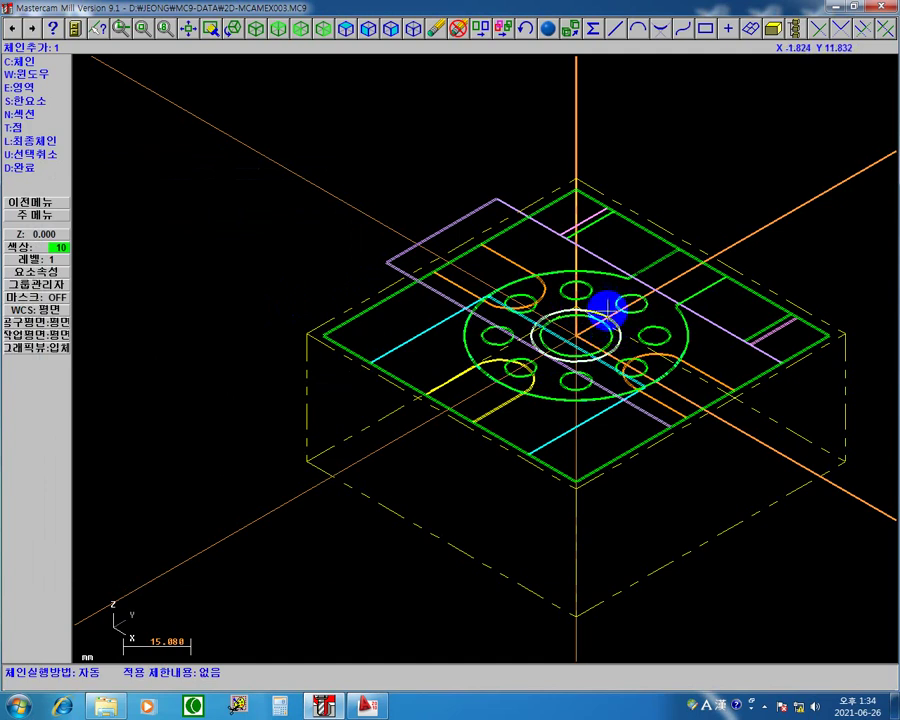
{"action": "left_click", "coordinate": [607, 311]}
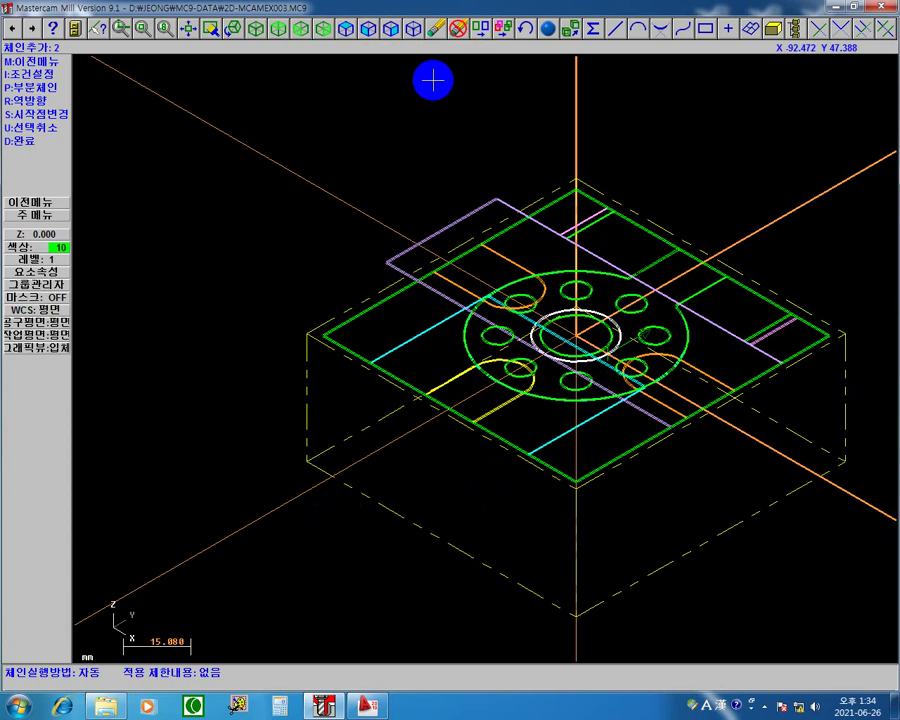
- Reverse the direction of the central circle chain so it runs clockwise in the top view
{"action": "left_click", "coordinate": [278, 28]}
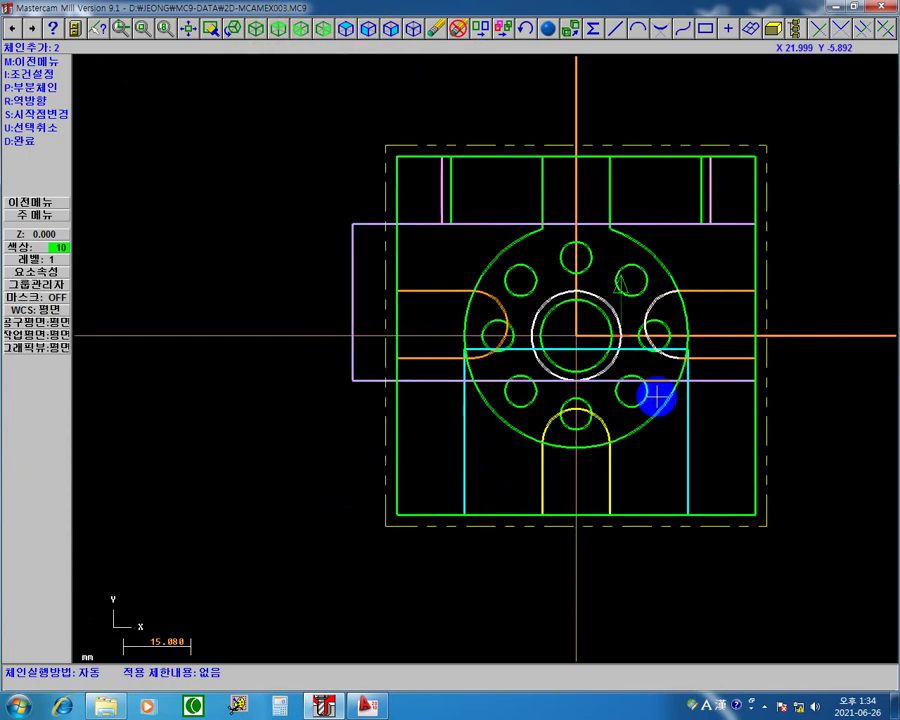
{"action": "scroll", "coordinate": [633, 386], "scroll_direction": "up", "scroll_amount": 1}
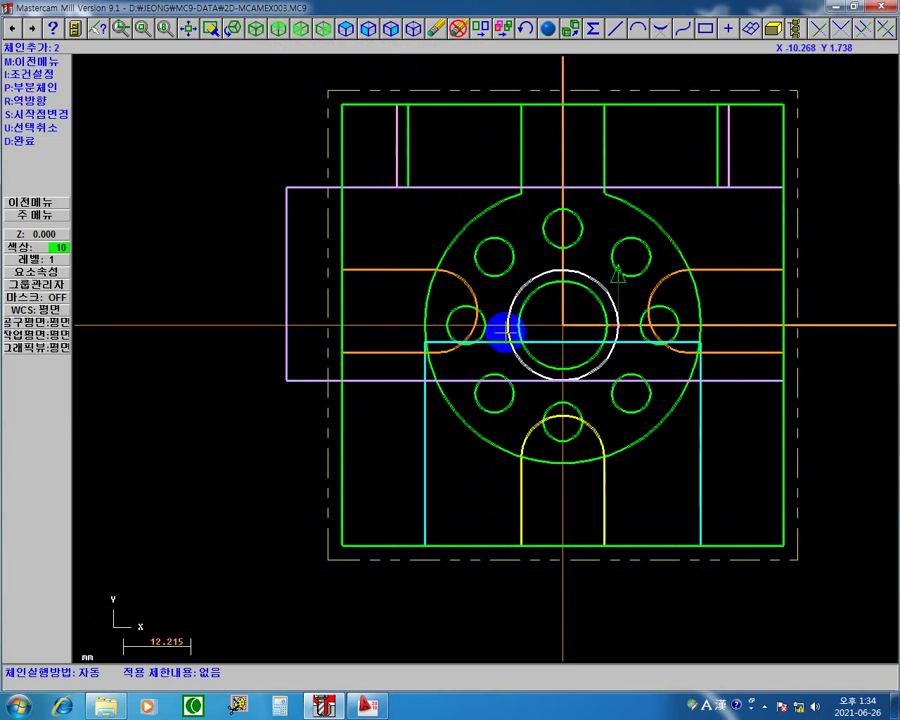
{"action": "left_click", "coordinate": [558, 369]}
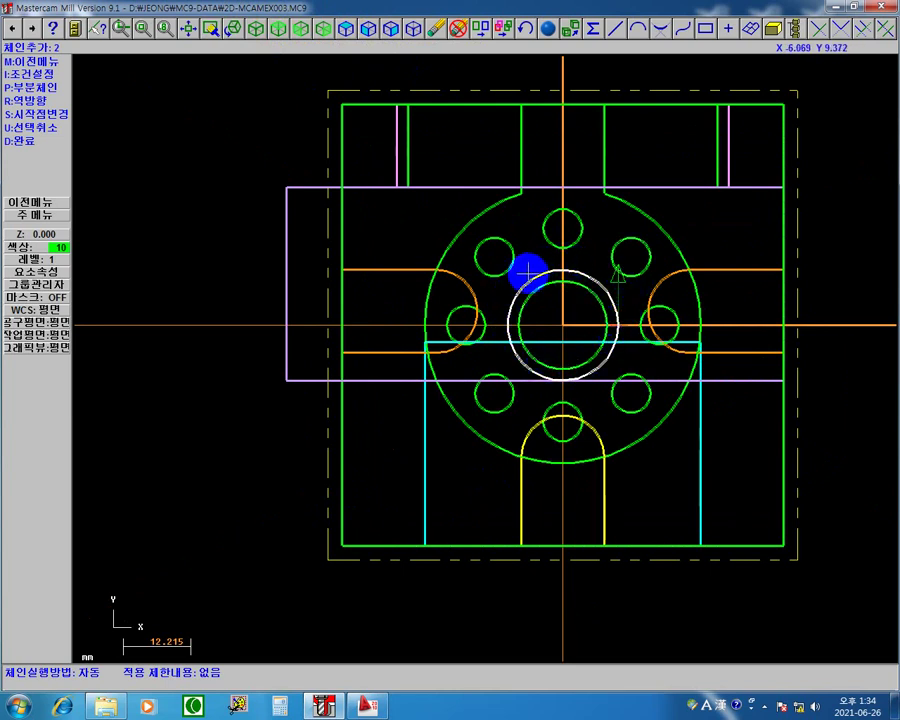
{"action": "left_click", "coordinate": [539, 333]}
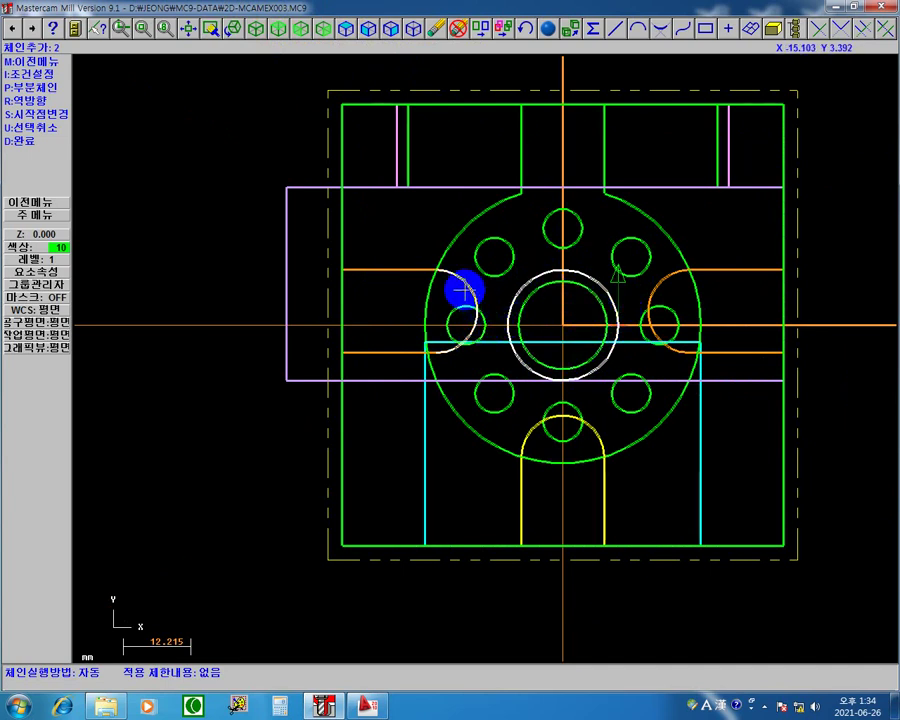
{"action": "left_click", "coordinate": [63, 113]}
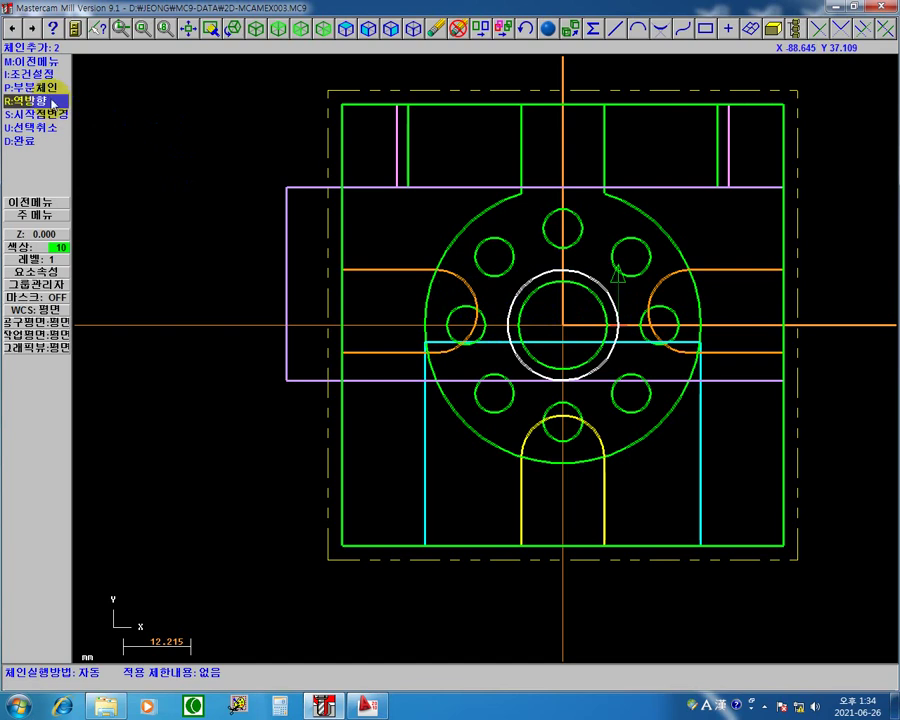
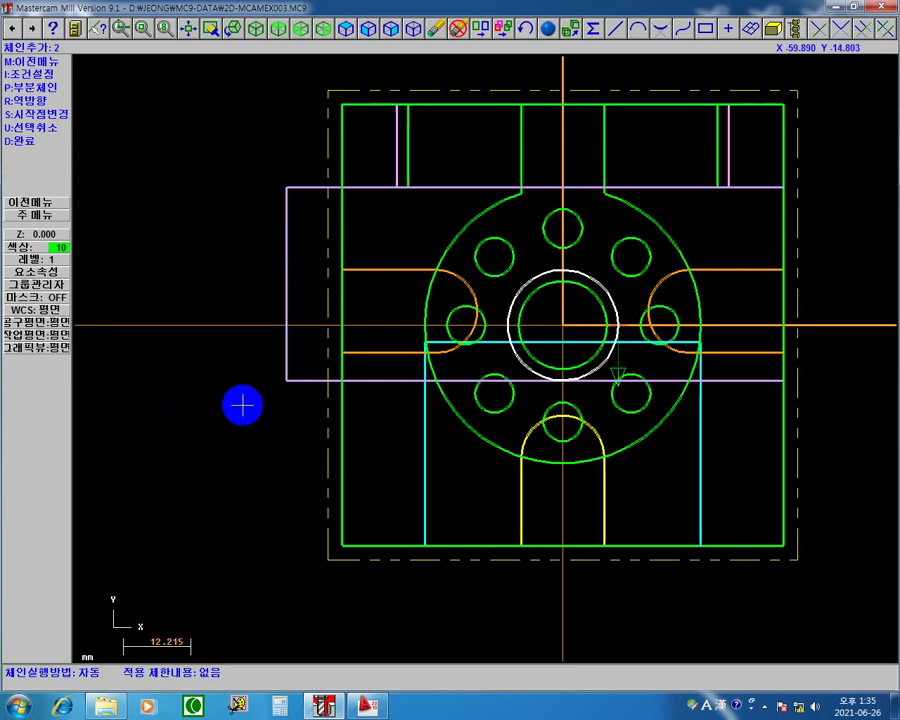
- Accept the new circle chain and regenerate the toolpath of the duplicated dp13 contour
{"action": "left_click", "coordinate": [488, 325]}
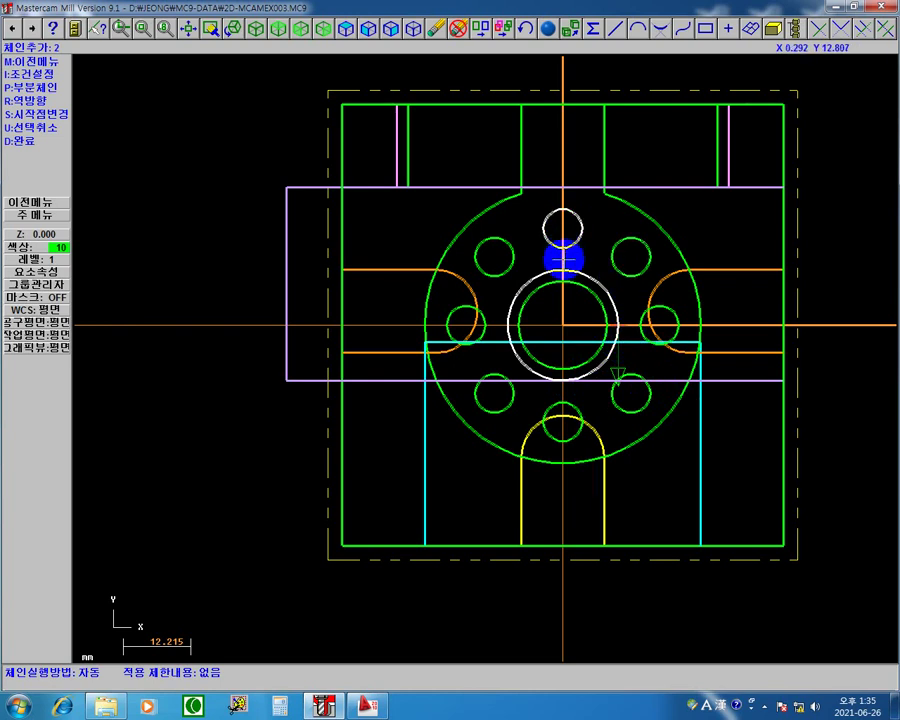
{"action": "left_click", "coordinate": [58, 144]}
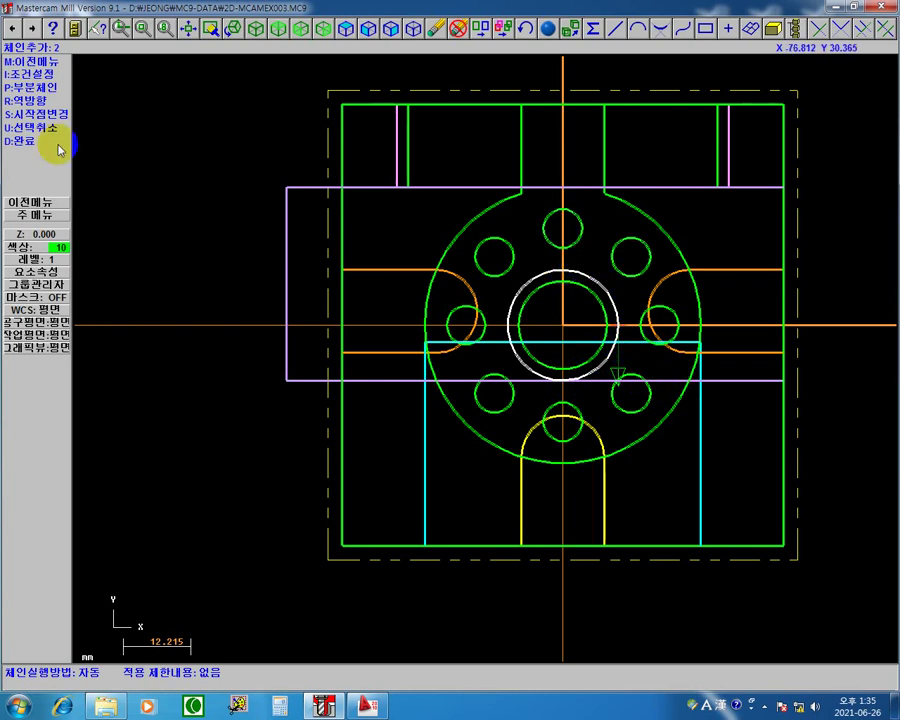
{"action": "left_click", "coordinate": [327, 351]}
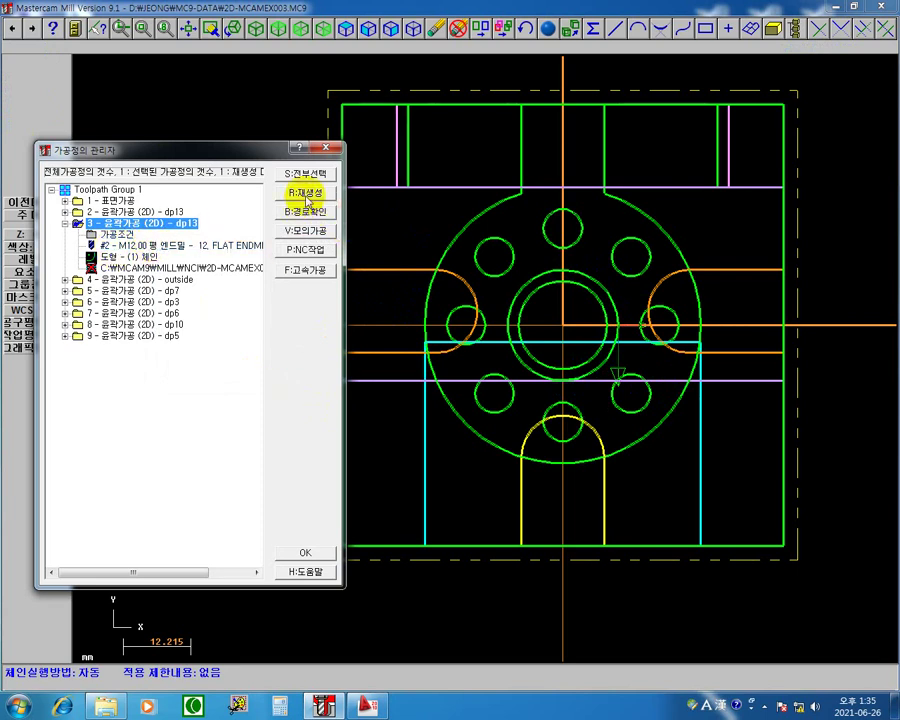
{"action": "left_click", "coordinate": [304, 193]}
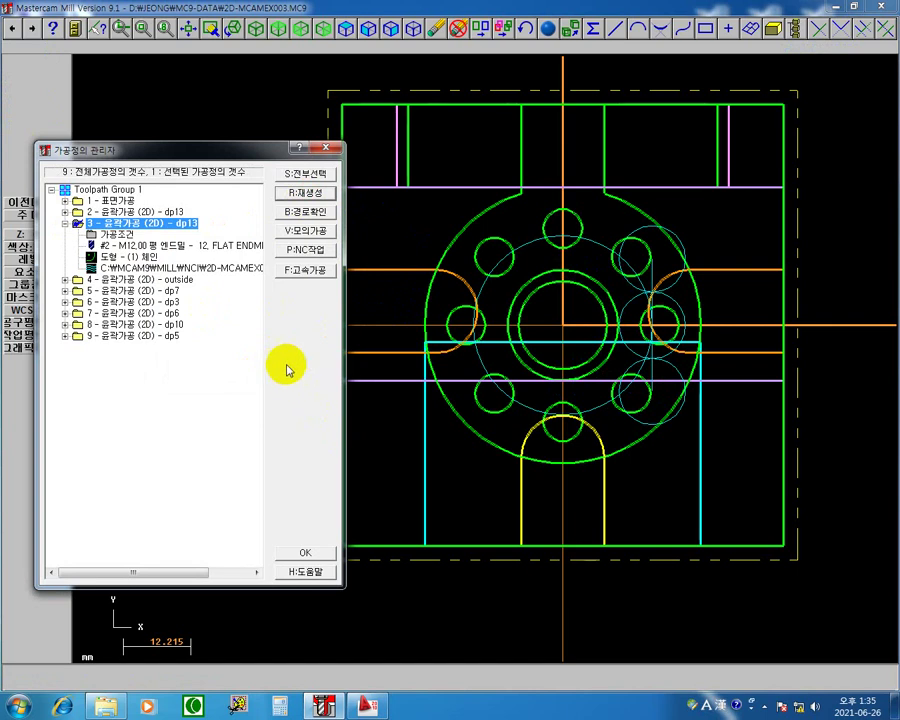
- Backplot the duplicated dp13 contour step by step around the central circle through its depth cuts to the end
{"action": "left_click", "coordinate": [316, 216]}
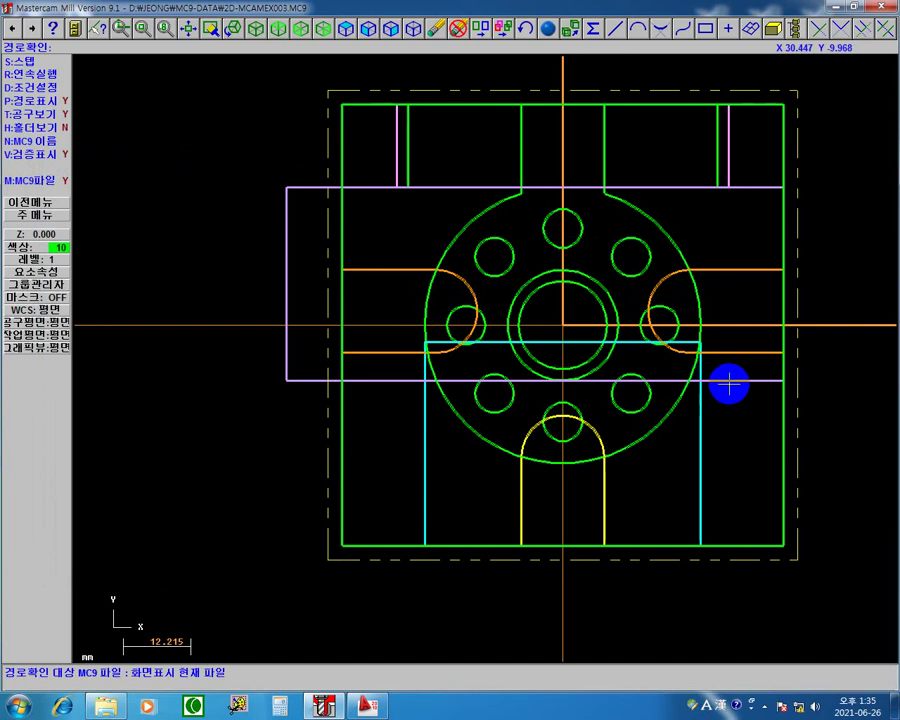
{"action": "key", "text": "r"}
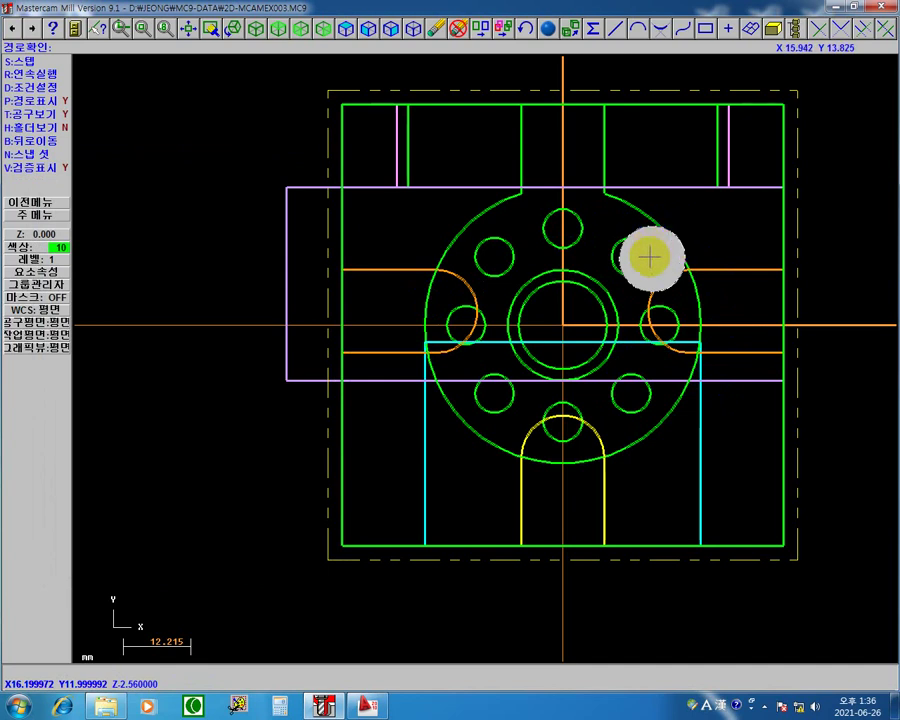
{"action": "left_click", "coordinate": [644, 326]}
{"action": "left_click", "coordinate": [667, 340]}
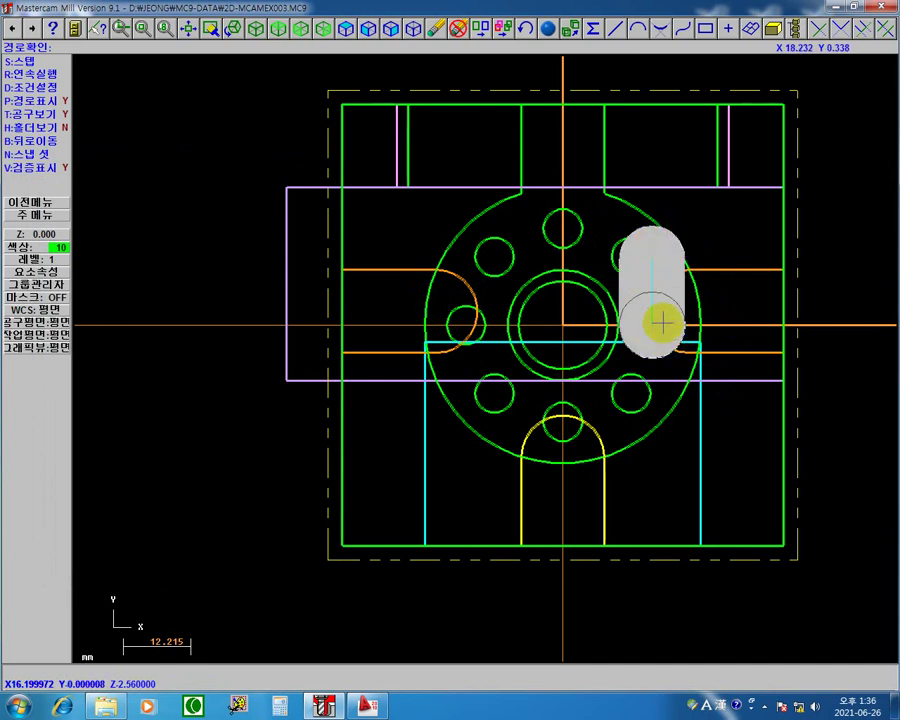
{"action": "left_click_drag", "start_coordinate": [650, 345], "coordinate": [630, 390]}
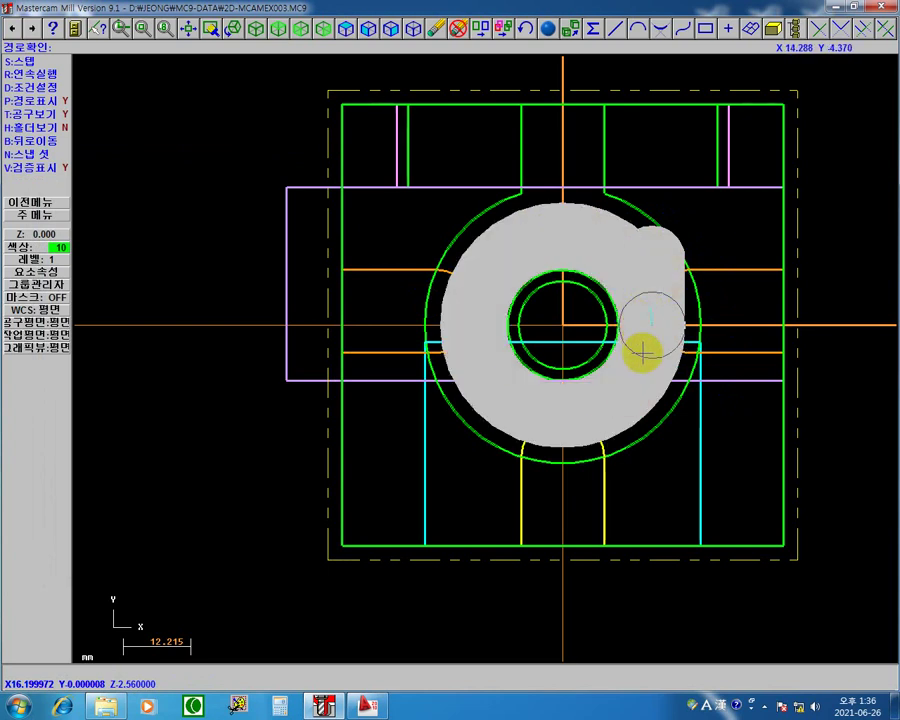
{"action": "left_click", "coordinate": [649, 414]}
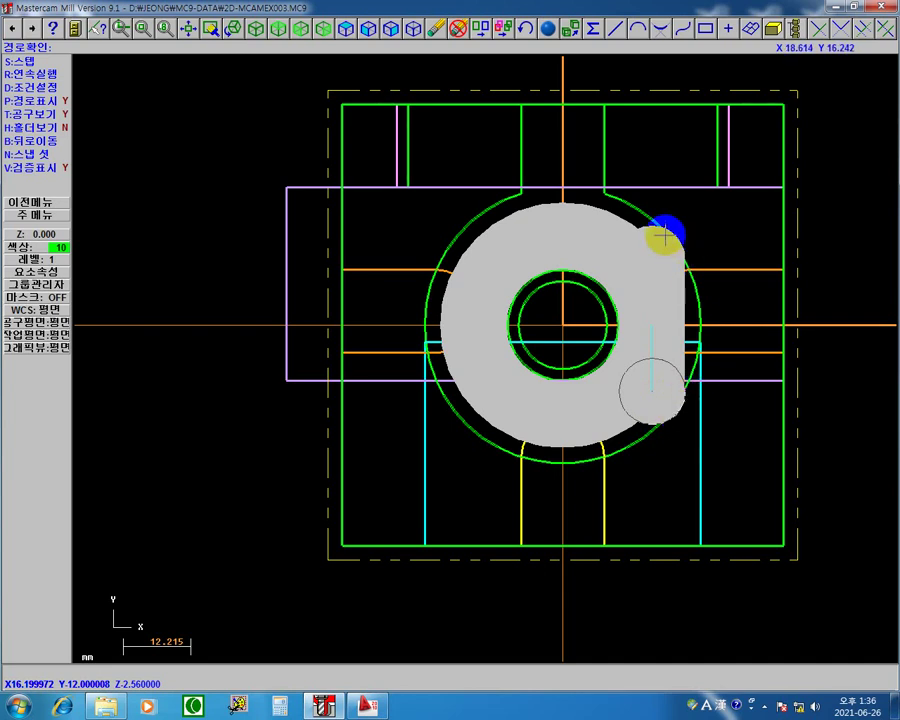
{"action": "left_click", "coordinate": [694, 381]}
{"action": "mouse_move", "coordinate": [692, 388]}
{"action": "left_mouse_down"}
{"action": "mouse_move", "coordinate": [676, 280]}
{"action": "mouse_move", "coordinate": [661, 258]}
{"action": "left_mouse_up"}
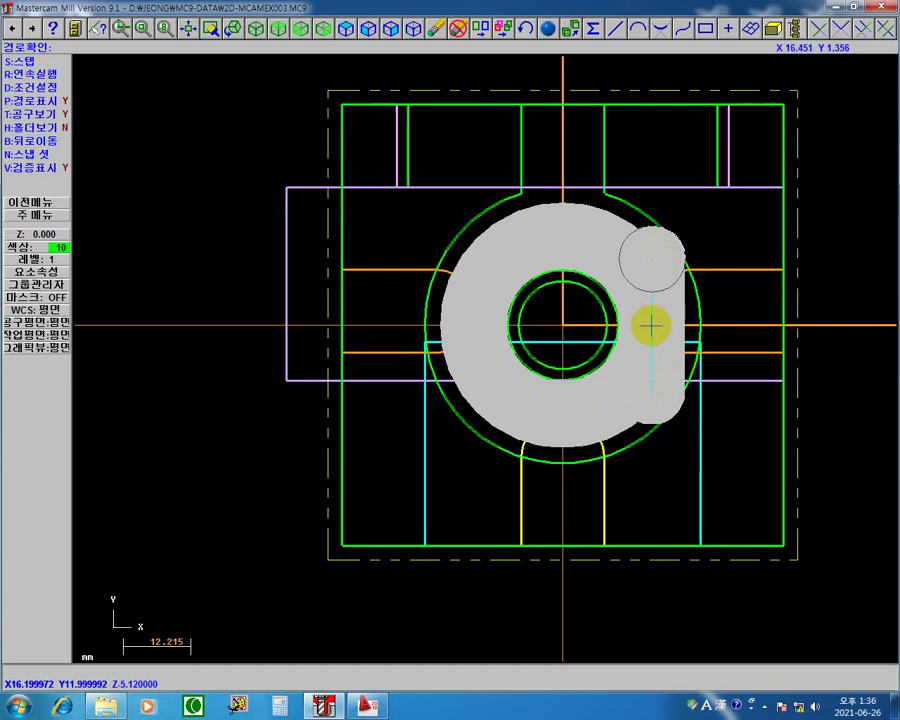
{"action": "mouse_move", "coordinate": [643, 338]}
{"action": "left_mouse_down"}
{"action": "mouse_move", "coordinate": [565, 368]}
{"action": "mouse_move", "coordinate": [678, 288]}
{"action": "mouse_move", "coordinate": [665, 213]}
{"action": "mouse_move", "coordinate": [655, 250]}
{"action": "mouse_move", "coordinate": [699, 343]}
{"action": "mouse_move", "coordinate": [699, 368]}
{"action": "mouse_move", "coordinate": [713, 341]}
{"action": "mouse_move", "coordinate": [686, 240]}
{"action": "mouse_move", "coordinate": [685, 283]}
{"action": "left_mouse_up"}
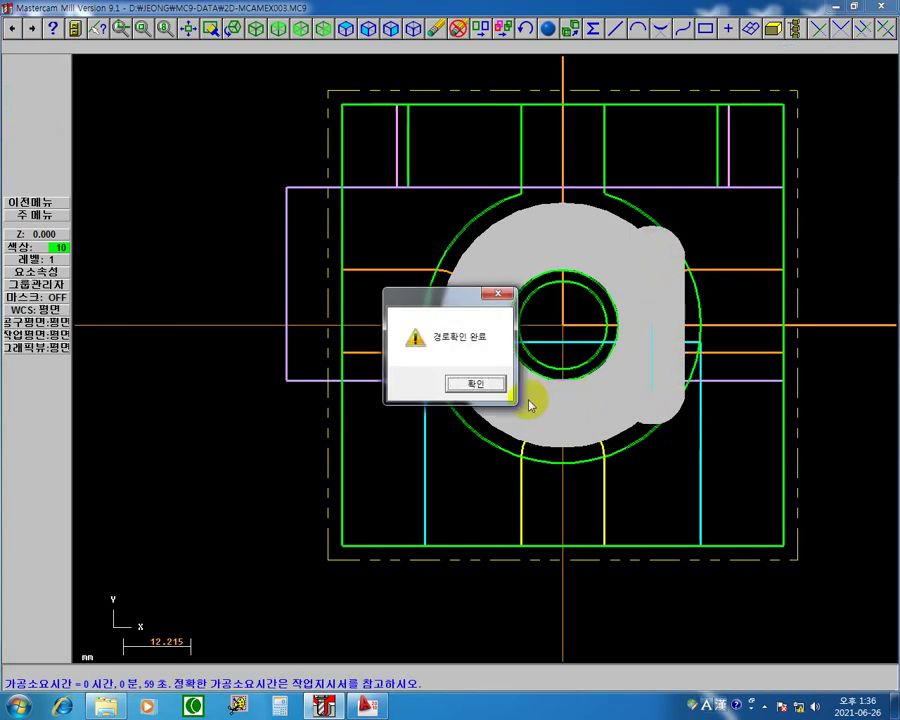
{"action": "left_click", "coordinate": [476, 385]}
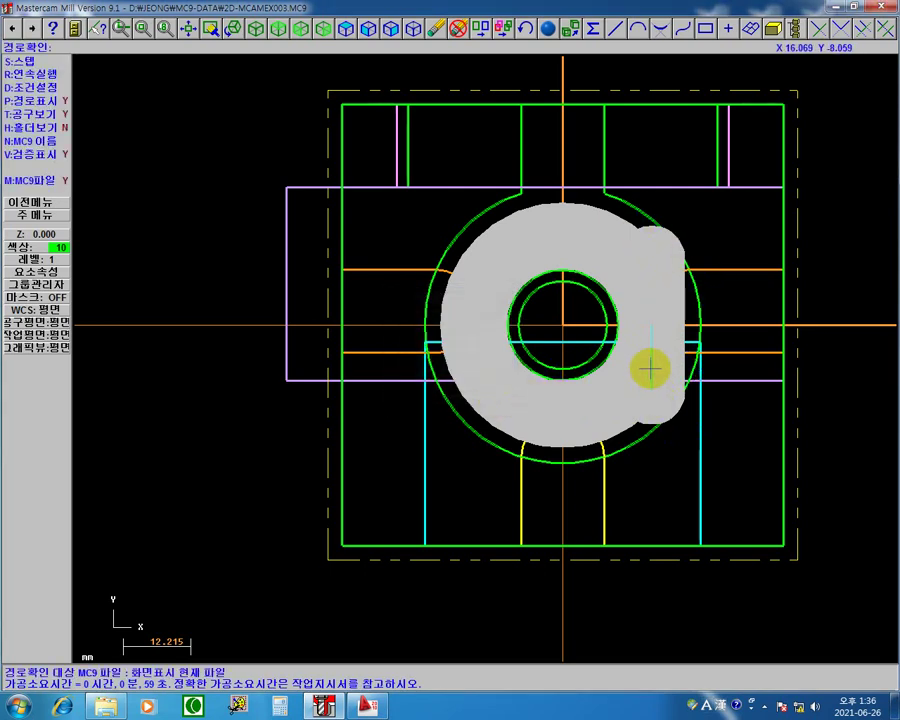
- Replay the central circle contour's backplot continuously with the whole part in view
{"action": "left_click", "coordinate": [565, 258]}
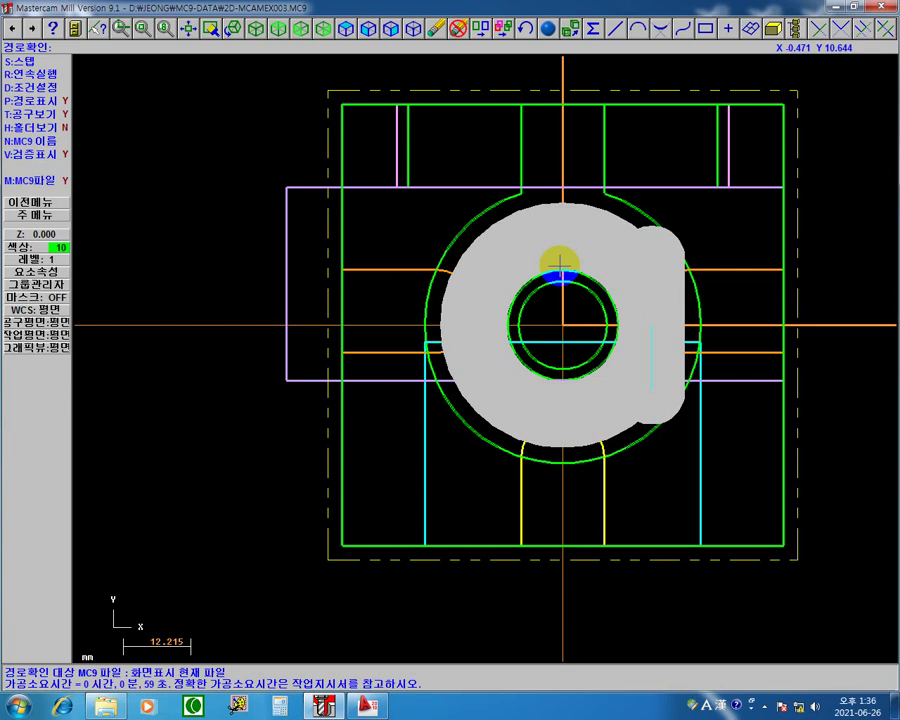
{"action": "left_click", "coordinate": [448, 258]}
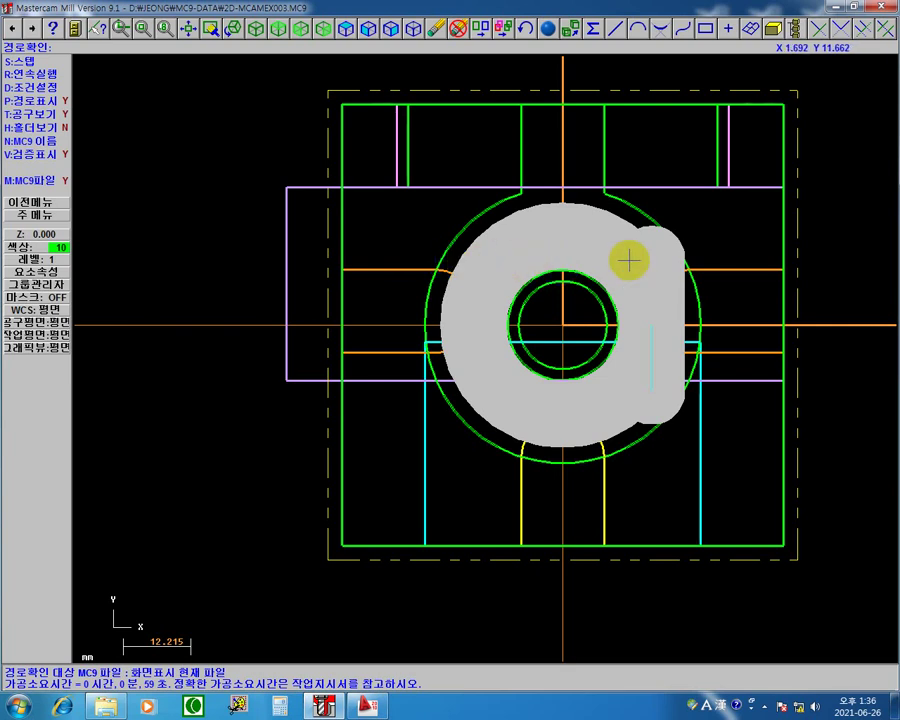
{"action": "left_click", "coordinate": [537, 262]}
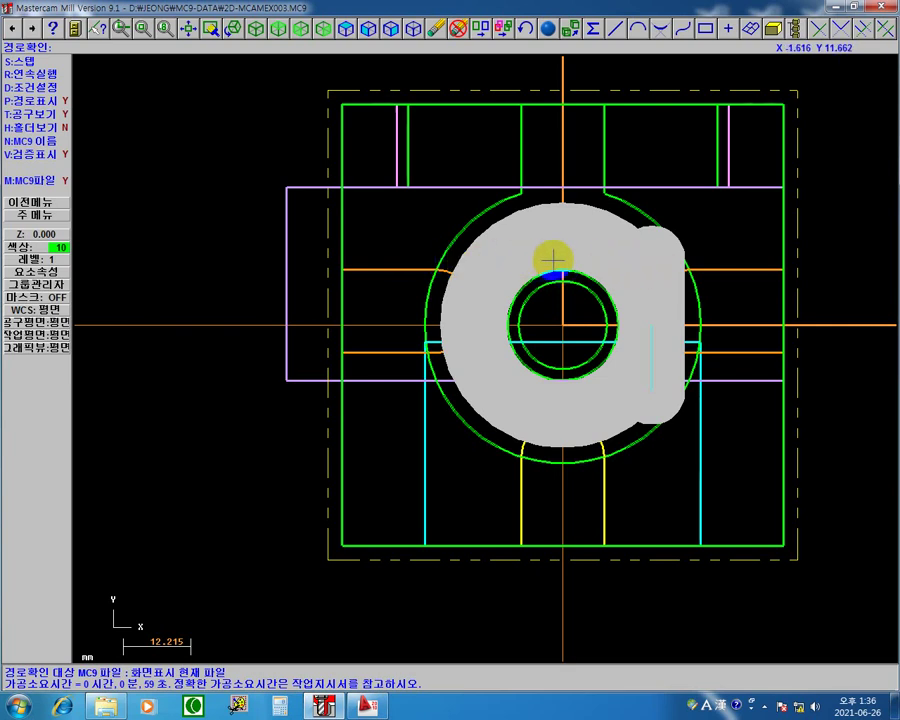
{"action": "left_click", "coordinate": [626, 274]}
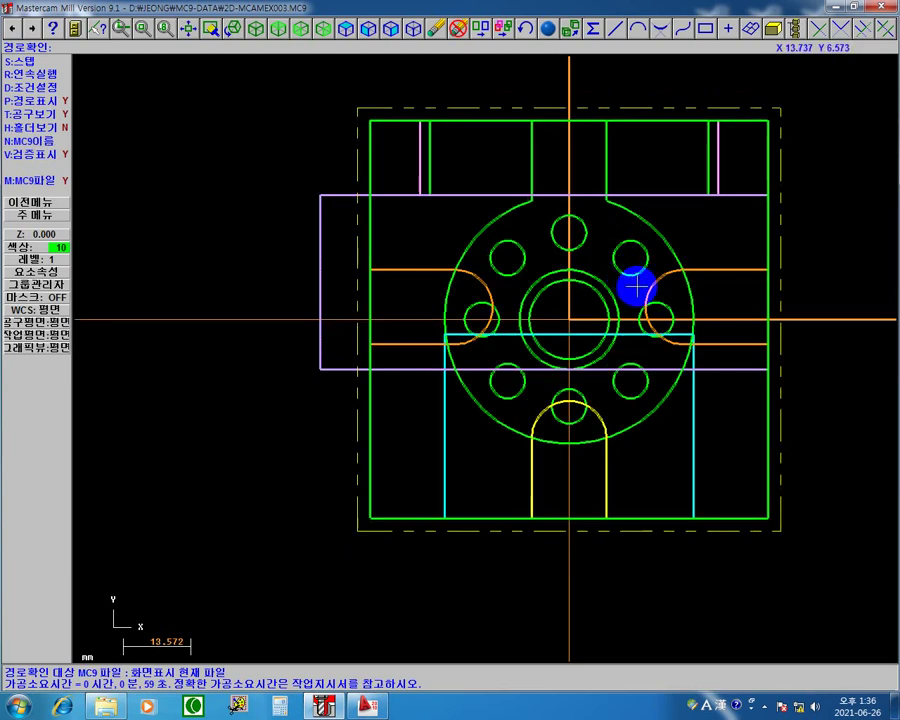
{"action": "scroll", "coordinate": [636, 283], "scroll_direction": "down", "scroll_amount": 2}
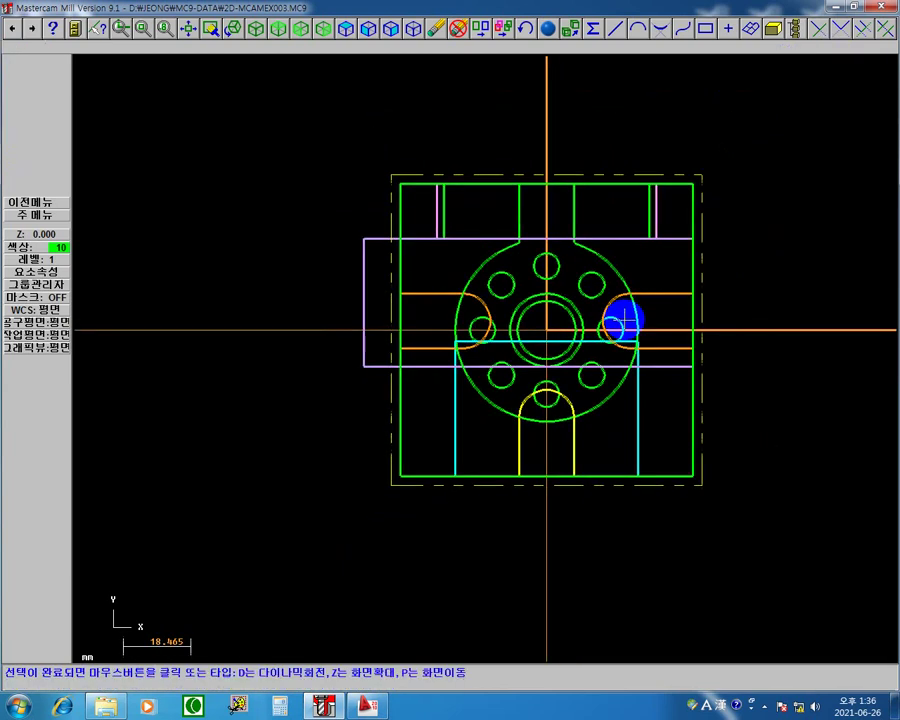
{"action": "middle_click_drag", "start_coordinate": [624, 297], "coordinate": [592, 344]}
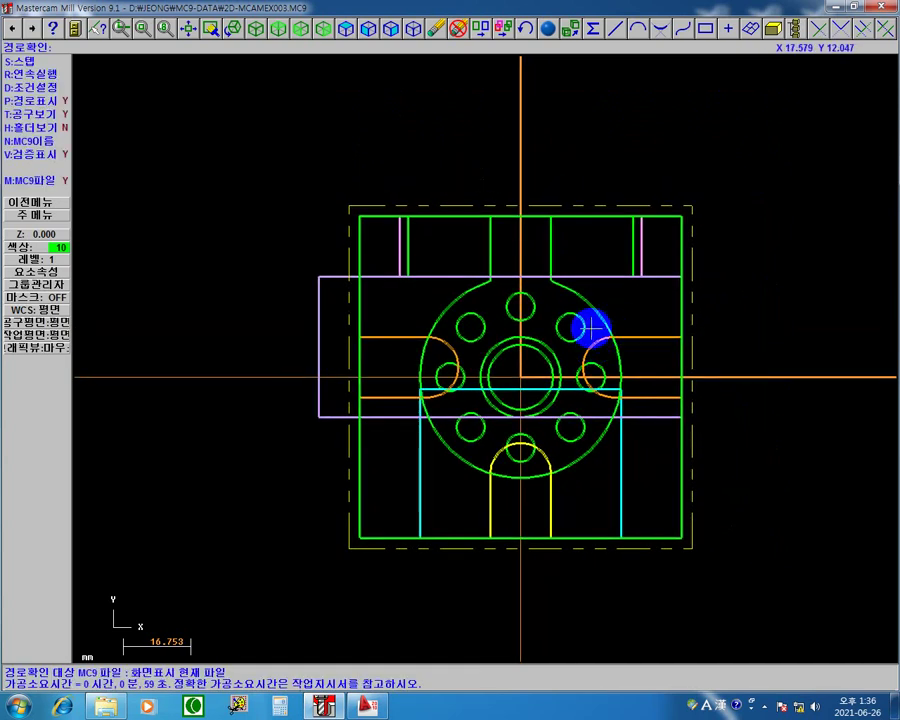
{"action": "left_click", "coordinate": [52, 73]}
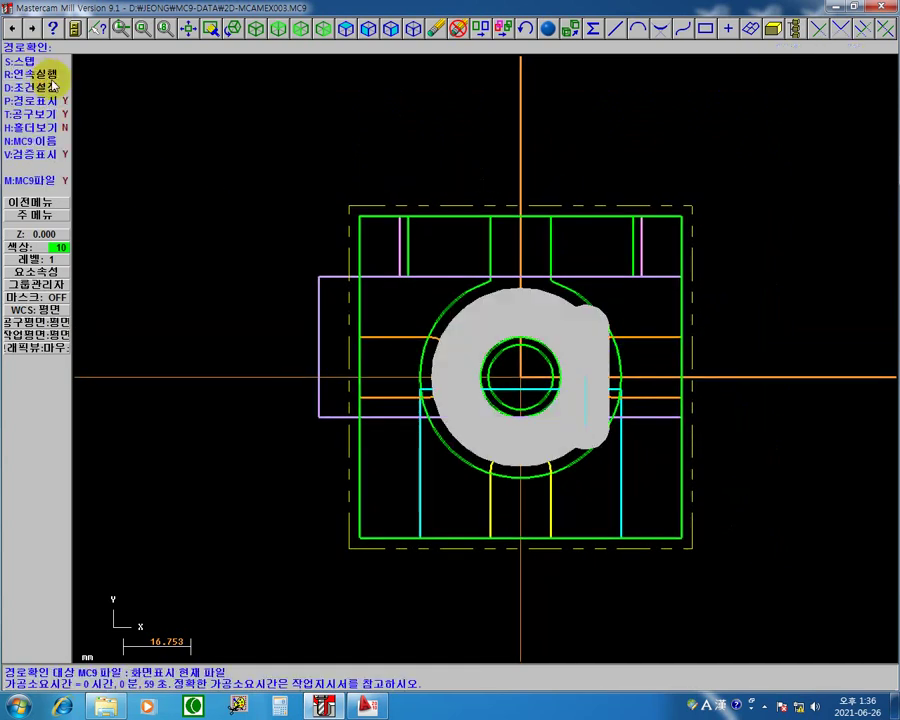
- Switch to the screen pen and mark the boss circle's centre, upper and right quadrant points in magenta
{"action": "key", "text": "F12"}
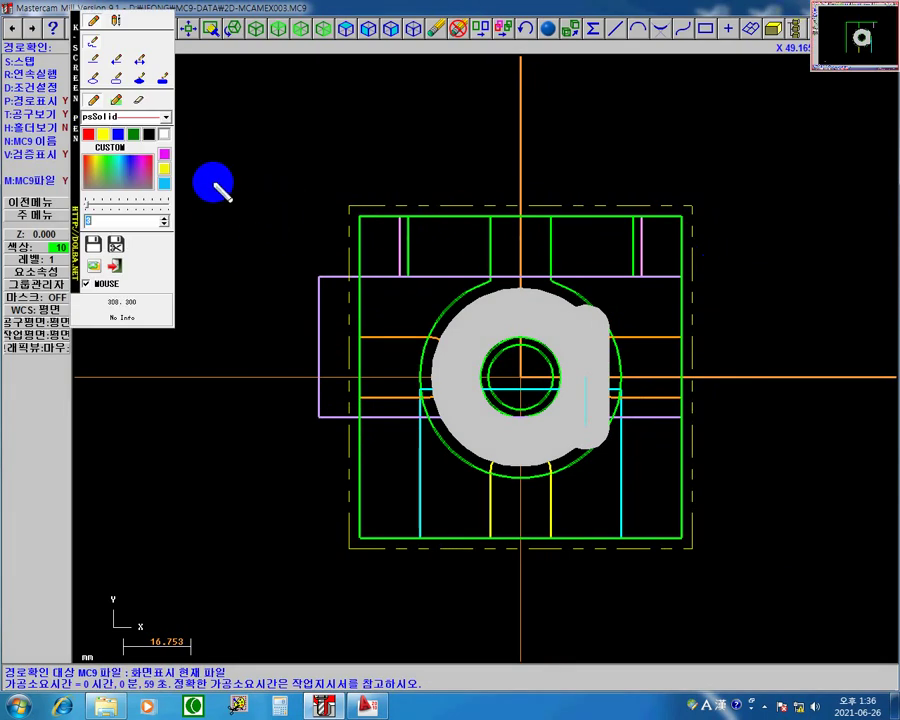
{"action": "left_click", "coordinate": [164, 155]}
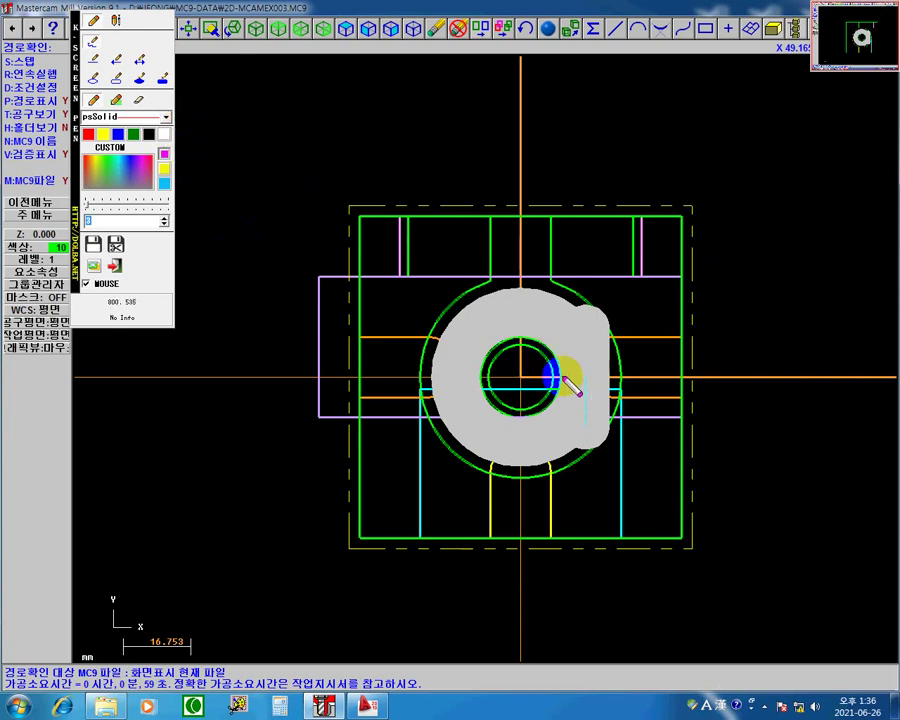
{"action": "left_click_drag", "start_coordinate": [559, 377], "coordinate": [556, 381]}
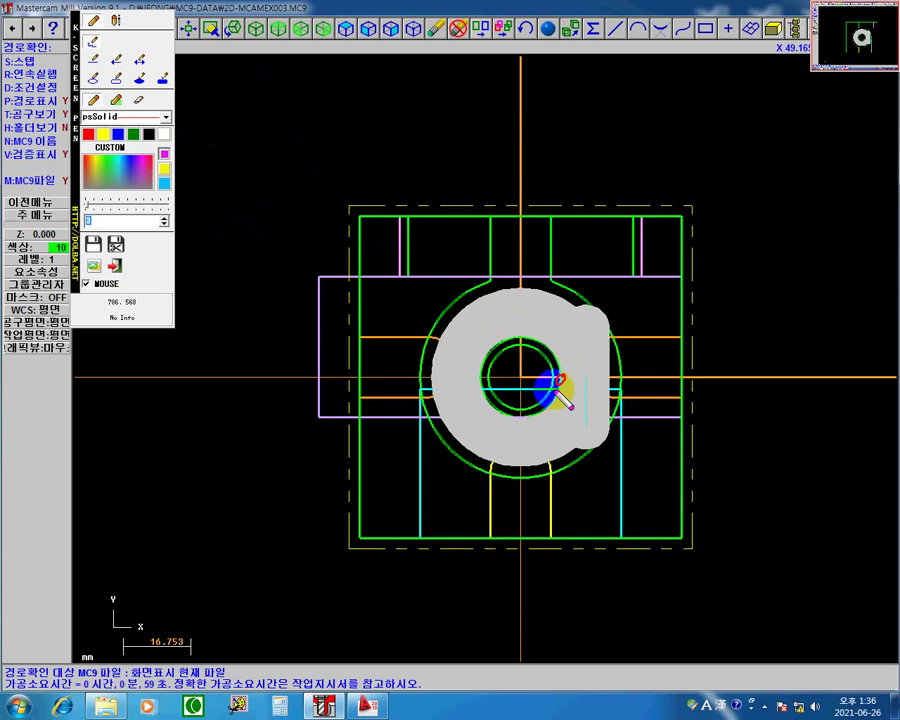
{"action": "left_click", "coordinate": [522, 376]}
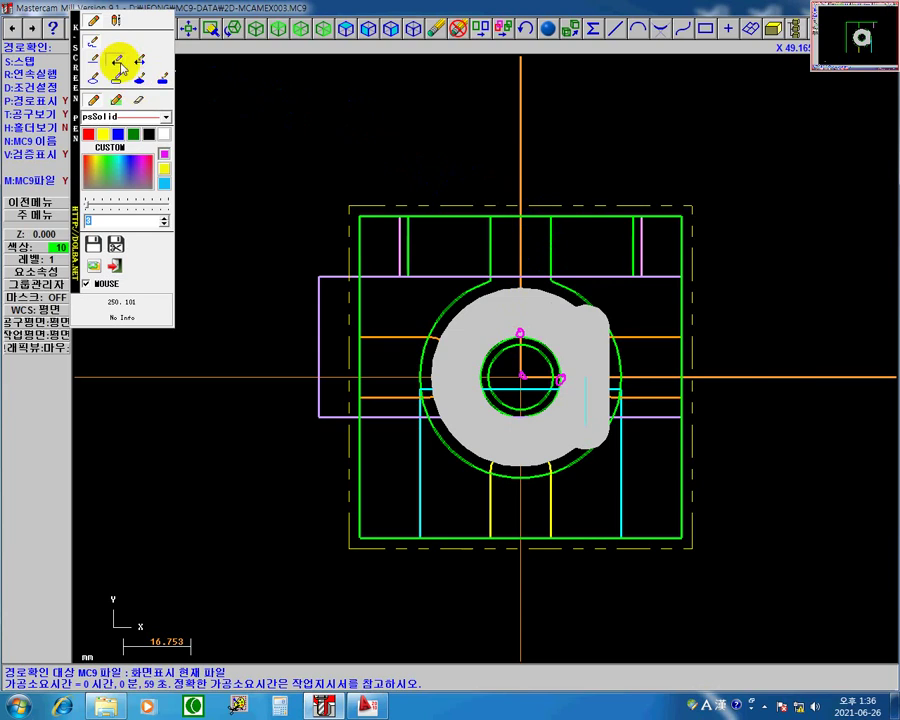
- Draw a magenta double-headed vertical arrow from the circle's upper quadrant mark to above the stock boundary
{"action": "left_click", "coordinate": [133, 136]}
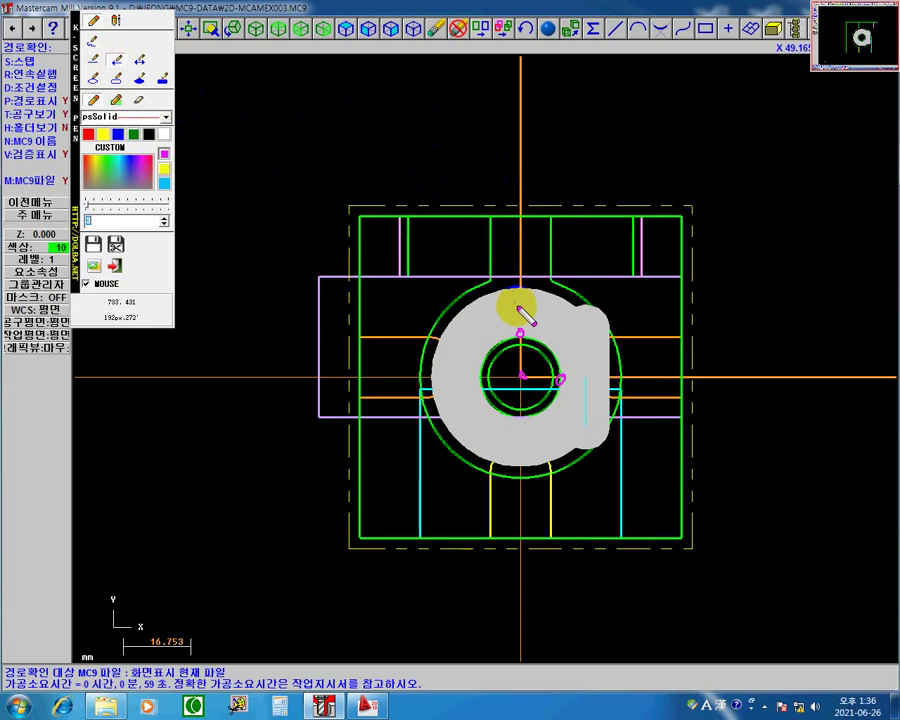
{"action": "mouse_move", "coordinate": [521, 331]}
{"action": "left_mouse_down"}
{"action": "mouse_move", "coordinate": [529, 220]}
{"action": "mouse_move", "coordinate": [520, 167]}
{"action": "left_mouse_up"}
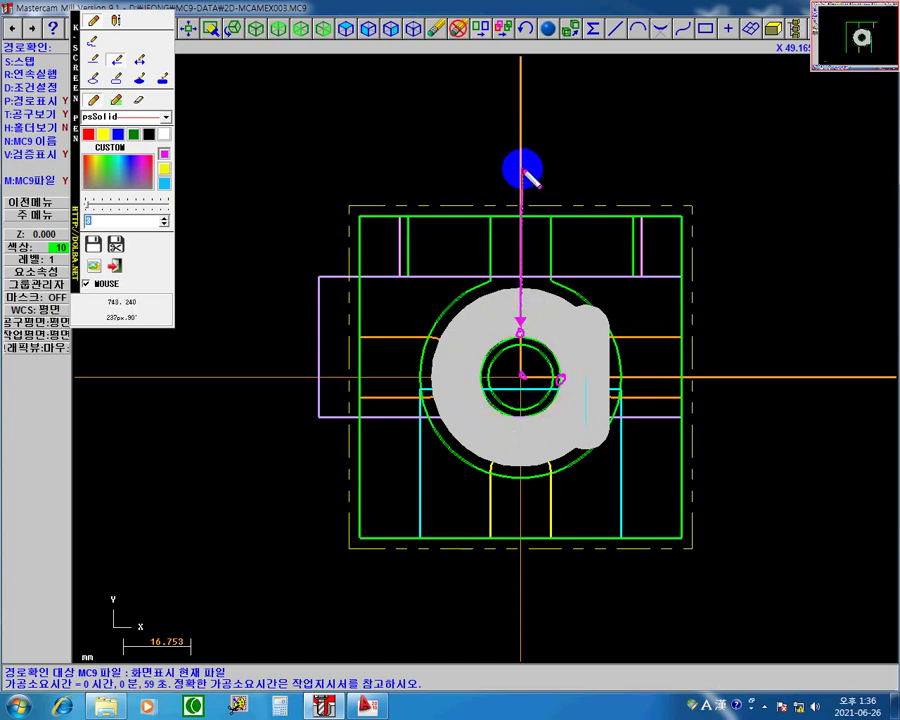
{"action": "left_click_drag", "start_coordinate": [522, 170], "coordinate": [522, 172]}
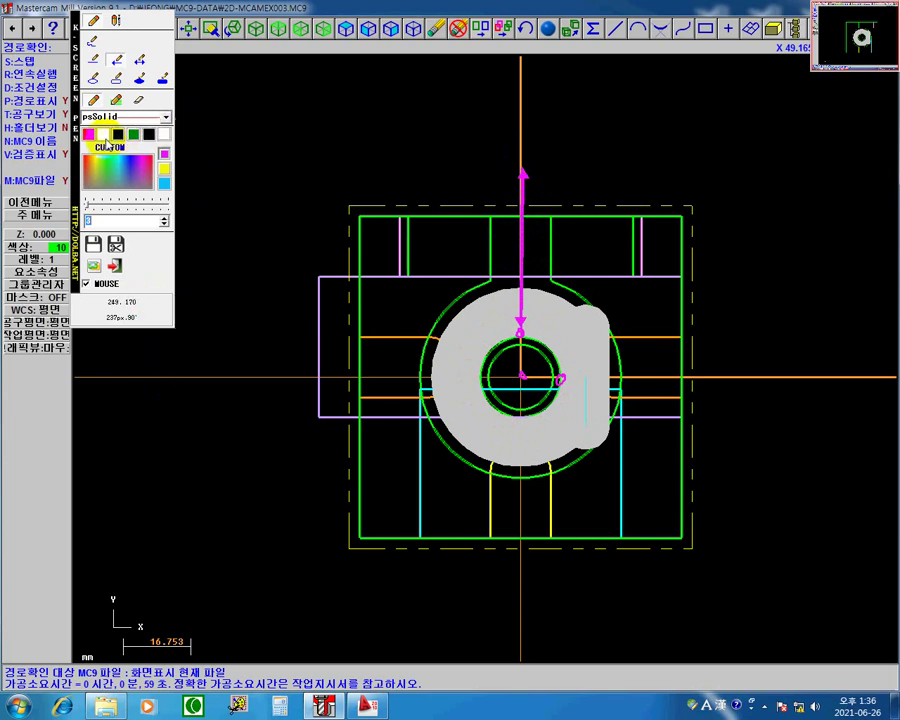
- In yellow, write "90" beside the circle's upper mark, draw a curve linking it to the right mark, and label that mark
{"action": "left_click", "coordinate": [103, 137]}
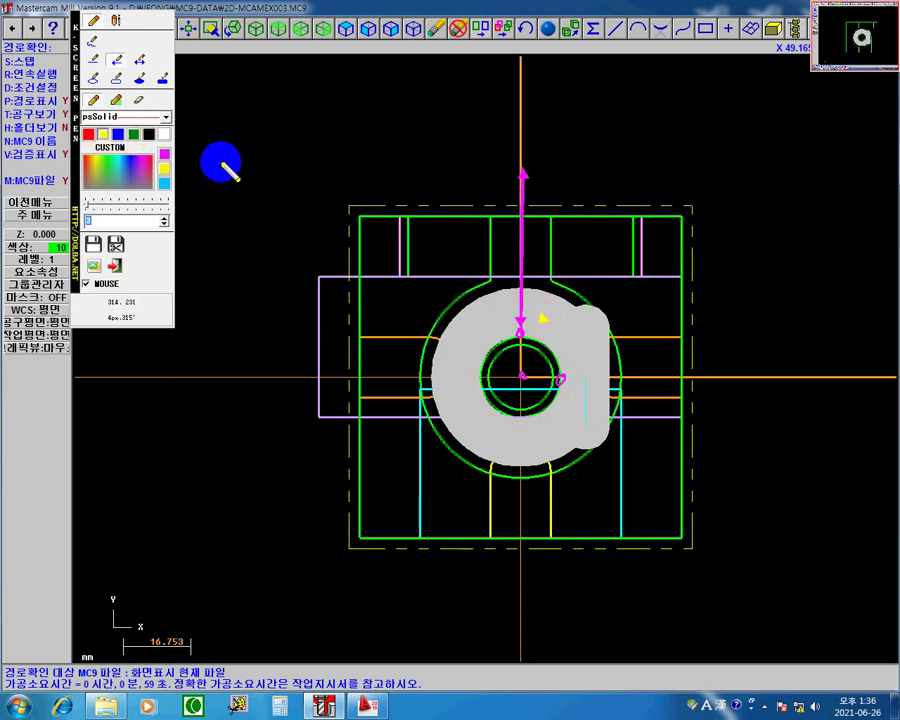
{"action": "key", "text": "ctrl+z"}
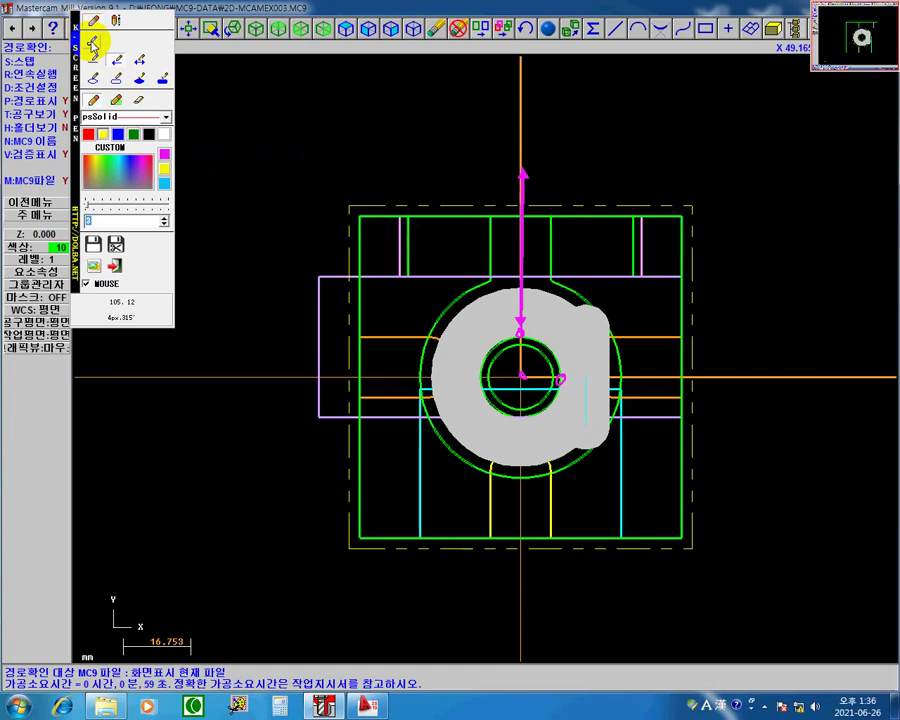
{"action": "mouse_move", "coordinate": [522, 340]}
{"action": "left_mouse_down"}
{"action": "mouse_move", "coordinate": [550, 348]}
{"action": "mouse_move", "coordinate": [532, 336]}
{"action": "mouse_move", "coordinate": [541, 324]}
{"action": "left_mouse_up"}
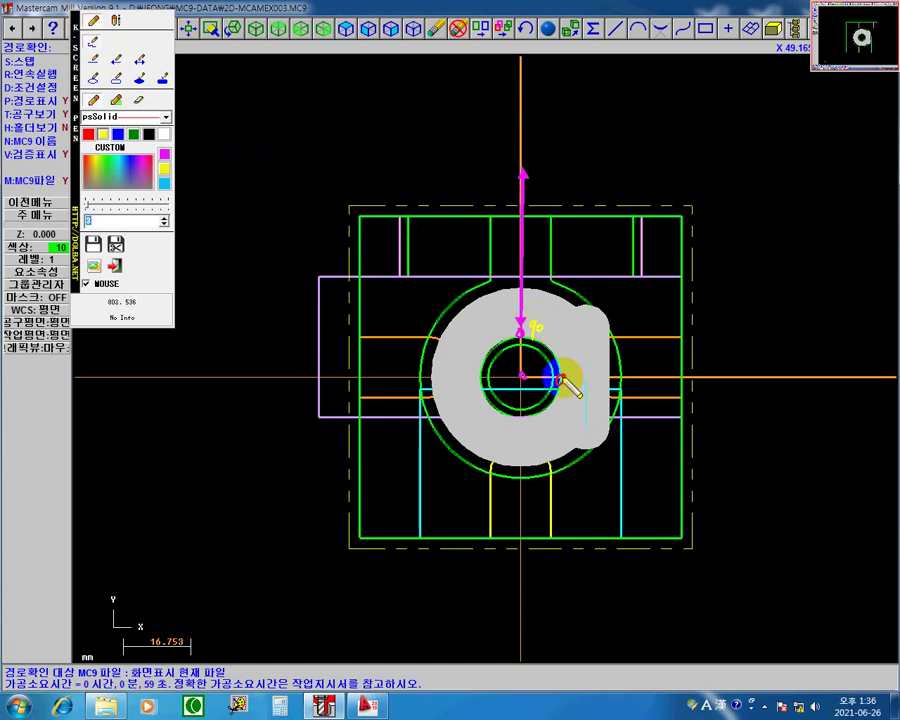
{"action": "mouse_move", "coordinate": [571, 376]}
{"action": "left_mouse_down"}
{"action": "mouse_move", "coordinate": [570, 350]}
{"action": "mouse_move", "coordinate": [552, 328]}
{"action": "left_mouse_up"}
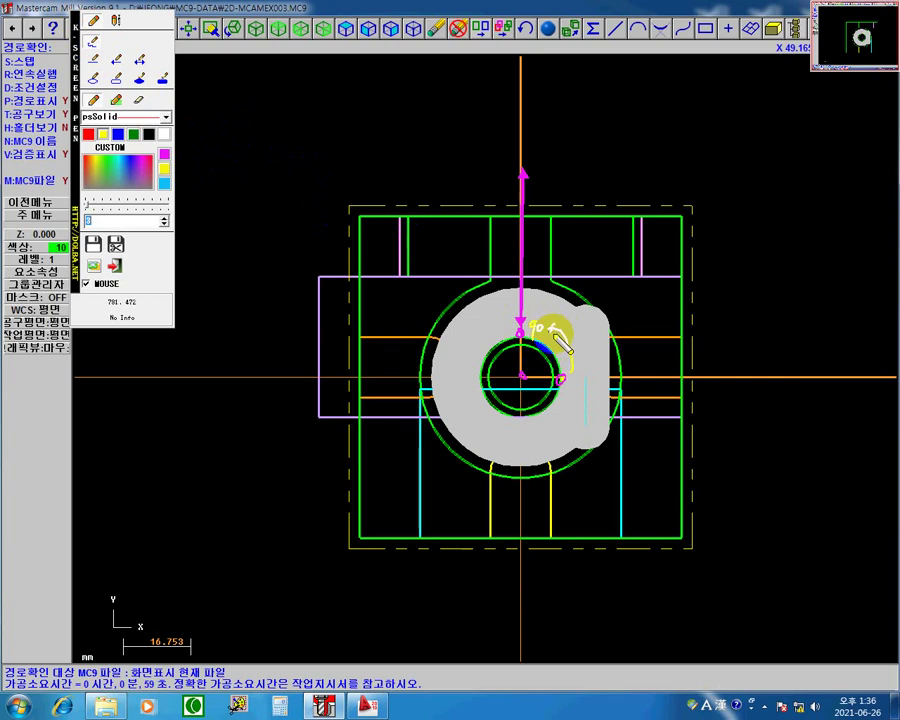
{"action": "left_click", "coordinate": [583, 384]}
{"action": "left_click_drag", "start_coordinate": [583, 378], "coordinate": [591, 378]}
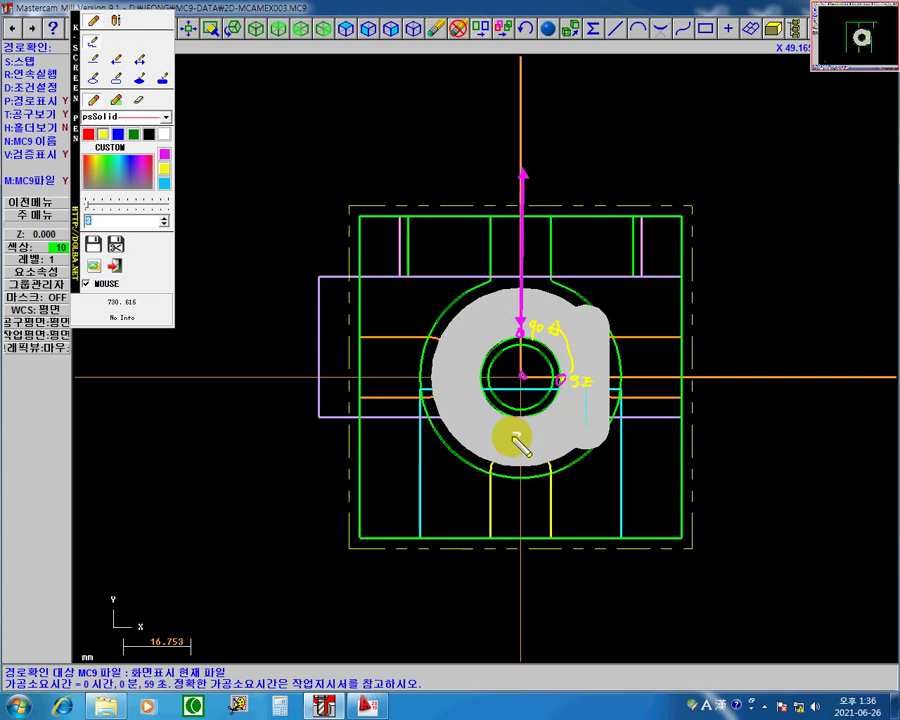
- Write the yellow note "도형 90도회전" across the lower toolpath and "X-R" beside the part
{"action": "left_click_drag", "start_coordinate": [513, 435], "coordinate": [517, 457]}
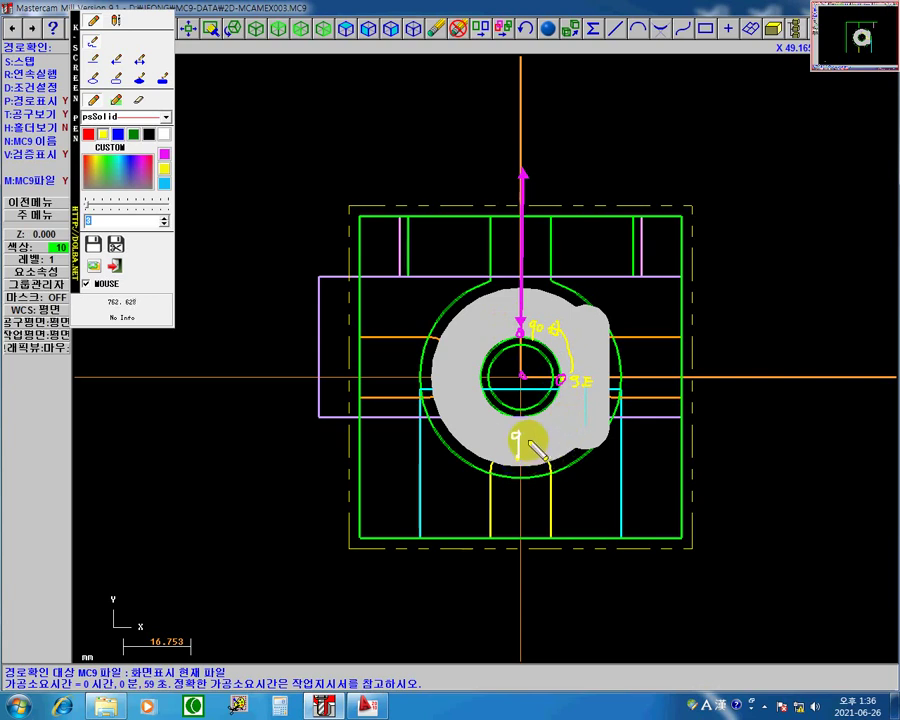
{"action": "mouse_move", "coordinate": [530, 436]}
{"action": "left_mouse_down"}
{"action": "mouse_move", "coordinate": [541, 436]}
{"action": "mouse_move", "coordinate": [541, 452]}
{"action": "mouse_move", "coordinate": [557, 450]}
{"action": "mouse_move", "coordinate": [557, 427]}
{"action": "mouse_move", "coordinate": [562, 447]}
{"action": "mouse_move", "coordinate": [572, 428]}
{"action": "mouse_move", "coordinate": [583, 455]}
{"action": "left_mouse_up"}
{"action": "mouse_move", "coordinate": [470, 430]}
{"action": "left_mouse_down"}
{"action": "mouse_move", "coordinate": [468, 448]}
{"action": "mouse_move", "coordinate": [482, 435]}
{"action": "mouse_move", "coordinate": [478, 449]}
{"action": "left_mouse_up"}
{"action": "mouse_move", "coordinate": [468, 451]}
{"action": "left_mouse_down"}
{"action": "mouse_move", "coordinate": [488, 448]}
{"action": "mouse_move", "coordinate": [494, 433]}
{"action": "left_mouse_up"}
{"action": "left_click_drag", "start_coordinate": [489, 438], "coordinate": [499, 445]}
{"action": "left_click_drag", "start_coordinate": [490, 450], "coordinate": [499, 455]}
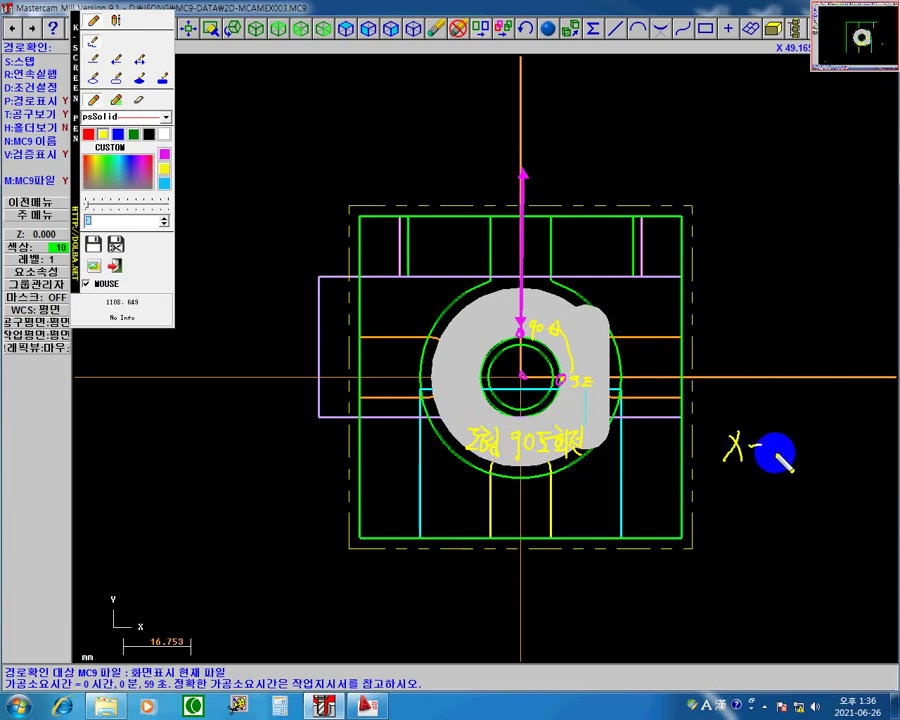
{"action": "left_click_drag", "start_coordinate": [751, 450], "coordinate": [787, 458]}
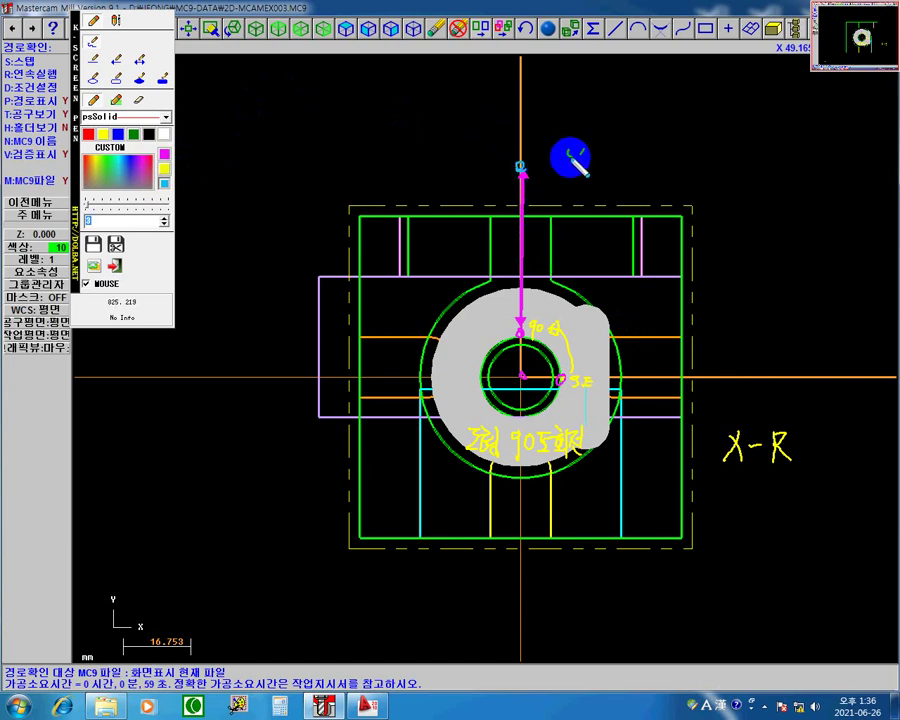
- In cyan, write "Y" beside the arrow's upper end, "Y40" beside the part's upper edge mark, and "0," above the part
{"action": "left_click_drag", "start_coordinate": [567, 151], "coordinate": [576, 176]}
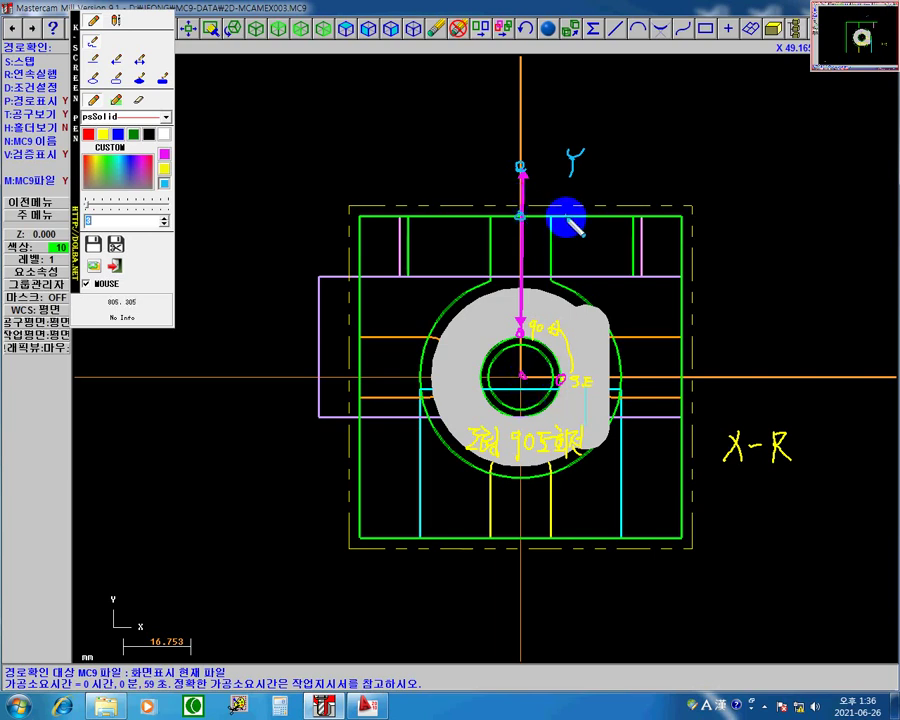
{"action": "mouse_move", "coordinate": [578, 225]}
{"action": "left_mouse_down"}
{"action": "mouse_move", "coordinate": [593, 231]}
{"action": "mouse_move", "coordinate": [587, 241]}
{"action": "mouse_move", "coordinate": [593, 227]}
{"action": "left_mouse_up"}
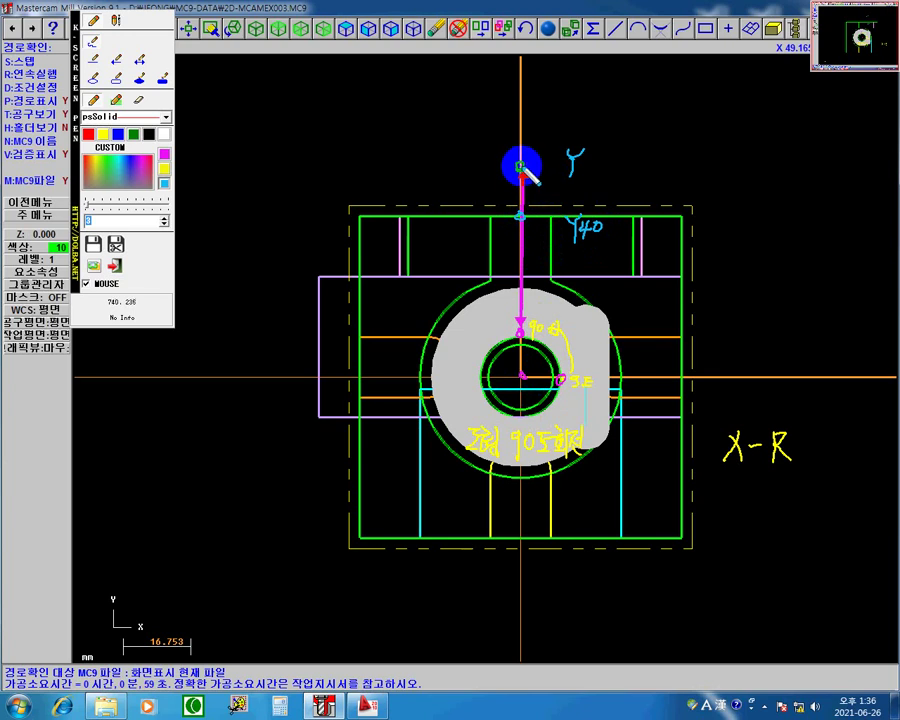
{"action": "left_click_drag", "start_coordinate": [675, 112], "coordinate": [672, 110]}
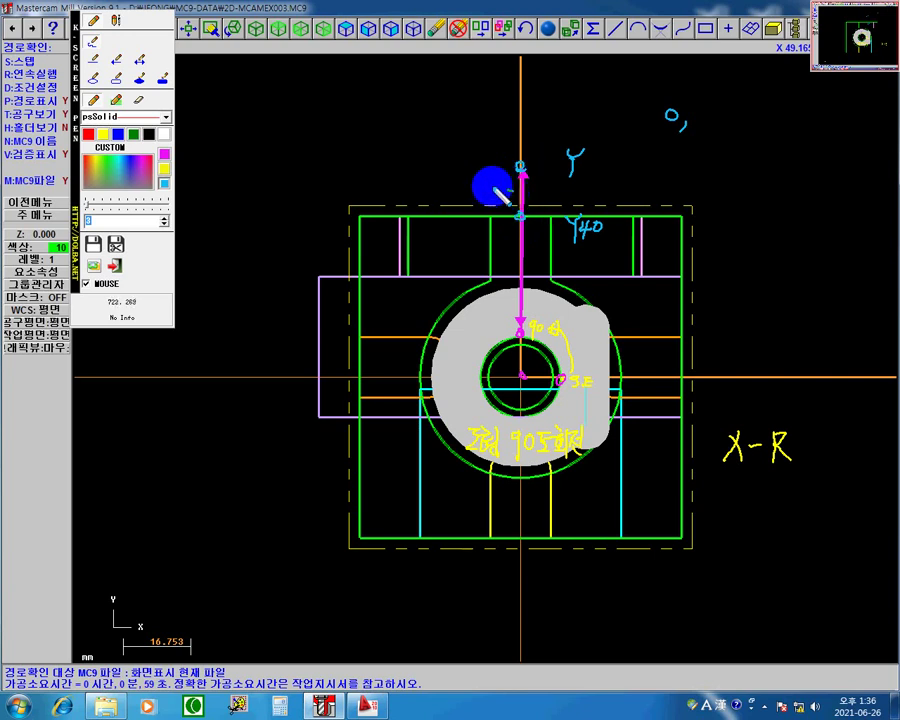
- Write the cyan offset formula "D/2 + Cl" beside the arrow's upper end, with the calculation "6 + 4 = 10" above it
{"action": "left_click_drag", "start_coordinate": [458, 184], "coordinate": [512, 190]}
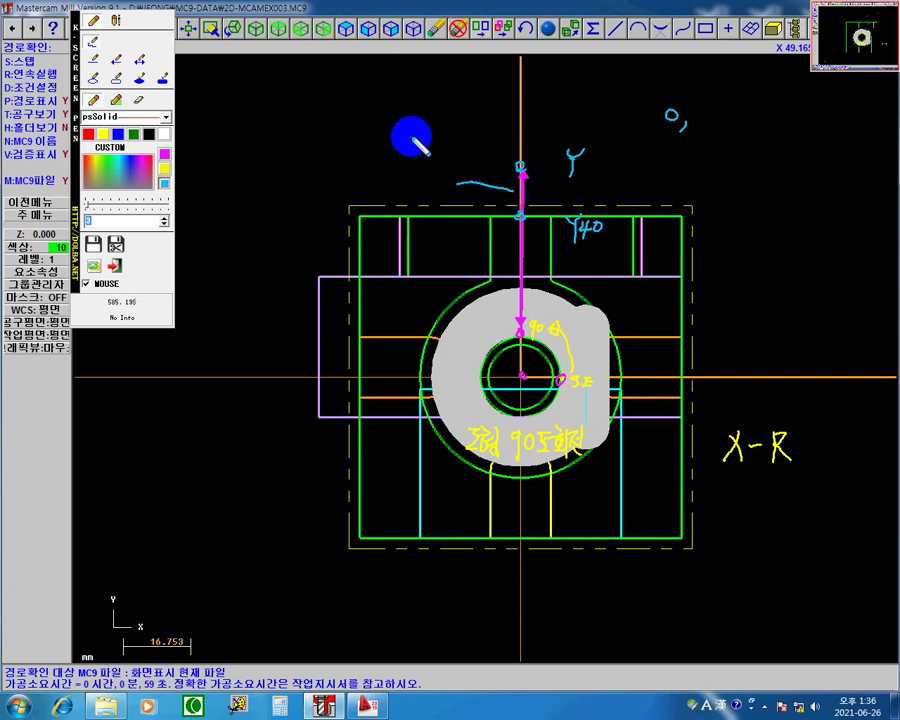
{"action": "mouse_move", "coordinate": [412, 137]}
{"action": "left_mouse_down"}
{"action": "mouse_move", "coordinate": [413, 156]}
{"action": "mouse_move", "coordinate": [421, 138]}
{"action": "mouse_move", "coordinate": [422, 159]}
{"action": "mouse_move", "coordinate": [440, 160]}
{"action": "left_mouse_up"}
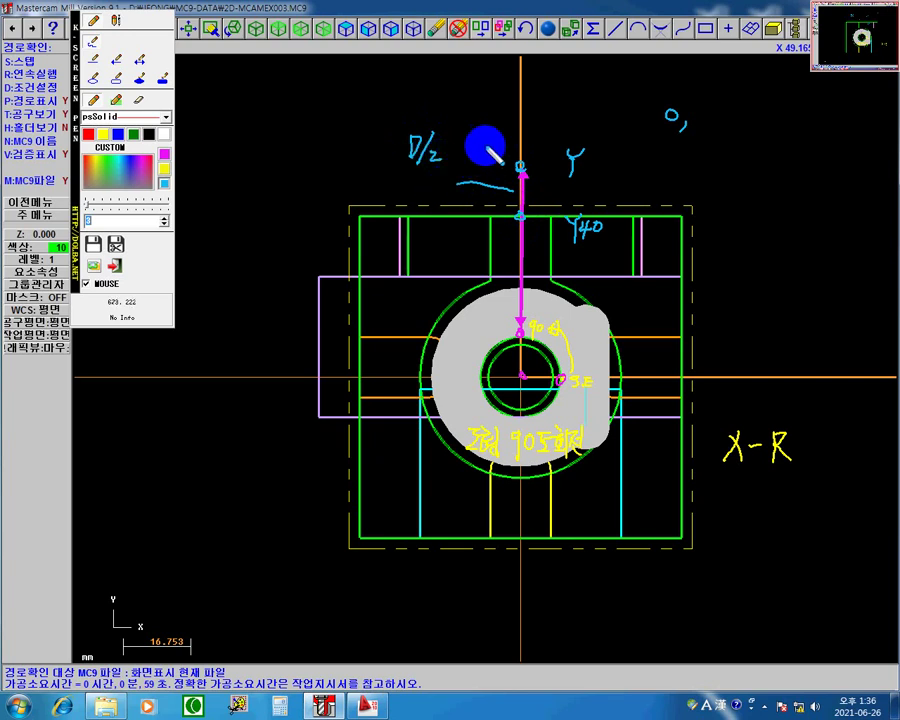
{"action": "mouse_move", "coordinate": [458, 148]}
{"action": "left_mouse_down"}
{"action": "mouse_move", "coordinate": [458, 158]}
{"action": "mouse_move", "coordinate": [484, 152]}
{"action": "mouse_move", "coordinate": [486, 160]}
{"action": "left_mouse_up"}
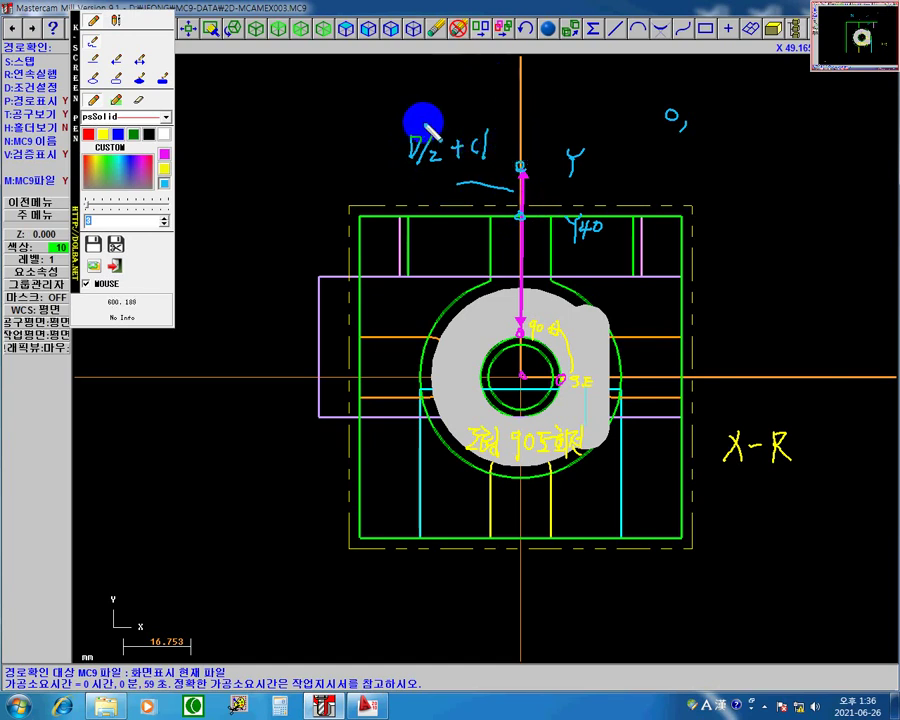
{"action": "mouse_move", "coordinate": [428, 100]}
{"action": "left_mouse_down"}
{"action": "mouse_move", "coordinate": [424, 120]}
{"action": "mouse_move", "coordinate": [490, 114]}
{"action": "left_mouse_up"}
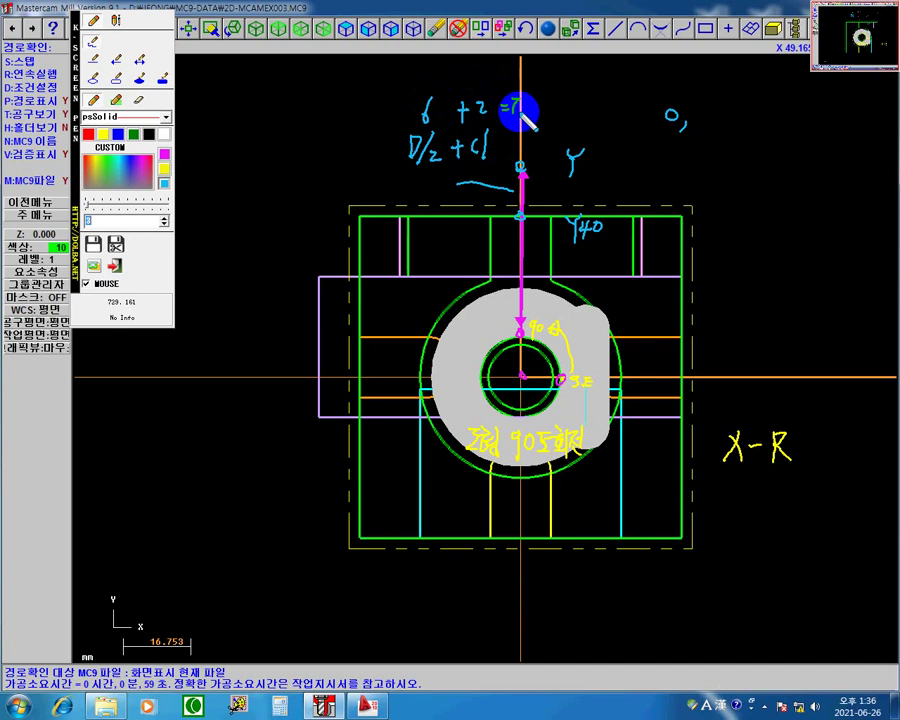
{"action": "left_click_drag", "start_coordinate": [503, 104], "coordinate": [510, 104]}
{"action": "left_click_drag", "start_coordinate": [503, 110], "coordinate": [510, 110]}
{"action": "left_click_drag", "start_coordinate": [517, 100], "coordinate": [515, 114]}
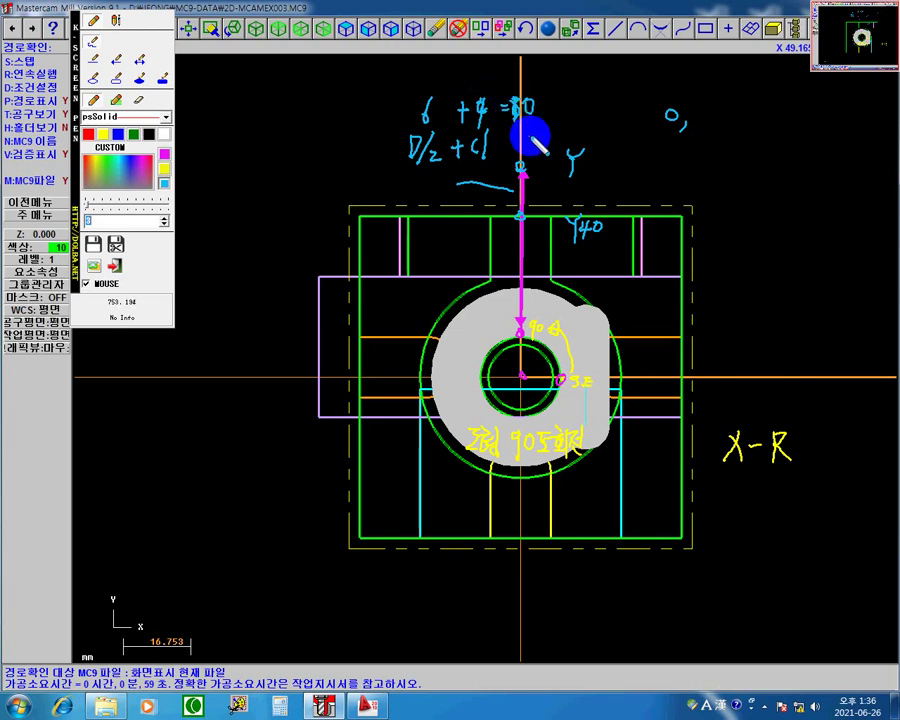
- Add the value after the upper "Y" label and extend the coordinate note that begins with "0," above the part
{"action": "left_click_drag", "start_coordinate": [590, 156], "coordinate": [588, 171]}
{"action": "left_click_drag", "start_coordinate": [590, 157], "coordinate": [601, 157]}
{"action": "mouse_move", "coordinate": [702, 112]}
{"action": "left_mouse_down"}
{"action": "mouse_move", "coordinate": [703, 129]}
{"action": "mouse_move", "coordinate": [716, 113]}
{"action": "mouse_move", "coordinate": [757, 122]}
{"action": "left_mouse_up"}
{"action": "mouse_move", "coordinate": [761, 115]}
{"action": "left_mouse_down"}
{"action": "mouse_move", "coordinate": [771, 121]}
{"action": "mouse_move", "coordinate": [762, 134]}
{"action": "left_mouse_up"}
{"action": "mouse_move", "coordinate": [762, 124]}
{"action": "left_mouse_down"}
{"action": "mouse_move", "coordinate": [767, 133]}
{"action": "mouse_move", "coordinate": [779, 113]}
{"action": "mouse_move", "coordinate": [769, 132]}
{"action": "left_mouse_up"}
{"action": "left_click_drag", "start_coordinate": [782, 107], "coordinate": [790, 126]}
{"action": "left_click_drag", "start_coordinate": [793, 108], "coordinate": [808, 121]}
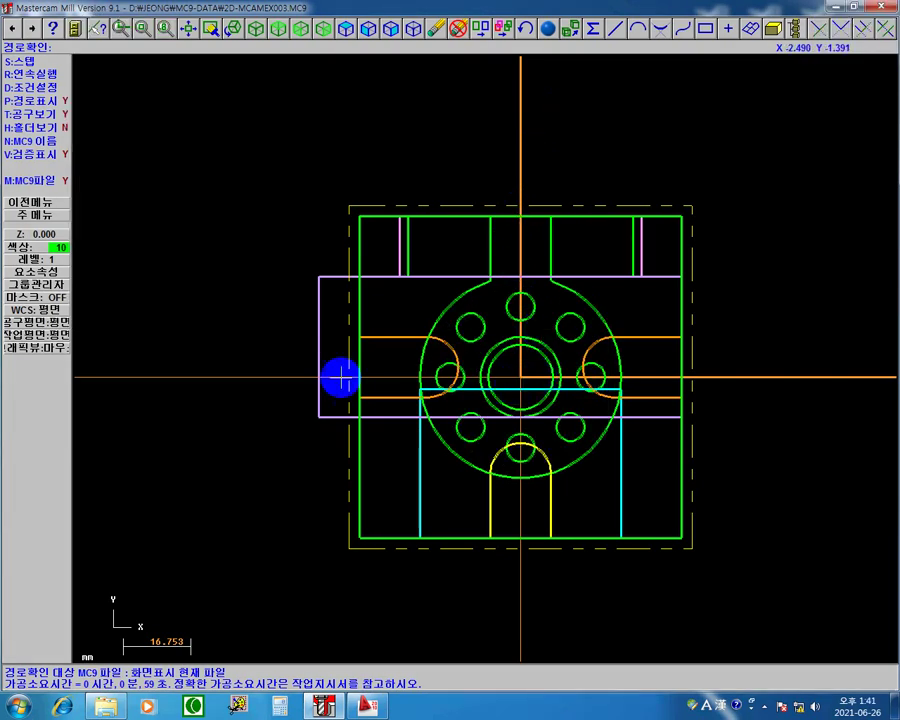
- Exit the backplot, close the operations manager and return to the main commands
{"action": "left_click", "coordinate": [72, 208]}
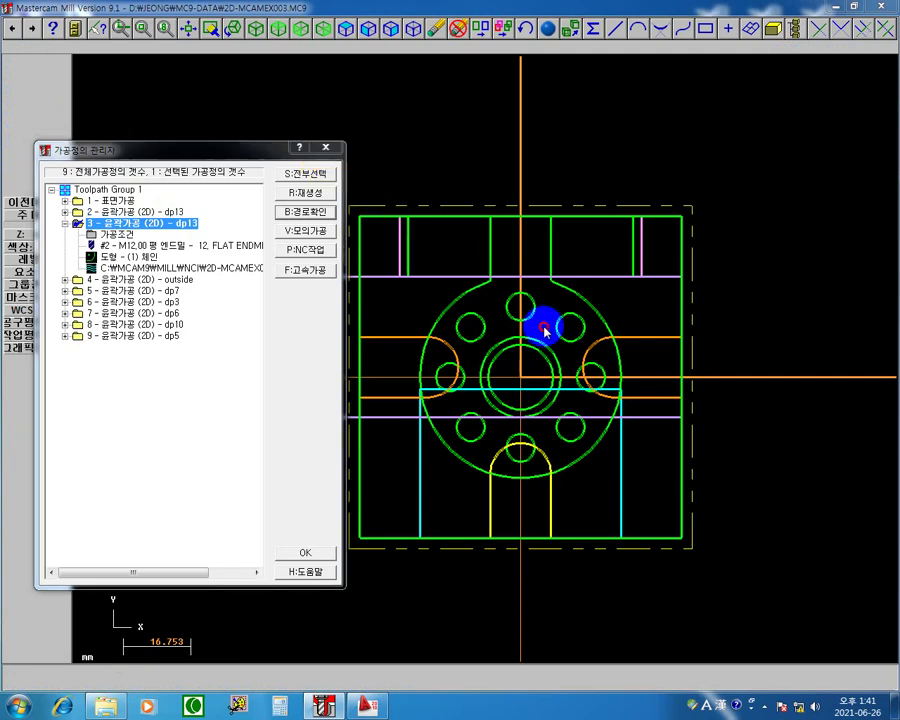
{"action": "left_click", "coordinate": [326, 148]}
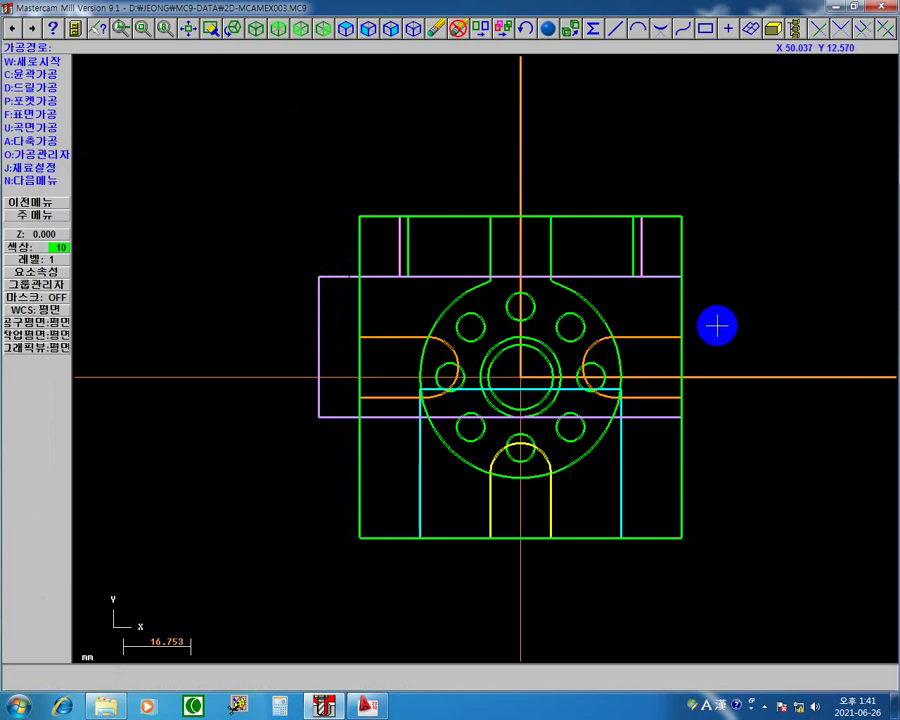
{"action": "key", "text": "Escape"}
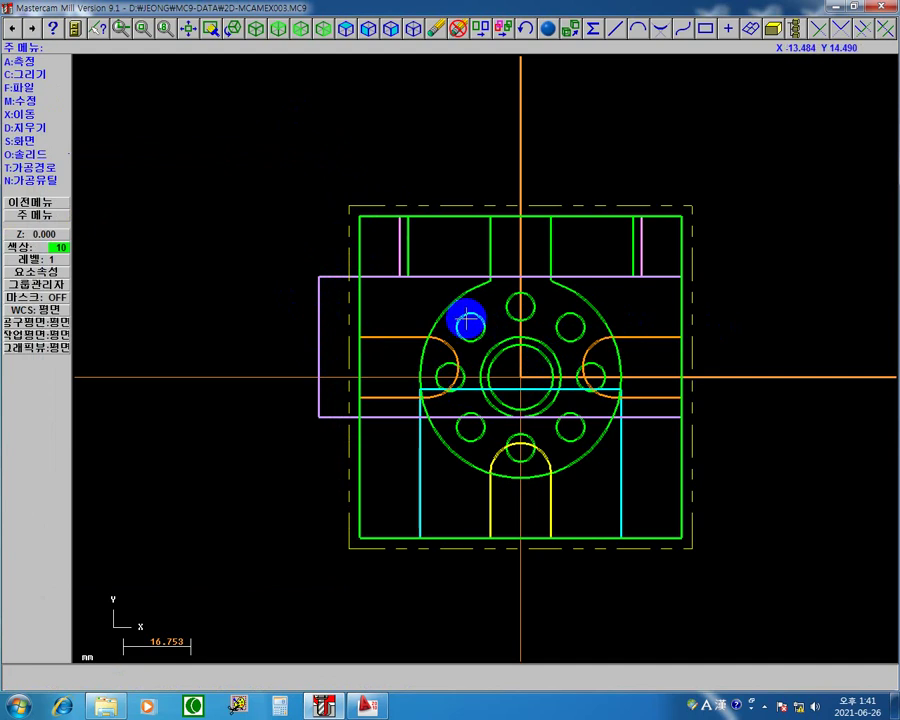
- Rotate the outer central boss circle 90 degrees about the origin, moving the original rather than copying it
{"action": "left_click", "coordinate": [38, 116]}
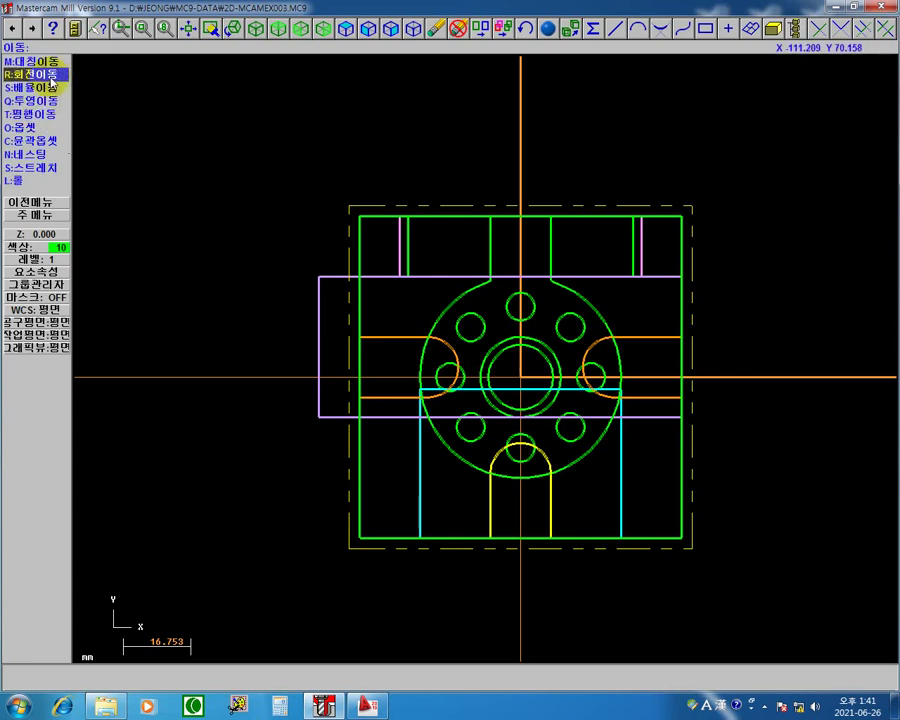
{"action": "left_click", "coordinate": [48, 76]}
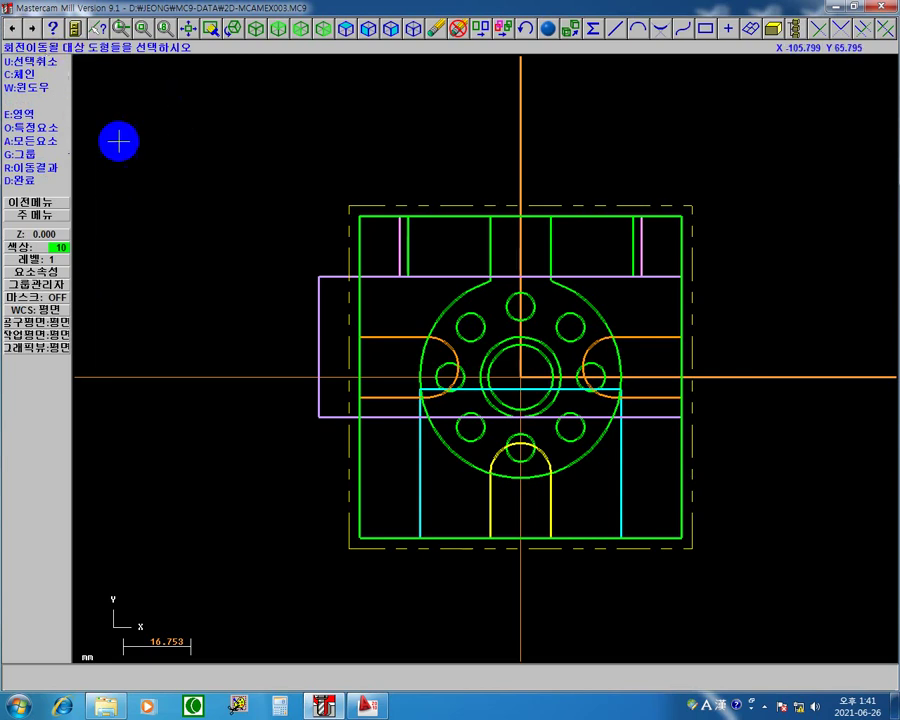
{"action": "left_click", "coordinate": [520, 317]}
{"action": "left_click", "coordinate": [540, 345]}
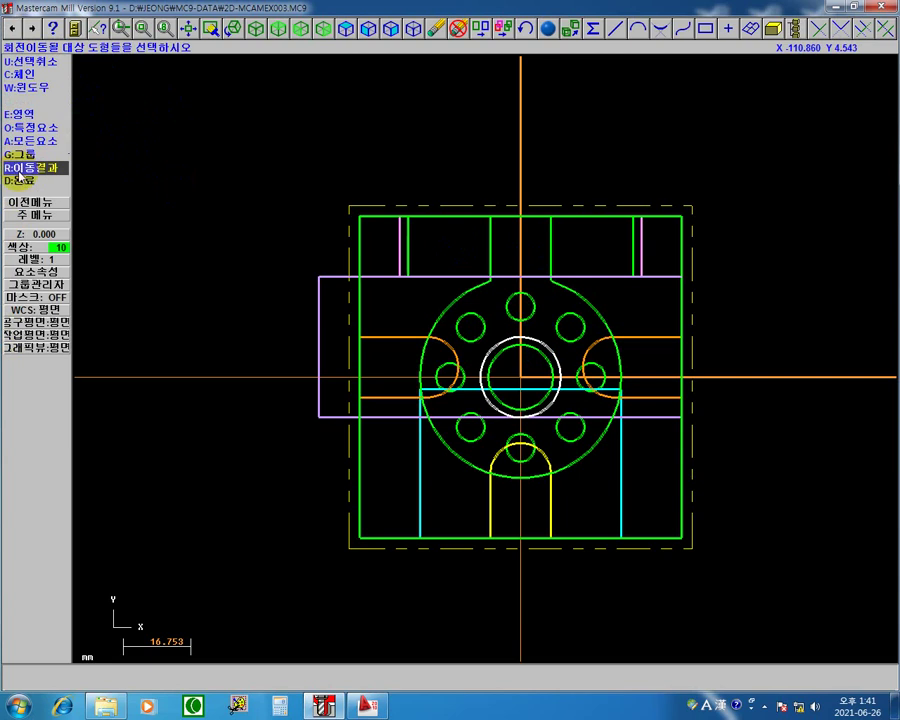
{"action": "left_click", "coordinate": [20, 182]}
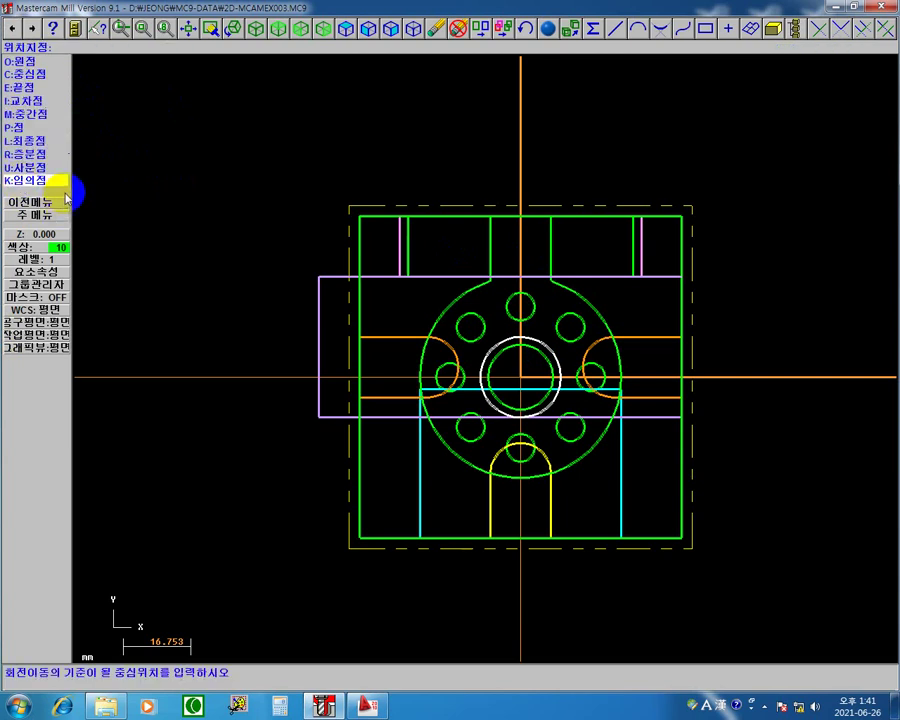
{"action": "left_click", "coordinate": [33, 62]}
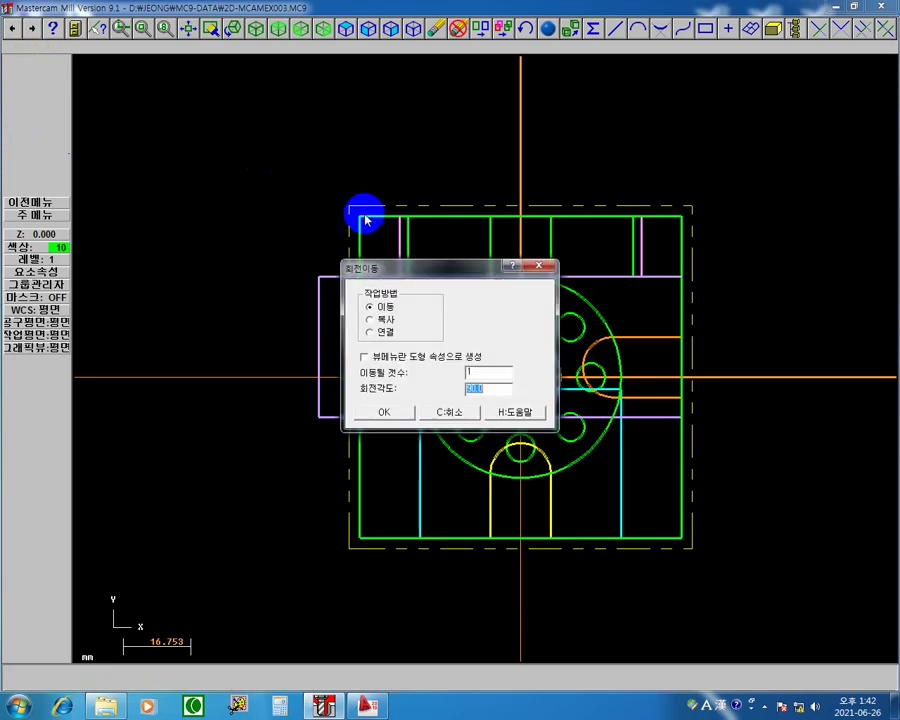
{"action": "left_click_drag", "start_coordinate": [463, 281], "coordinate": [245, 96]}
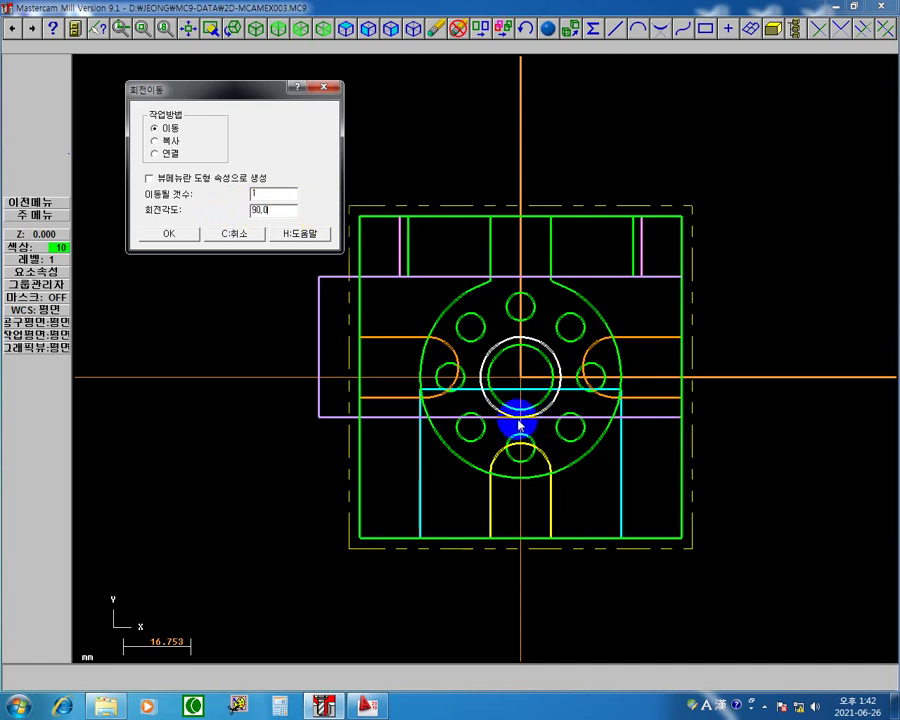
{"action": "left_click", "coordinate": [281, 210]}
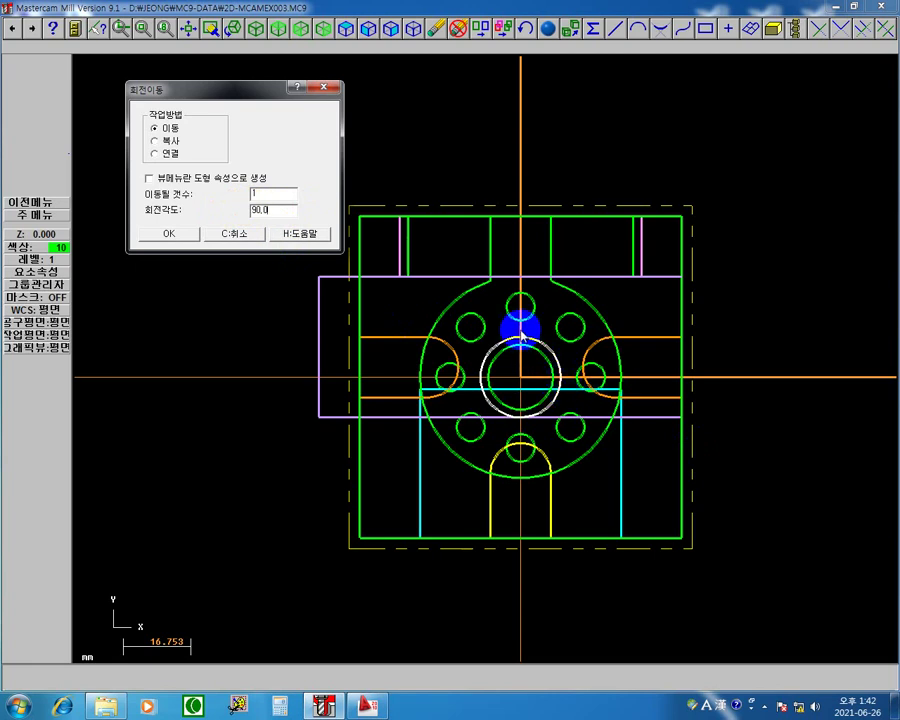
{"action": "left_click", "coordinate": [175, 235]}
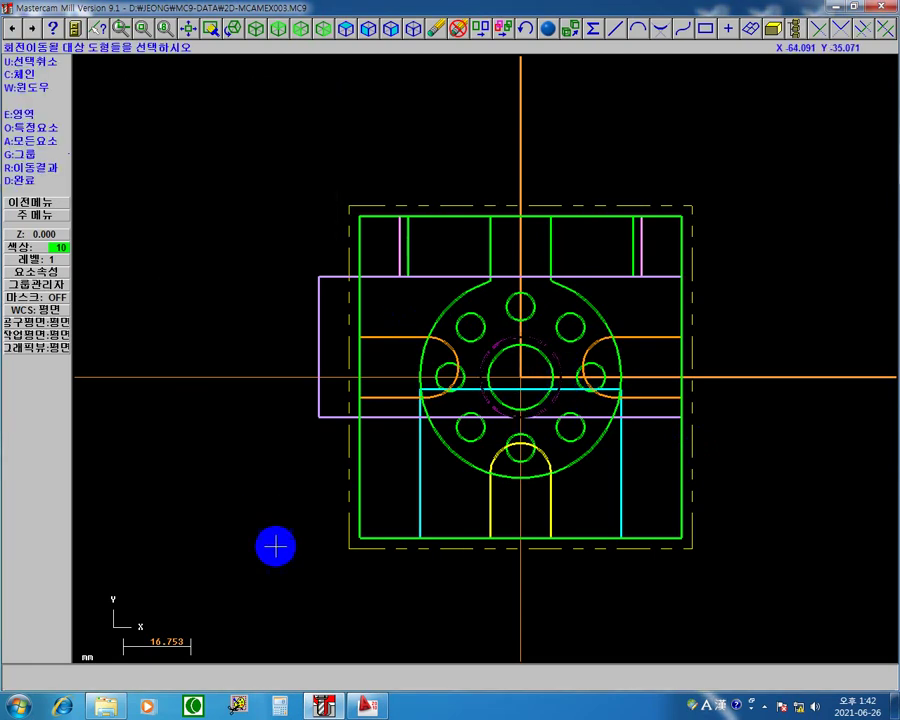
{"action": "scroll", "coordinate": [537, 454], "scroll_direction": "up", "scroll_amount": 2}
{"action": "scroll", "coordinate": [593, 422], "scroll_direction": "down", "scroll_amount": 2}
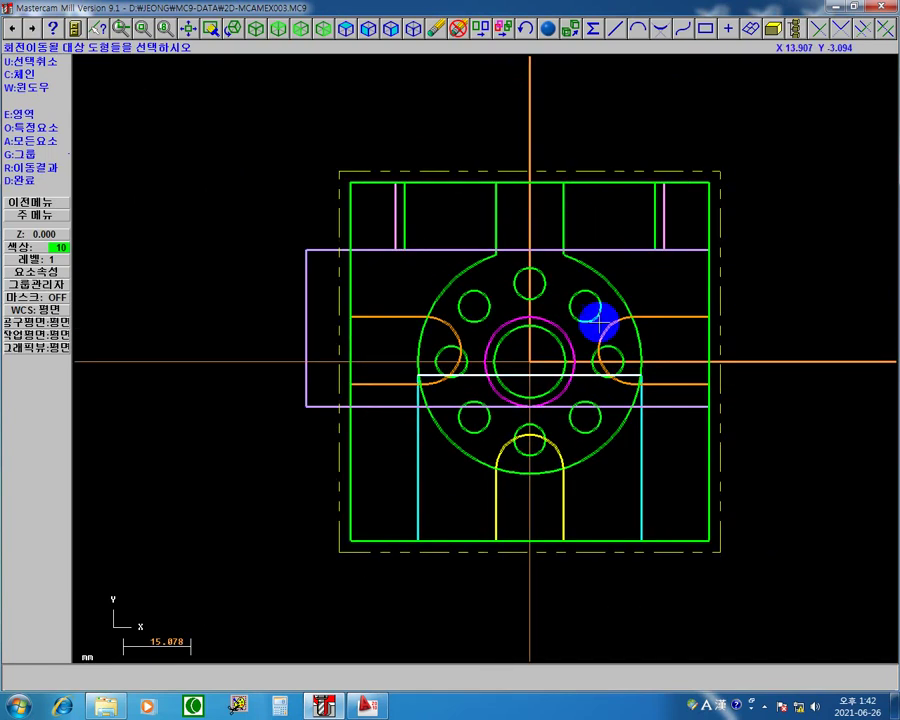
{"action": "left_click", "coordinate": [527, 252]}
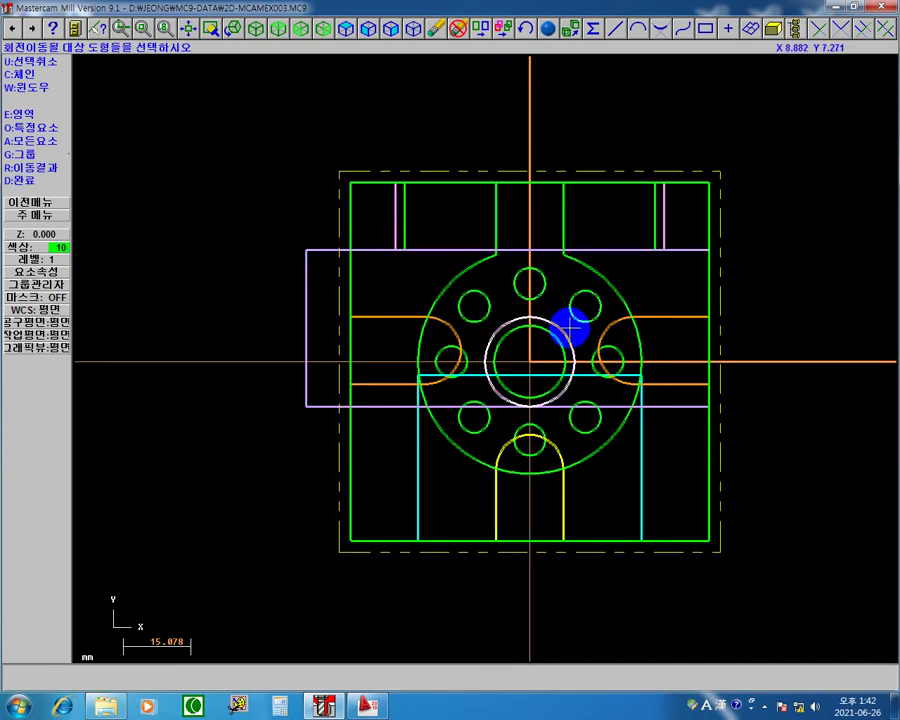
{"action": "left_click", "coordinate": [488, 262]}
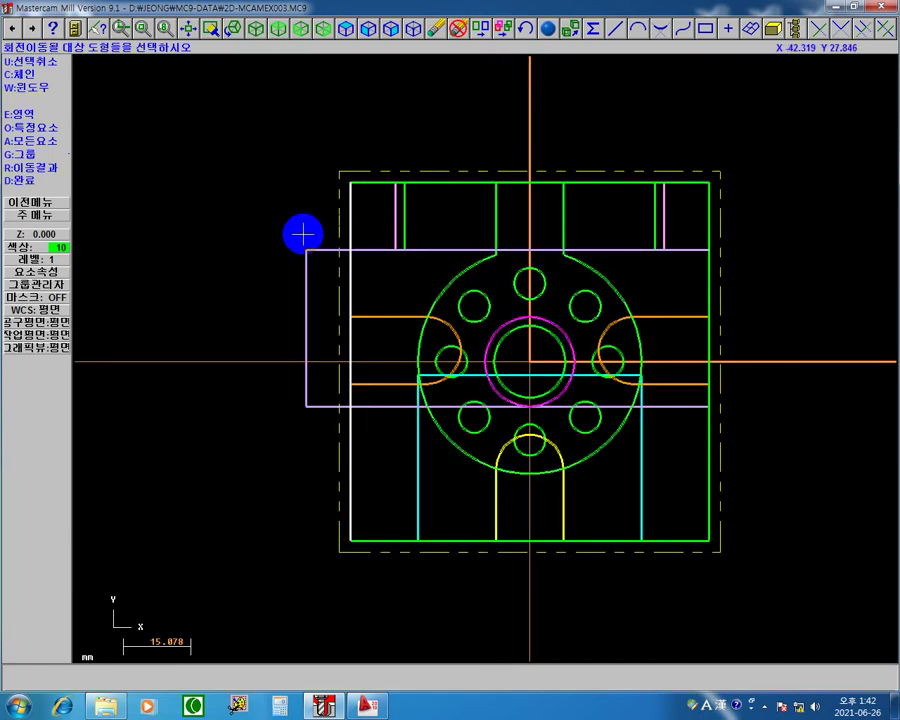
{"action": "left_click", "coordinate": [24, 180]}
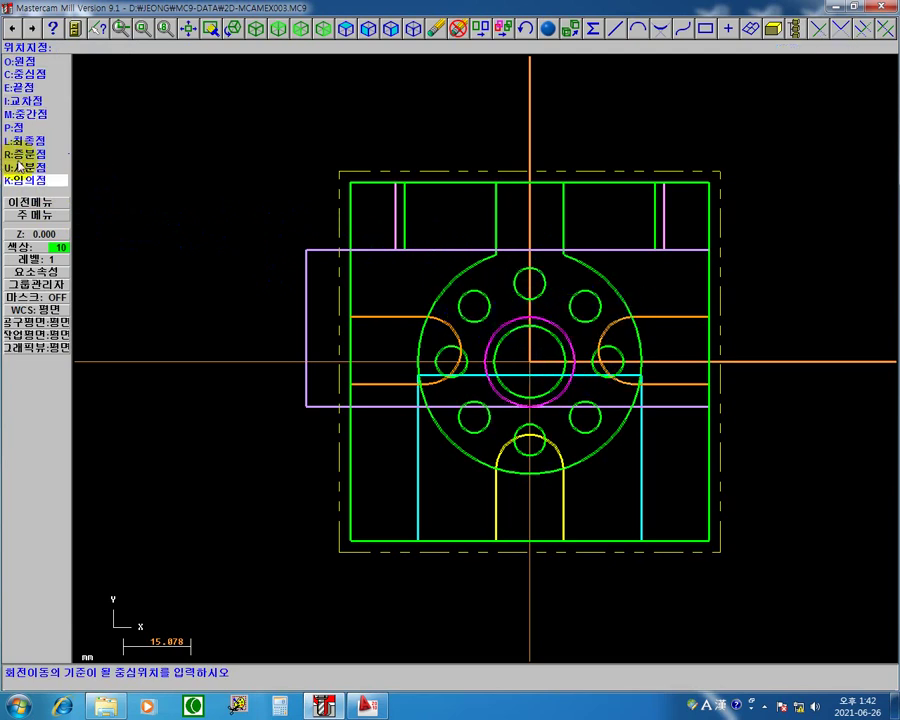
{"action": "left_click", "coordinate": [44, 202]}
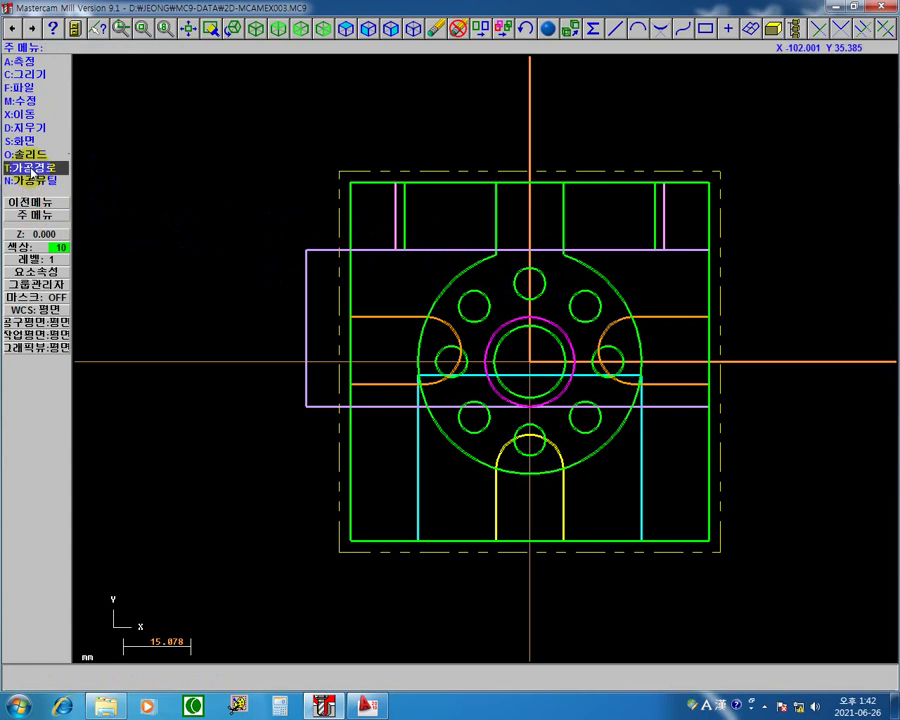
- Regenerate contour operation 3 (dp13) in the operations manager to use the rotated boss circle
{"action": "left_click", "coordinate": [60, 167]}
{"action": "left_click", "coordinate": [58, 155]}
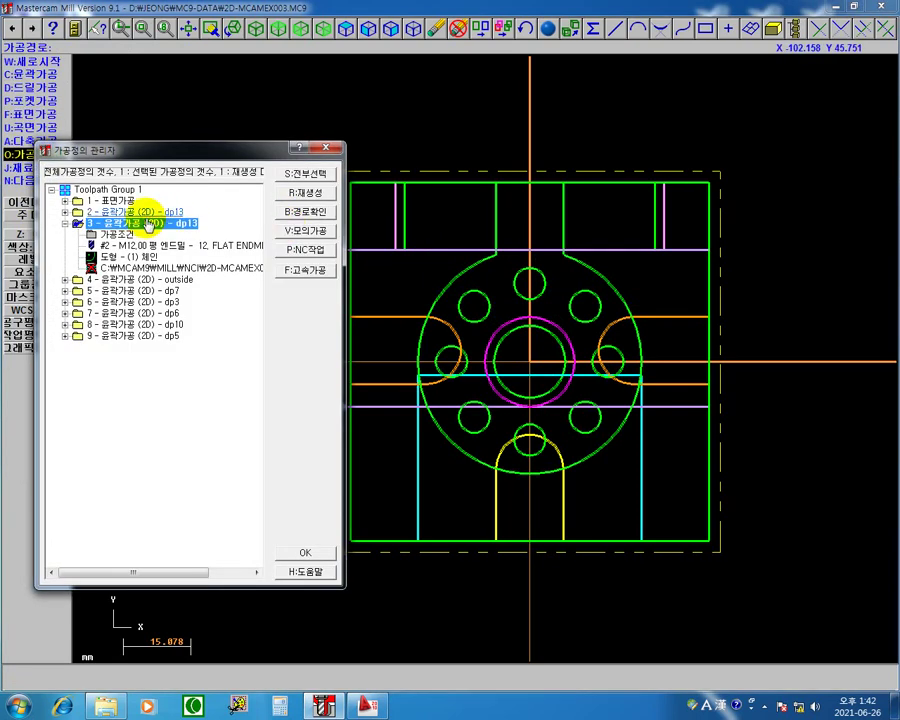
{"action": "left_click", "coordinate": [318, 192]}
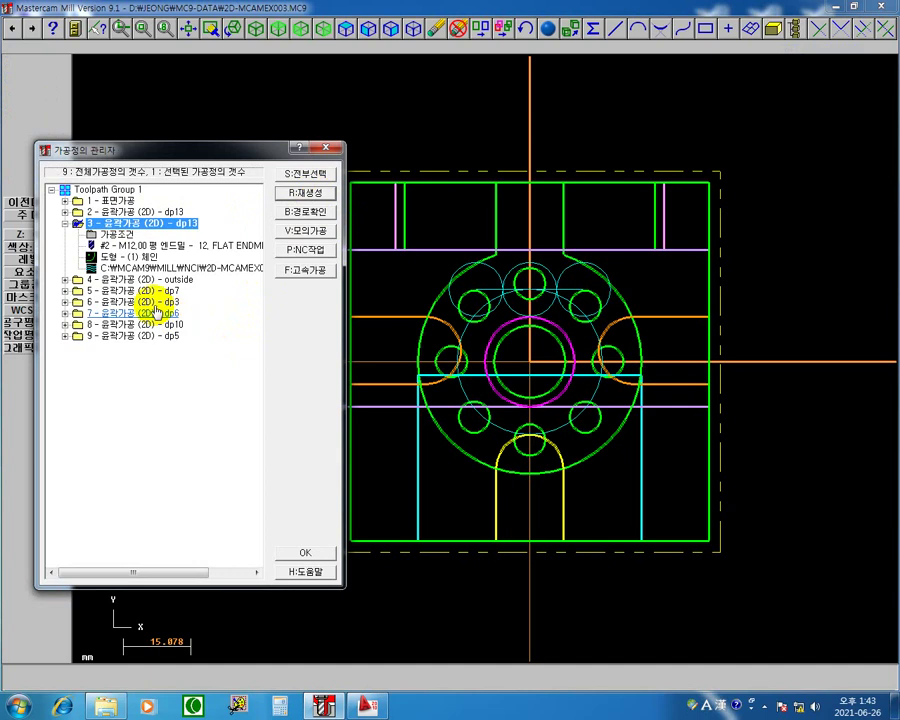
- Backplot contour operation 3 around the boss circle to check its entry position, and close the operations manager
{"action": "left_click", "coordinate": [320, 213]}
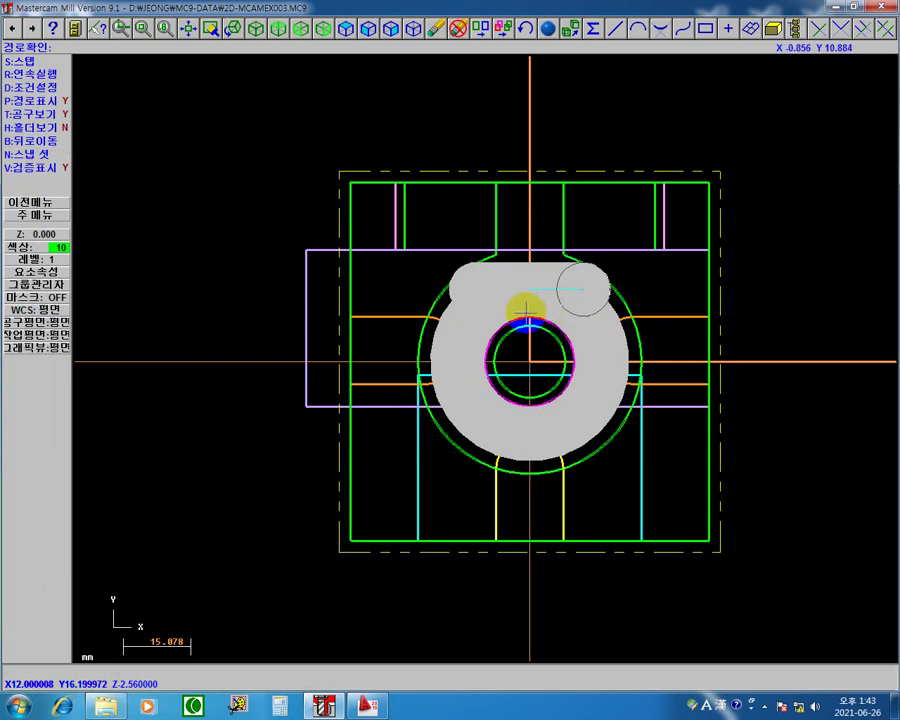
{"action": "key", "text": "r"}
{"action": "key", "text": "Return"}
{"action": "key", "text": "Escape"}
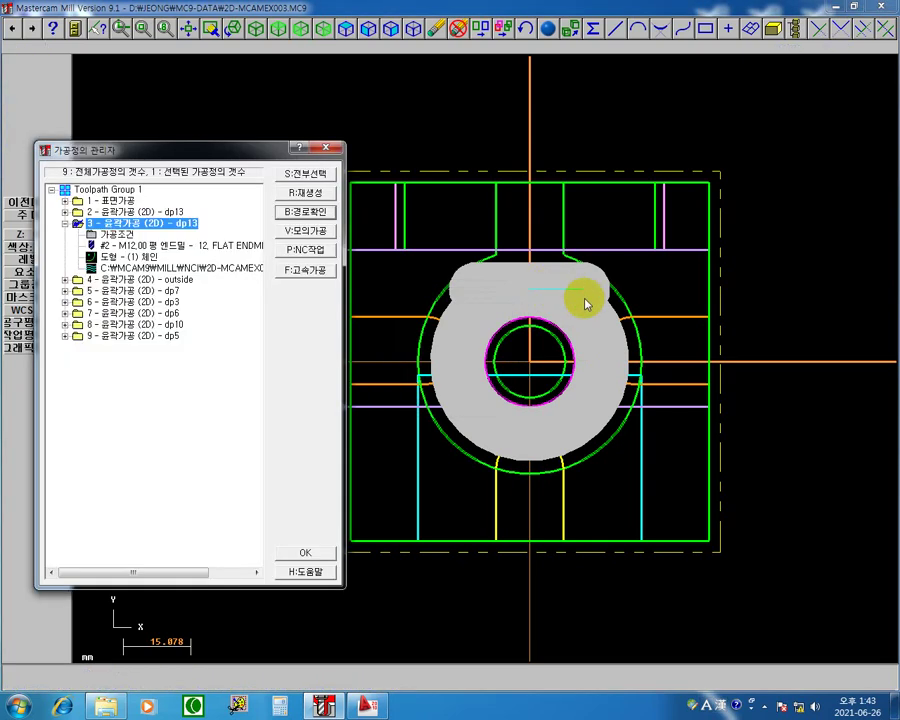
{"action": "left_click", "coordinate": [328, 148]}
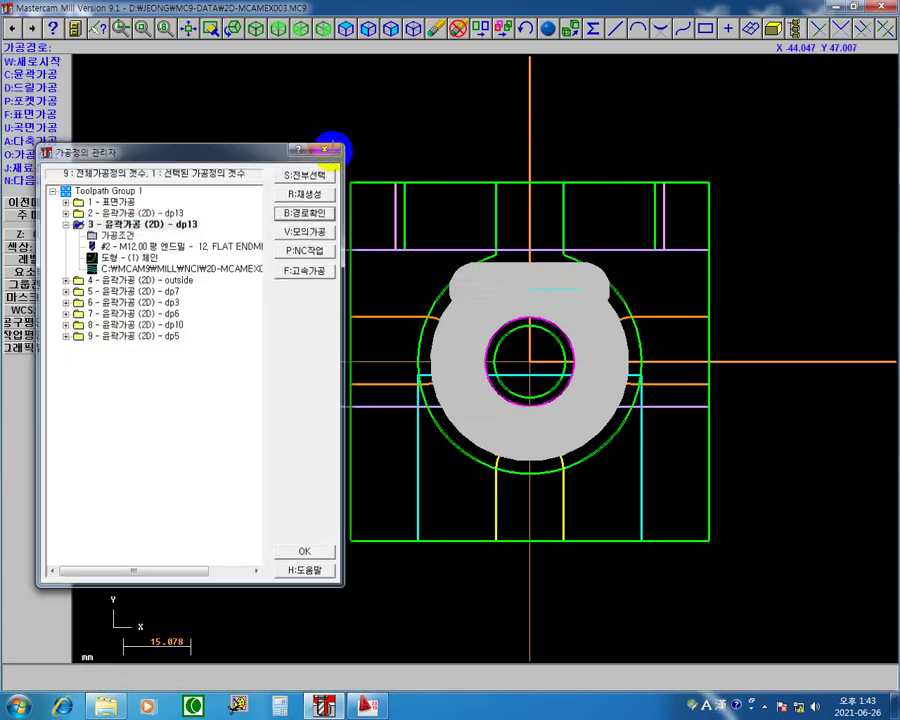
{"action": "key", "text": "Escape"}
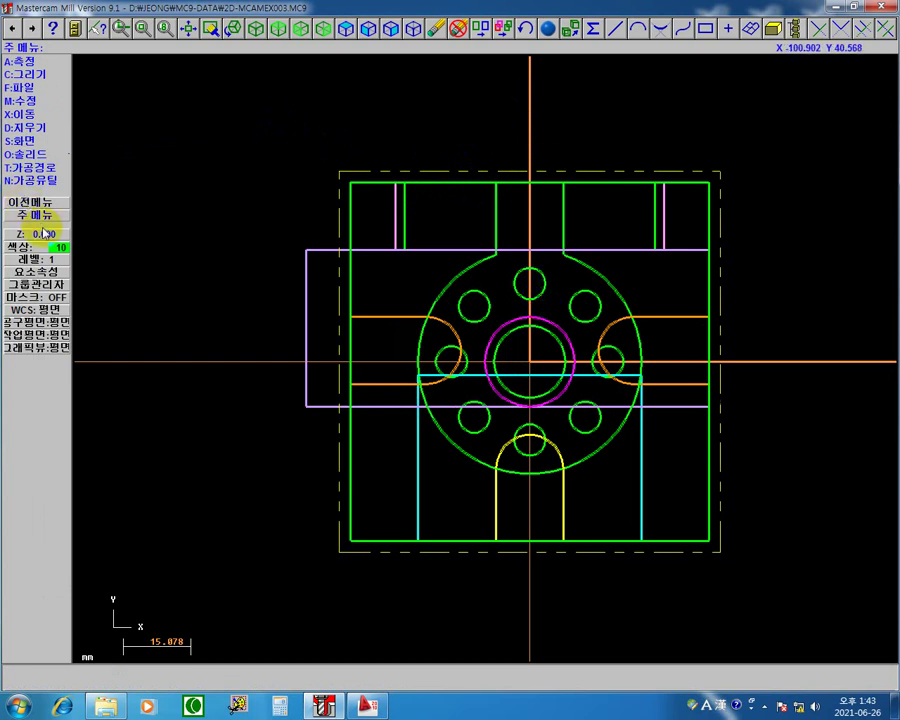
- Create a point at coordinates 0,50 above the stock, and return to the main commands
{"action": "left_click", "coordinate": [49, 78]}
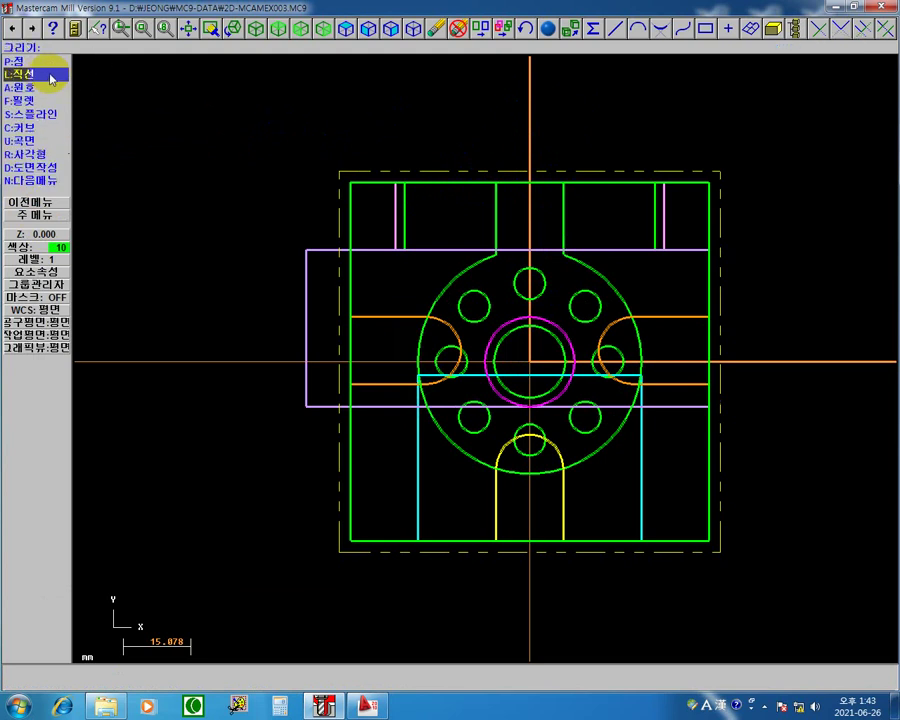
{"action": "key", "text": "ctrl"}
{"action": "key", "text": "ctrl"}
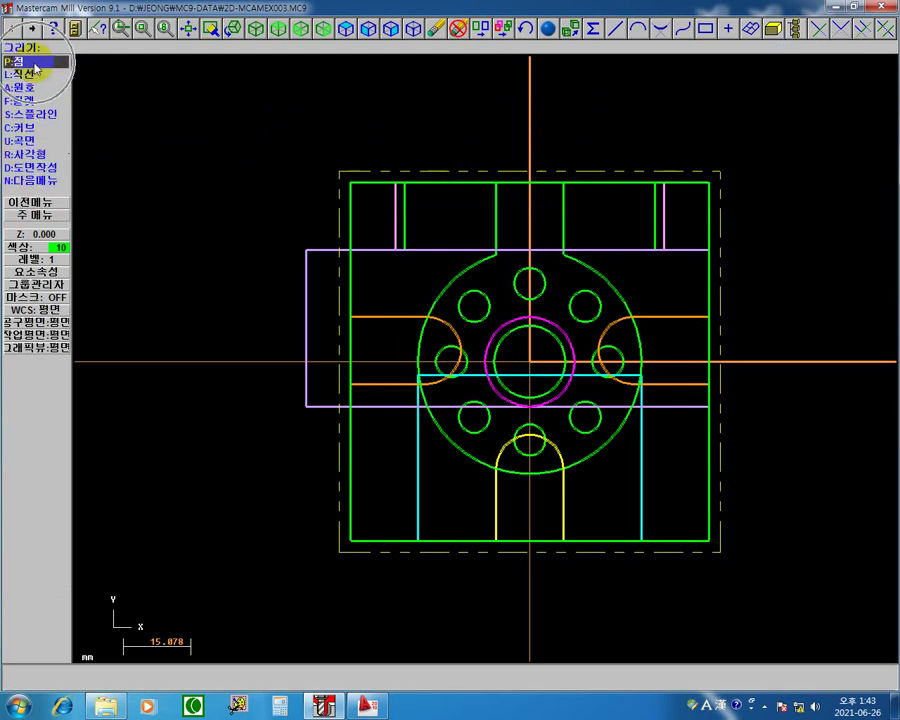
{"action": "left_click", "coordinate": [34, 63]}
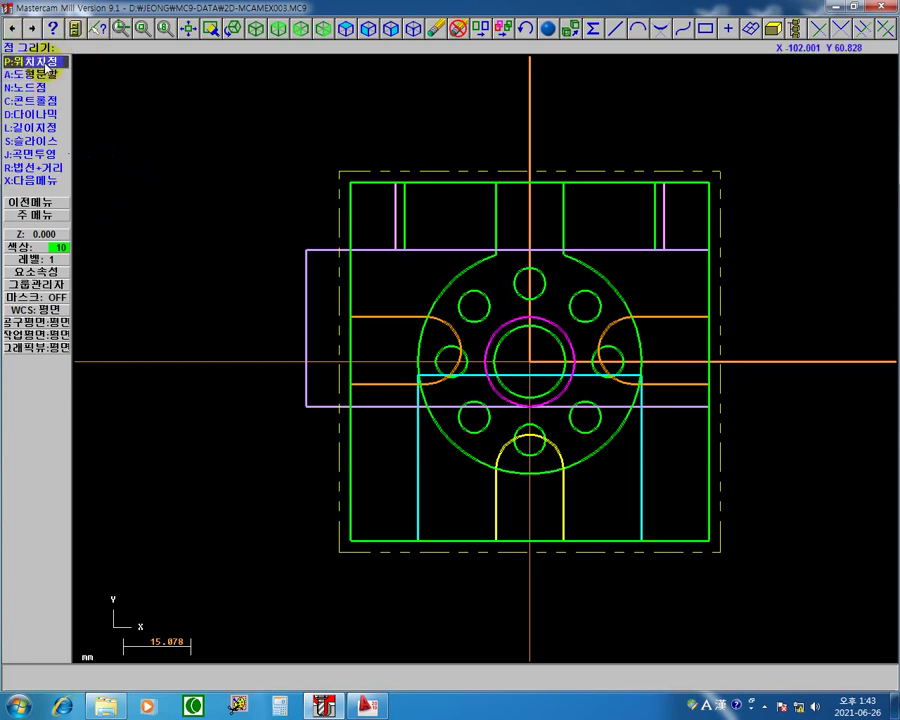
{"action": "left_click", "coordinate": [54, 63]}
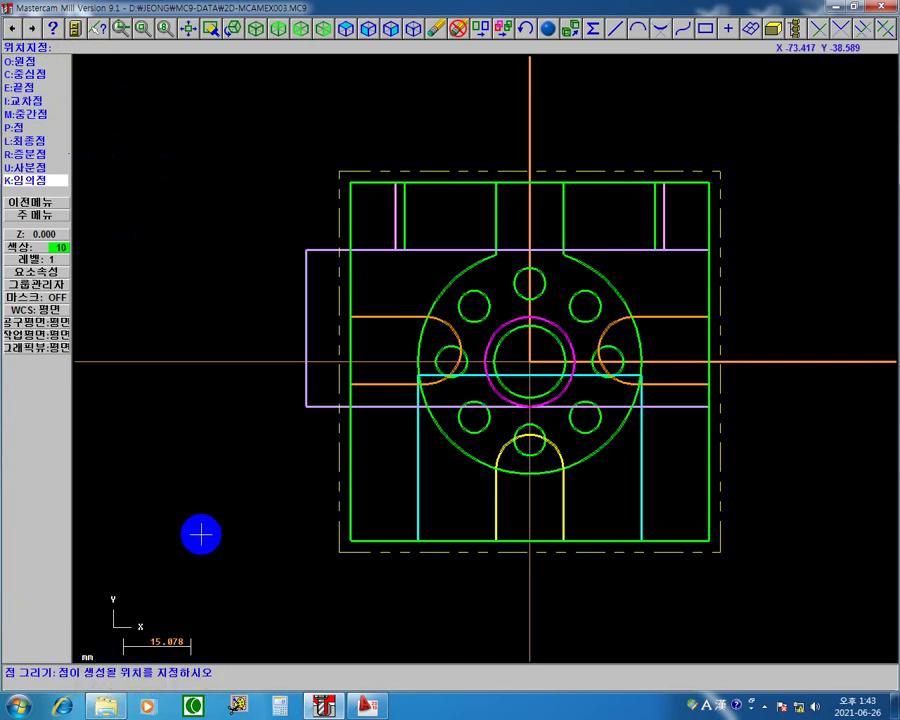
{"action": "type", "text": "0,50"}
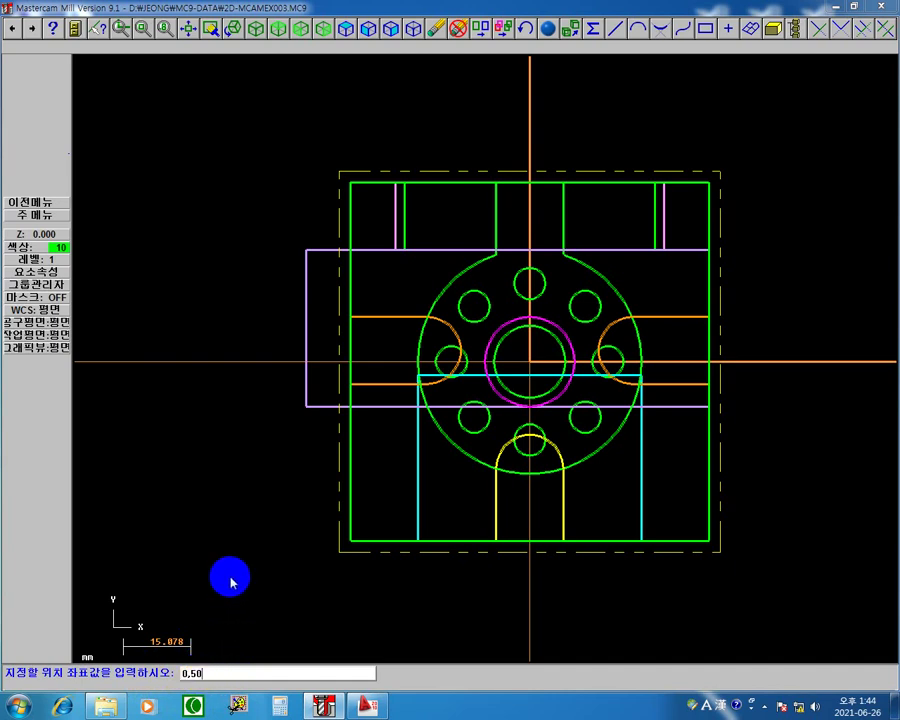
{"action": "key", "text": "Return"}
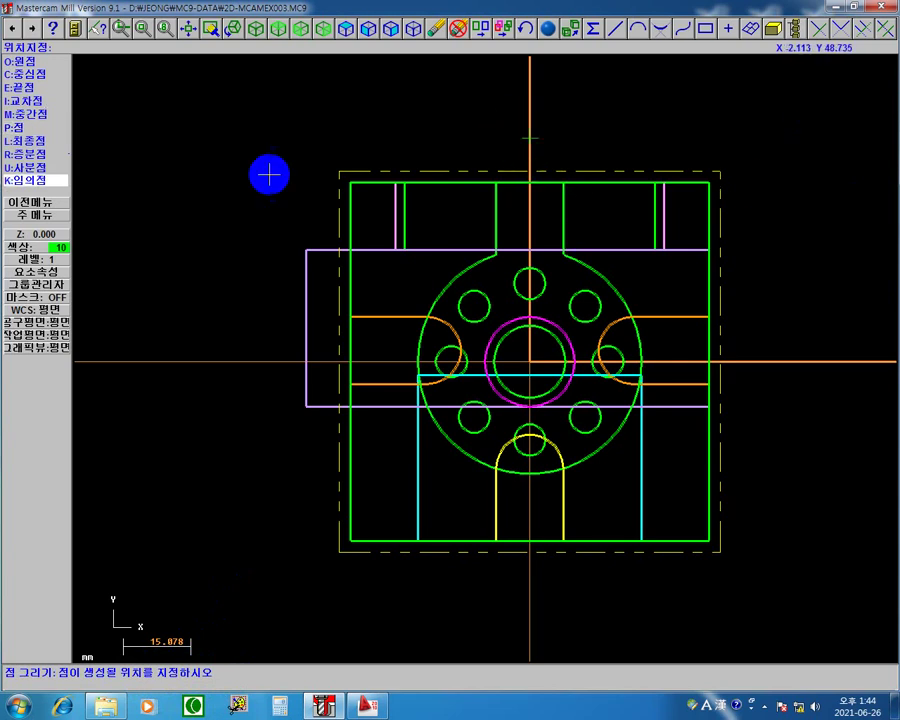
{"action": "left_click", "coordinate": [21, 215]}
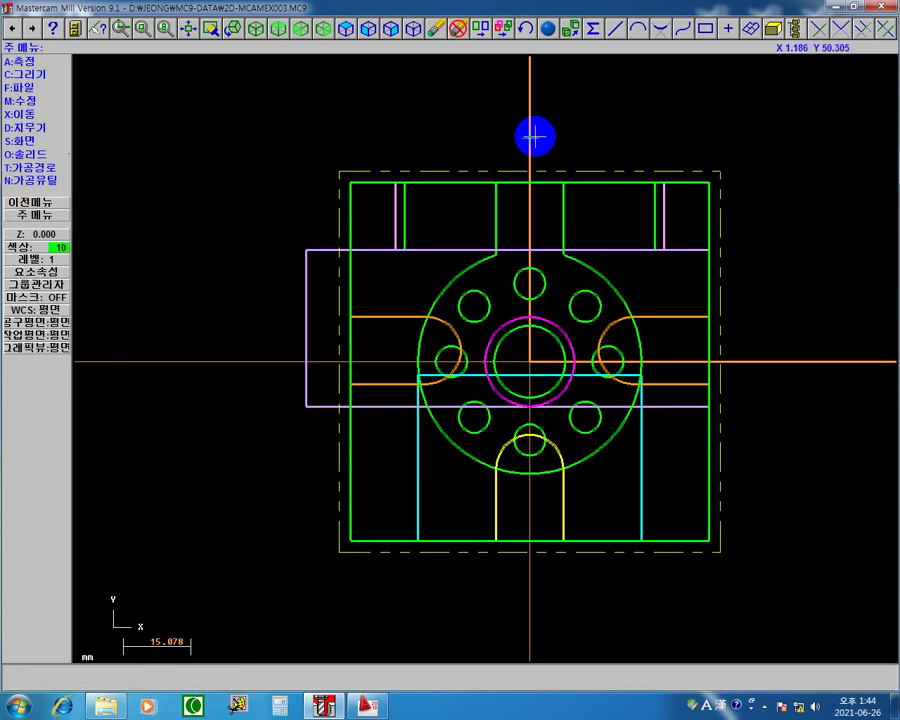
{"action": "left_click", "coordinate": [531, 137]}
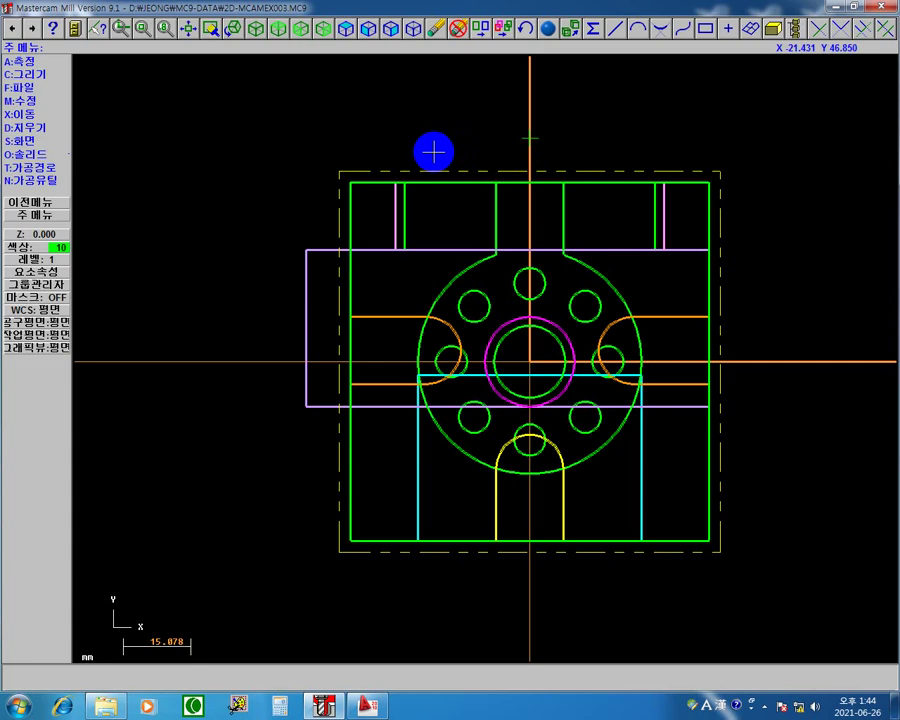
{"action": "left_click", "coordinate": [30, 167]}
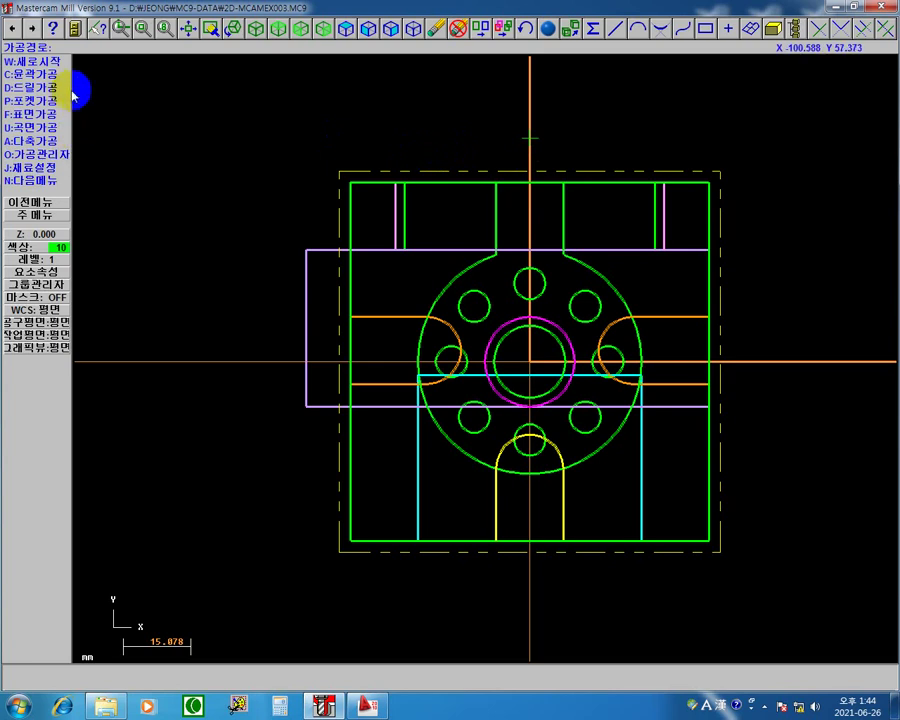
{"action": "left_click", "coordinate": [43, 155]}
{"action": "key", "text": "Escape"}
{"action": "left_click", "coordinate": [59, 215]}
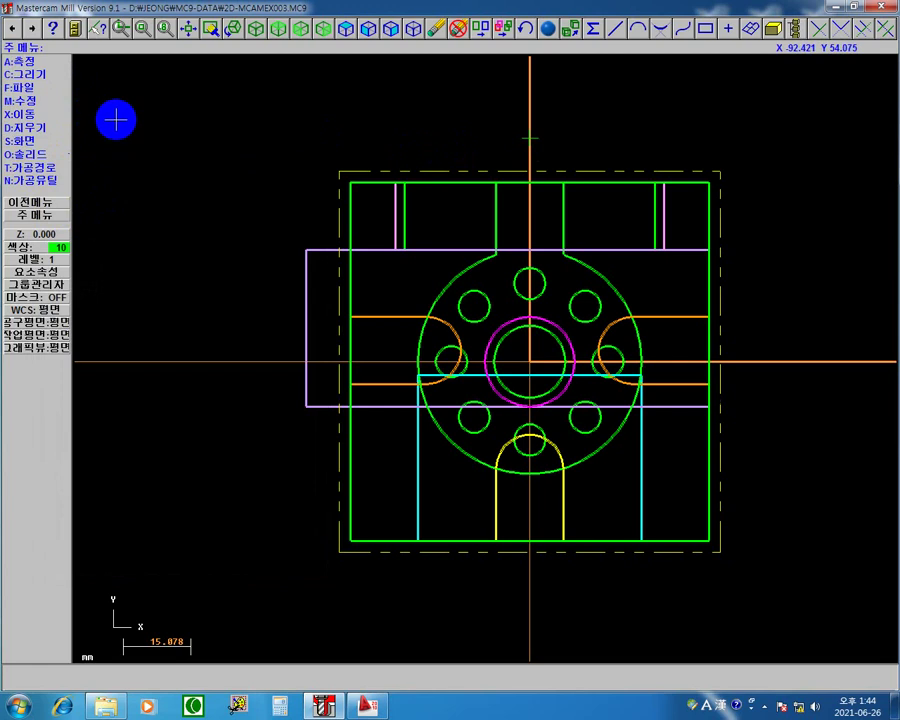
- In contour operation 3 (dp13), set the lead-in and lead-out line lengths to 0 and enable using an entry point and an exit point
{"action": "key", "text": "alt+o"}
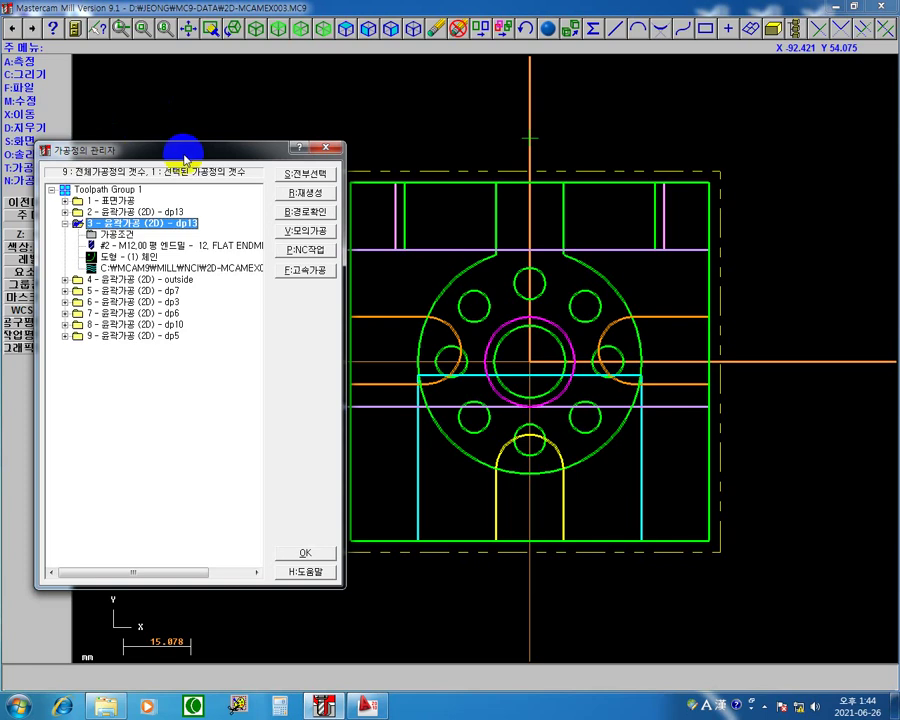
{"action": "left_click_drag", "start_coordinate": [185, 152], "coordinate": [175, 99]}
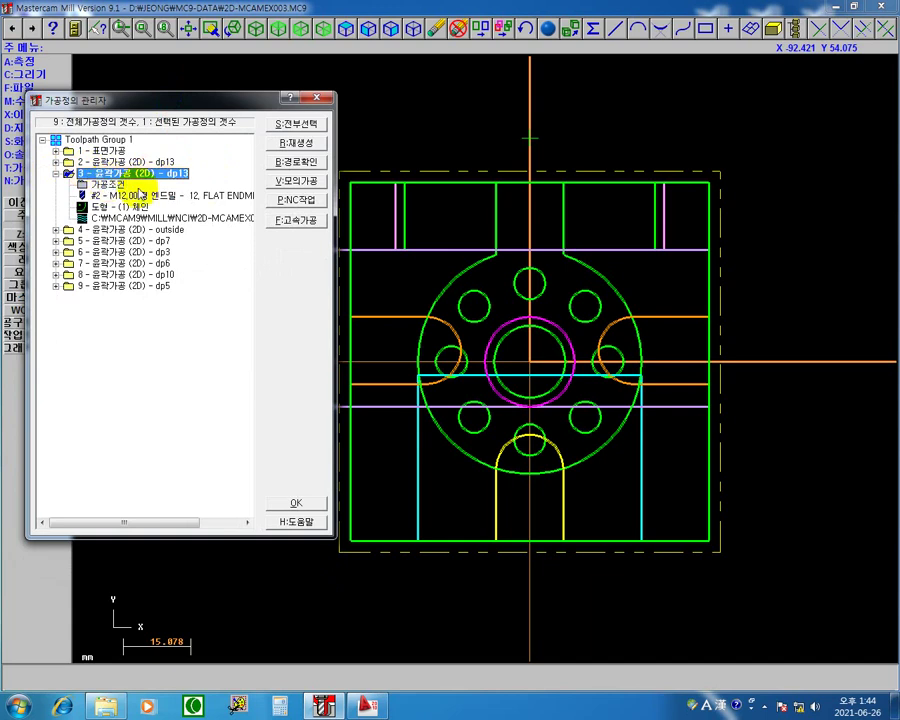
{"action": "left_click", "coordinate": [109, 185]}
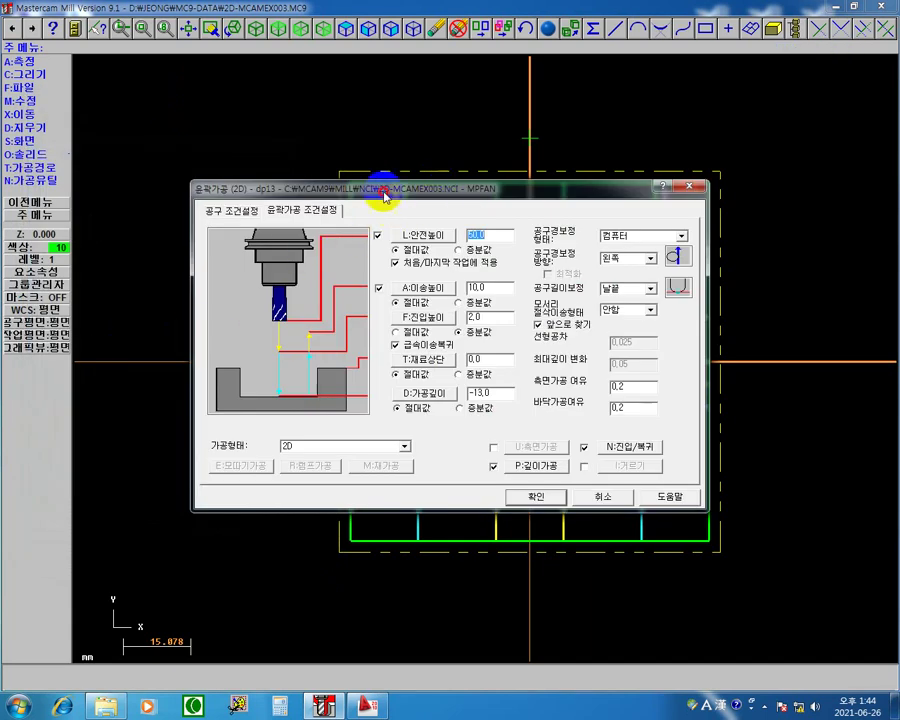
{"action": "left_click_drag", "start_coordinate": [384, 196], "coordinate": [275, 247]}
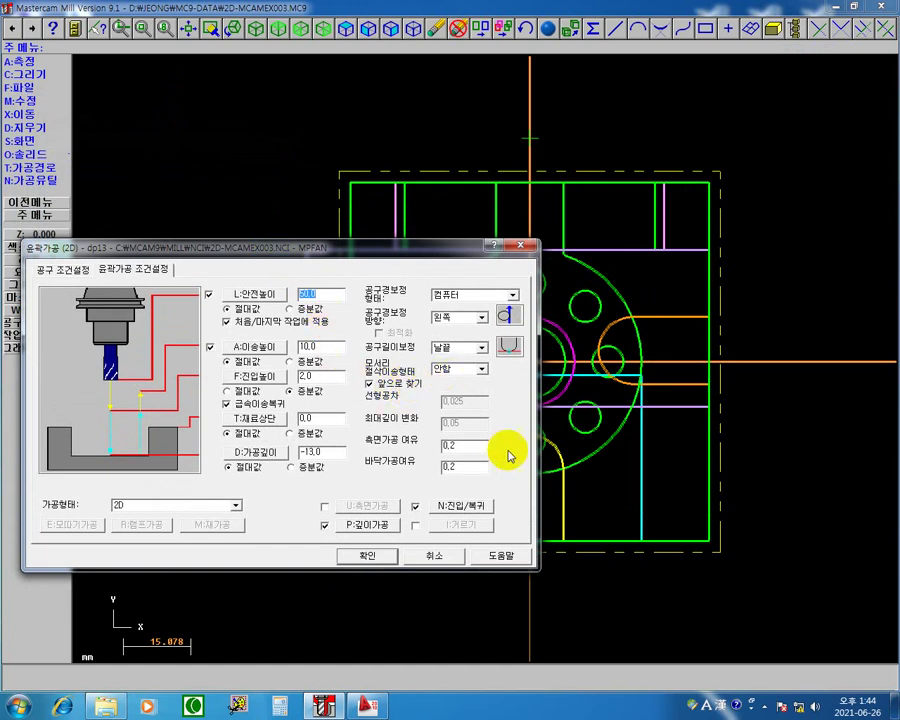
{"action": "left_click", "coordinate": [459, 507]}
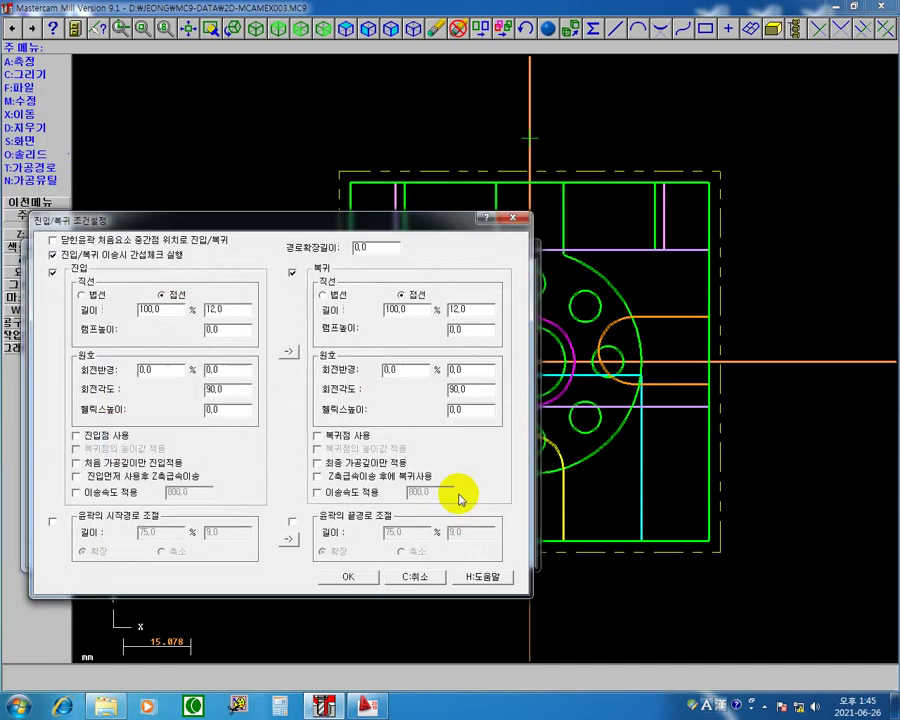
{"action": "left_click_drag", "start_coordinate": [302, 228], "coordinate": [476, 158]}
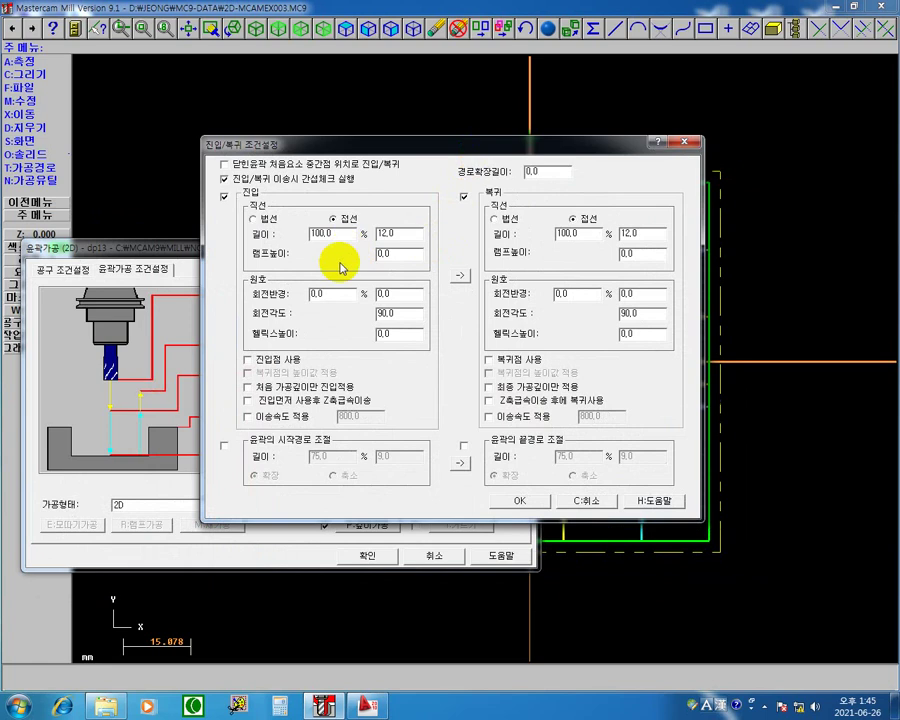
{"action": "double_click", "coordinate": [417, 233]}
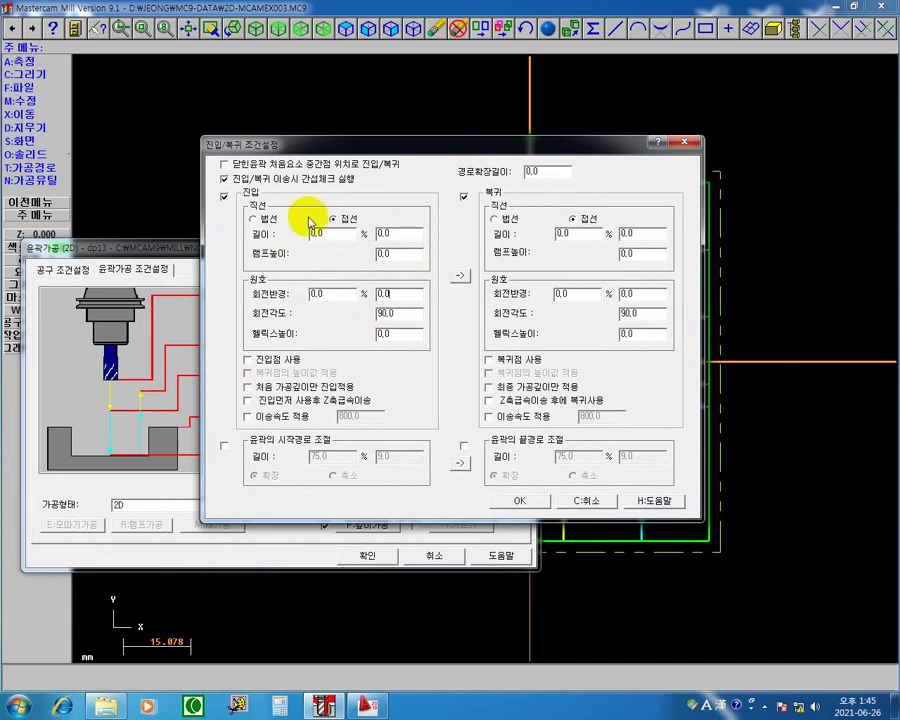
{"action": "left_click", "coordinate": [266, 363]}
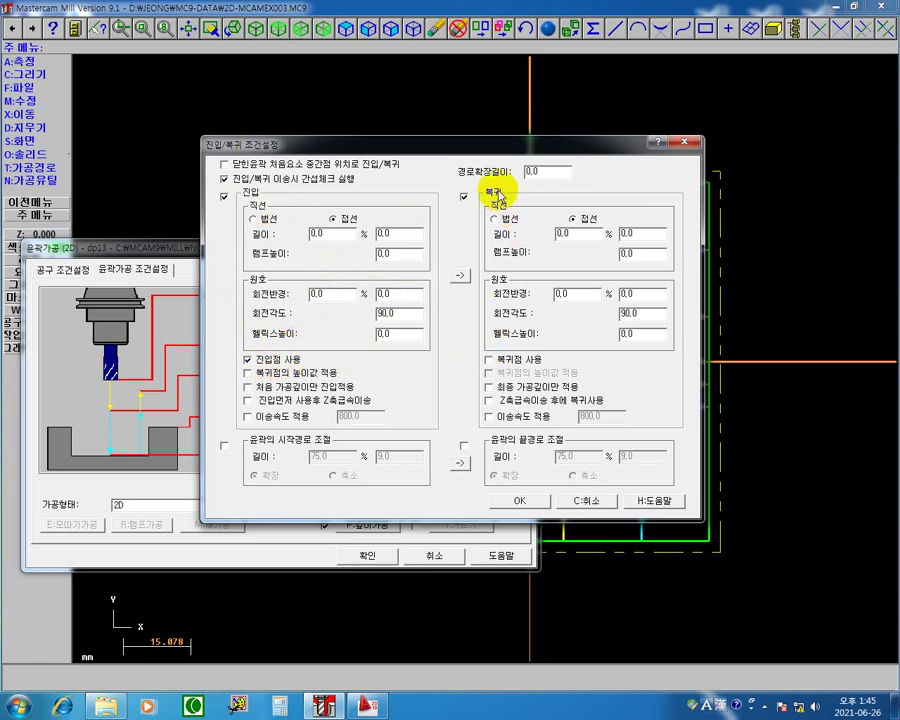
{"action": "left_click_drag", "start_coordinate": [498, 147], "coordinate": [398, 139]}
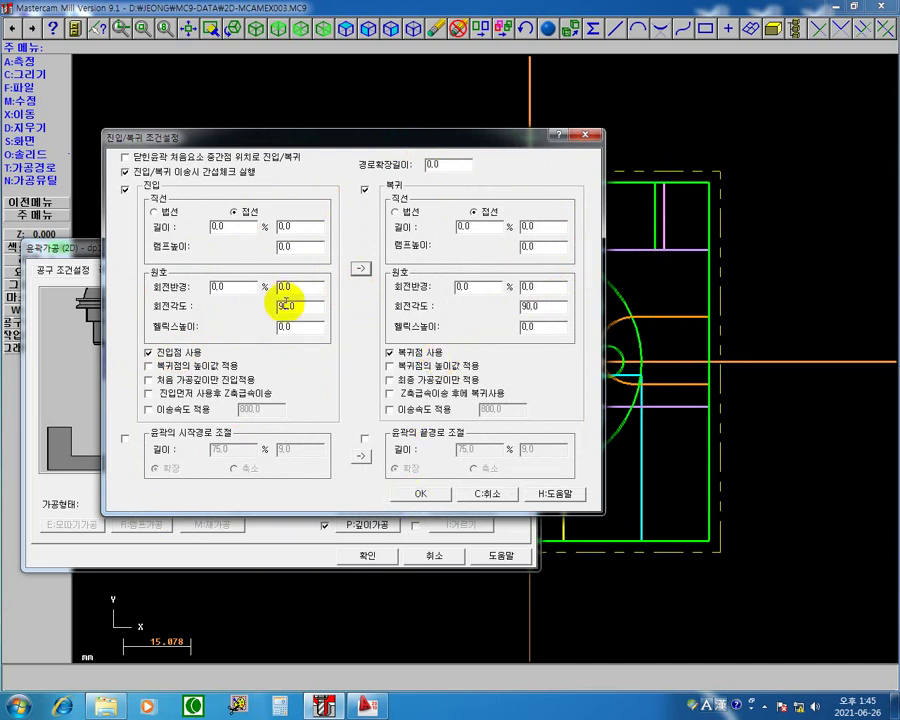
{"action": "left_click", "coordinate": [414, 491]}
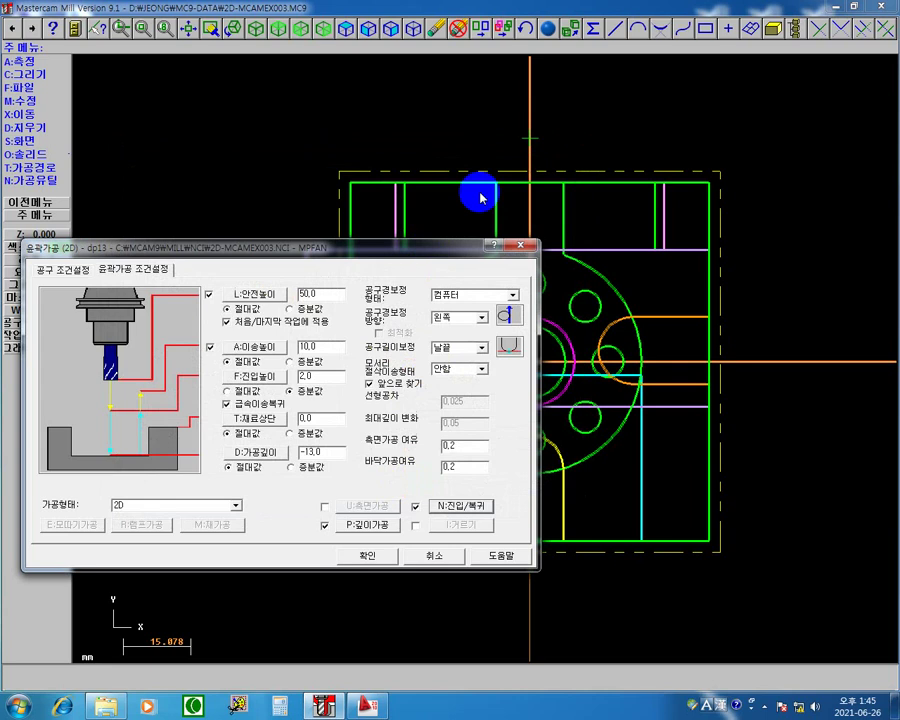
{"action": "left_click_drag", "start_coordinate": [434, 251], "coordinate": [340, 284]}
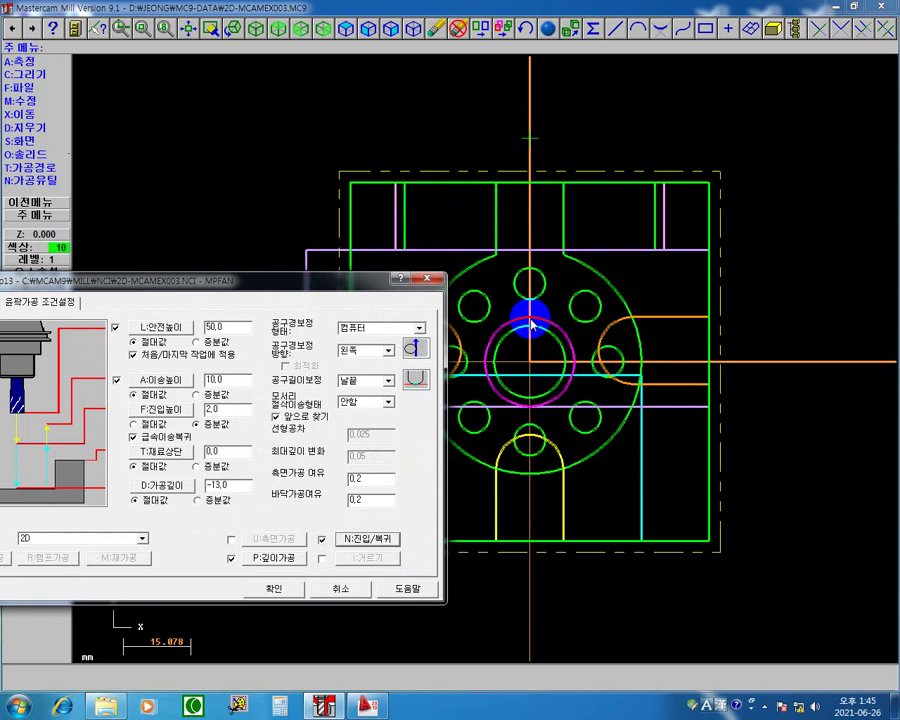
{"action": "left_click_drag", "start_coordinate": [464, 230], "coordinate": [450, 137]}
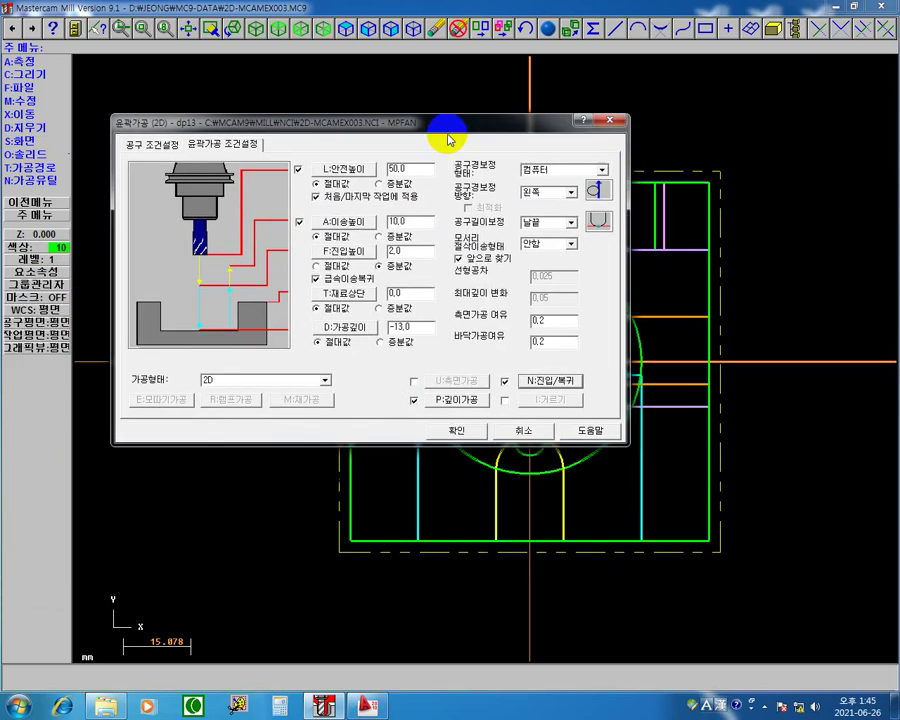
{"action": "left_click", "coordinate": [443, 432]}
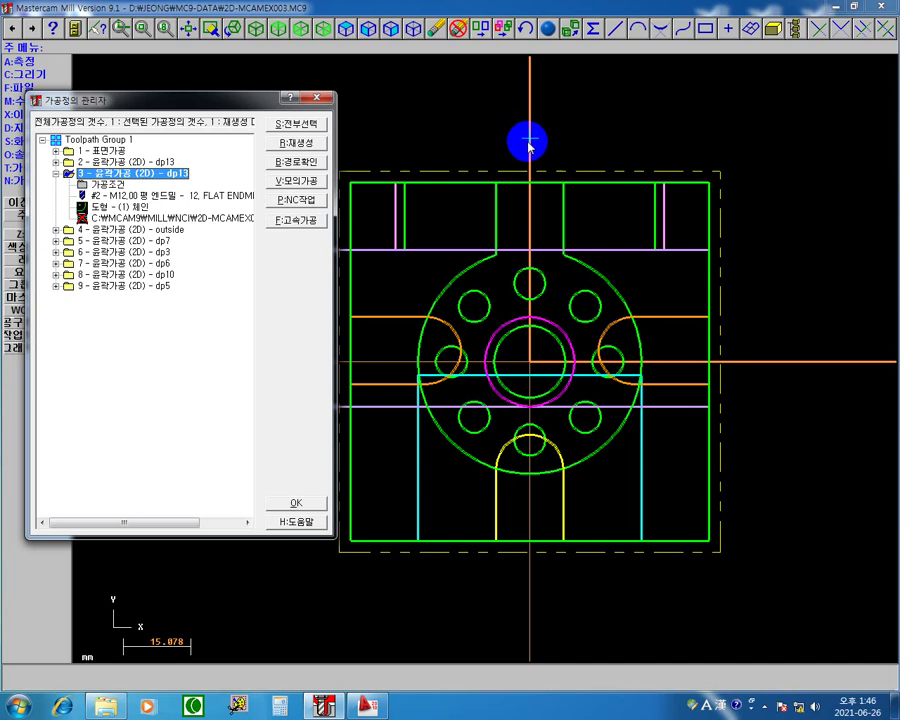
- Review the entry and exit point options in contour operation 3's lead in/out settings, and return to the operations manager
{"action": "left_click", "coordinate": [104, 193]}
{"action": "left_click", "coordinate": [635, 506]}
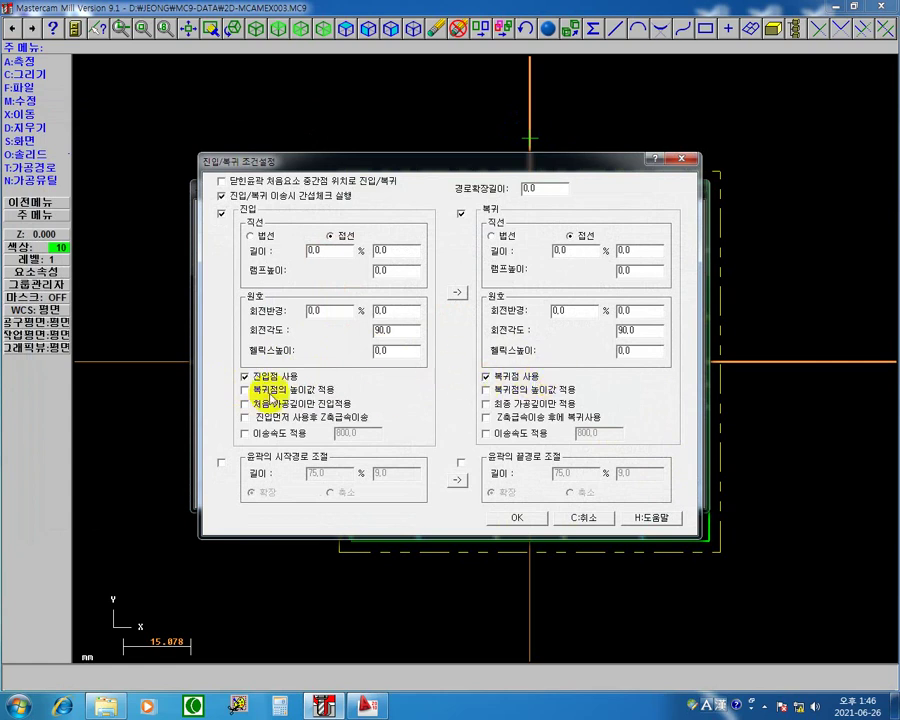
{"action": "left_click", "coordinate": [517, 517]}
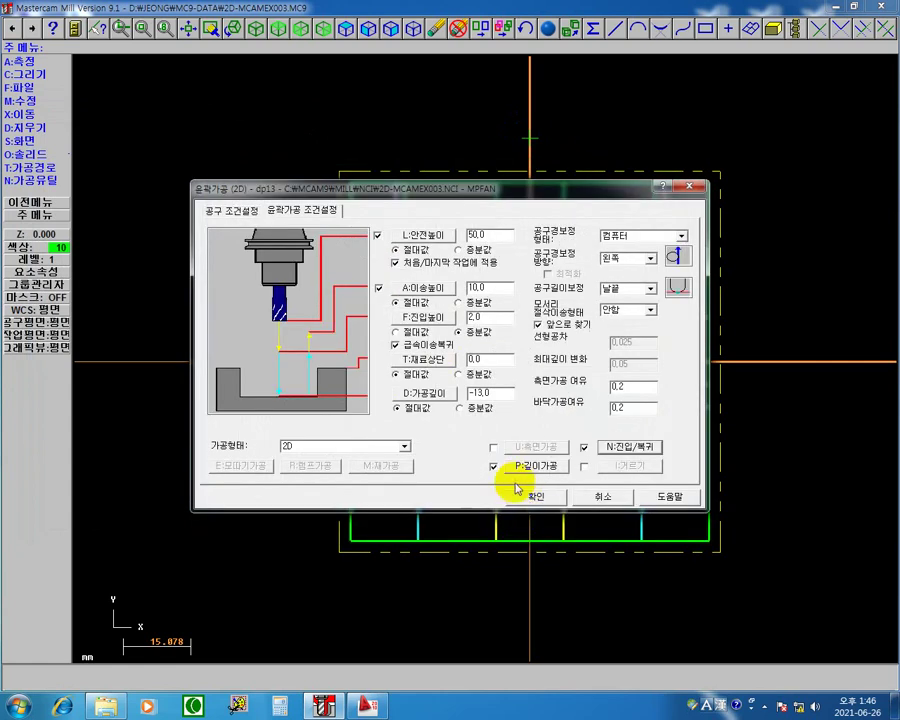
{"action": "left_click", "coordinate": [534, 494]}
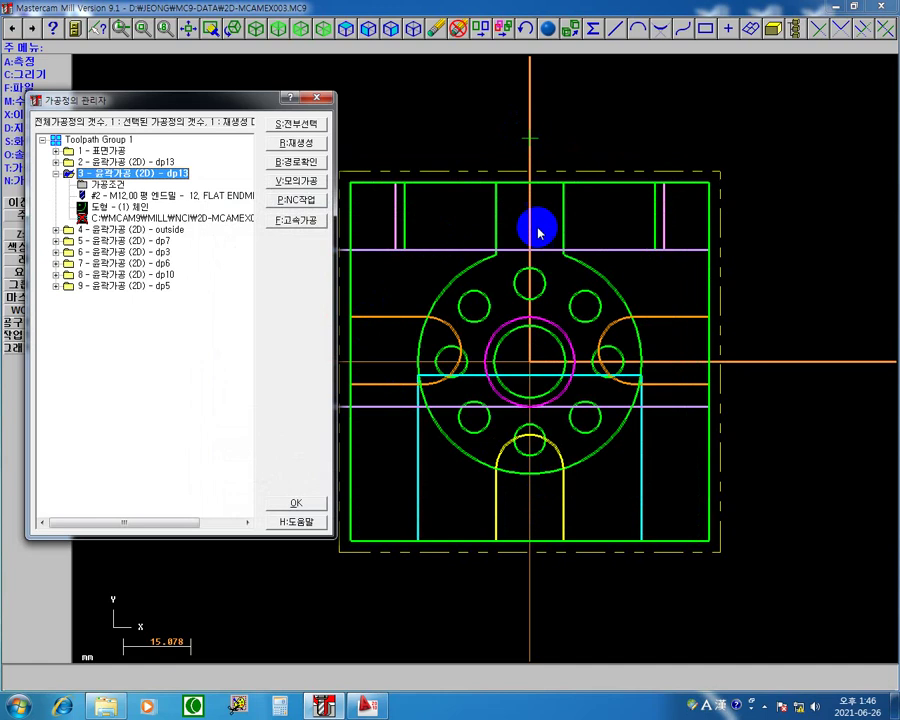
- Add the point above the stock as an extra chain to contour operation 3's geometry
{"action": "left_click", "coordinate": [104, 205]}
{"action": "left_click", "coordinate": [313, 143]}
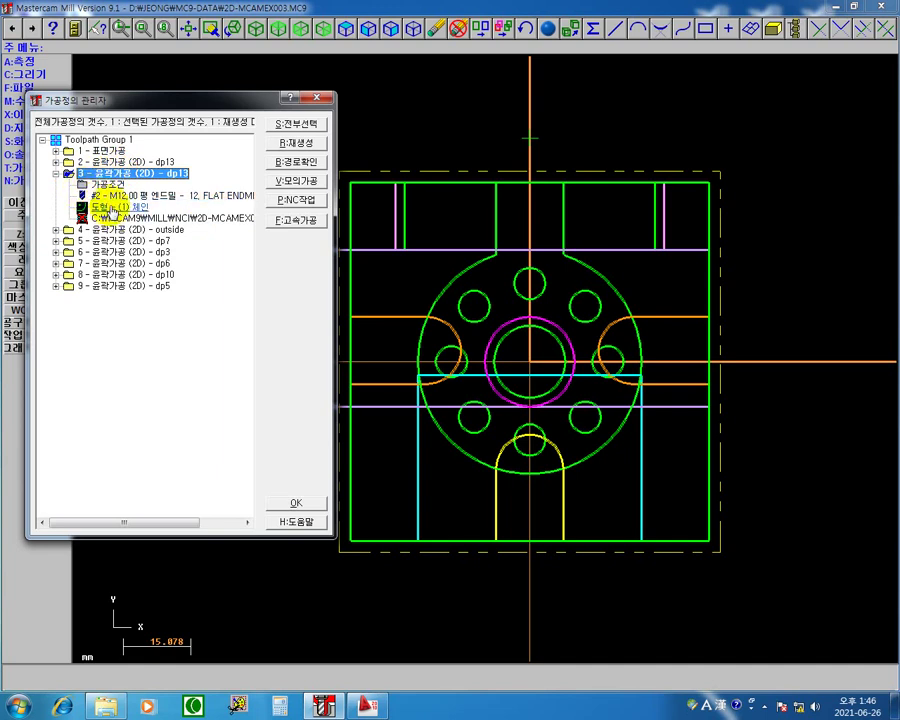
{"action": "left_click", "coordinate": [113, 209]}
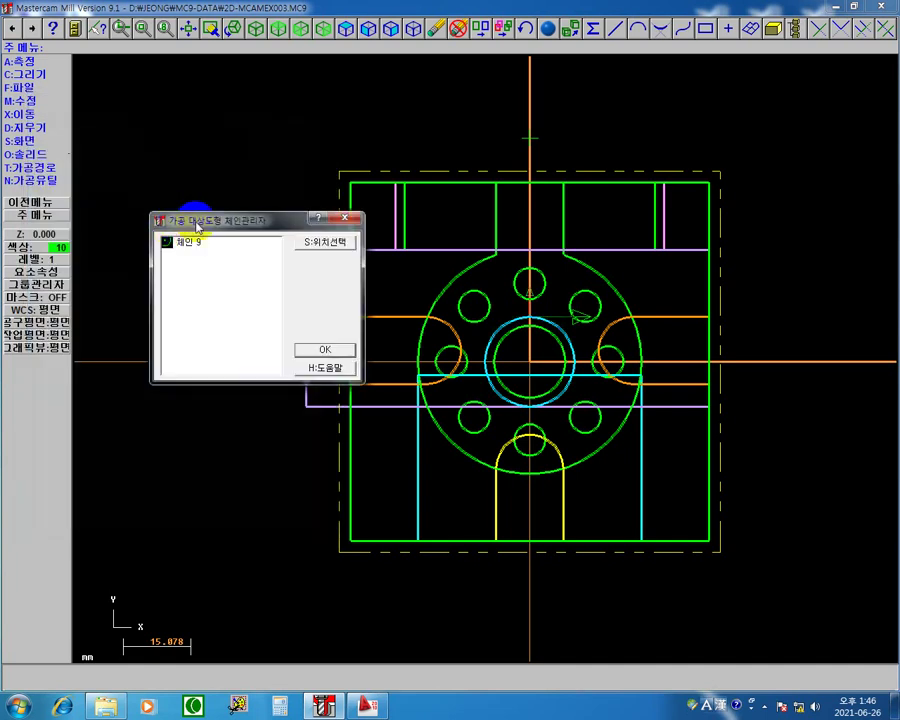
{"action": "left_click_drag", "start_coordinate": [197, 226], "coordinate": [139, 241]}
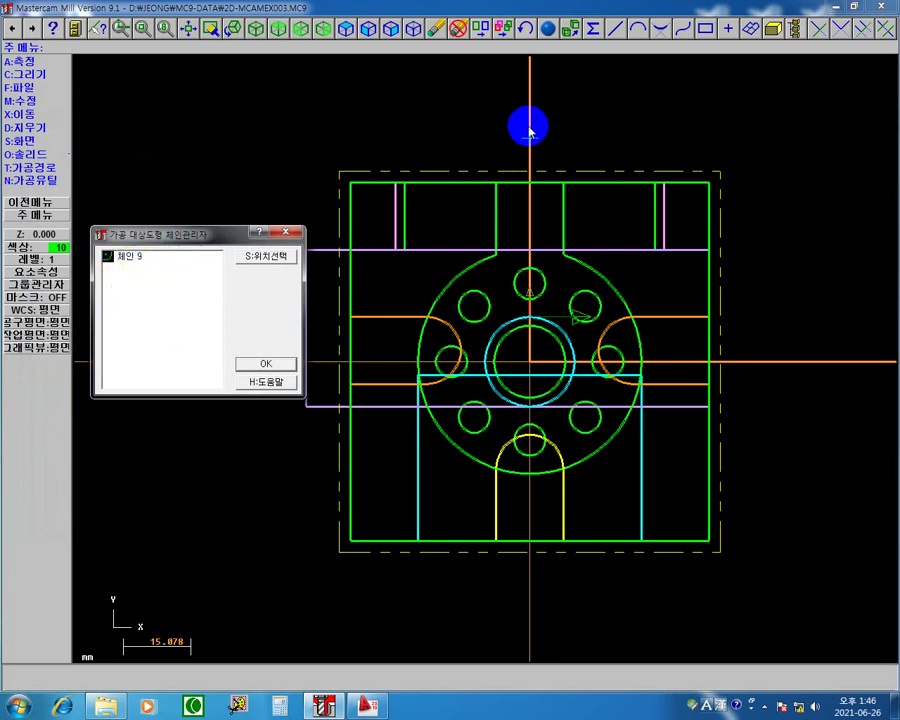
{"action": "right_click", "coordinate": [147, 283]}
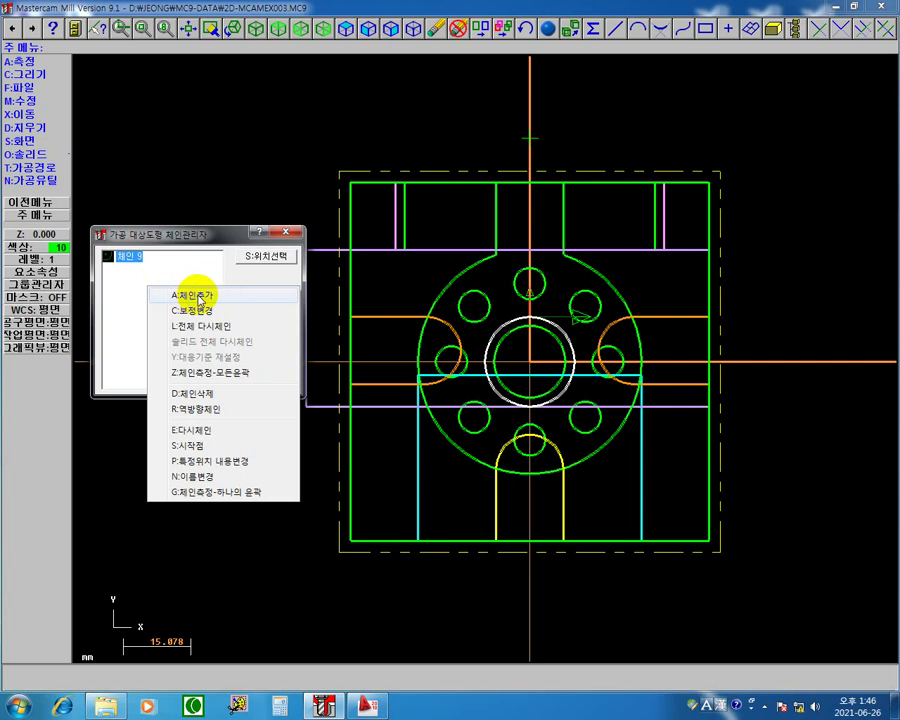
{"action": "left_click", "coordinate": [210, 294]}
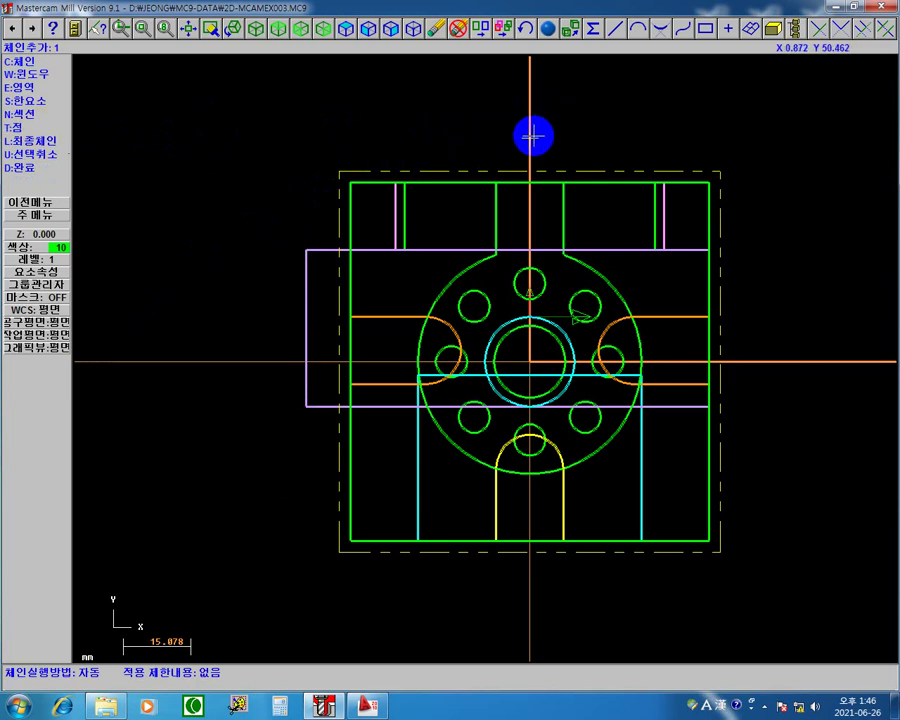
{"action": "left_click", "coordinate": [533, 136]}
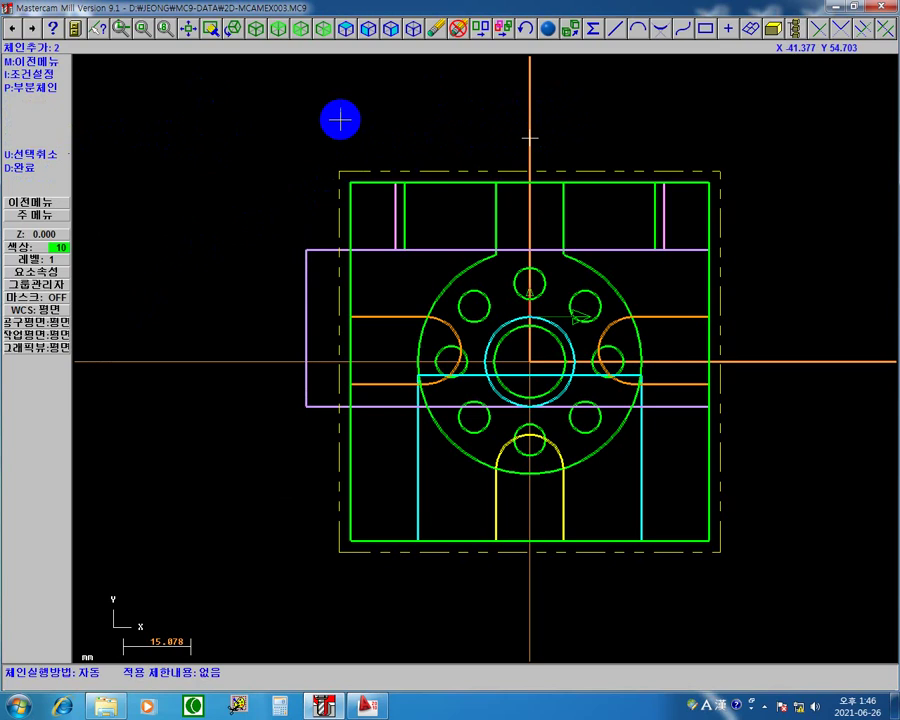
{"action": "left_click", "coordinate": [33, 168]}
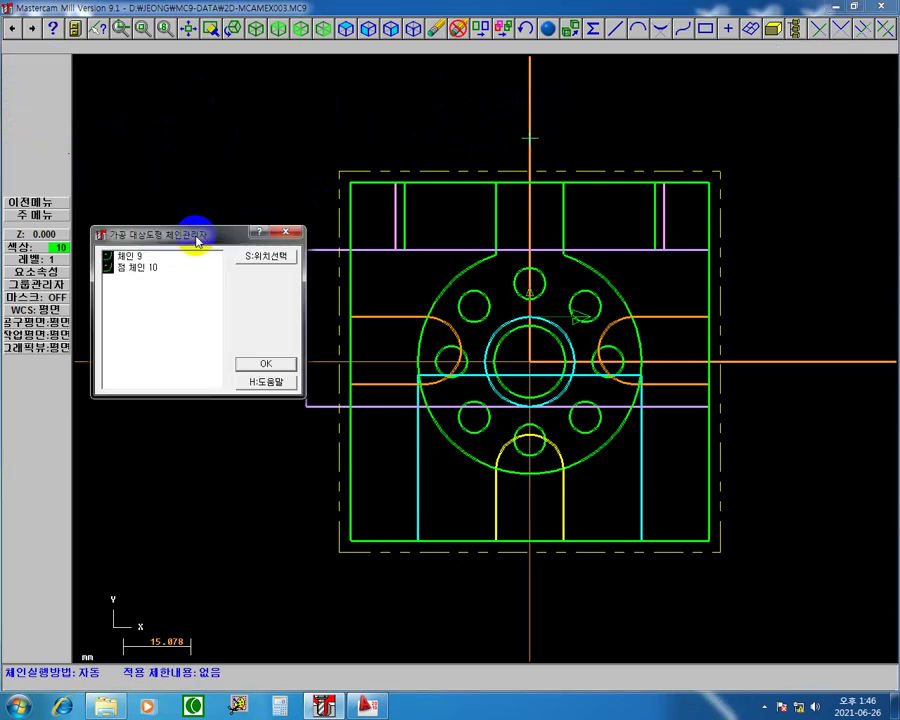
- Move the point chain ahead of the boss circle chain in contour operation 3's geometry, and regenerate the toolpath
{"action": "left_click_drag", "start_coordinate": [197, 238], "coordinate": [203, 150]}
{"action": "left_click", "coordinate": [150, 180]}
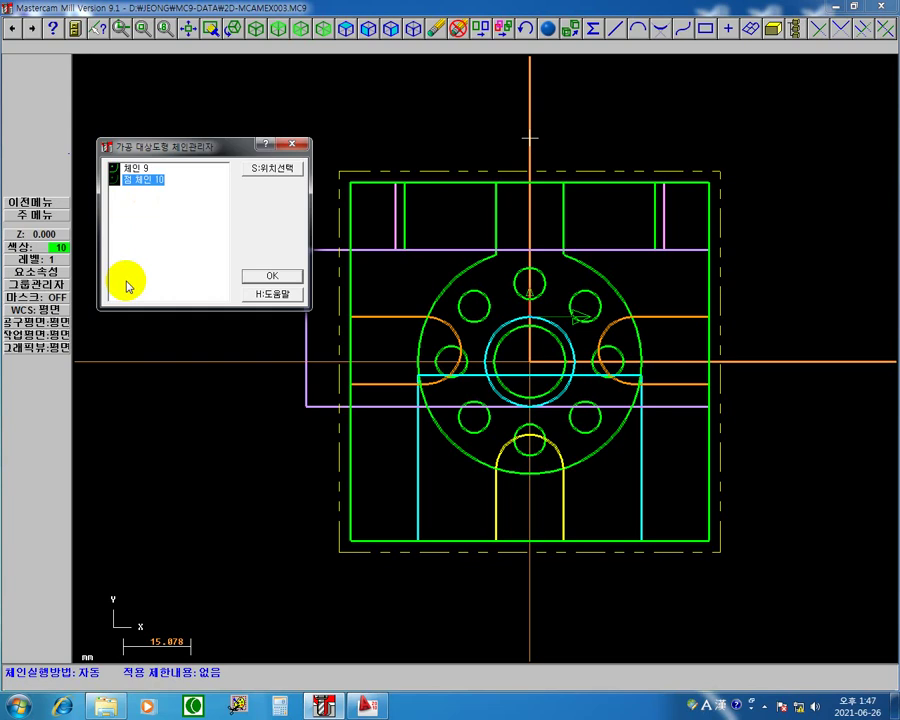
{"action": "left_click", "coordinate": [135, 170]}
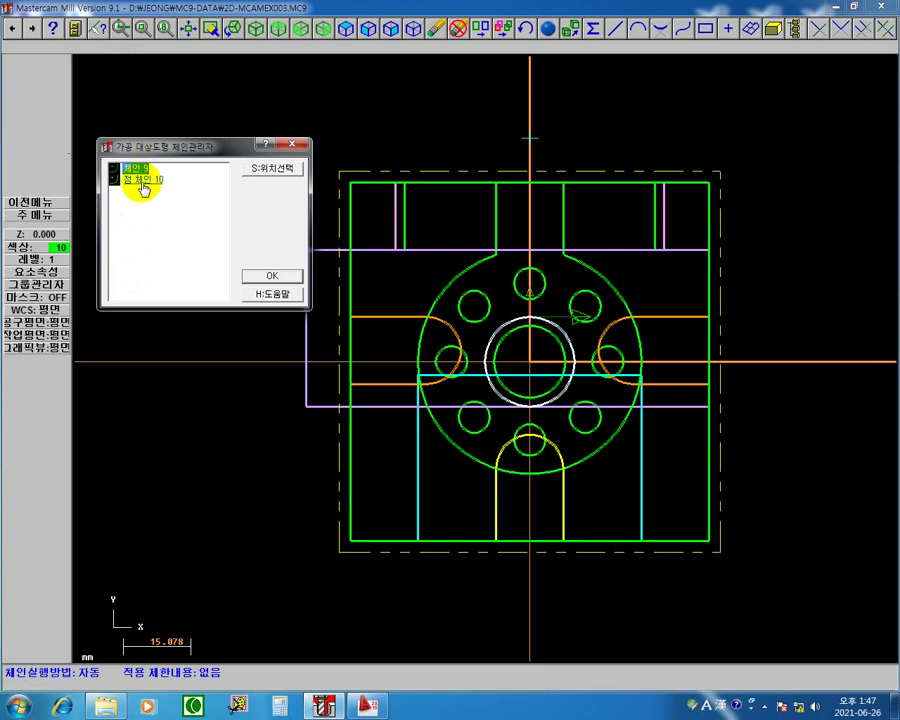
{"action": "left_click", "coordinate": [143, 182]}
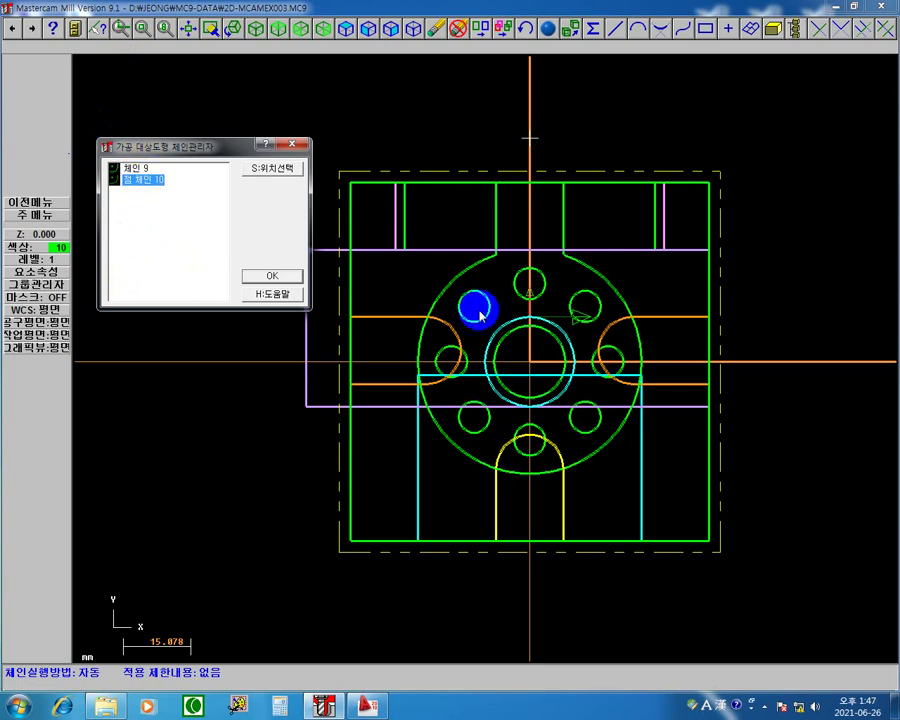
{"action": "left_click_drag", "start_coordinate": [190, 145], "coordinate": [140, 111]}
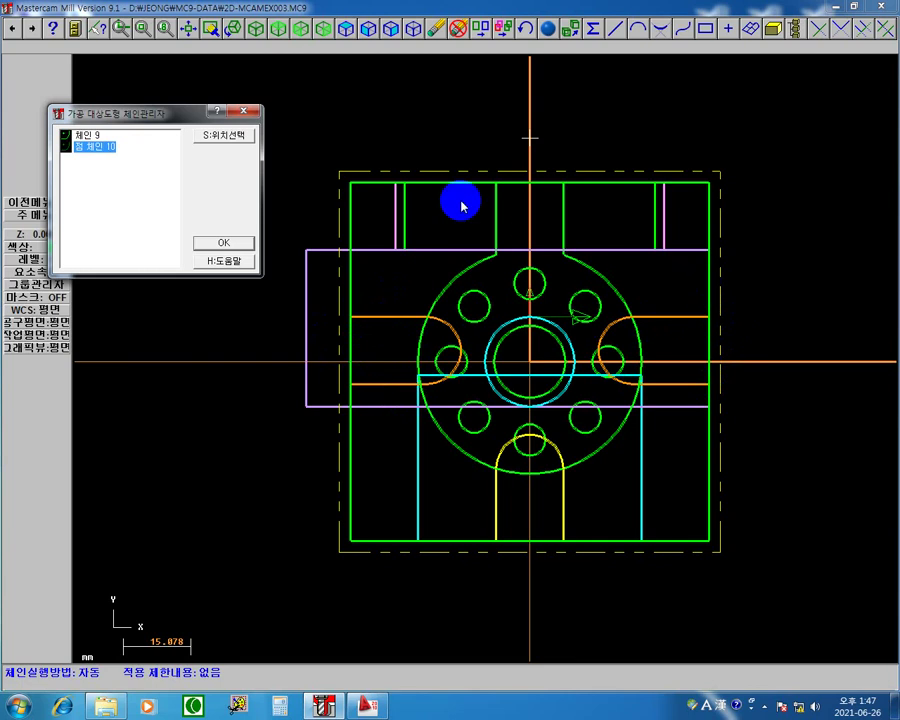
{"action": "left_click", "coordinate": [90, 156]}
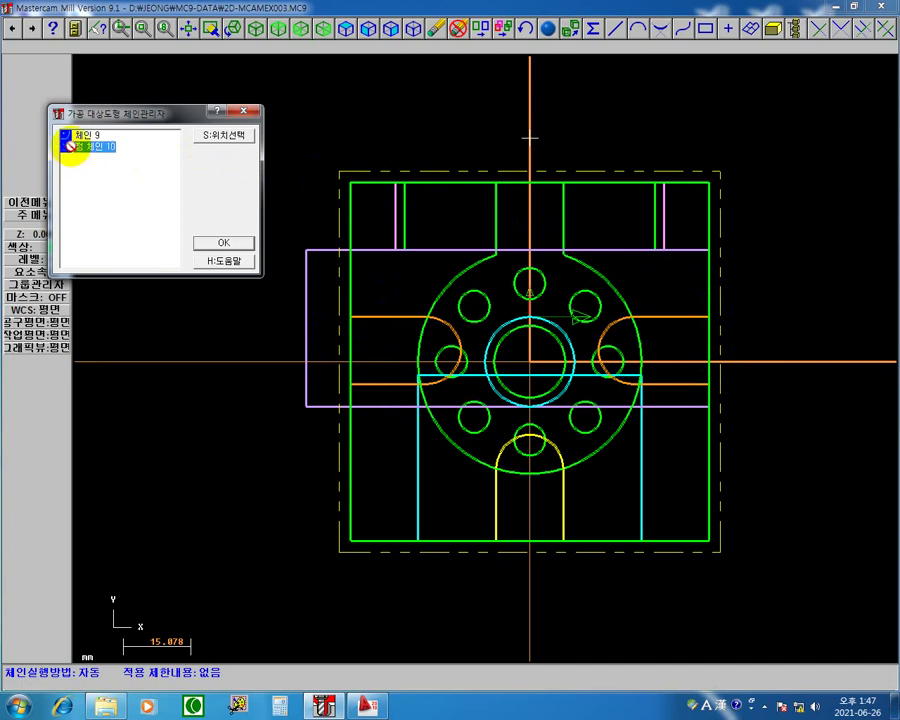
{"action": "mouse_move", "coordinate": [71, 147]}
{"action": "left_mouse_down"}
{"action": "mouse_move", "coordinate": [76, 137]}
{"action": "mouse_move", "coordinate": [82, 146]}
{"action": "left_mouse_up"}
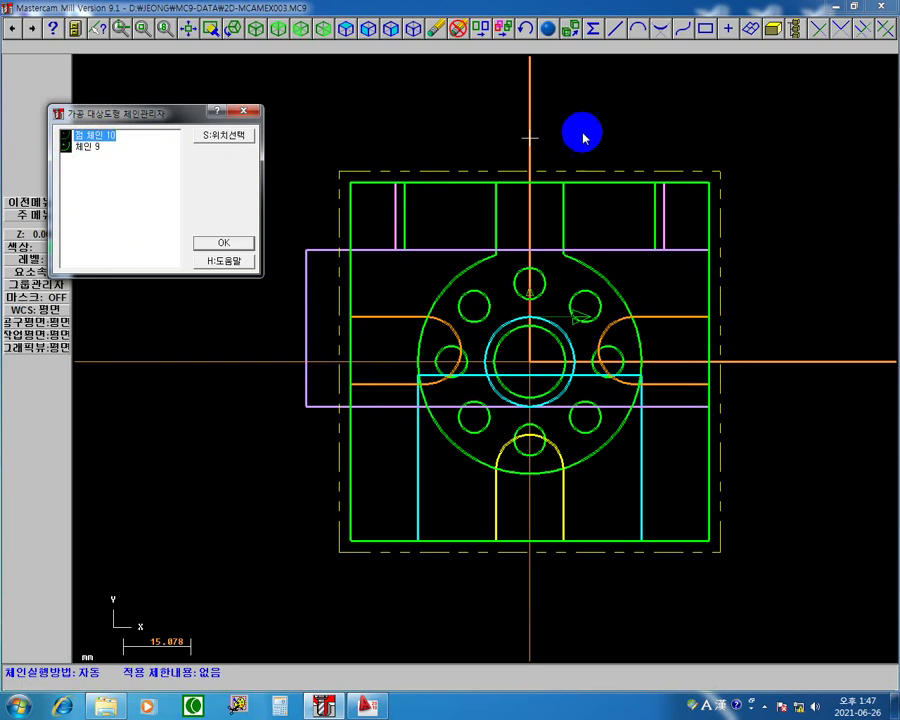
{"action": "left_click", "coordinate": [88, 146]}
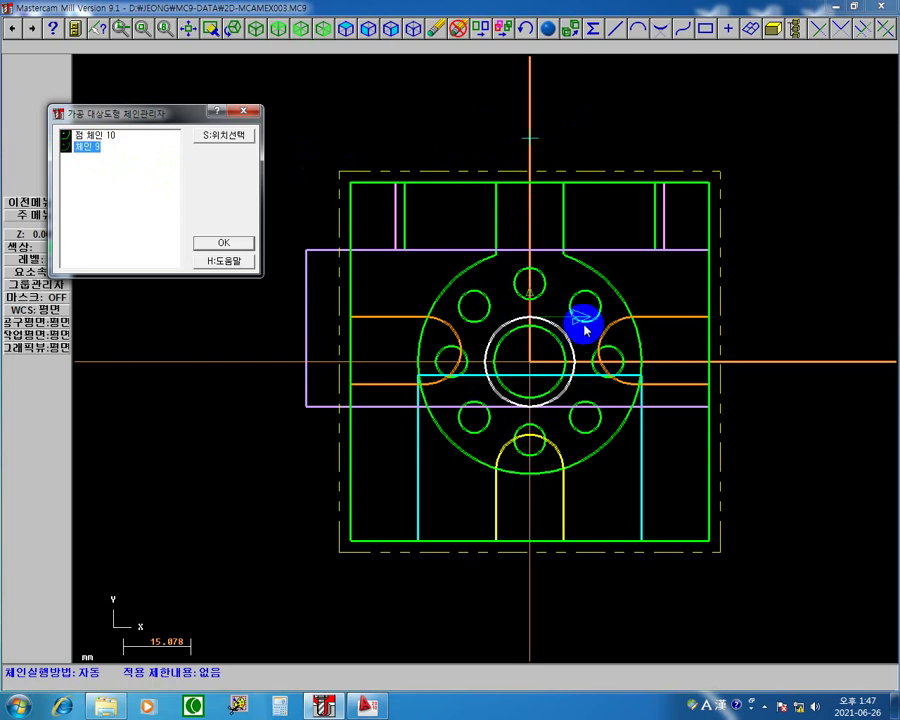
{"action": "left_click", "coordinate": [91, 152]}
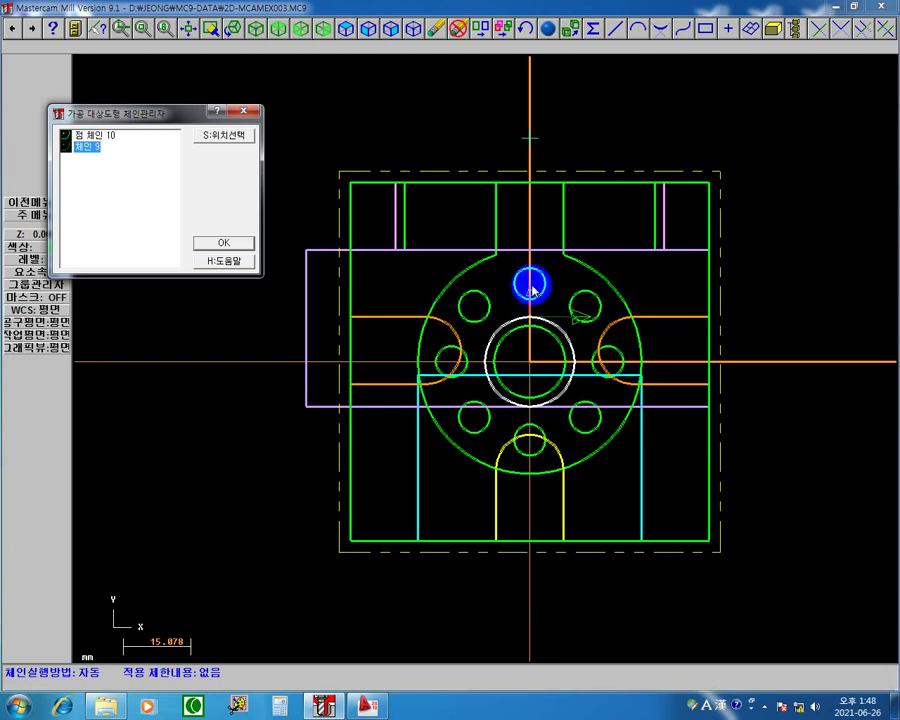
{"action": "left_click", "coordinate": [228, 244]}
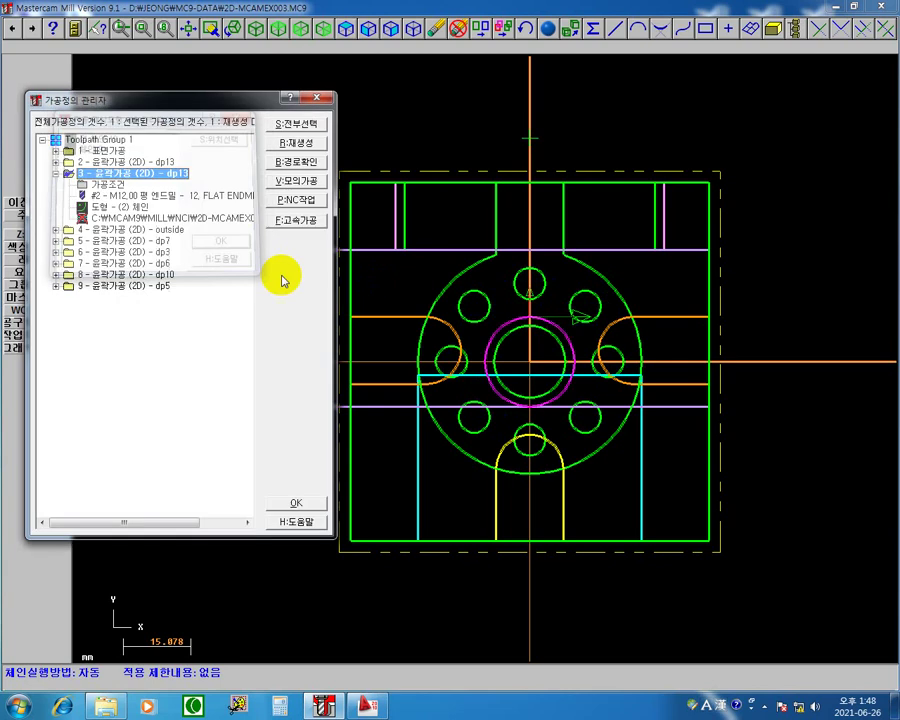
{"action": "left_click", "coordinate": [309, 146]}
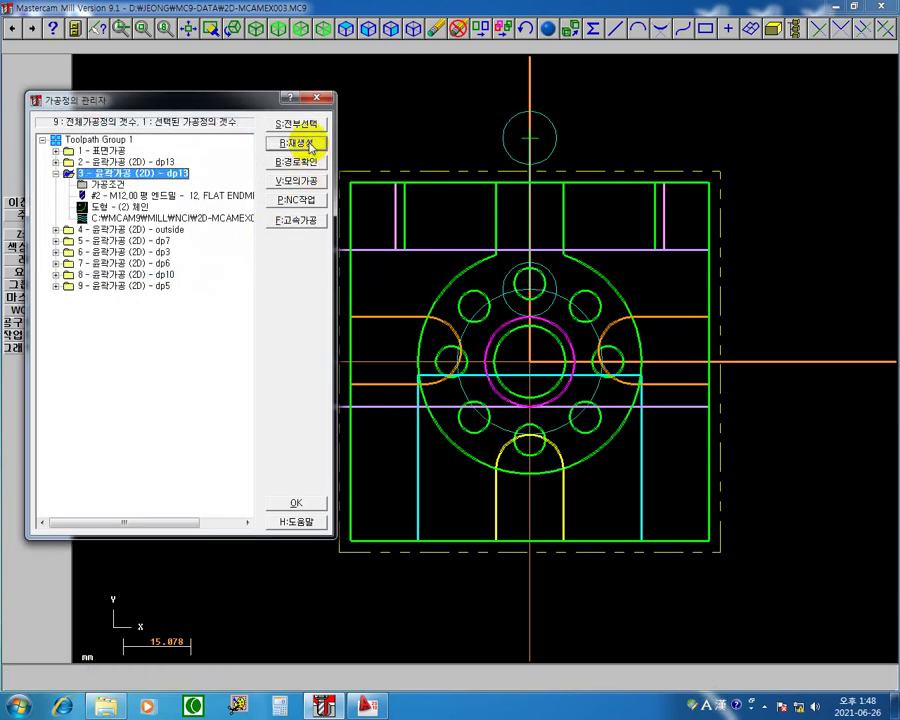
- Backplot contour operation 3 move by move in top view, from the entry point around the boss and back out
{"action": "left_click", "coordinate": [170, 221]}
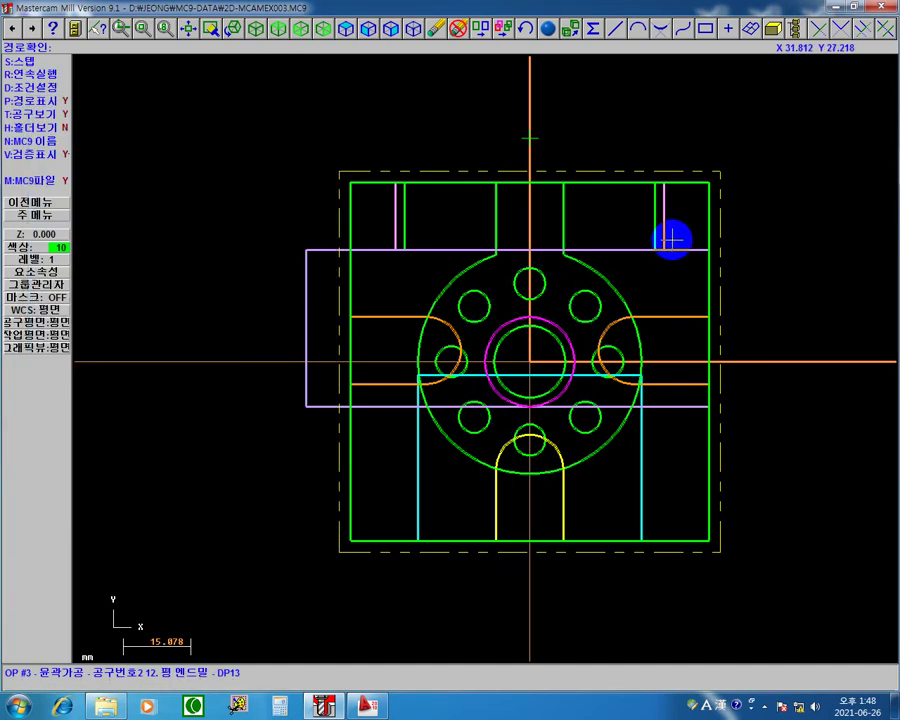
{"action": "key", "text": "s"}
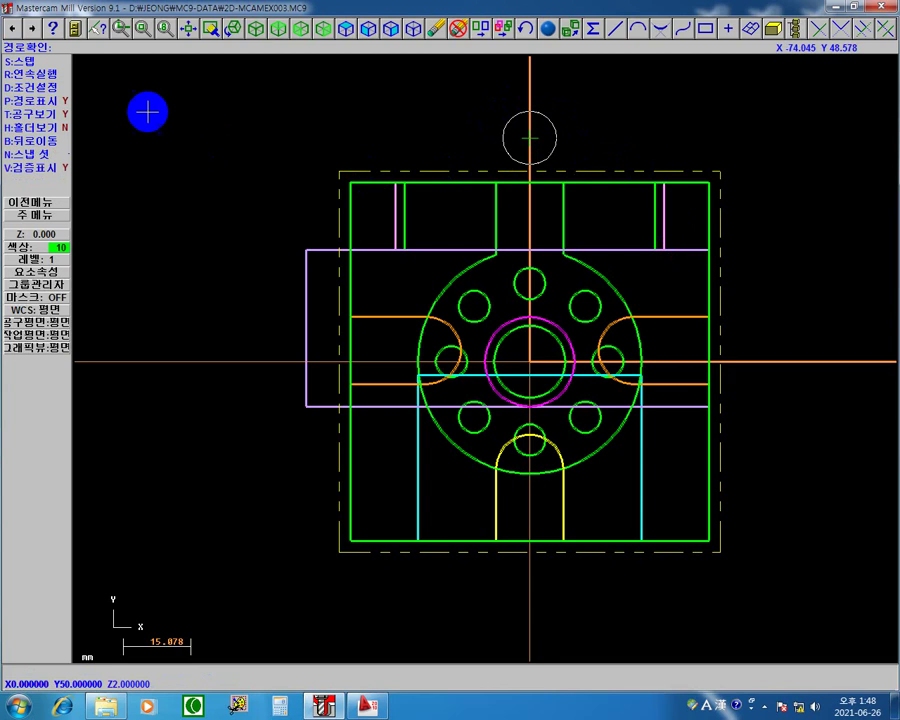
{"action": "left_click", "coordinate": [28, 62]}
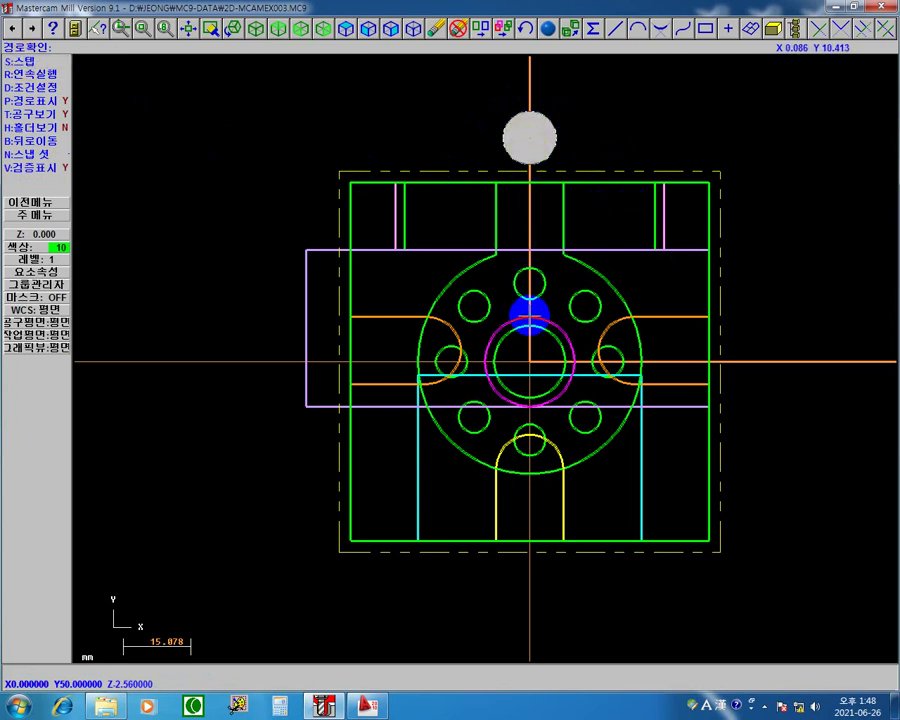
{"action": "key", "text": "s"}
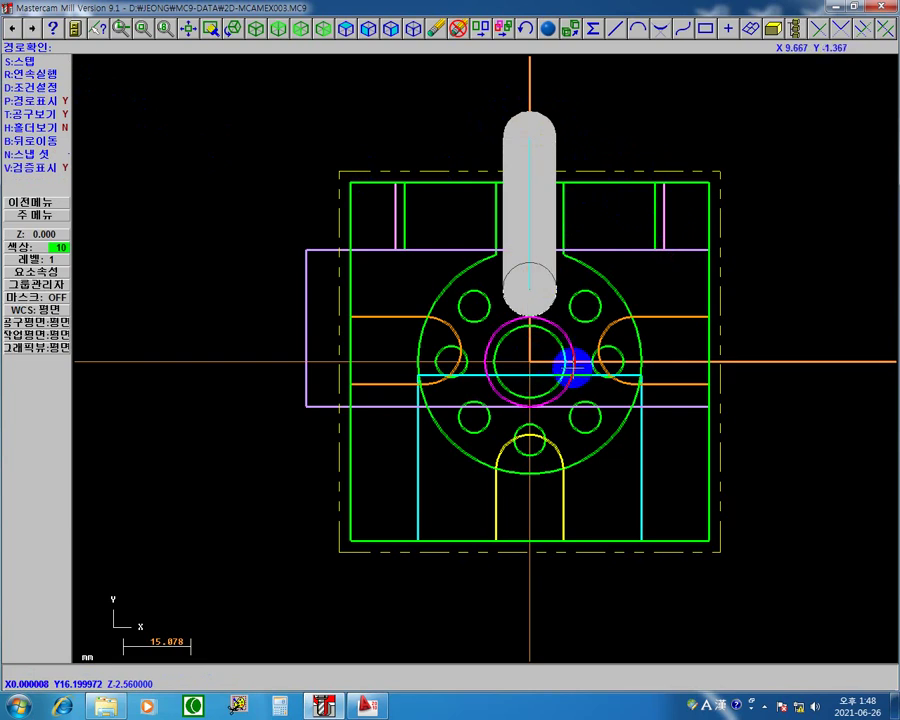
{"action": "key", "text": "s"}
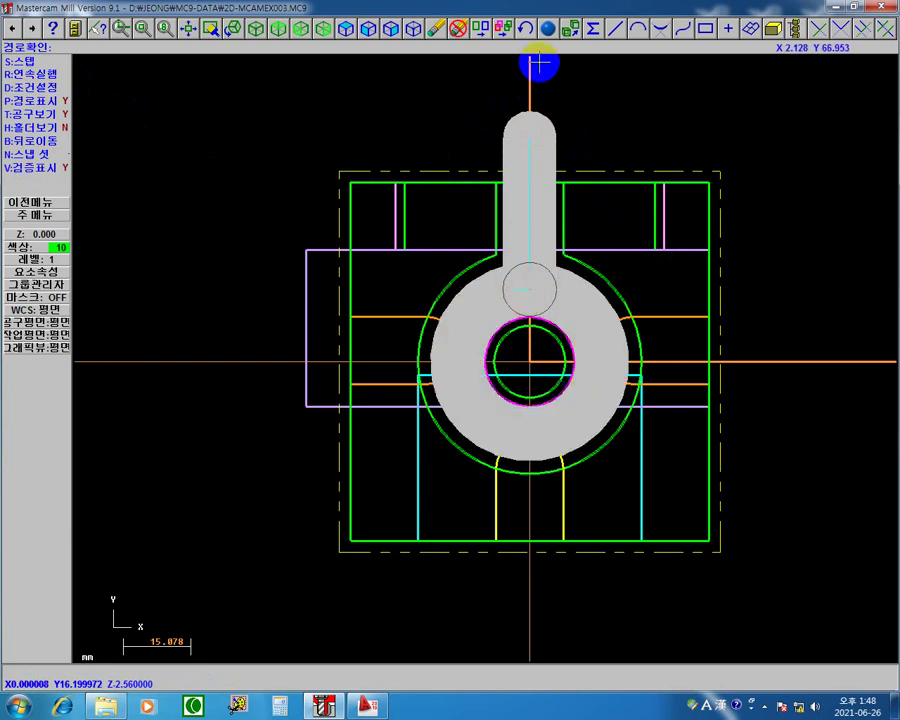
{"action": "key", "text": "s"}
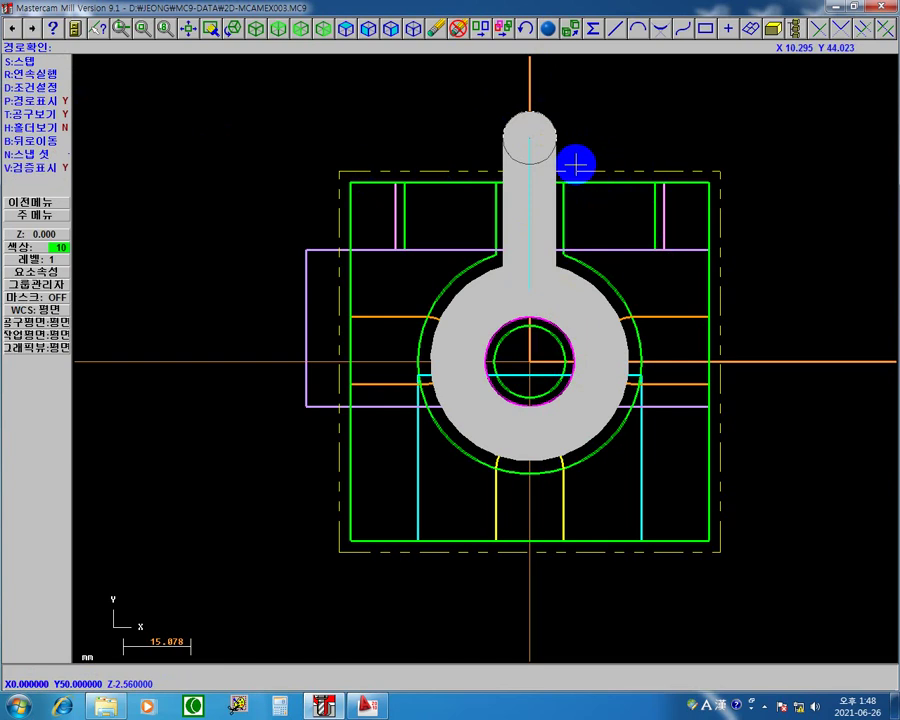
- Switch the backplot to an isometric view and step through the deeper passes around the boss
{"action": "right_click", "coordinate": [608, 103]}
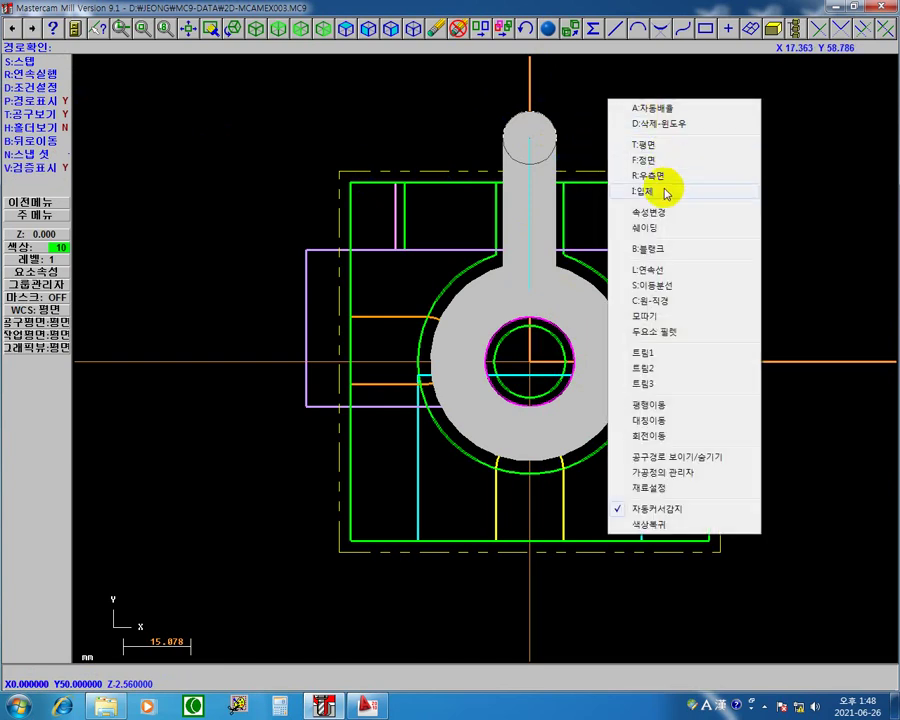
{"action": "left_click", "coordinate": [669, 191]}
{"action": "middle_click_drag", "start_coordinate": [704, 258], "coordinate": [591, 217]}
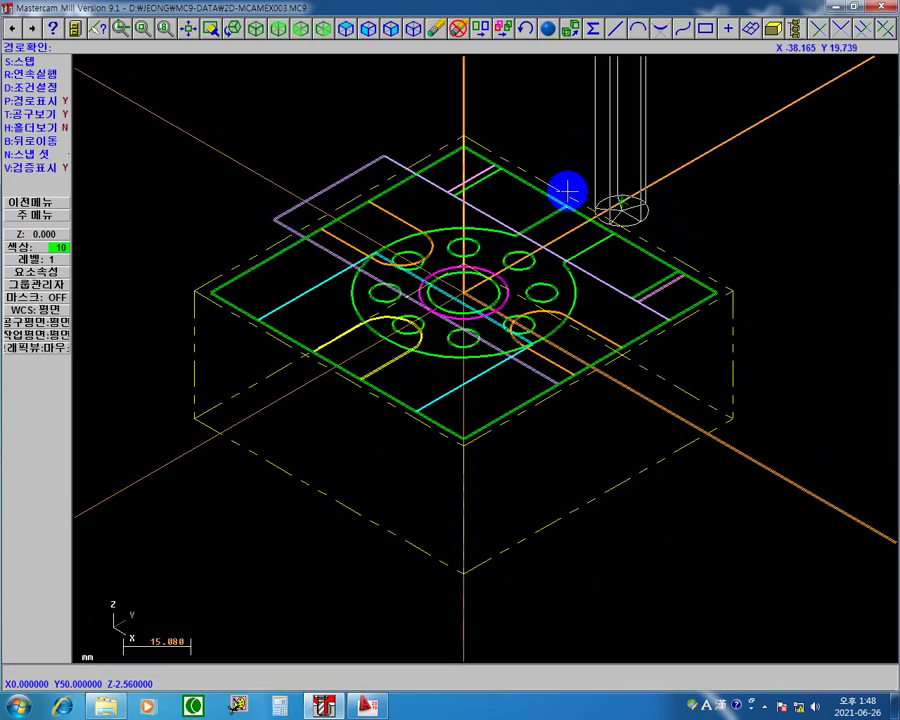
{"action": "key", "text": "s"}
{"action": "key", "text": "s"}
{"action": "key", "text": "s"}
{"action": "key", "text": "s"}
{"action": "key", "text": "s"}
{"action": "key", "text": "s"}
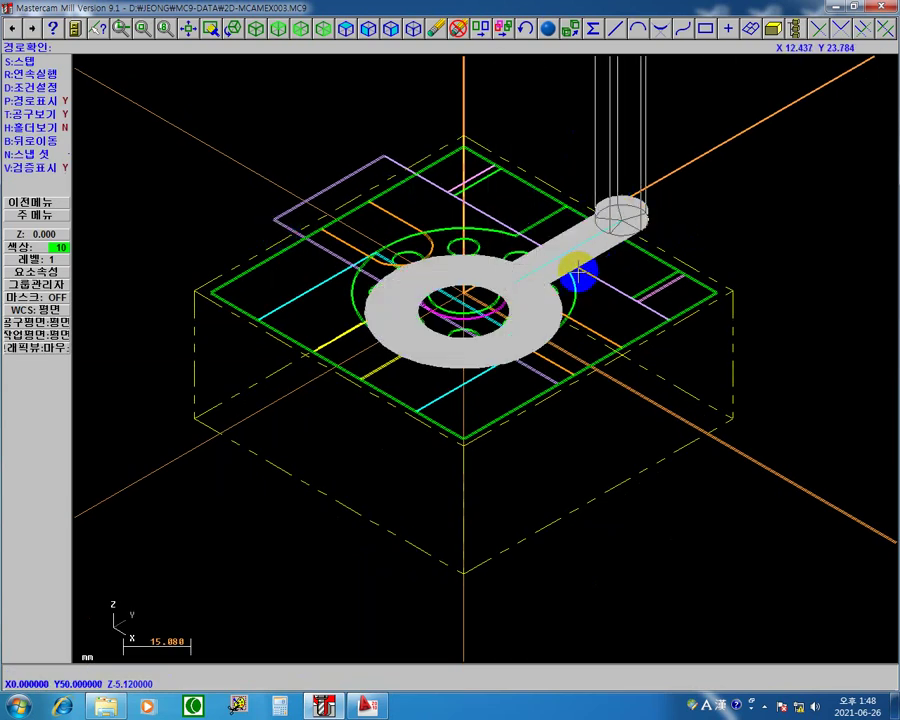
{"action": "left_click", "coordinate": [623, 197]}
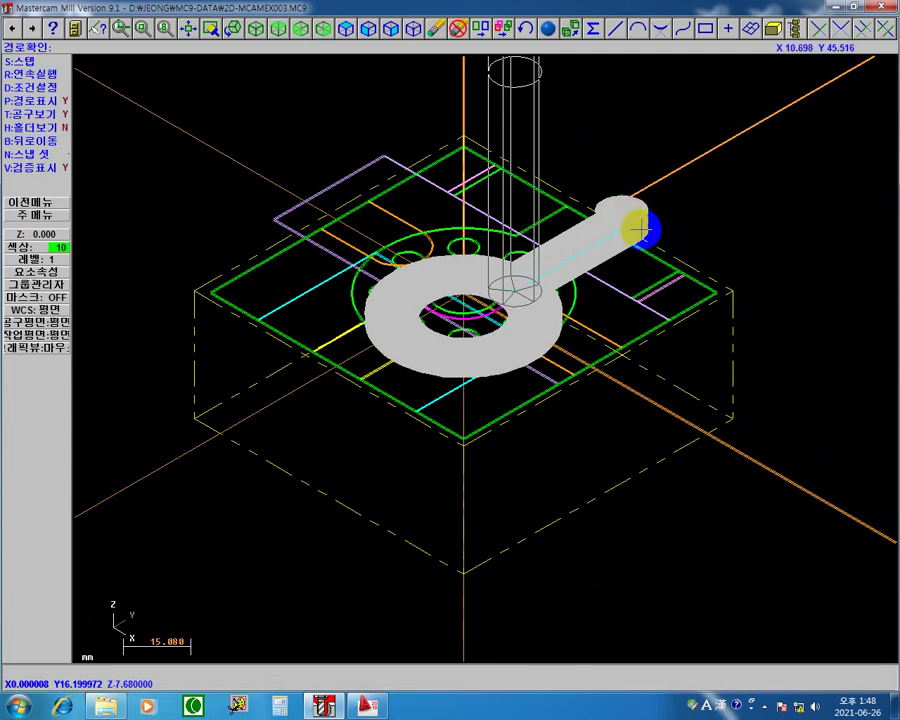
- Turn off the verify display to inspect the bare toolpath lines, and finish the backplot of contour operation 3
{"action": "left_click", "coordinate": [58, 170]}
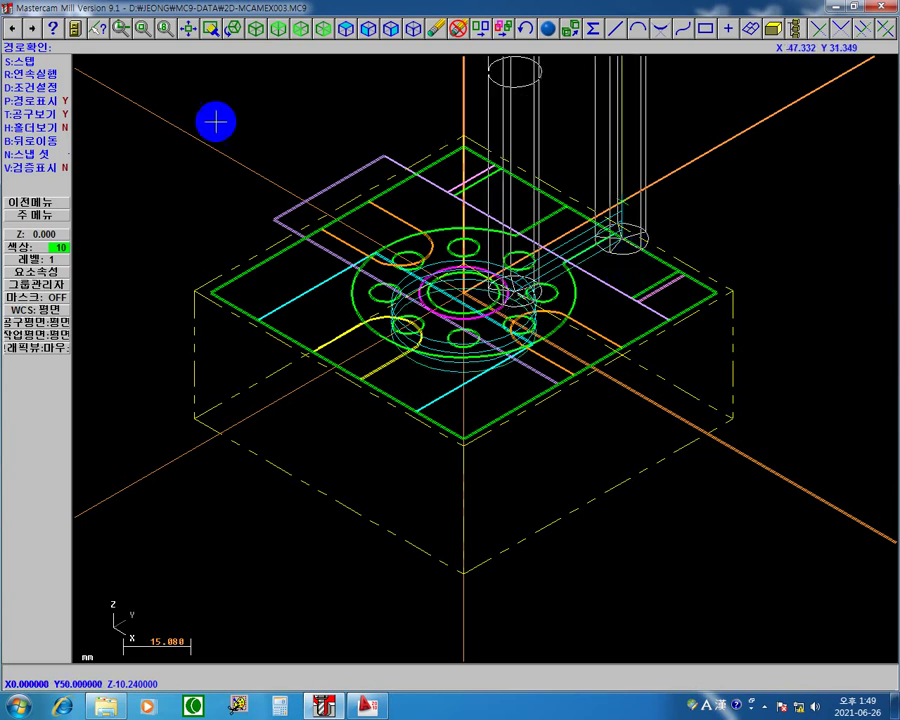
{"action": "left_click", "coordinate": [47, 205]}
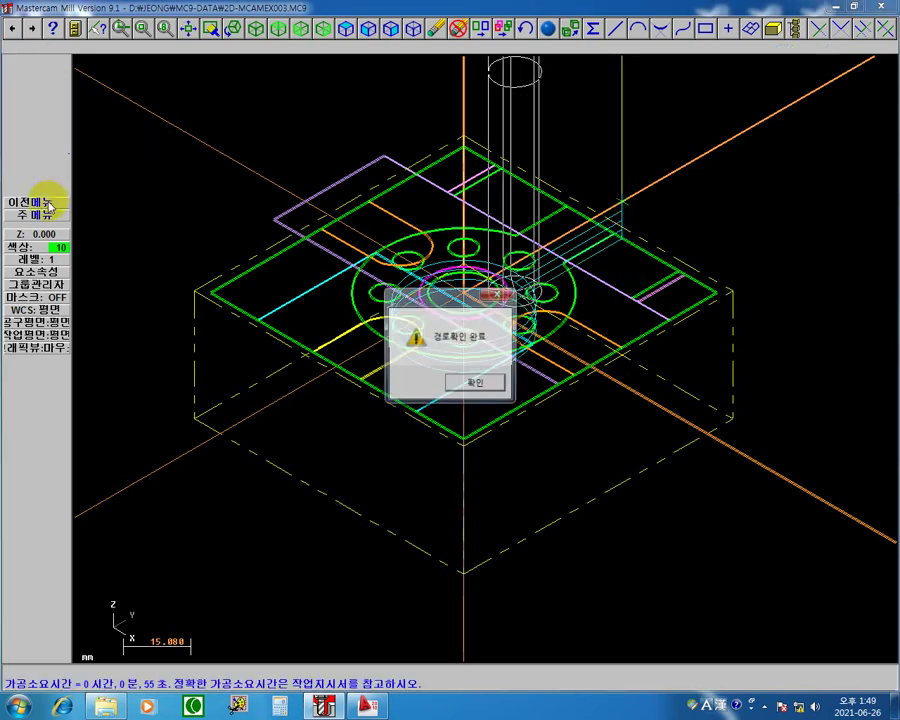
{"action": "left_click", "coordinate": [488, 383]}
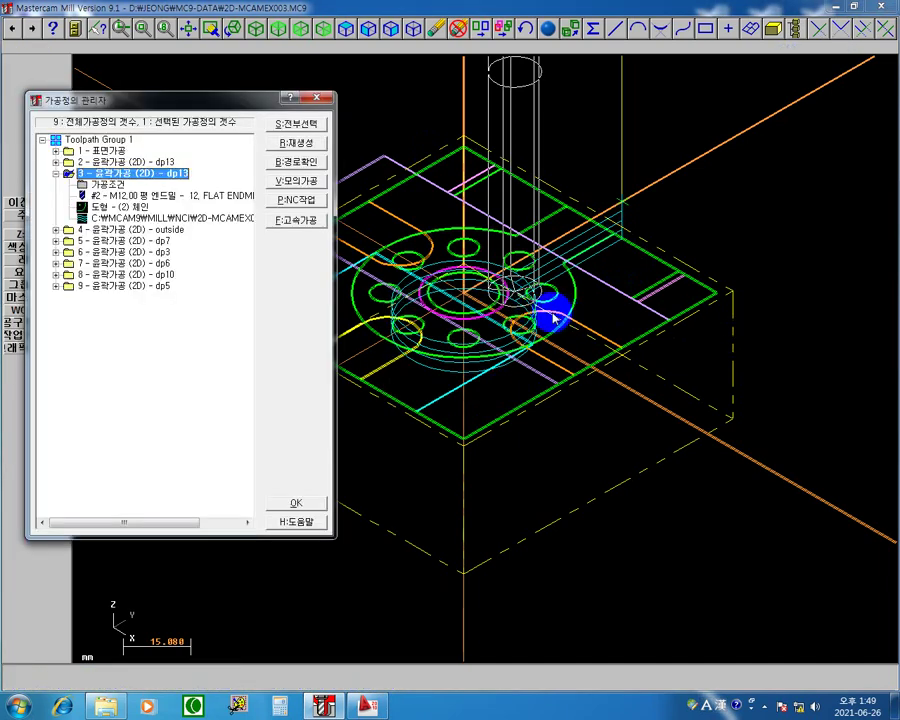
- Reopen the operations manager, select operations 1 to 3, and start a solid machining simulation of them
{"action": "key", "text": "Return"}
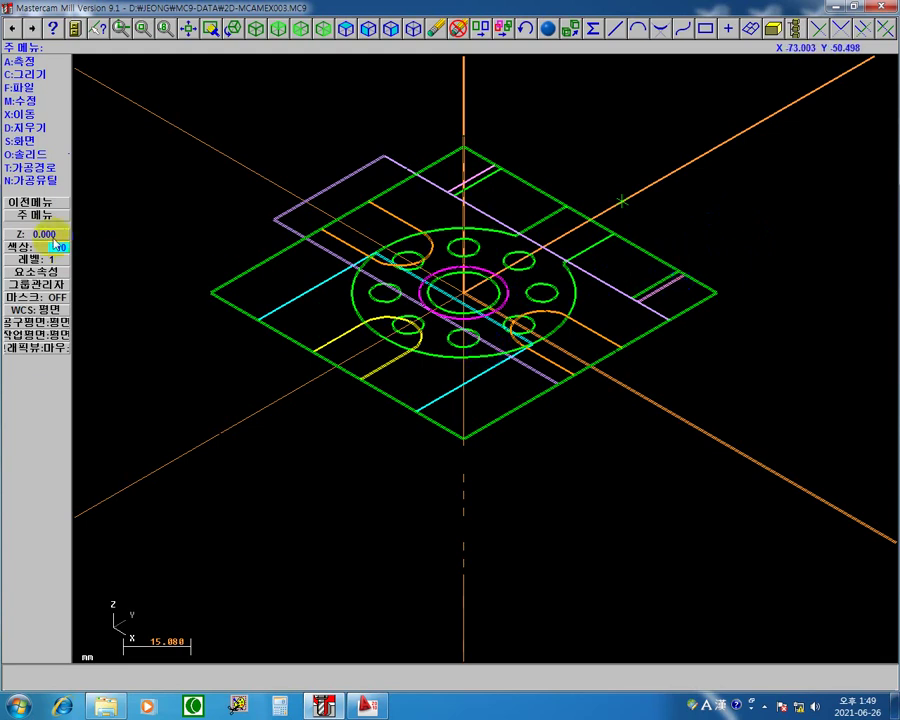
{"action": "left_click", "coordinate": [52, 168]}
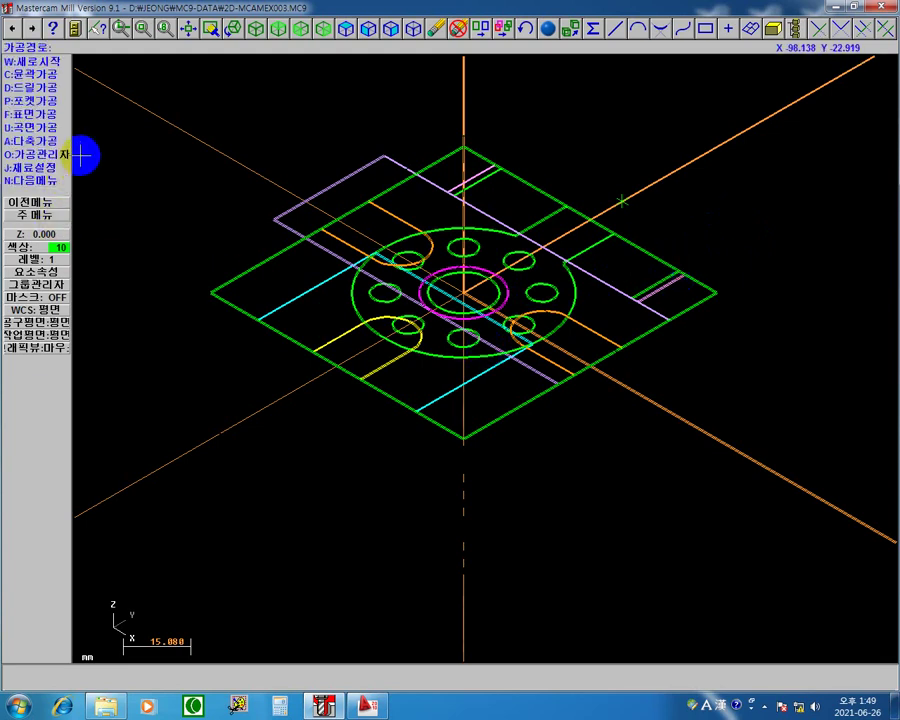
{"action": "left_click", "coordinate": [59, 160]}
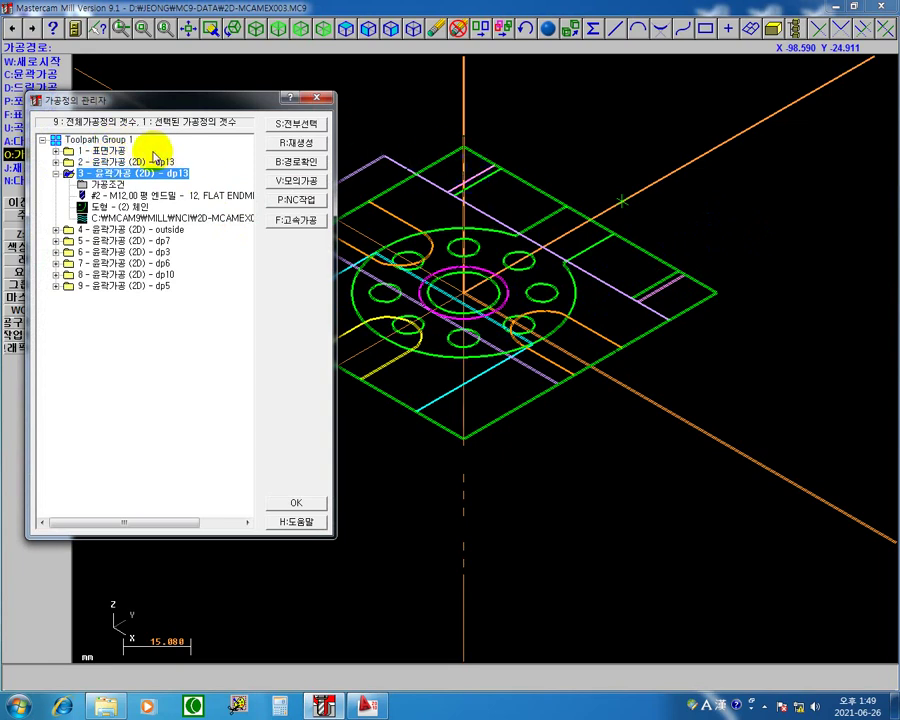
{"action": "left_click", "coordinate": [77, 153]}
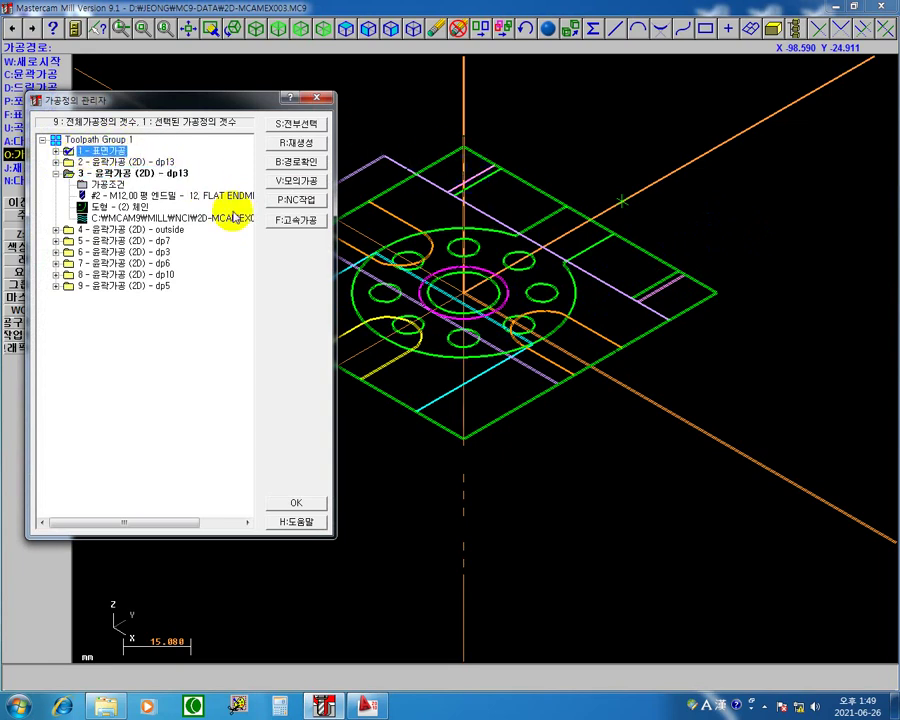
{"action": "left_click", "coordinate": [80, 174], "text": "shift"}
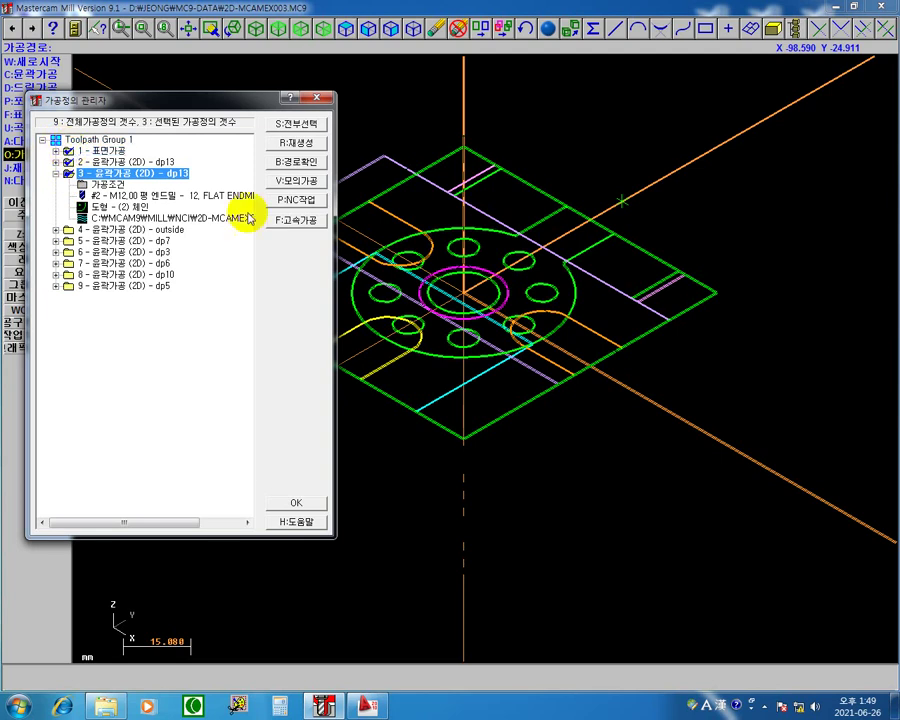
{"action": "left_click", "coordinate": [315, 187]}
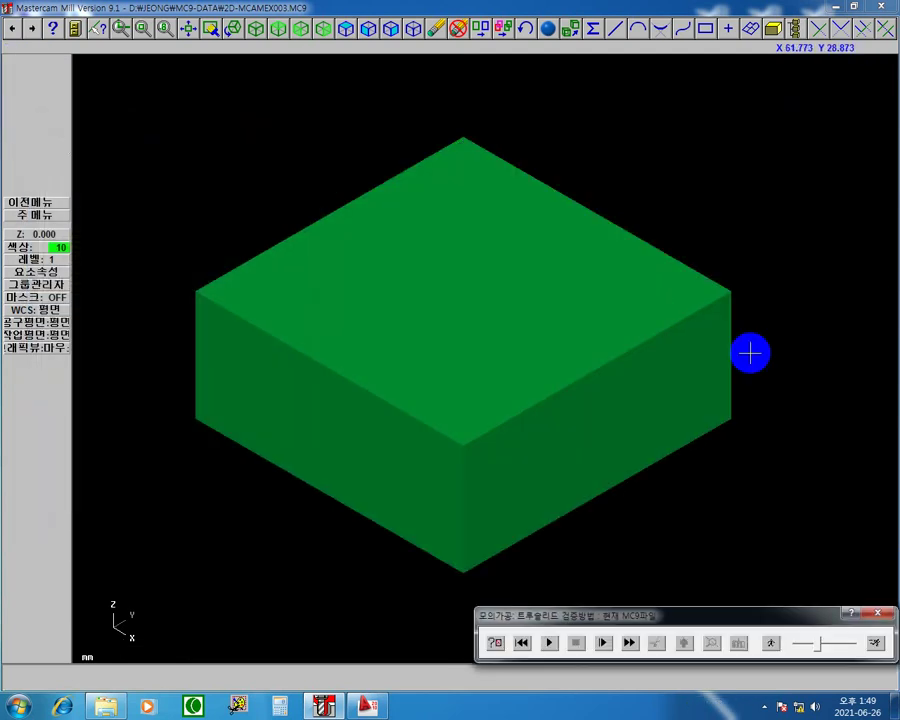
- Run the solid simulation of operations 1 to 3 through each tool-change pause to the end
{"action": "left_click", "coordinate": [551, 645]}
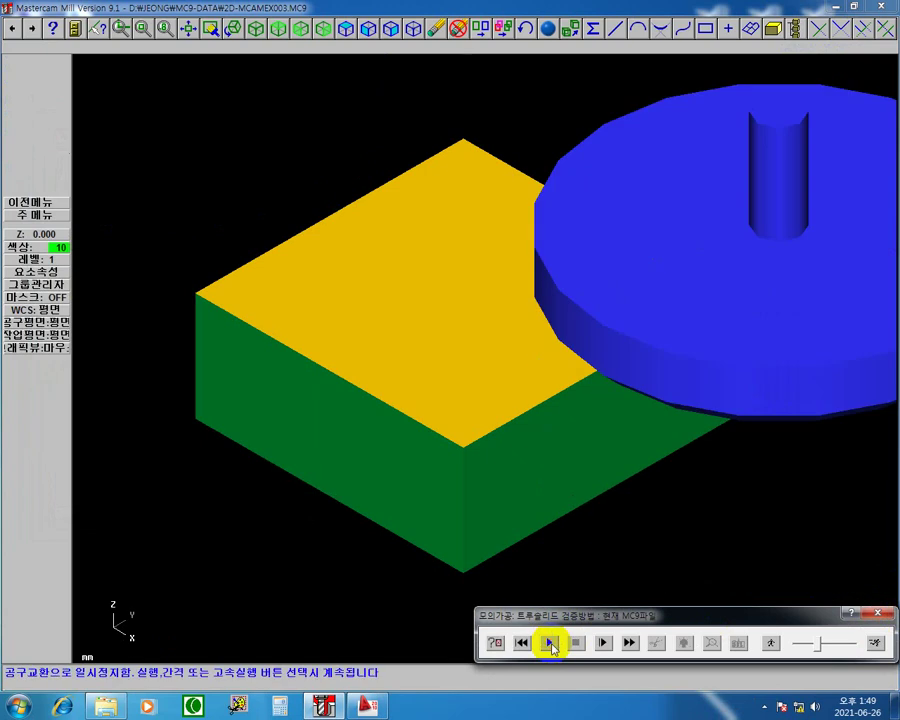
{"action": "left_click", "coordinate": [551, 645]}
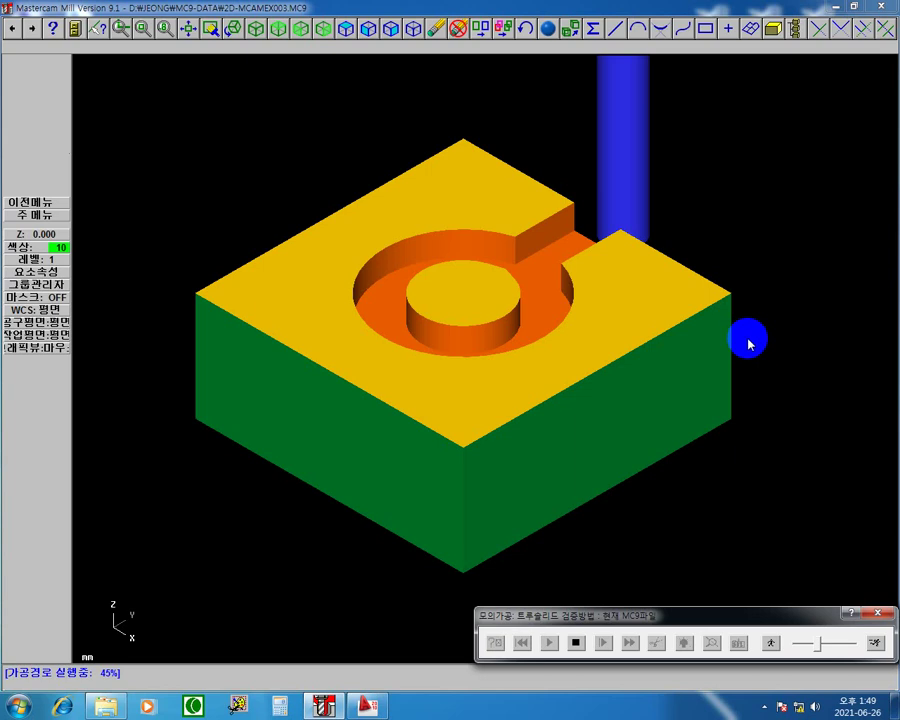
{"action": "left_click", "coordinate": [627, 643]}
{"action": "left_click", "coordinate": [596, 647]}
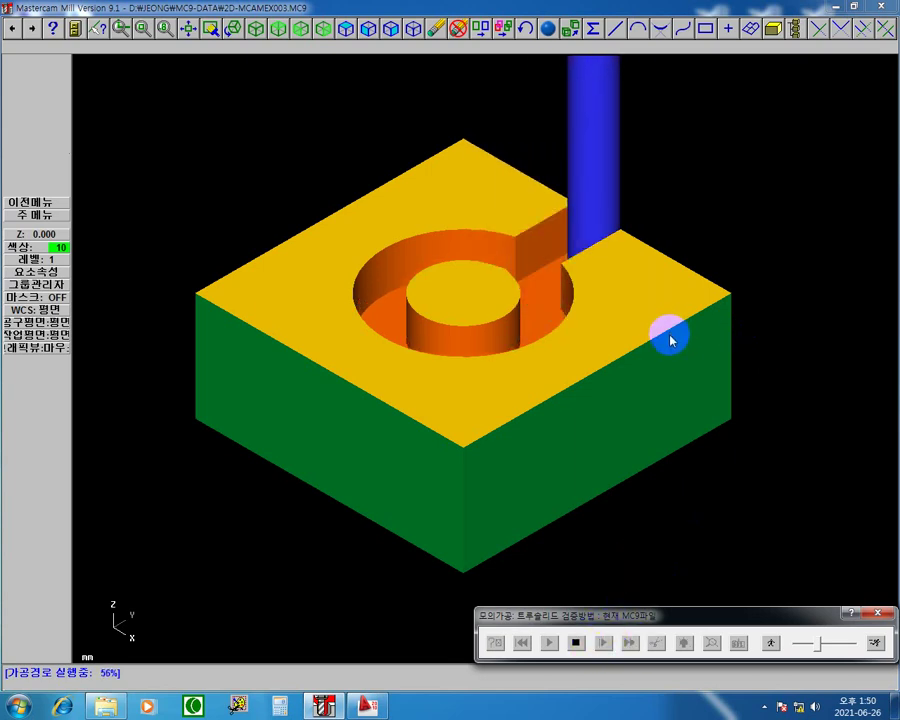
{"action": "left_click", "coordinate": [641, 637]}
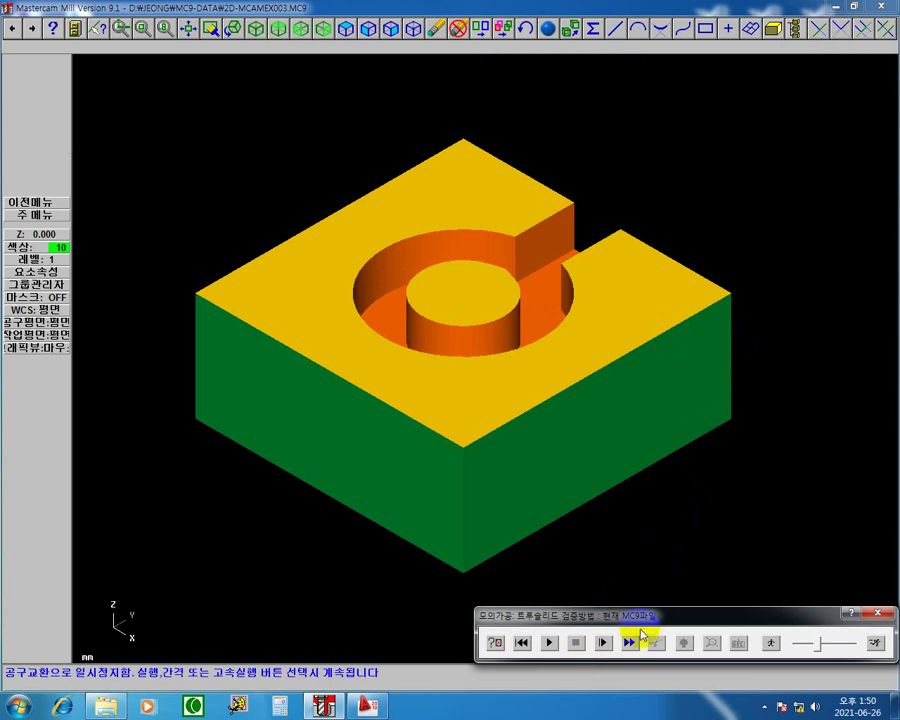
{"action": "left_click", "coordinate": [556, 645]}
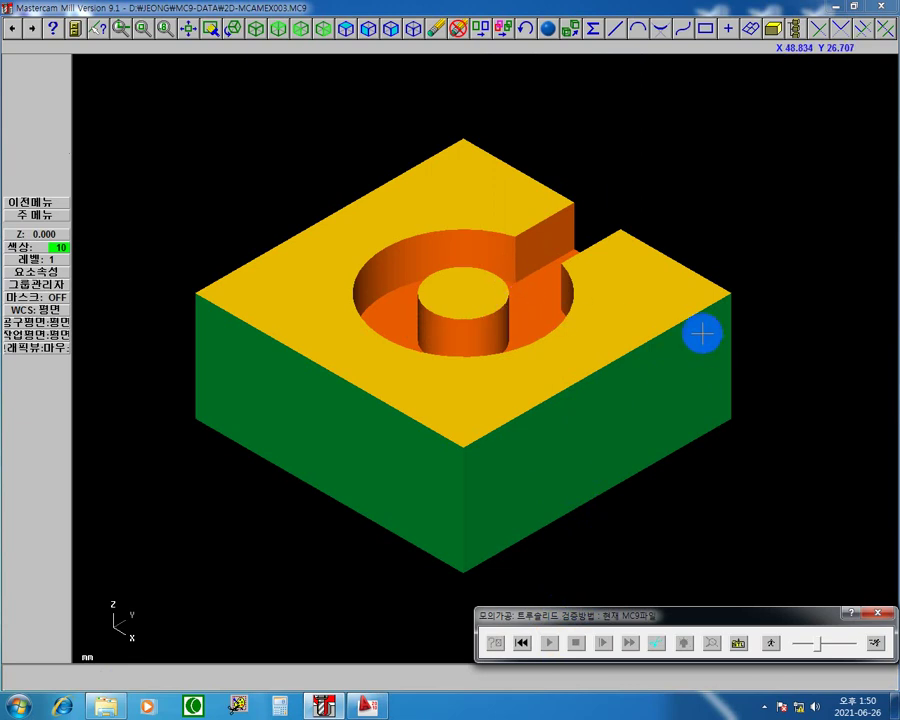
{"action": "left_click", "coordinate": [340, 696]}
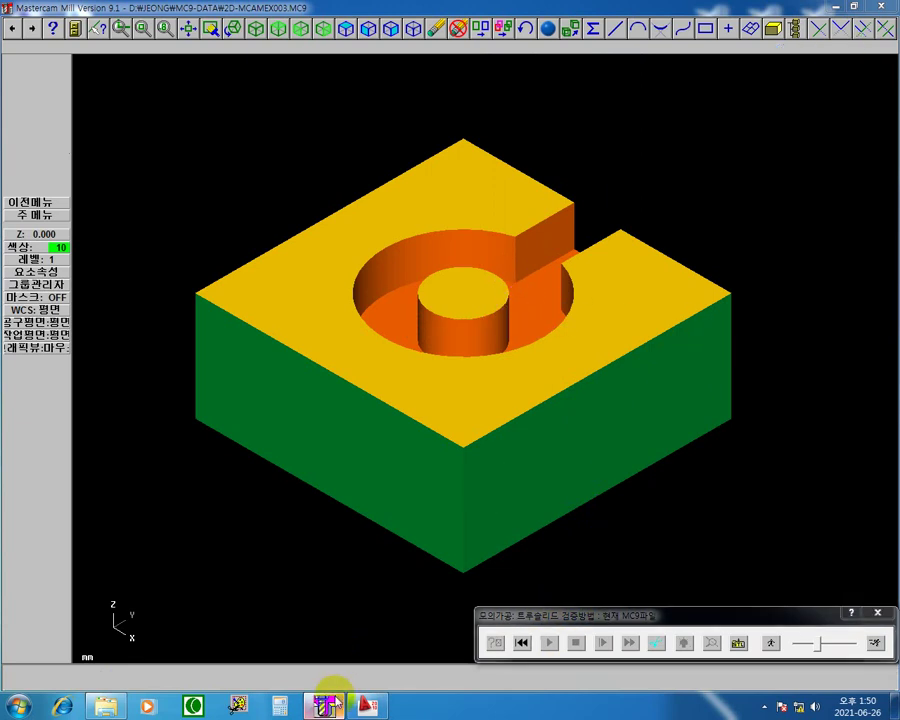
- Switch to the AutoCAD drawing, measure the horizontal gap between the Ø20 boss and Ø50 circle with a linear dimension, and undo that dimension
{"action": "left_click", "coordinate": [330, 705]}
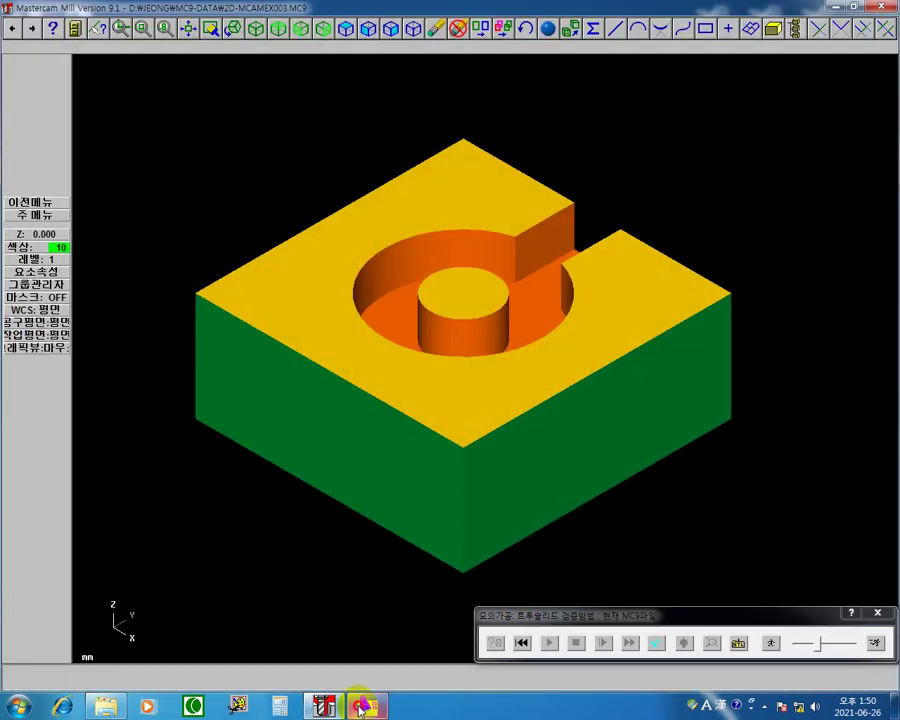
{"action": "left_click", "coordinate": [367, 705]}
{"action": "scroll", "coordinate": [422, 410], "scroll_direction": "up", "scroll_amount": 5}
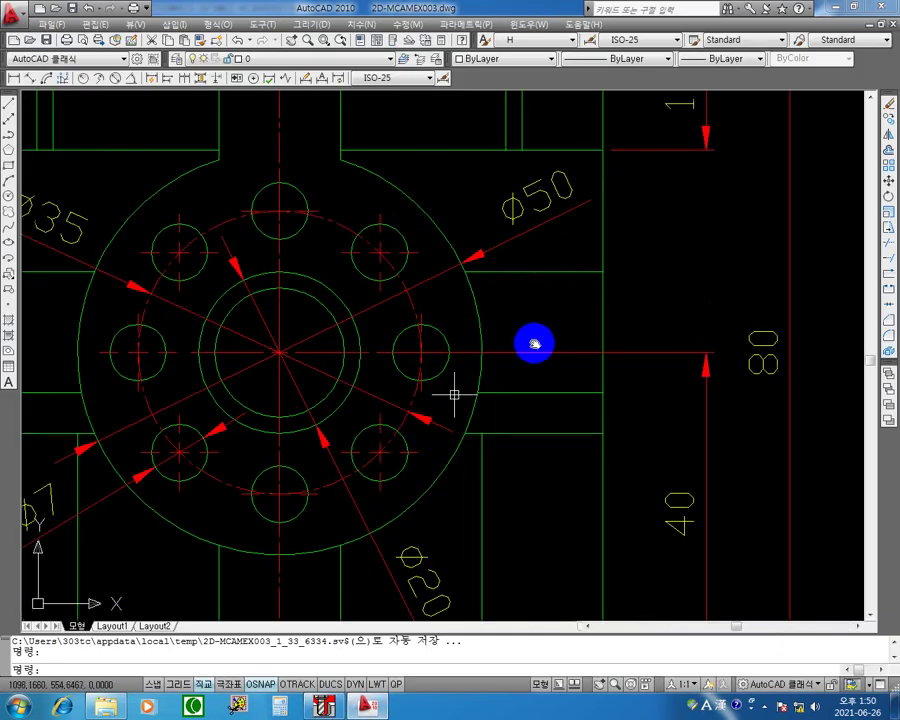
{"action": "scroll", "coordinate": [585, 309], "scroll_direction": "down", "scroll_amount": 6}
{"action": "scroll", "coordinate": [570, 296], "scroll_direction": "up", "scroll_amount": 3}
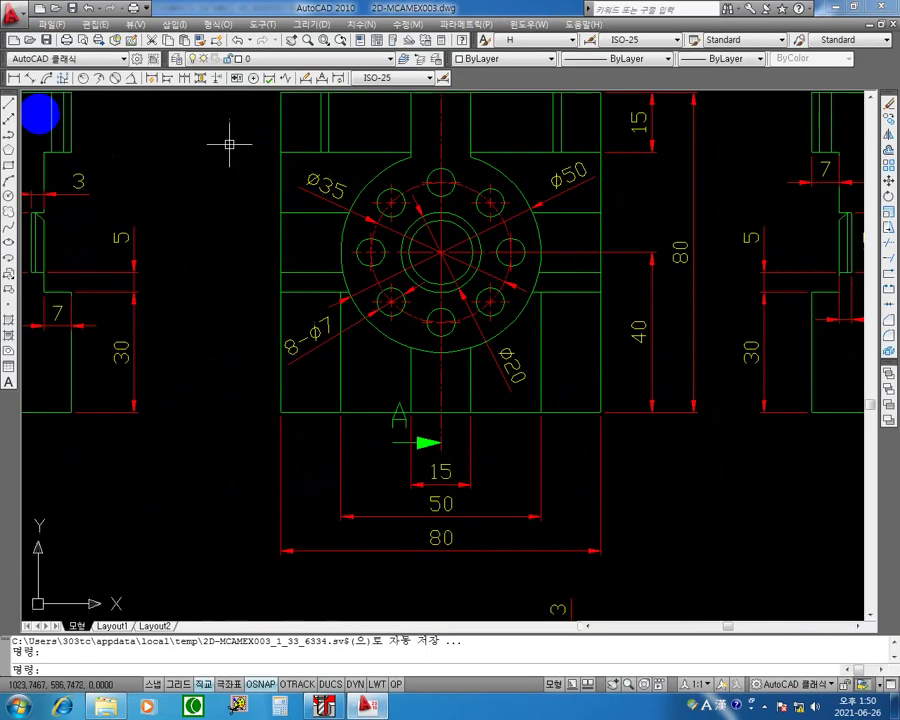
{"action": "left_click", "coordinate": [17, 78]}
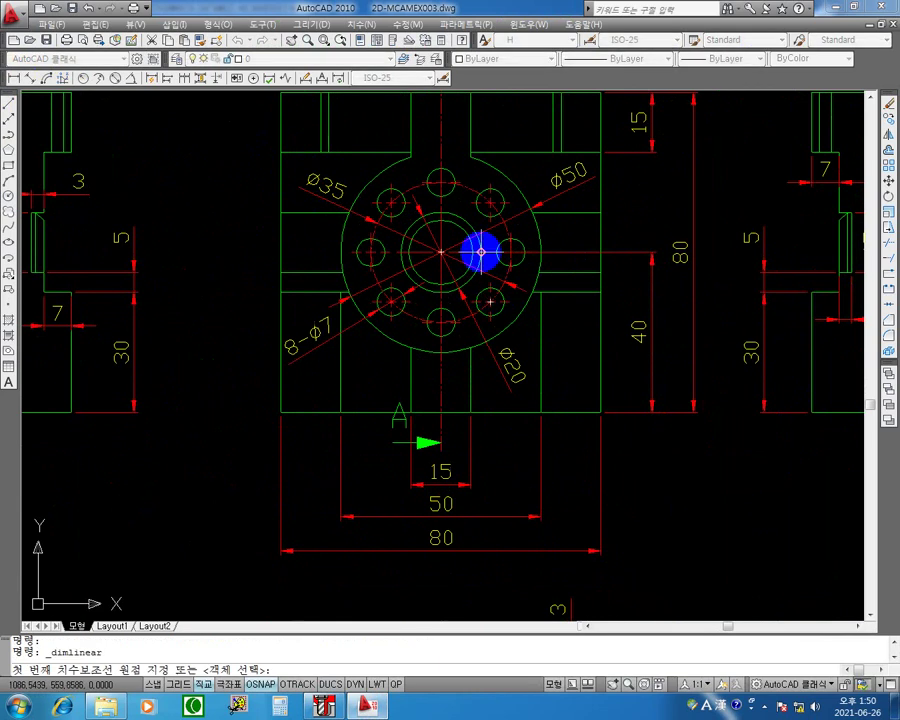
{"action": "left_click", "coordinate": [482, 251]}
{"action": "left_click", "coordinate": [541, 252]}
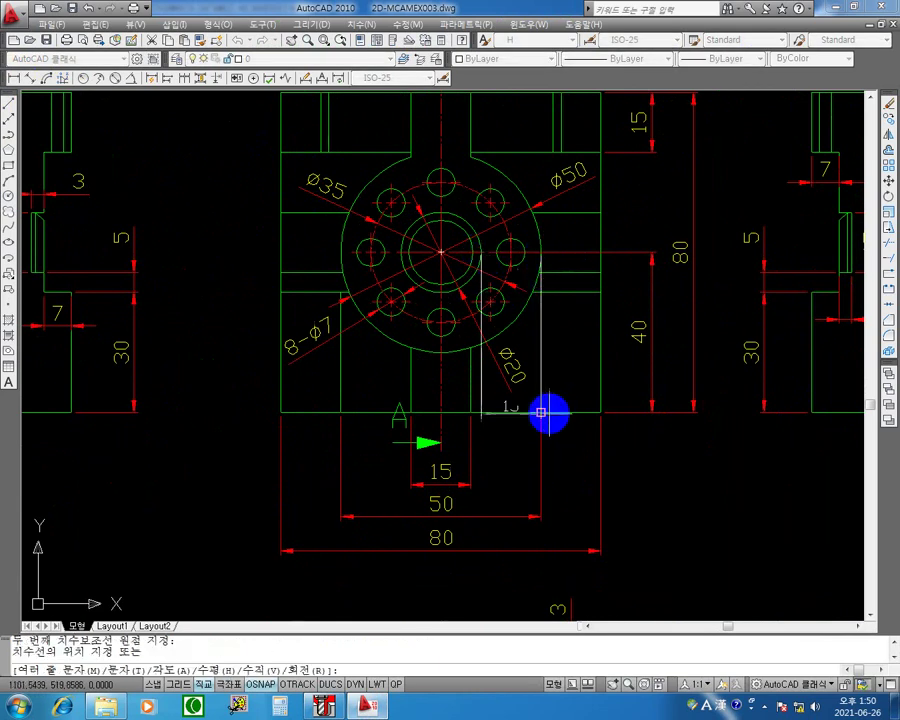
{"action": "left_click", "coordinate": [585, 477]}
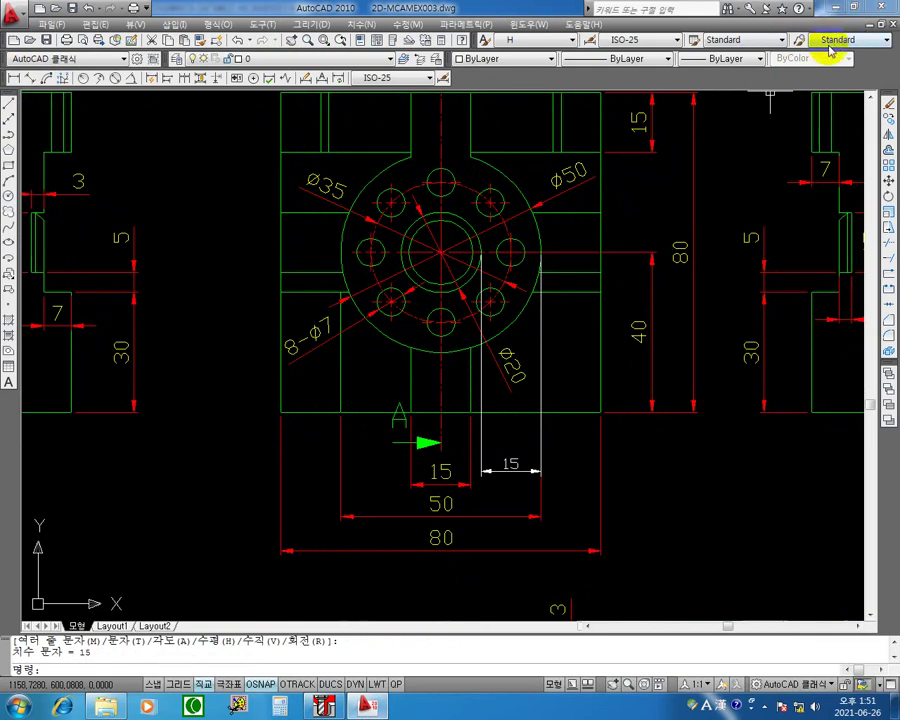
{"action": "key", "text": "ctrl+z"}
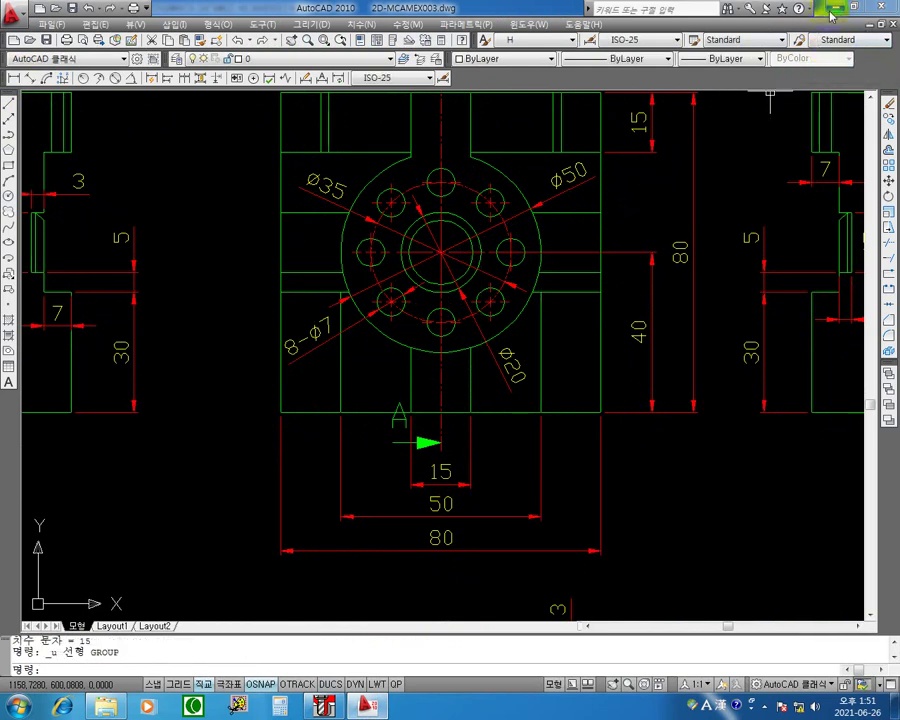
{"action": "left_click", "coordinate": [832, 10]}
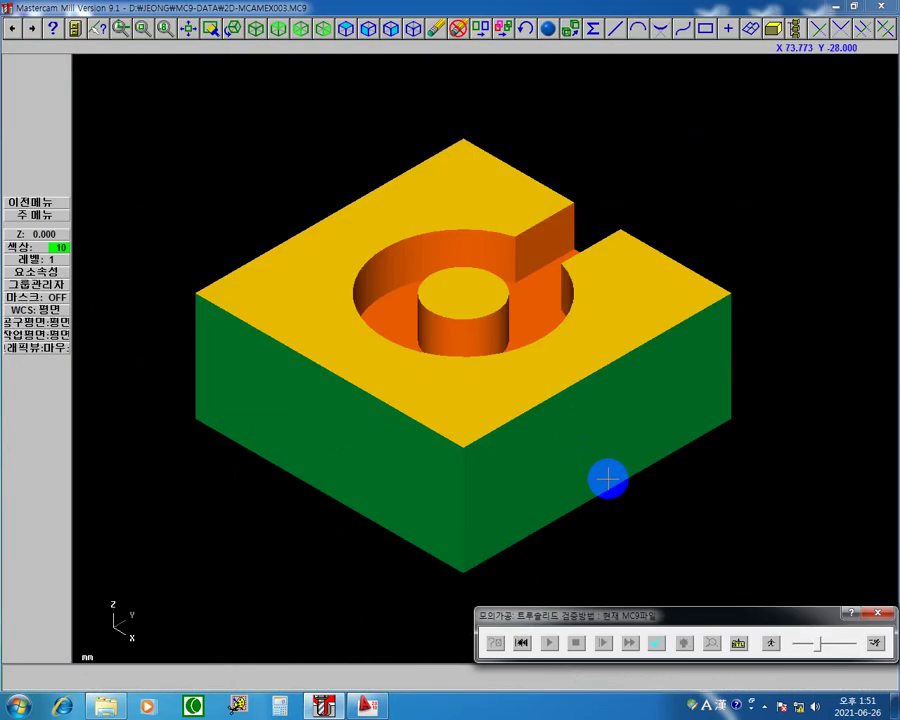
- Handwrite the cutting-area comparison 3 × 3 = 9 mm² and 3 × 13 = 39 over the simulated part with the screen pen, and dismiss it
{"action": "key", "text": "F12"}
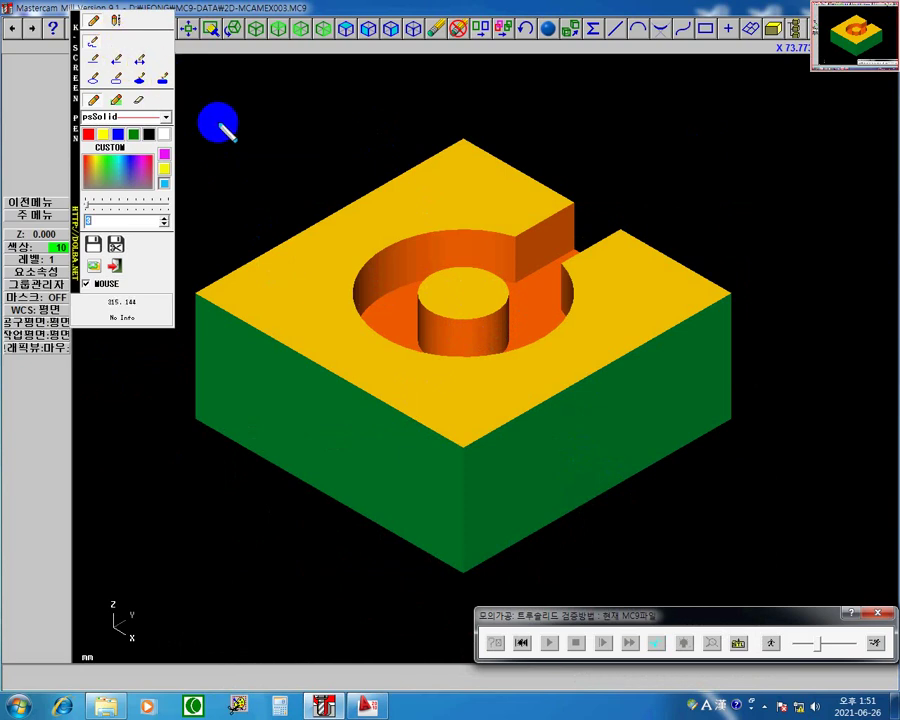
{"action": "left_click", "coordinate": [165, 138]}
{"action": "mouse_move", "coordinate": [208, 96]}
{"action": "left_mouse_down"}
{"action": "mouse_move", "coordinate": [231, 93]}
{"action": "mouse_move", "coordinate": [233, 107]}
{"action": "left_mouse_up"}
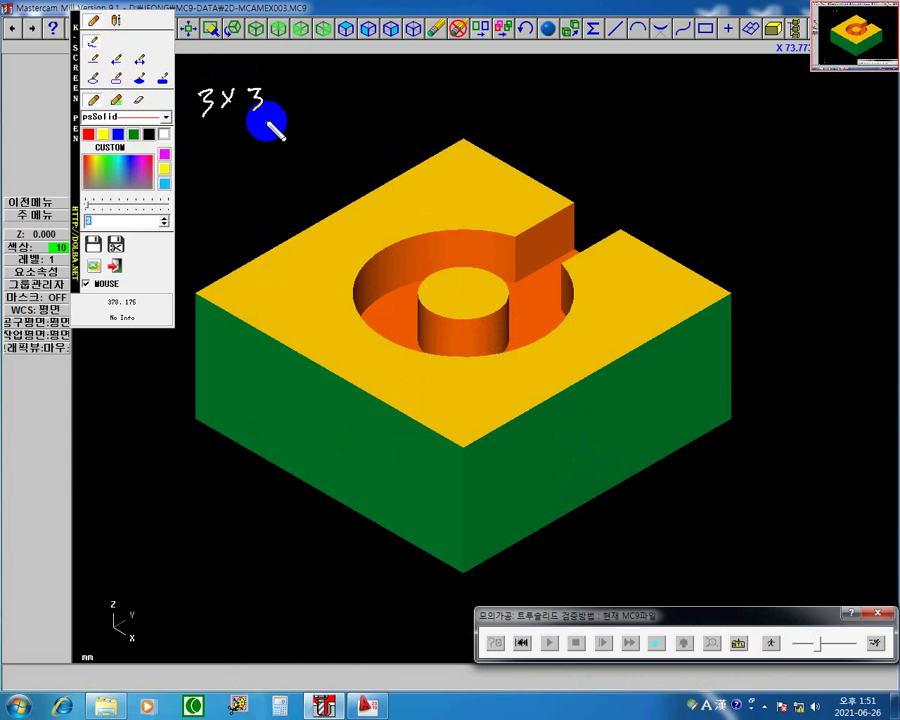
{"action": "left_click_drag", "start_coordinate": [284, 94], "coordinate": [296, 93]}
{"action": "left_click_drag", "start_coordinate": [285, 101], "coordinate": [316, 110]}
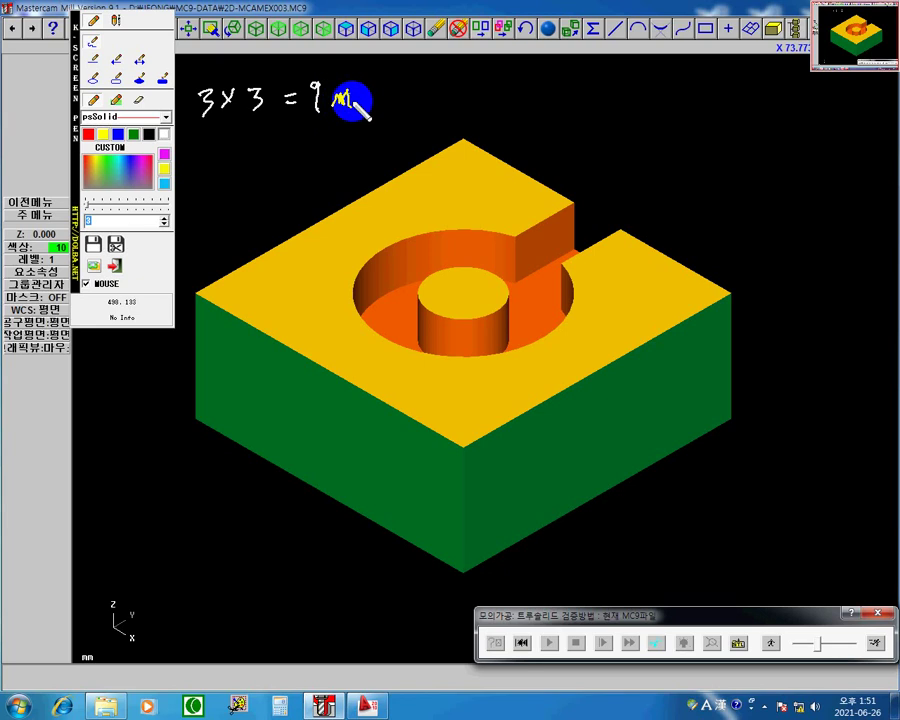
{"action": "left_click_drag", "start_coordinate": [368, 103], "coordinate": [382, 96]}
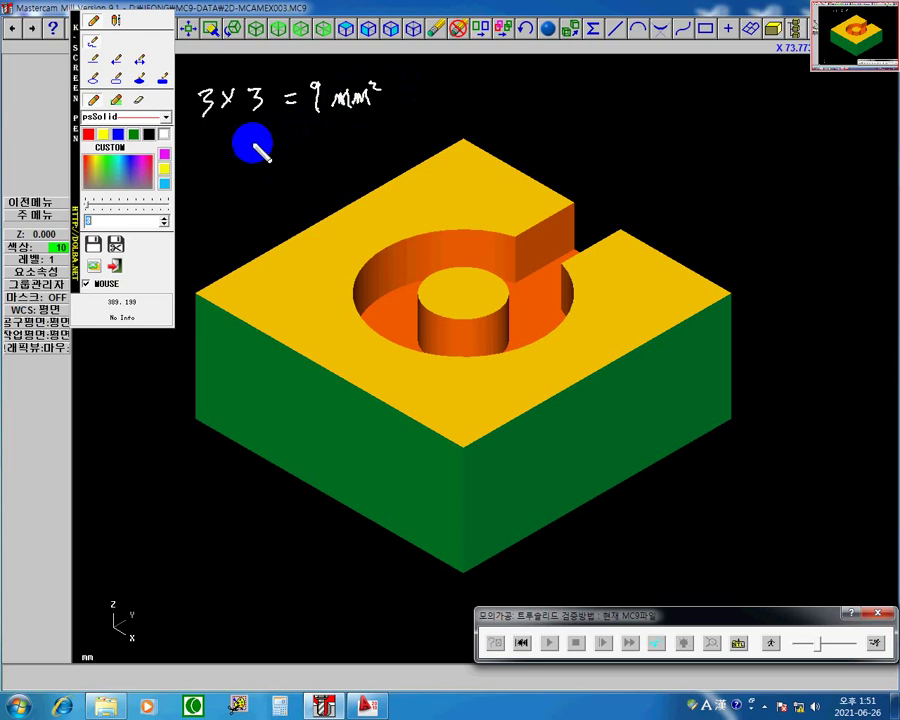
{"action": "left_click_drag", "start_coordinate": [214, 146], "coordinate": [213, 163]}
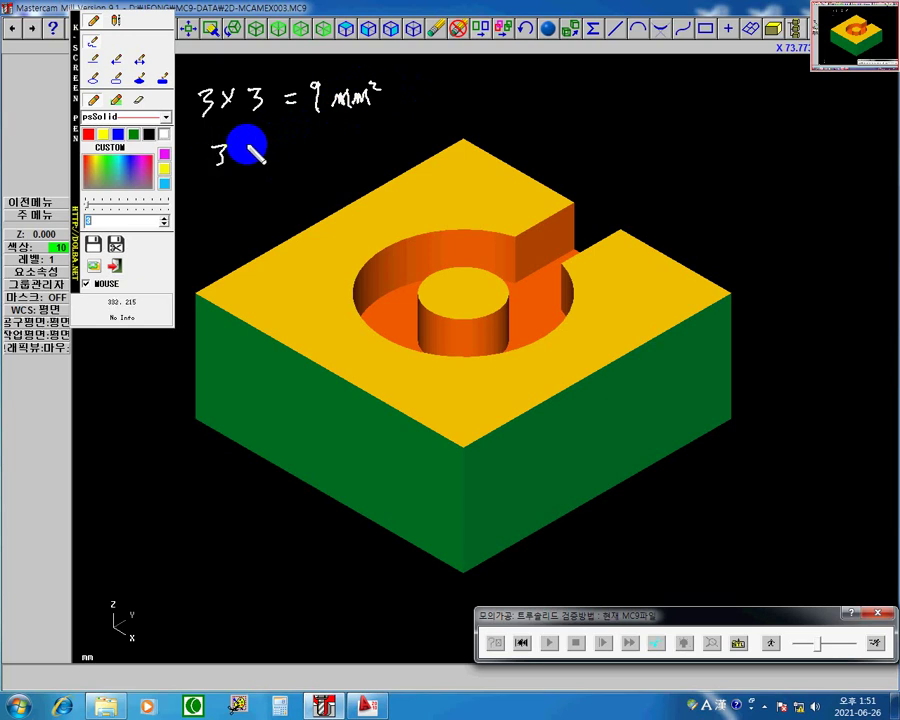
{"action": "mouse_move", "coordinate": [264, 141]}
{"action": "left_mouse_down"}
{"action": "mouse_move", "coordinate": [264, 162]}
{"action": "mouse_move", "coordinate": [305, 144]}
{"action": "left_mouse_up"}
{"action": "mouse_move", "coordinate": [292, 153]}
{"action": "left_mouse_down"}
{"action": "mouse_move", "coordinate": [343, 159]}
{"action": "mouse_move", "coordinate": [327, 150]}
{"action": "mouse_move", "coordinate": [324, 158]}
{"action": "left_mouse_up"}
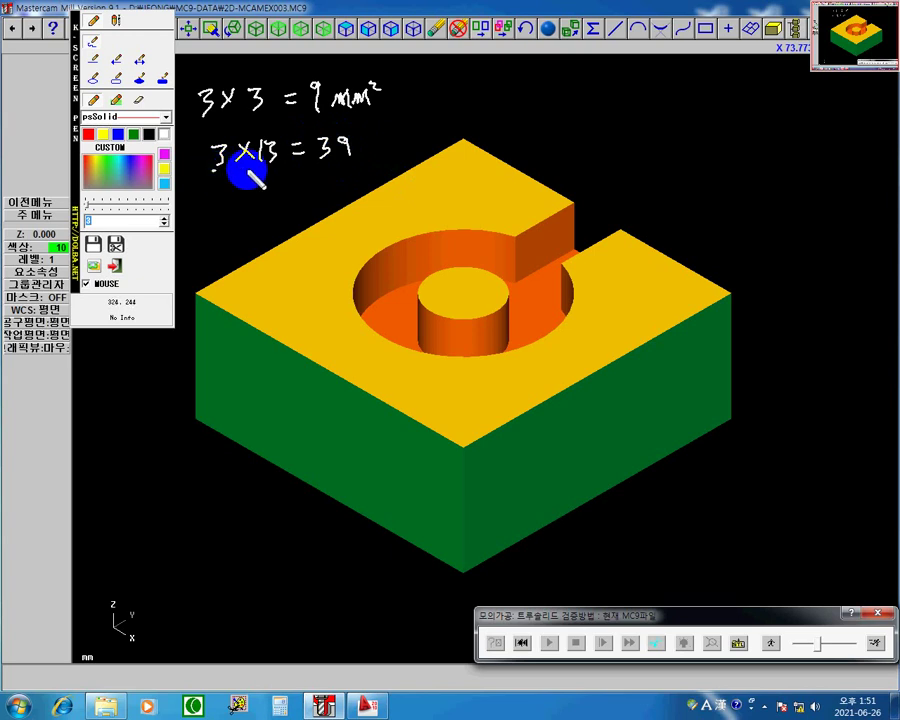
{"action": "key", "text": "Escape"}
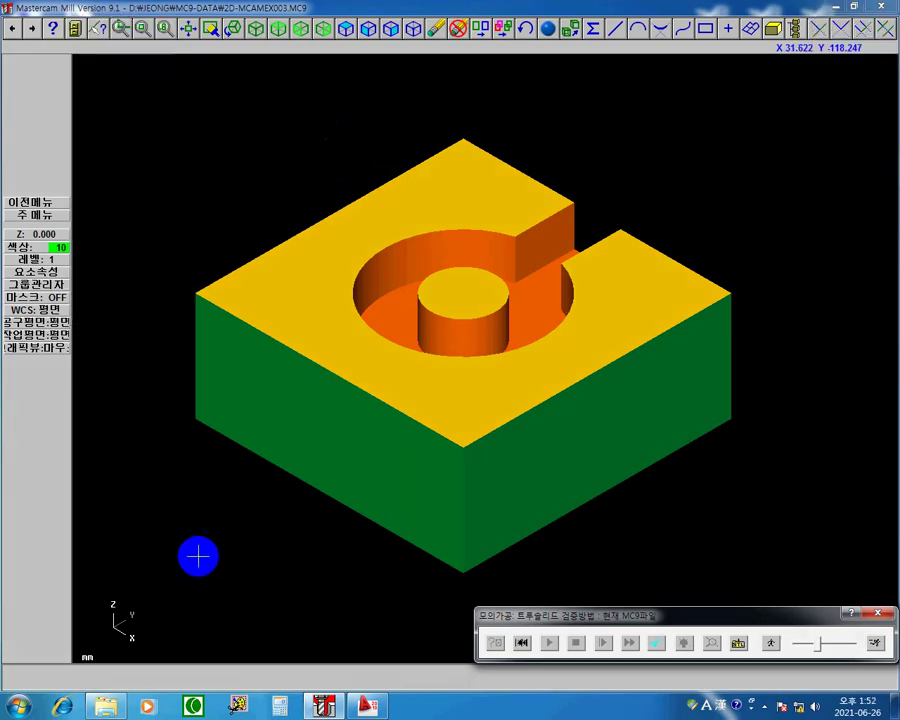
- Leave the simulation, turn off depth cuts in the contour parameters of operation 3, and regenerate its toolpath
{"action": "key", "text": "Escape"}
{"action": "left_click", "coordinate": [86, 184]}
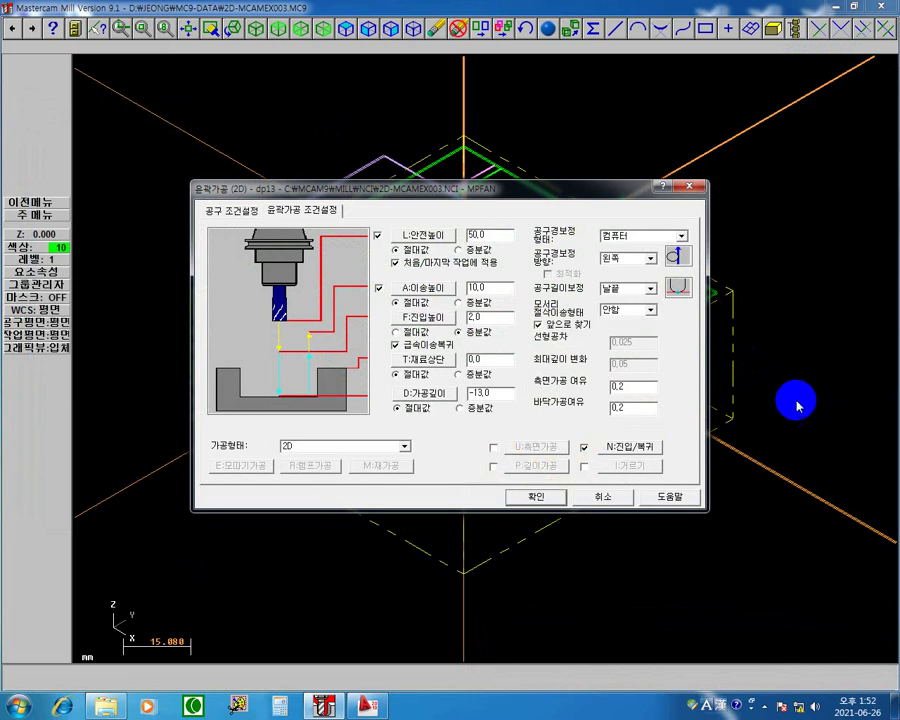
{"action": "left_click", "coordinate": [548, 495]}
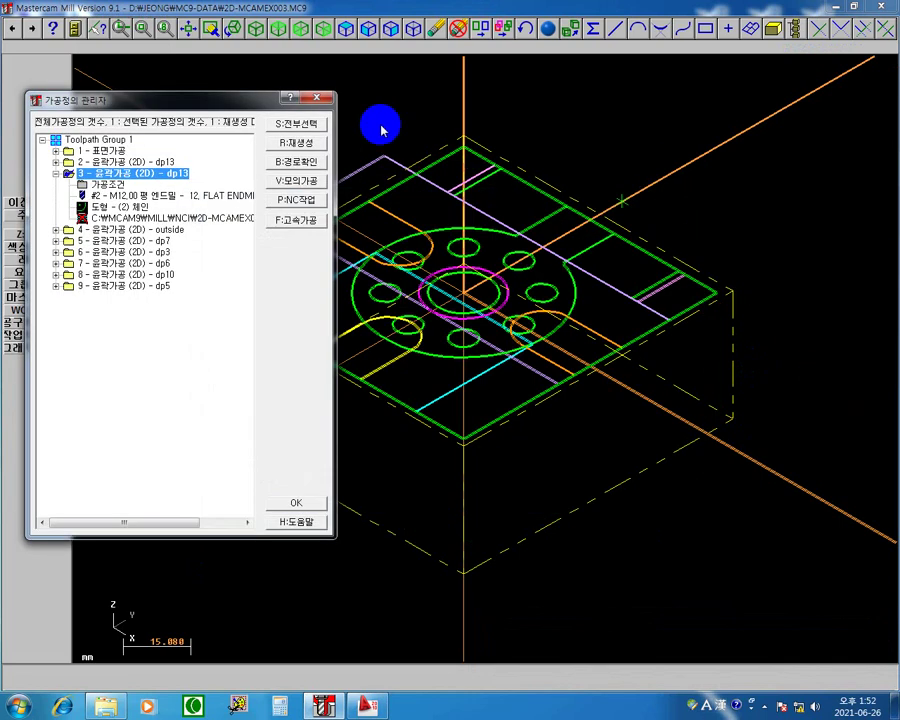
{"action": "left_click", "coordinate": [290, 142]}
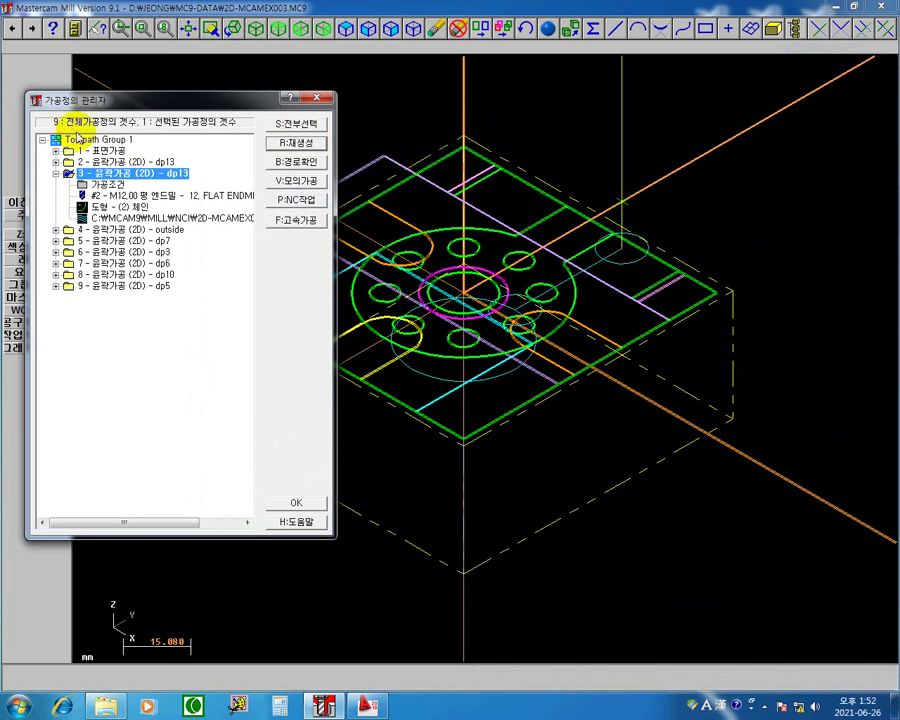
- Select all operations of Toolpath Group 1, disable stopping at tool changes in the simulation settings, and run the solid simulation
{"action": "left_click", "coordinate": [84, 143]}
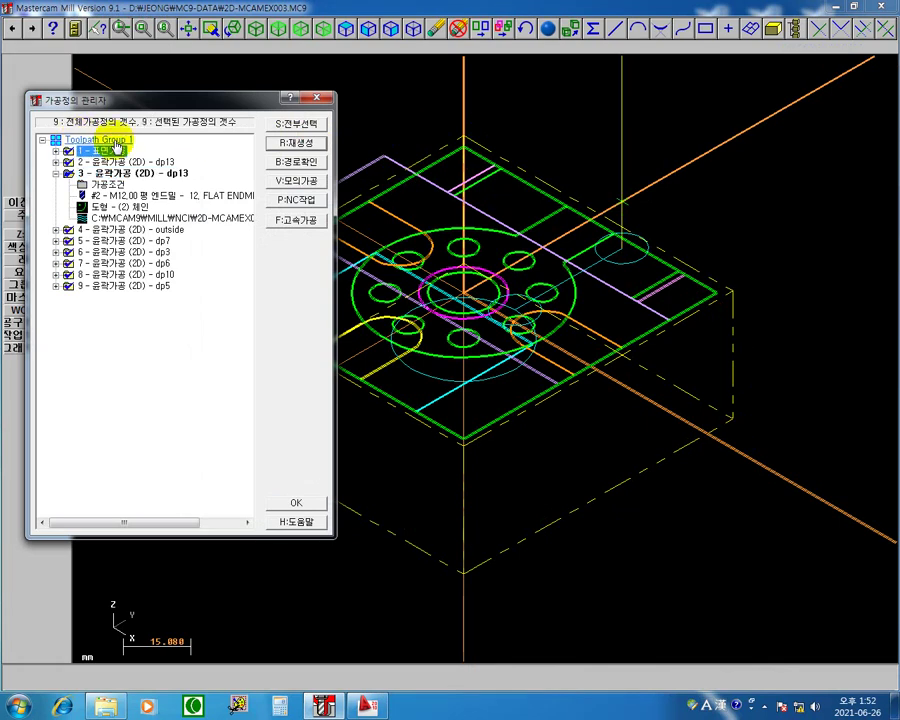
{"action": "left_click", "coordinate": [296, 181]}
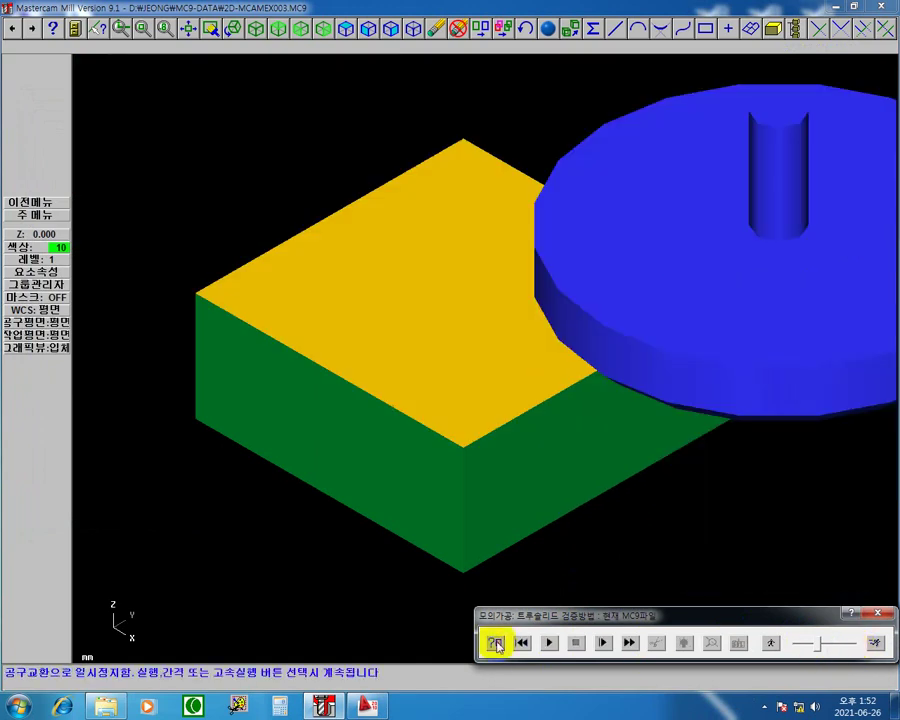
{"action": "left_click", "coordinate": [495, 644]}
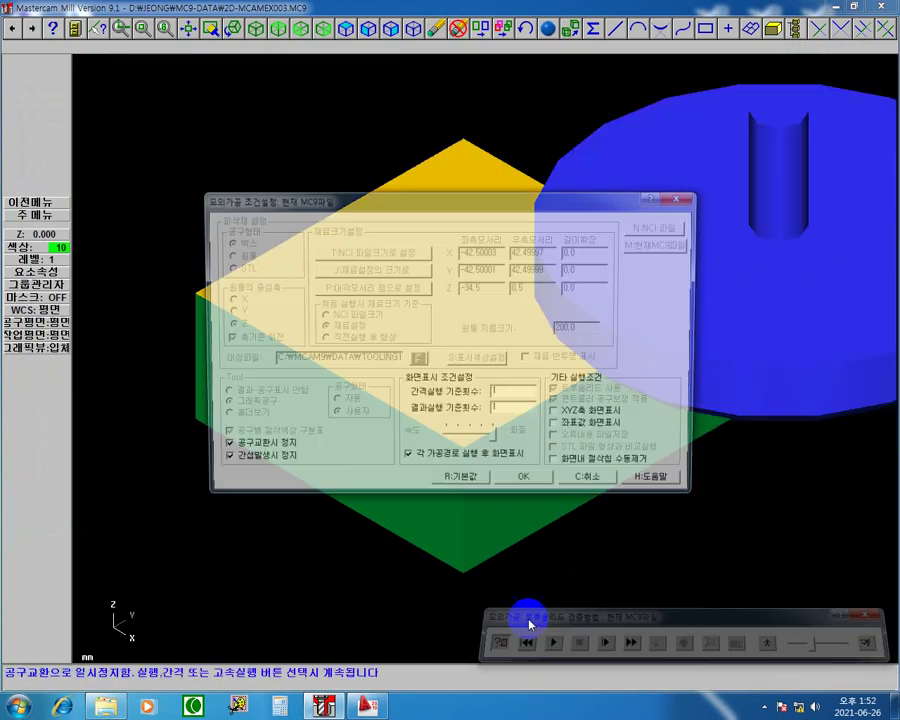
{"action": "left_click", "coordinate": [222, 449]}
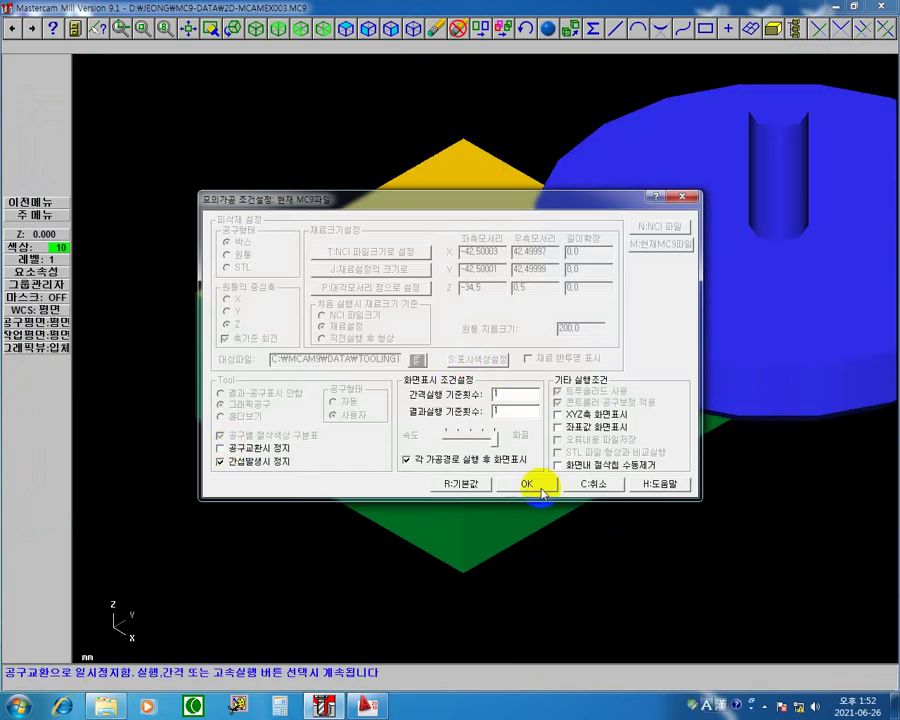
{"action": "left_click", "coordinate": [530, 483]}
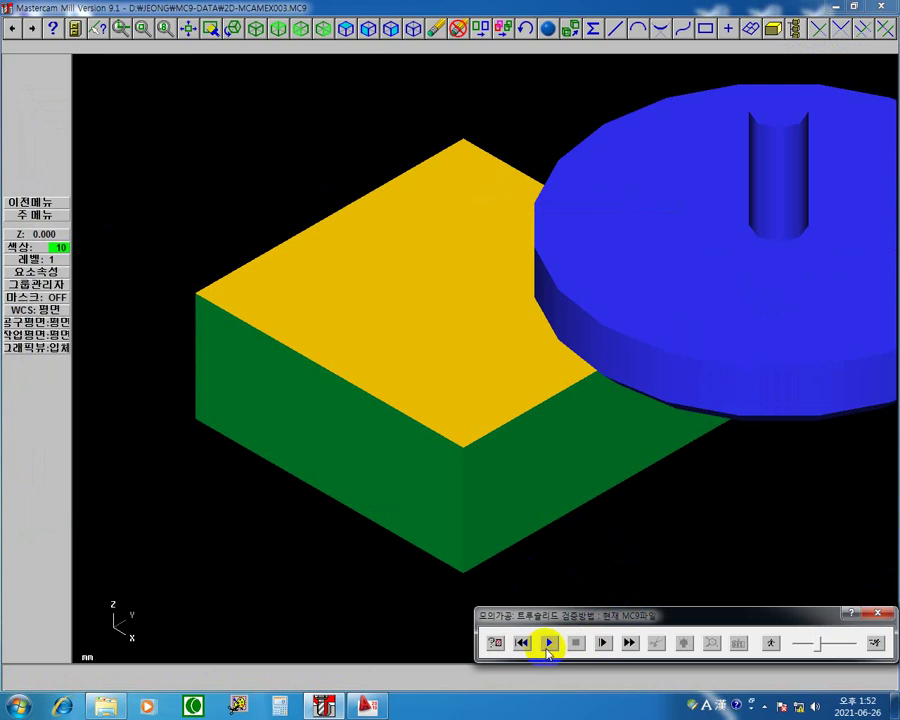
{"action": "left_click", "coordinate": [549, 645]}
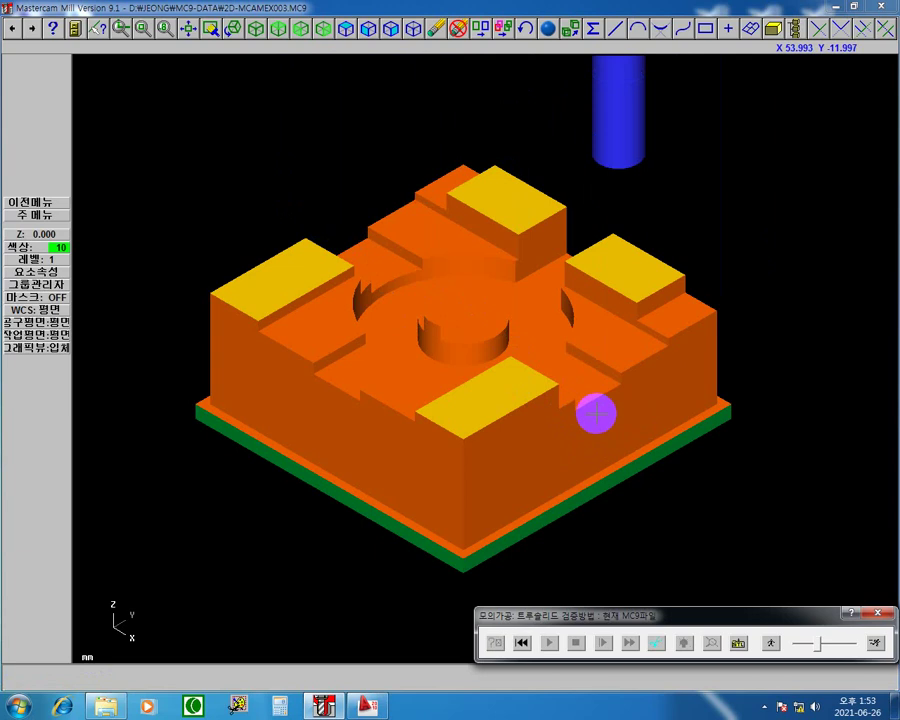
- Examine the simulated part's slots, circular pocket and central boss from several angles
{"action": "middle_click_drag", "start_coordinate": [610, 407], "coordinate": [640, 395]}
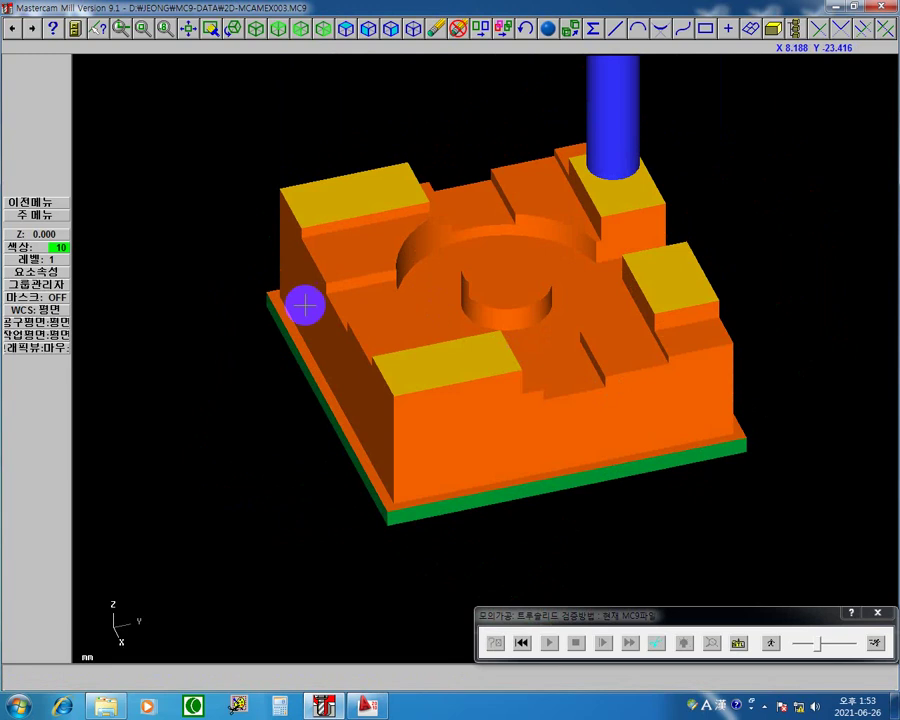
{"action": "middle_click_drag", "start_coordinate": [368, 289], "coordinate": [691, 233]}
{"action": "middle_click_drag", "start_coordinate": [508, 287], "coordinate": [434, 317]}
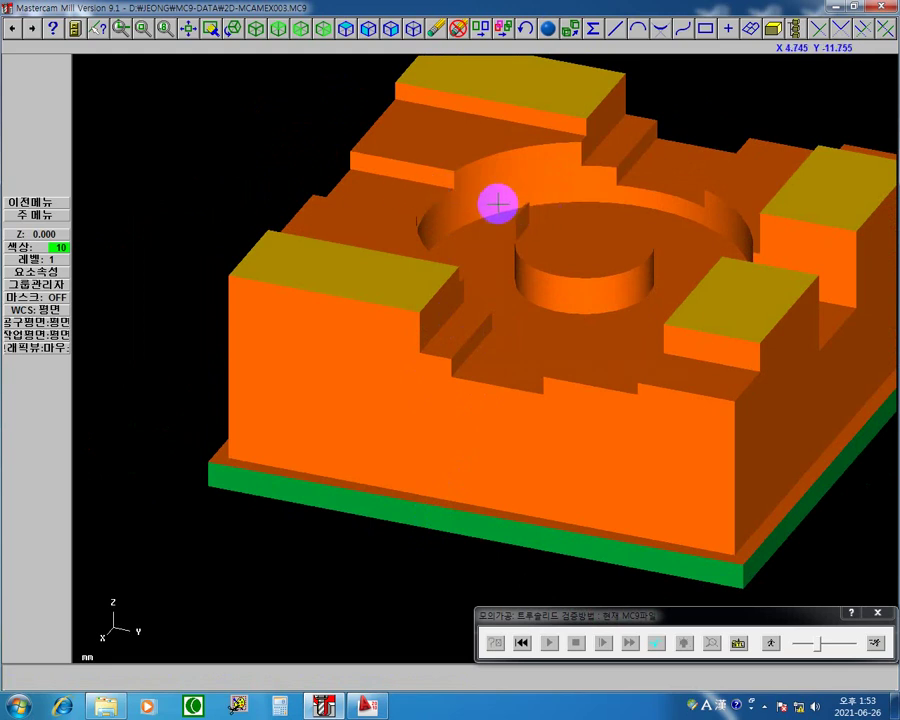
{"action": "middle_click_drag", "start_coordinate": [526, 340], "coordinate": [546, 283]}
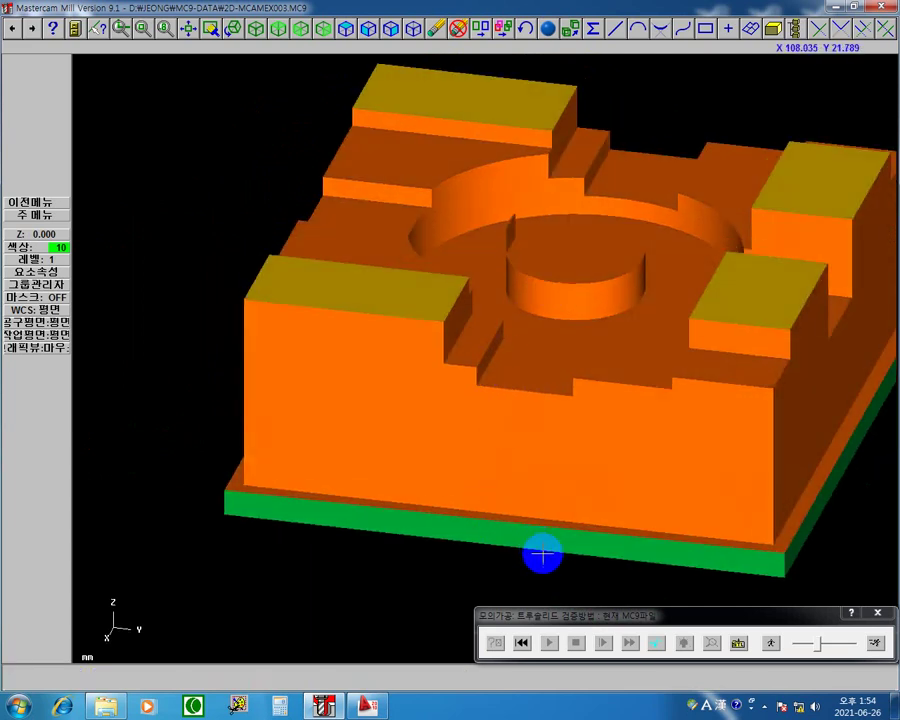
- Check the slot depths in the AutoCAD side view and the boss in the plan view, and return to the simulated part
{"action": "left_click", "coordinate": [371, 708]}
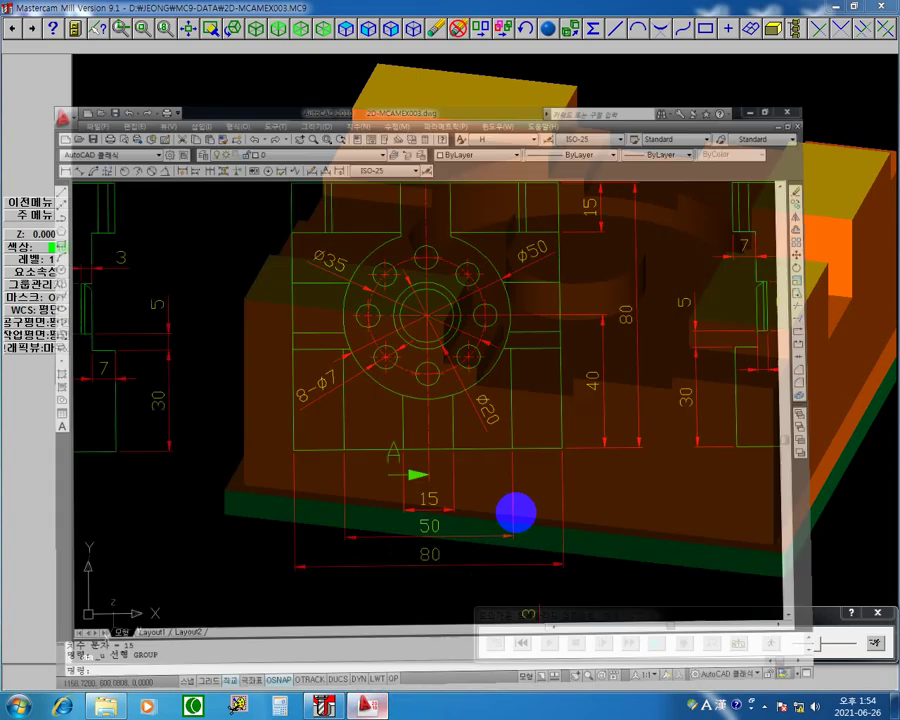
{"action": "middle_click_drag", "start_coordinate": [596, 209], "coordinate": [348, 290]}
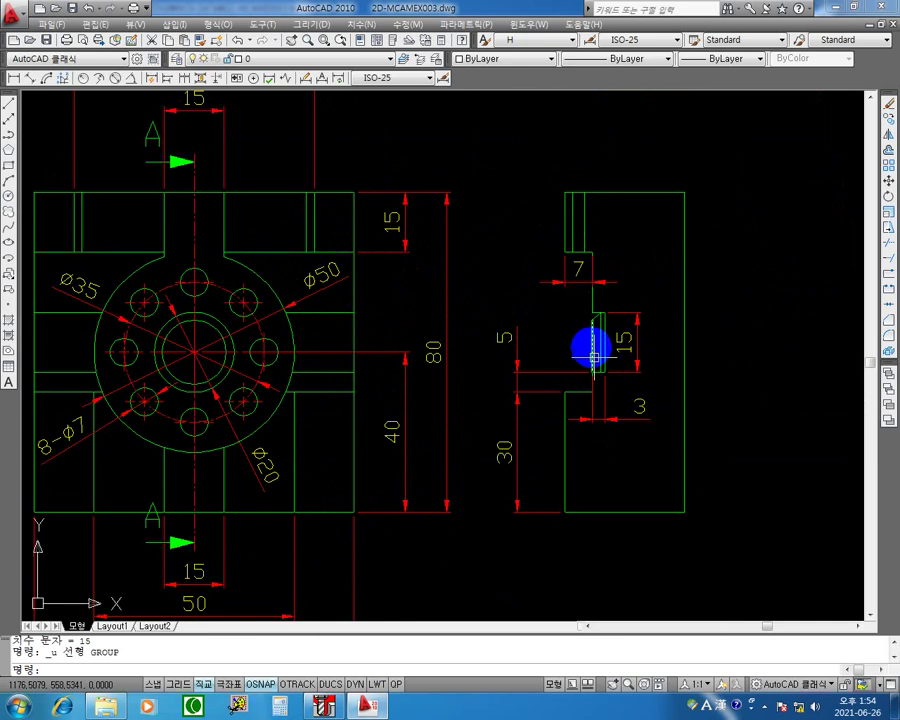
{"action": "mouse_move", "coordinate": [282, 340]}
{"action": "middle_mouse_down"}
{"action": "mouse_move", "coordinate": [348, 338]}
{"action": "mouse_move", "coordinate": [437, 305]}
{"action": "middle_mouse_up"}
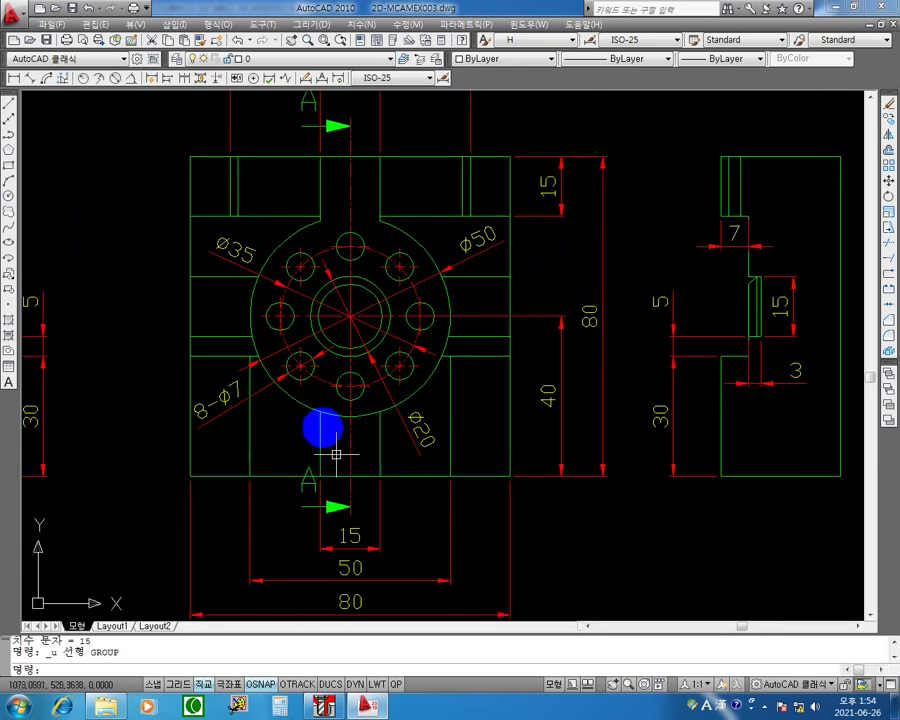
{"action": "left_click", "coordinate": [838, 10]}
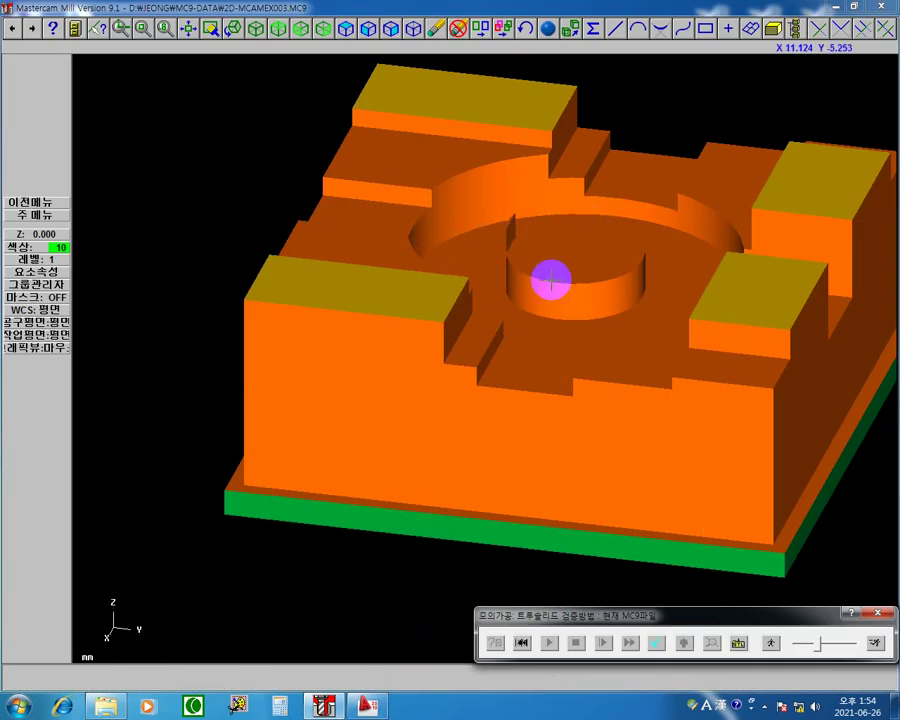
- Inspect the central boss and the surrounding pocket wall of the simulated part closely from both steep and shallow angles
{"action": "middle_click_drag", "start_coordinate": [573, 239], "coordinate": [460, 313]}
{"action": "middle_click_drag", "start_coordinate": [611, 283], "coordinate": [750, 200]}
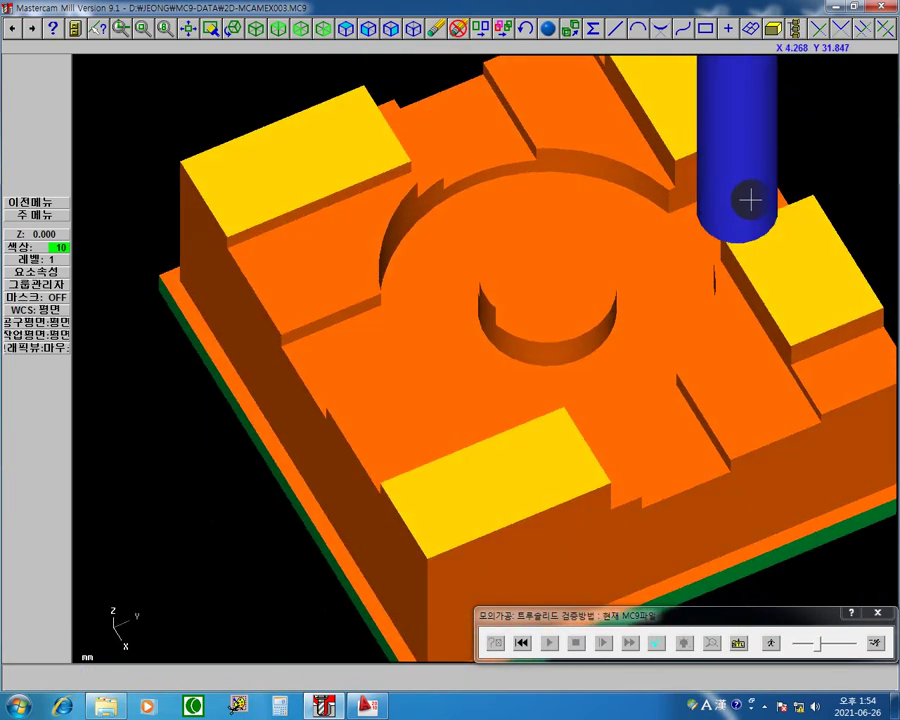
{"action": "mouse_move", "coordinate": [650, 267]}
{"action": "middle_mouse_down"}
{"action": "mouse_move", "coordinate": [532, 281]}
{"action": "mouse_move", "coordinate": [639, 234]}
{"action": "mouse_move", "coordinate": [550, 301]}
{"action": "mouse_move", "coordinate": [651, 265]}
{"action": "middle_mouse_up"}
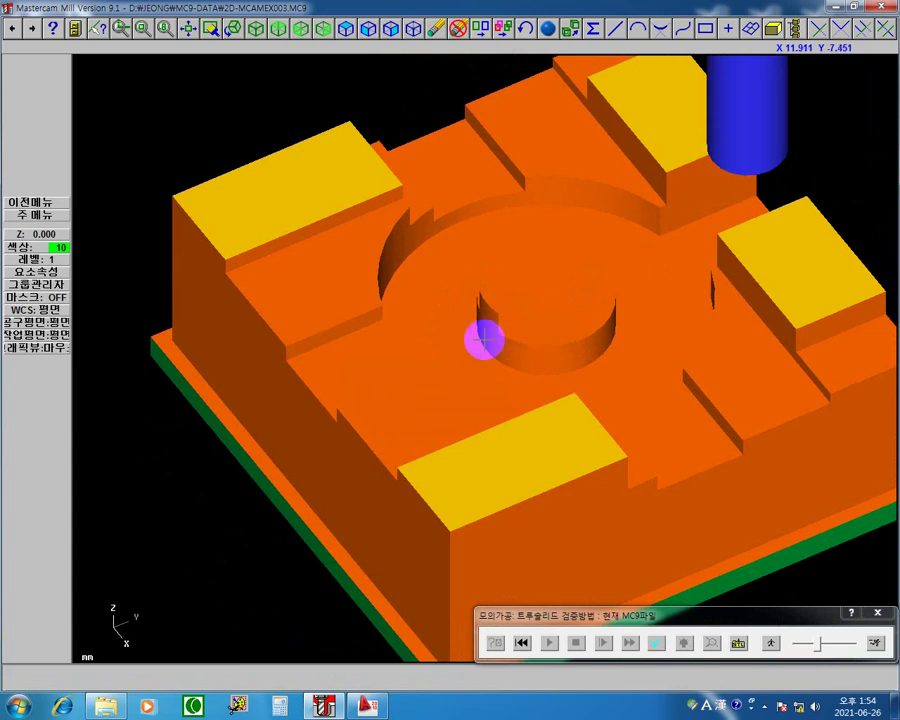
{"action": "mouse_move", "coordinate": [523, 317]}
{"action": "middle_mouse_down"}
{"action": "mouse_move", "coordinate": [542, 335]}
{"action": "mouse_move", "coordinate": [532, 378]}
{"action": "mouse_move", "coordinate": [528, 342]}
{"action": "mouse_move", "coordinate": [504, 368]}
{"action": "mouse_move", "coordinate": [508, 345]}
{"action": "mouse_move", "coordinate": [522, 327]}
{"action": "mouse_move", "coordinate": [565, 330]}
{"action": "middle_mouse_up"}
{"action": "middle_click_drag", "start_coordinate": [655, 336], "coordinate": [707, 301]}
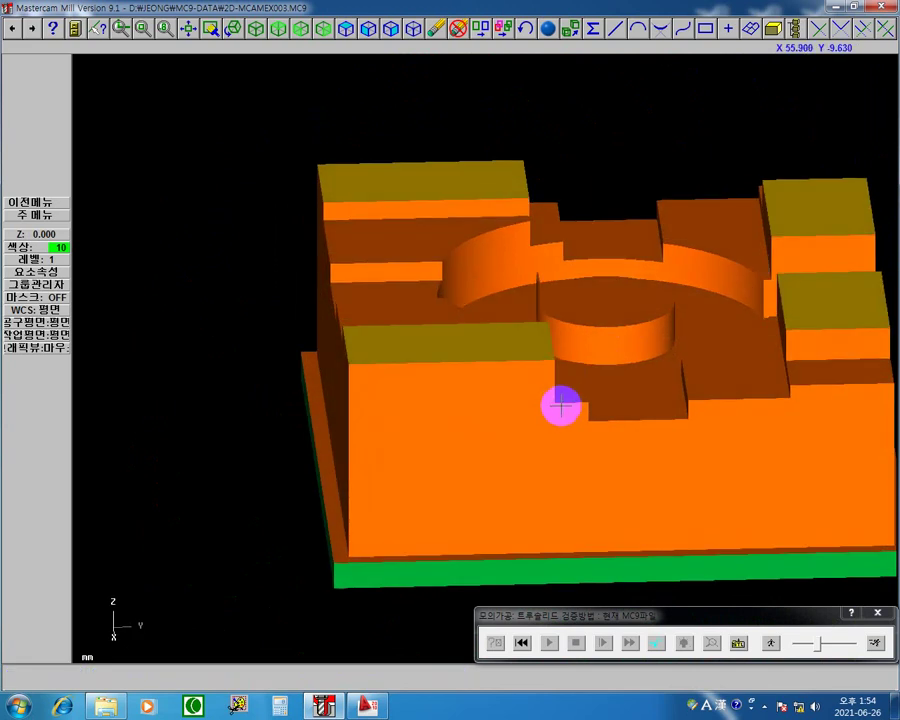
{"action": "middle_click_drag", "start_coordinate": [640, 337], "coordinate": [683, 342]}
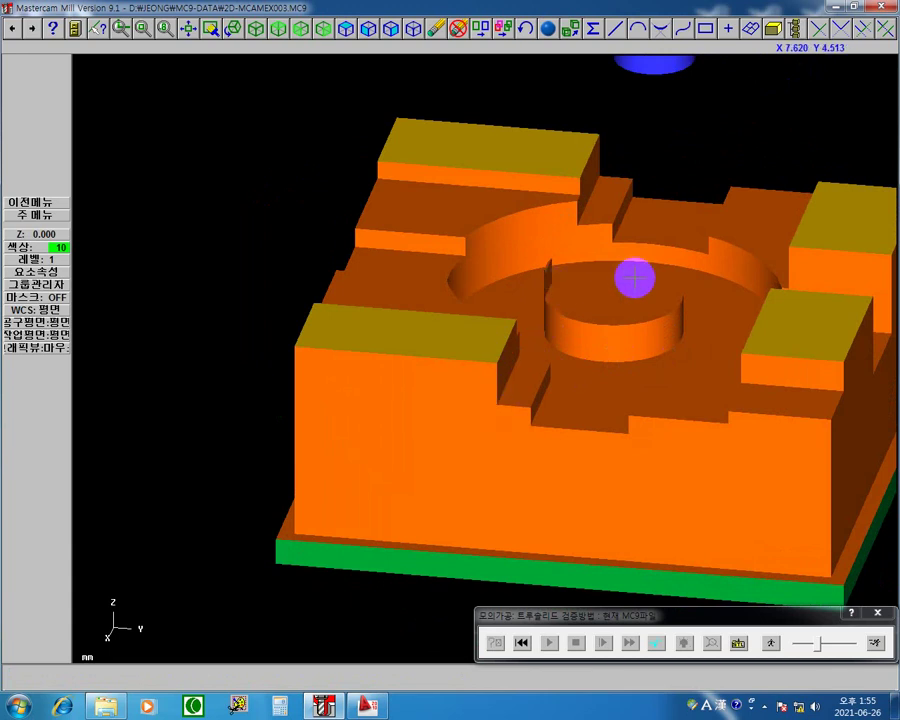
- Inspect the central boss and the material left beside it on the simulated part from shallow and steeper angles
{"action": "mouse_move", "coordinate": [502, 301]}
{"action": "middle_mouse_down"}
{"action": "mouse_move", "coordinate": [573, 281]}
{"action": "mouse_move", "coordinate": [504, 263]}
{"action": "mouse_move", "coordinate": [464, 267]}
{"action": "mouse_move", "coordinate": [509, 292]}
{"action": "middle_mouse_up"}
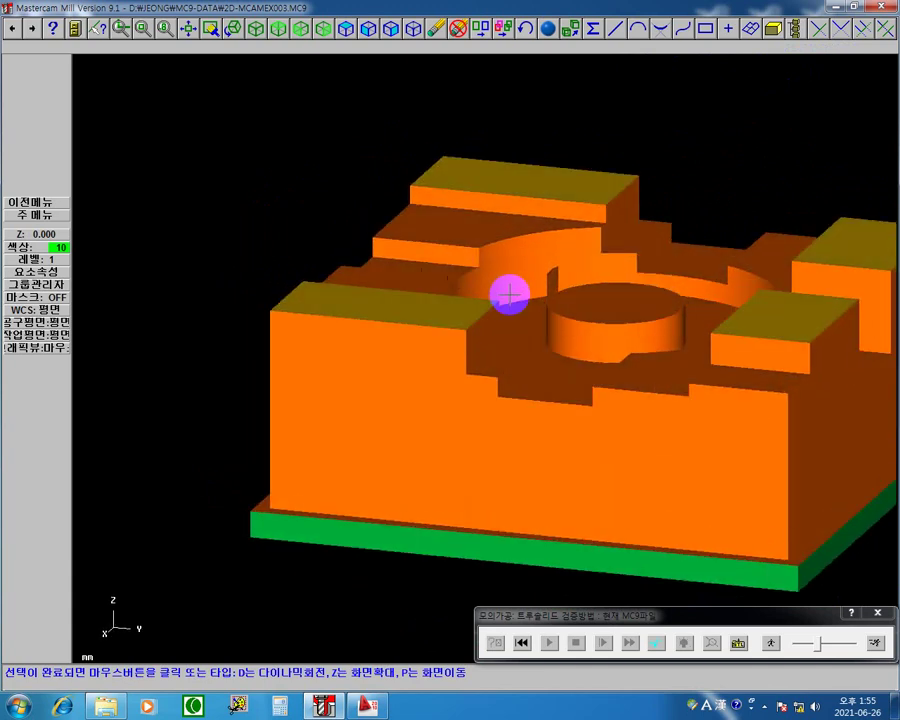
{"action": "middle_click_drag", "start_coordinate": [623, 299], "coordinate": [642, 313]}
{"action": "left_click", "coordinate": [642, 313]}
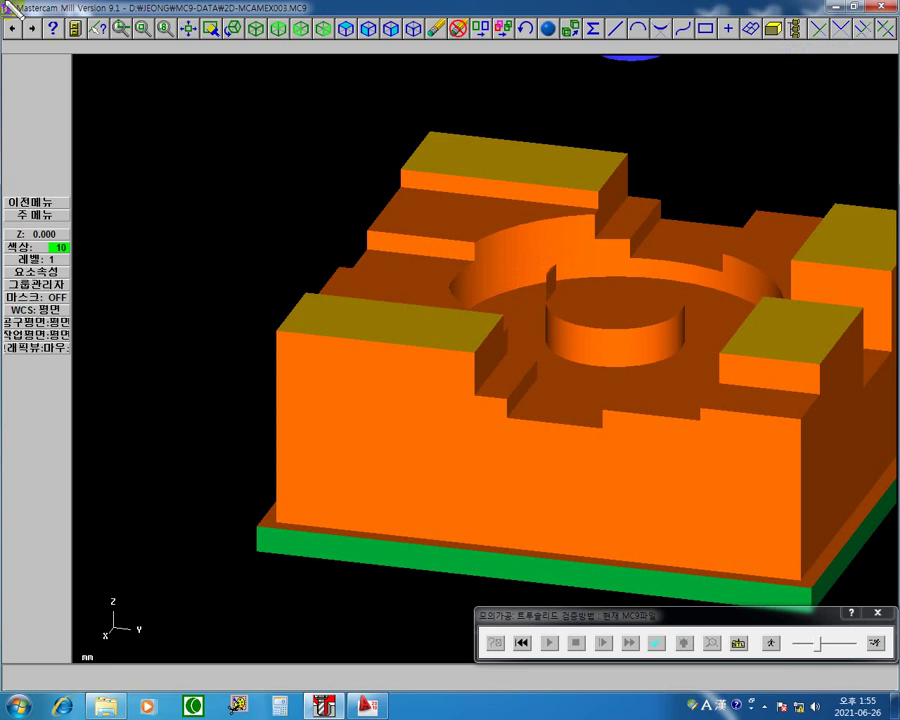
- Mark the wide slot's three-sided contour on the simulated part with straight screen-pen lines, adding an outward detour around the leftover material beside the boss
{"action": "mouse_move", "coordinate": [12, 6]}
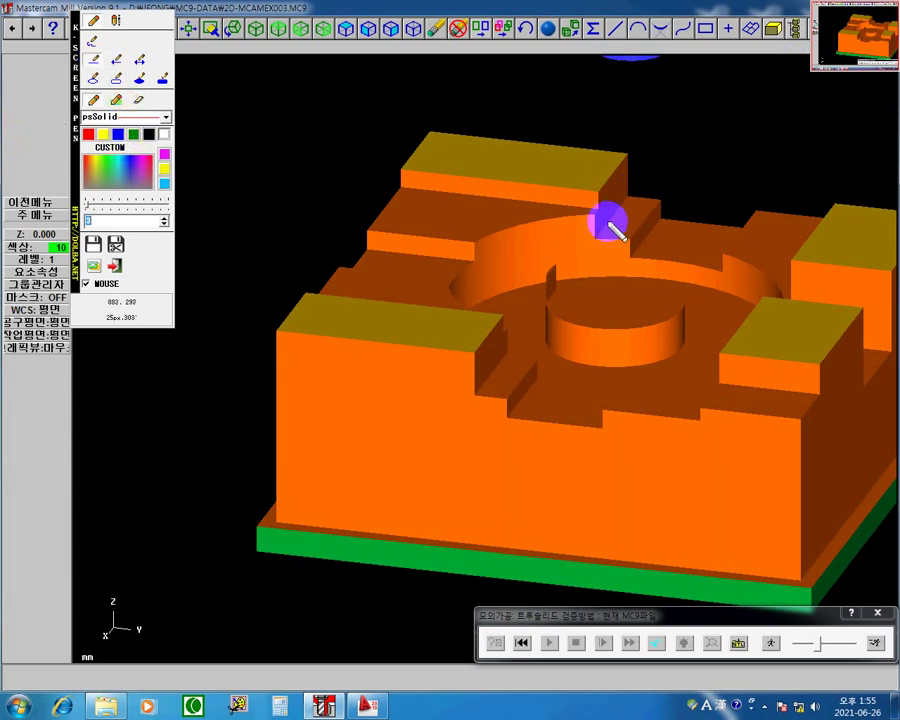
{"action": "left_click_drag", "start_coordinate": [474, 394], "coordinate": [476, 390]}
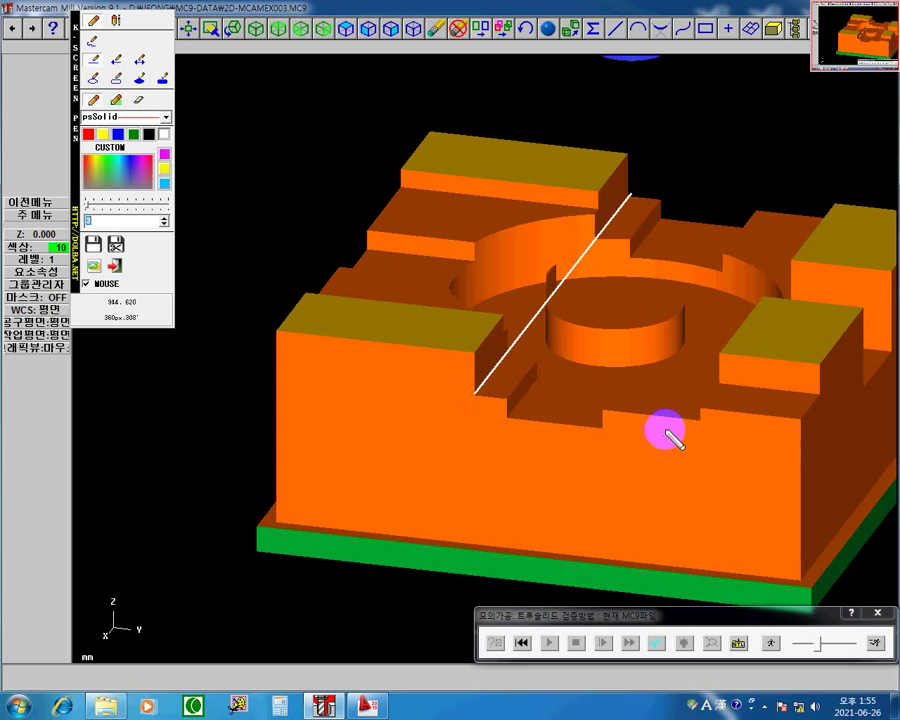
{"action": "left_click_drag", "start_coordinate": [701, 413], "coordinate": [813, 220]}
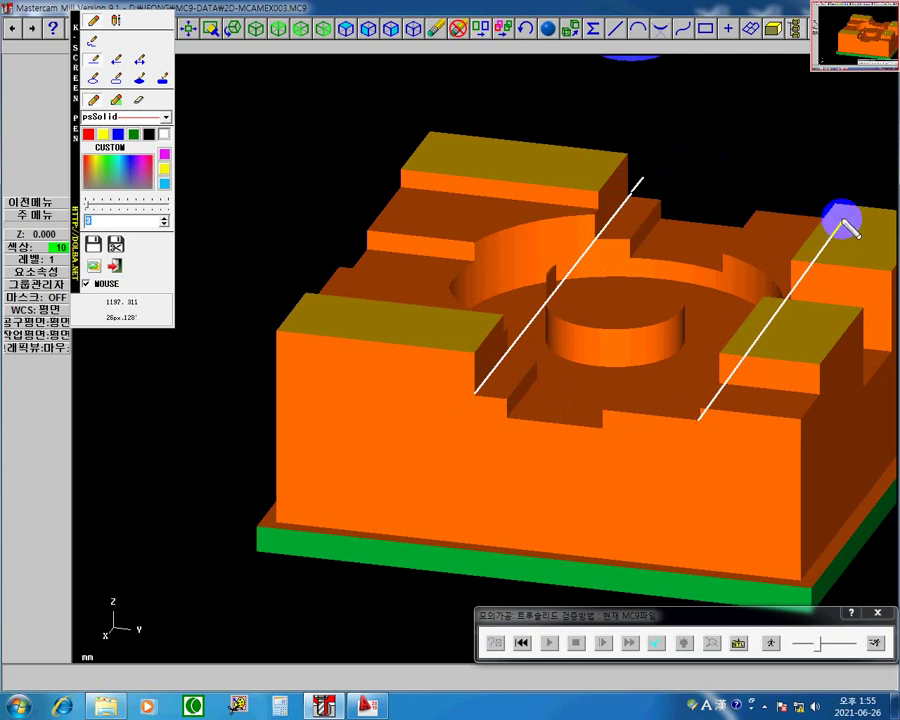
{"action": "left_click", "coordinate": [855, 203]}
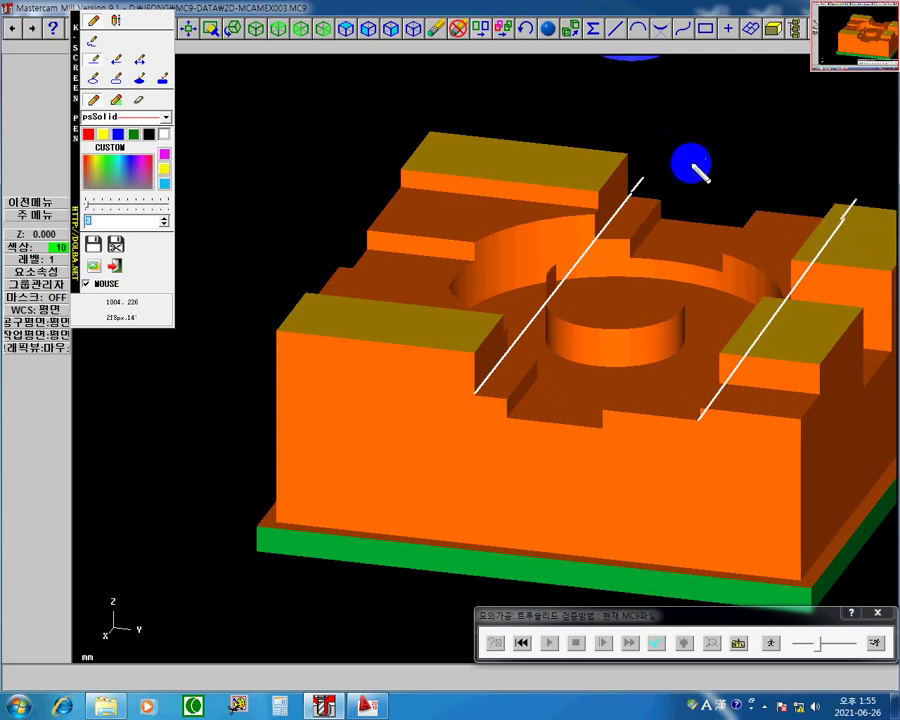
{"action": "left_click", "coordinate": [645, 176]}
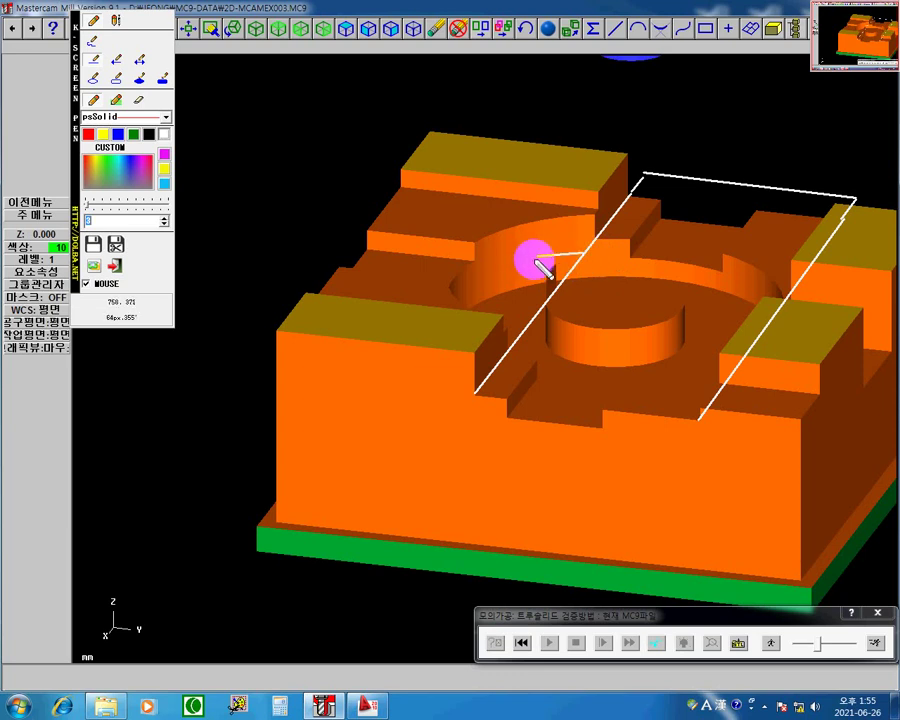
{"action": "left_click_drag", "start_coordinate": [516, 289], "coordinate": [532, 323]}
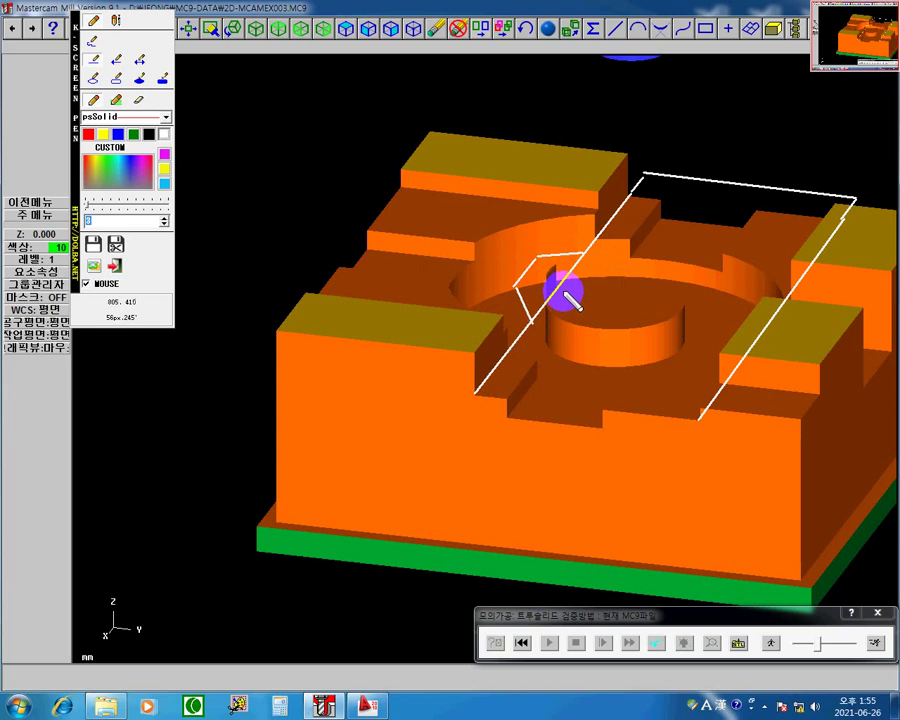
{"action": "mouse_move", "coordinate": [558, 302]}
{"action": "left_mouse_down"}
{"action": "mouse_move", "coordinate": [558, 268]}
{"action": "mouse_move", "coordinate": [540, 244]}
{"action": "mouse_move", "coordinate": [568, 260]}
{"action": "mouse_move", "coordinate": [562, 274]}
{"action": "mouse_move", "coordinate": [534, 262]}
{"action": "mouse_move", "coordinate": [570, 274]}
{"action": "mouse_move", "coordinate": [538, 267]}
{"action": "mouse_move", "coordinate": [518, 245]}
{"action": "mouse_move", "coordinate": [518, 281]}
{"action": "left_mouse_up"}
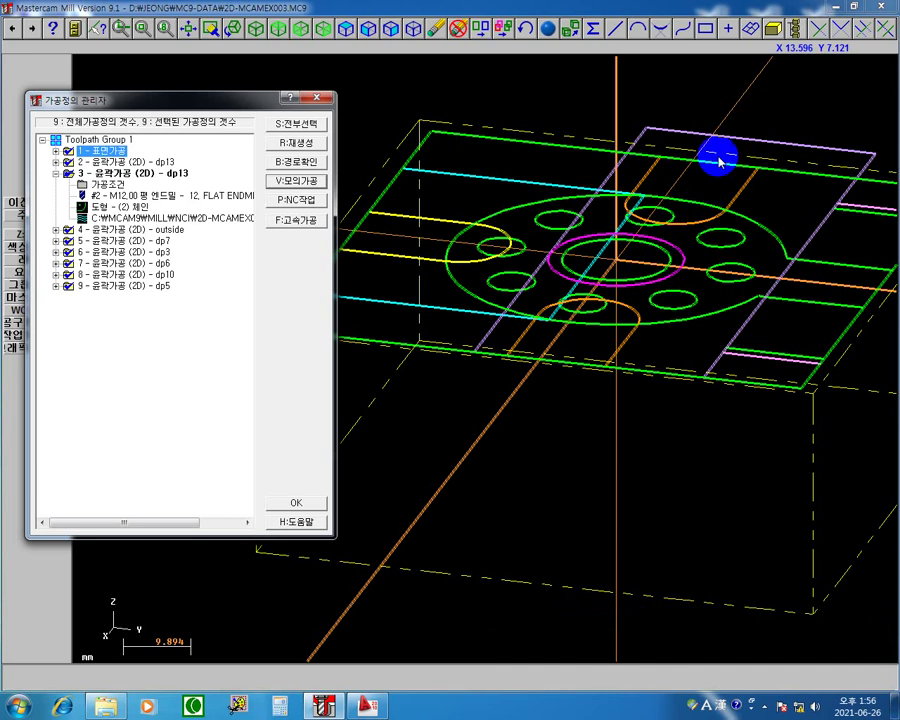
- Close the operations manager, show the part's wireframe in top view, and return to the main menu
{"action": "left_click", "coordinate": [318, 99]}
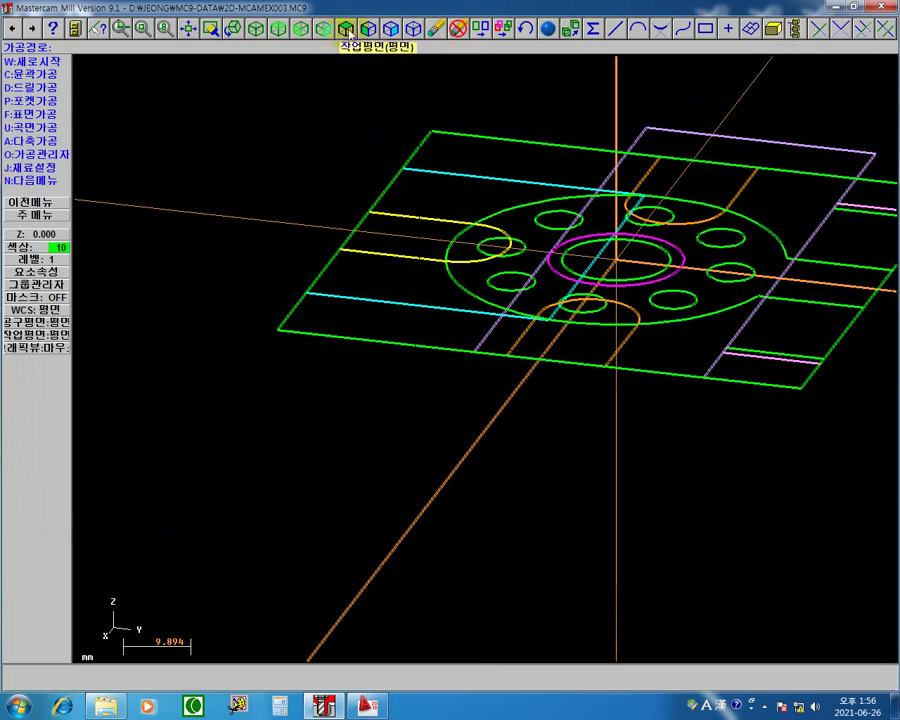
{"action": "left_click", "coordinate": [361, 49]}
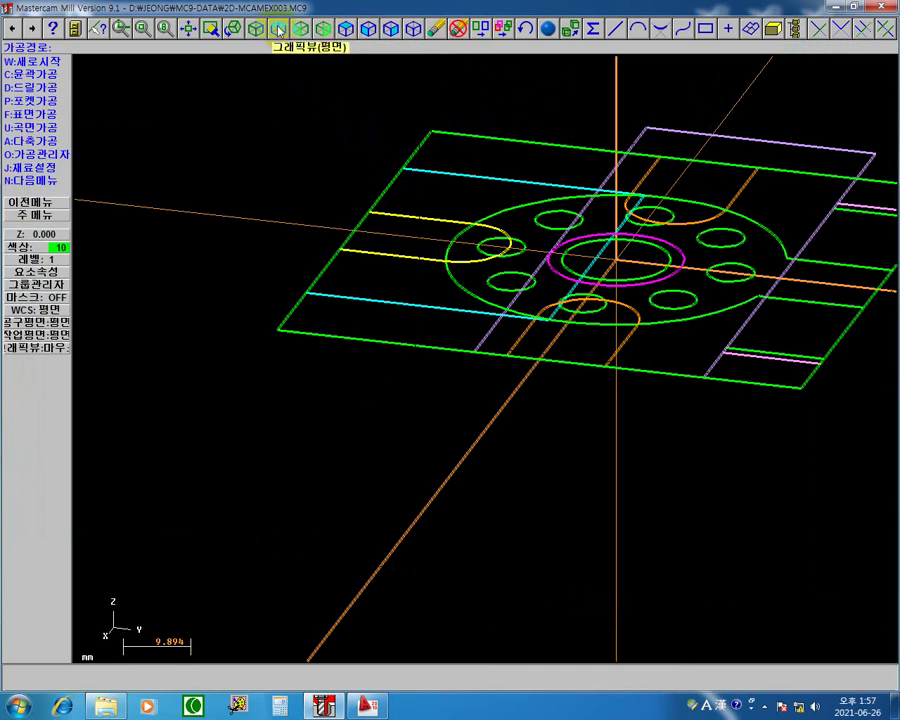
{"action": "left_click", "coordinate": [279, 28]}
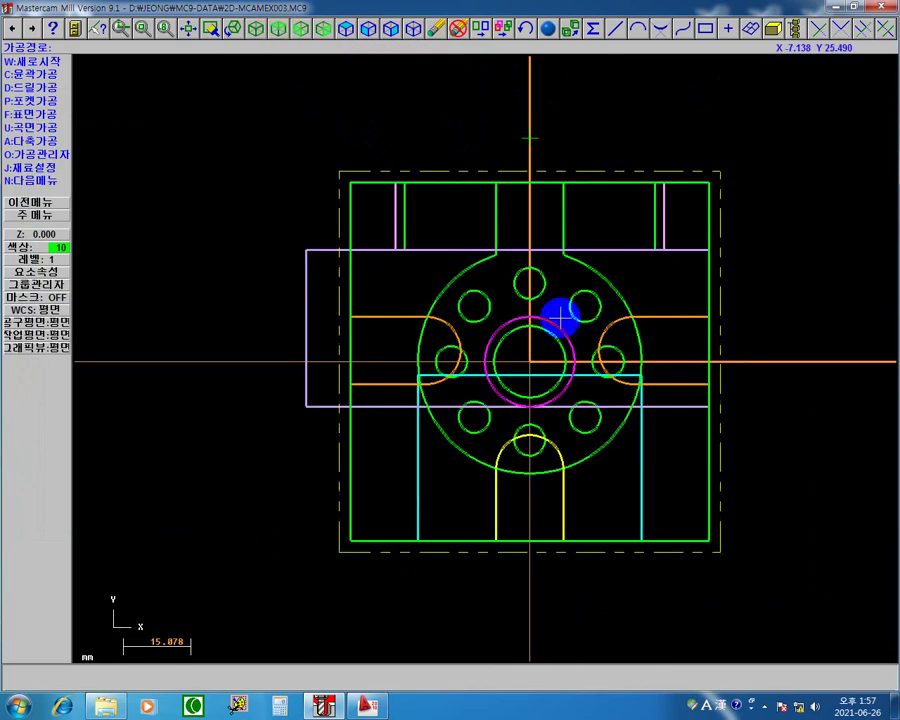
{"action": "scroll", "coordinate": [490, 402], "scroll_direction": "up", "scroll_amount": 2}
{"action": "middle_click_drag", "start_coordinate": [565, 351], "coordinate": [516, 296]}
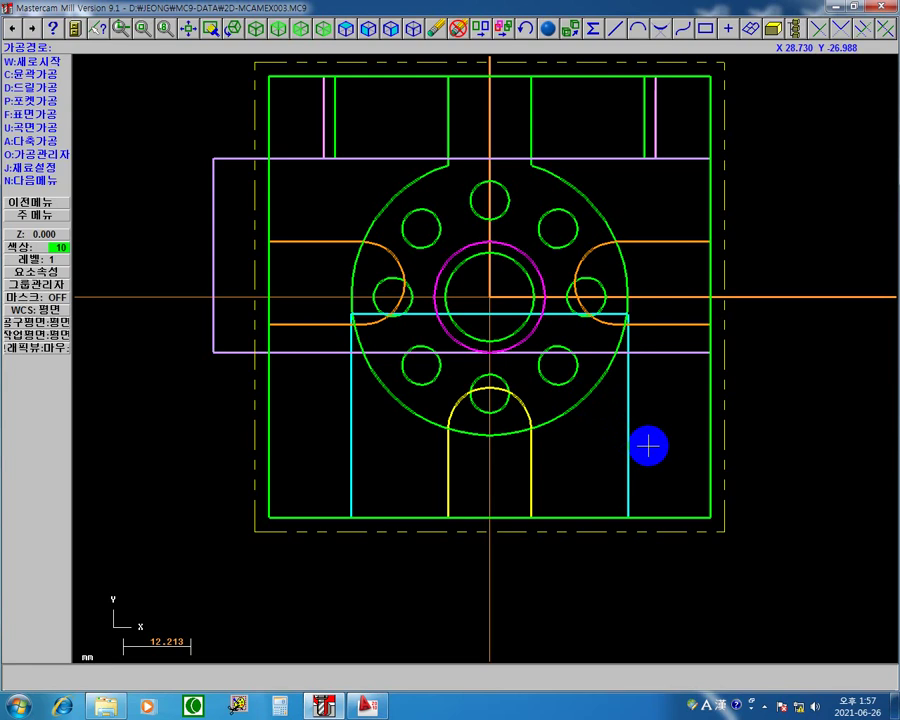
{"action": "key", "text": "Escape"}
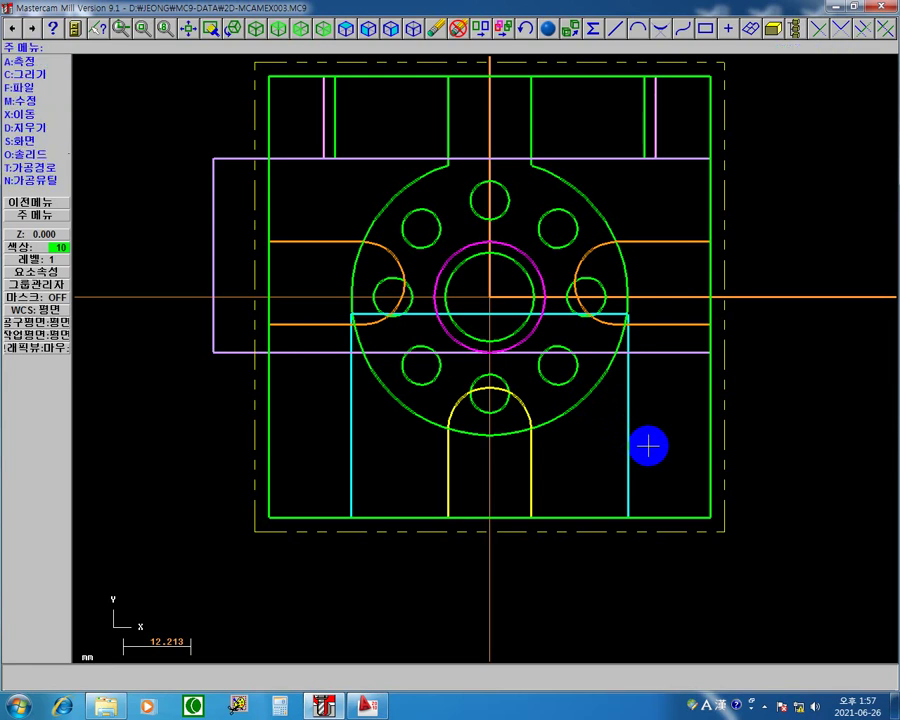